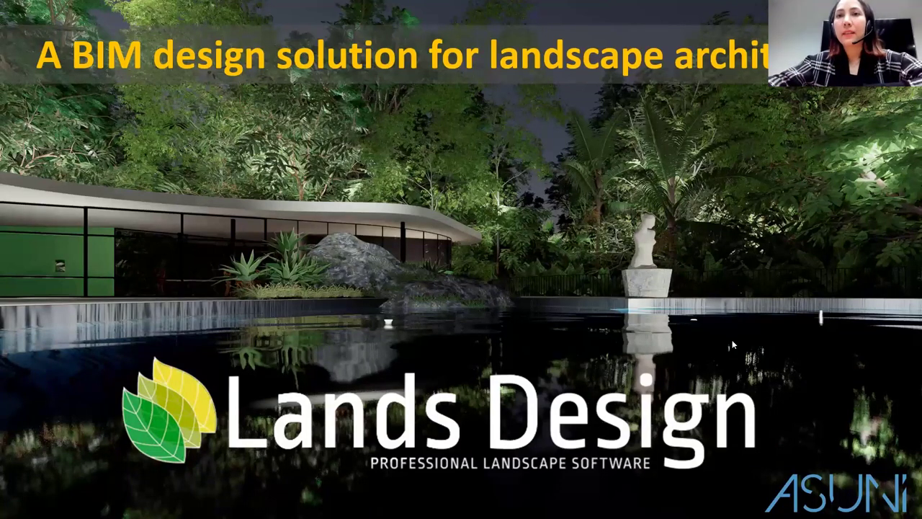
Step: Advance past the Professional BIM Landscape, Two versions and How is Lands Design used slides to Main features
key("Right")
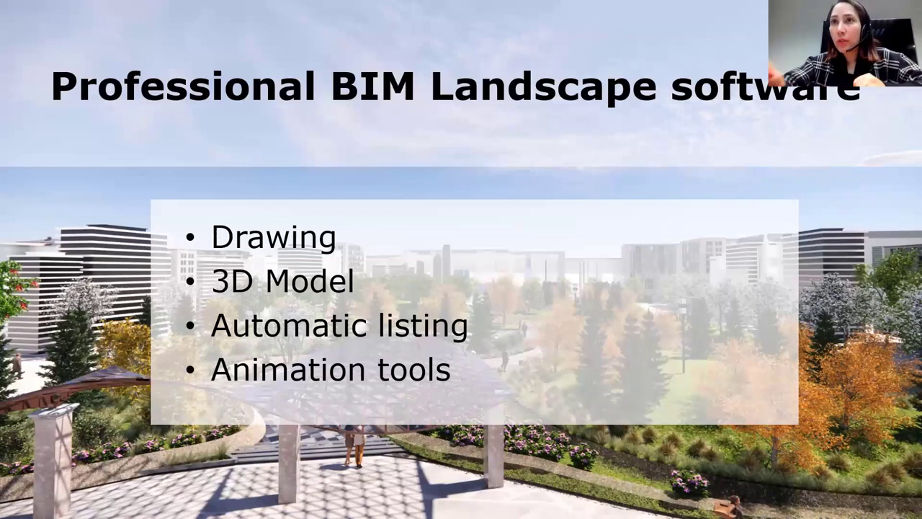
key("Right")
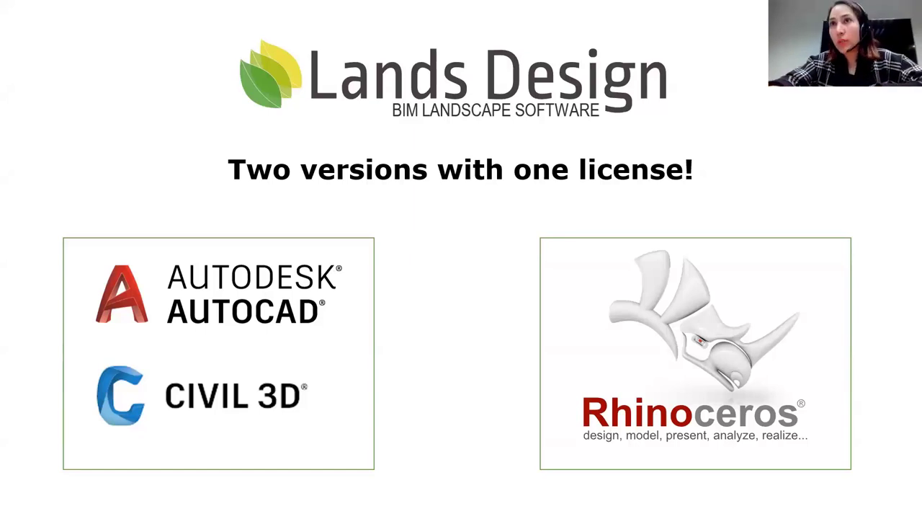
key("Right")
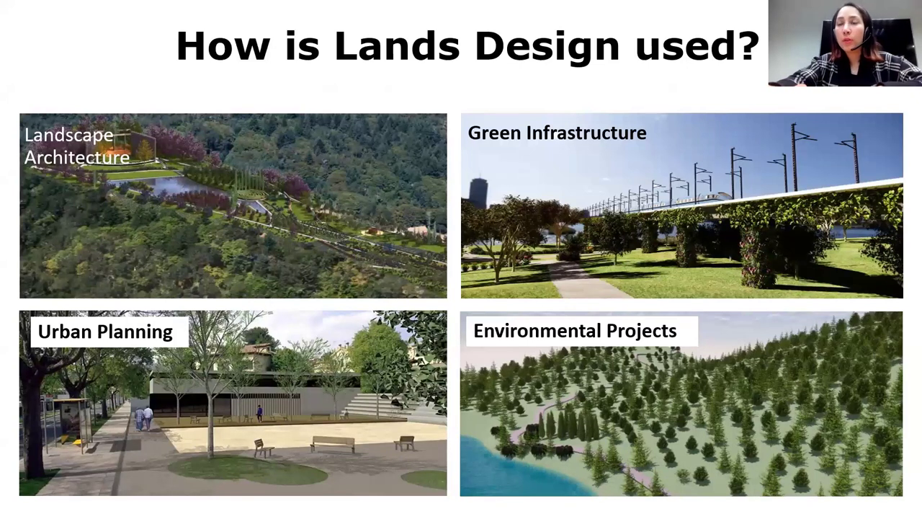
key("Right")
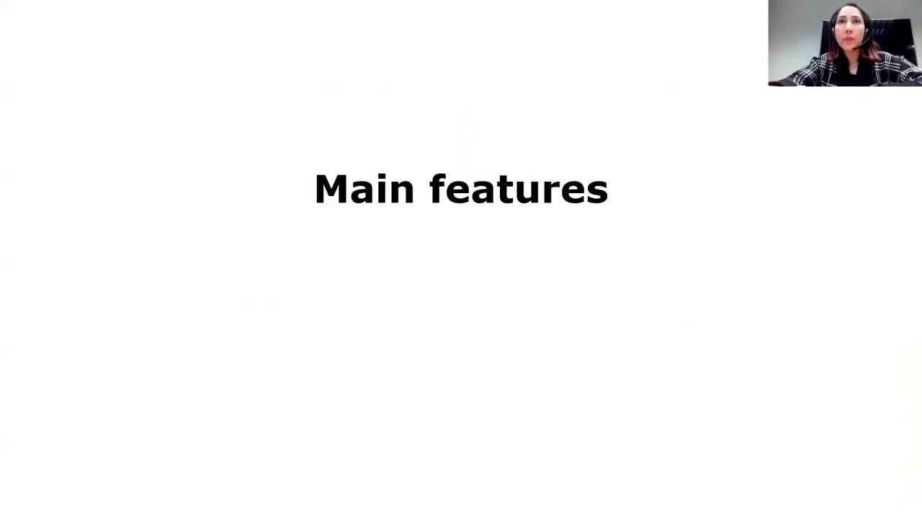
Step: Show the 1- Extensive Plant Database slide, then move on to 3D Display modes: Conceptual
key("Right")
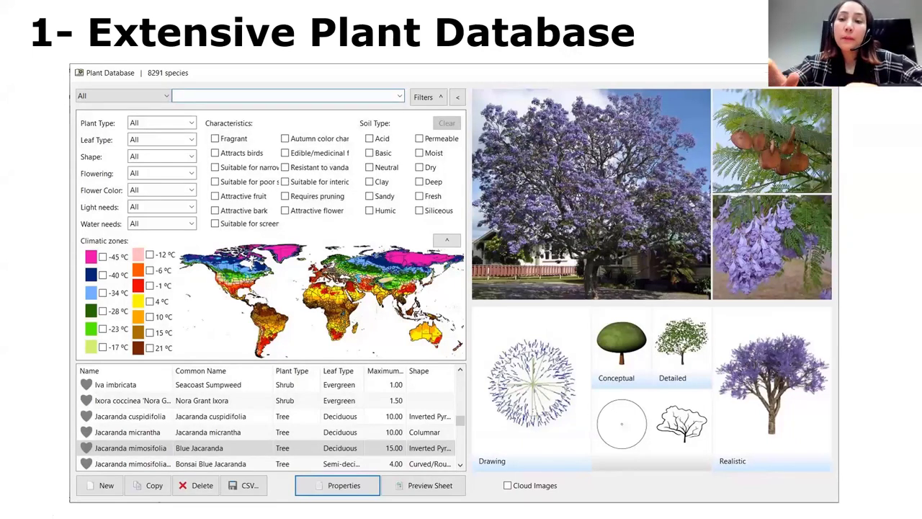
left_click(422, 477)
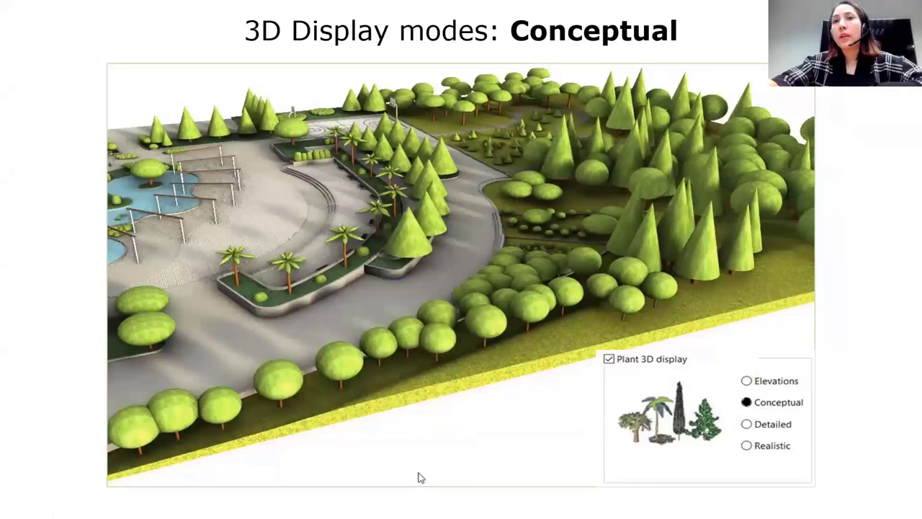
Step: Step through the Detailed, Realistic and 2D/3D display mode slides to Insert vegetation in multiple ways
left_click(422, 478)
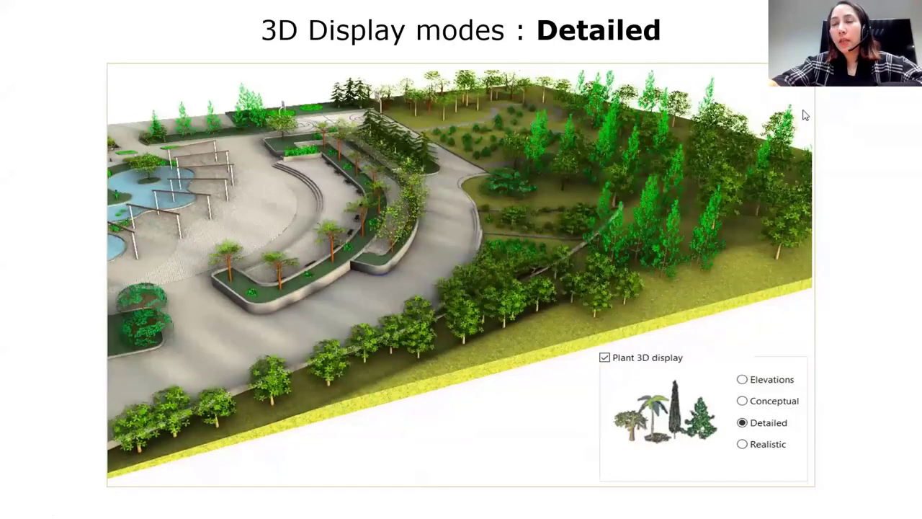
key("Right")
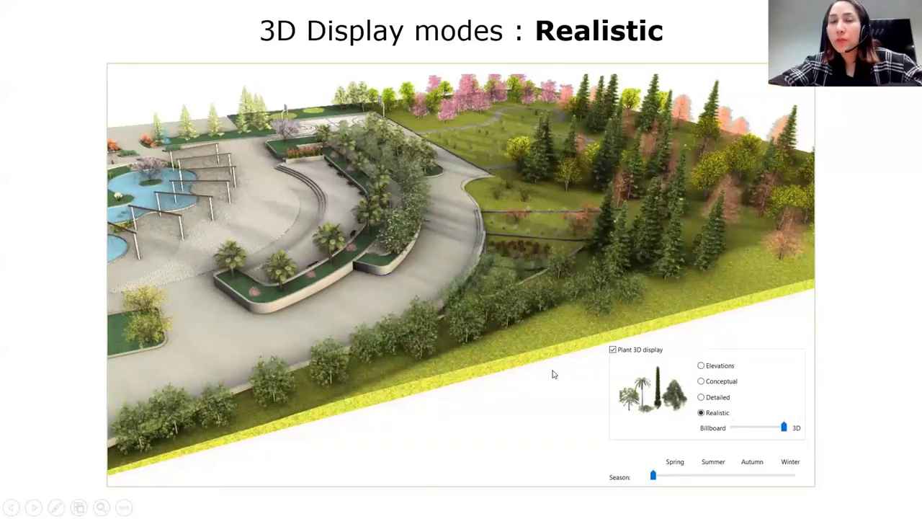
key("Left")
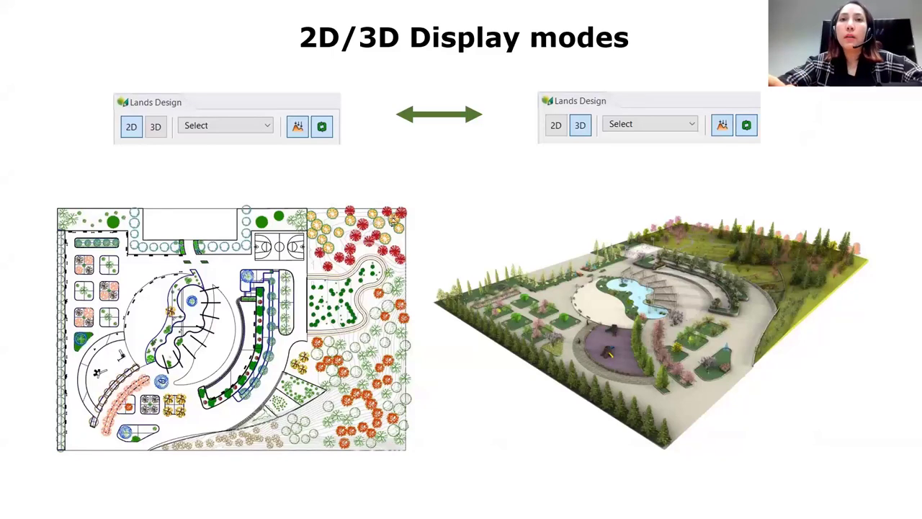
key("Right")
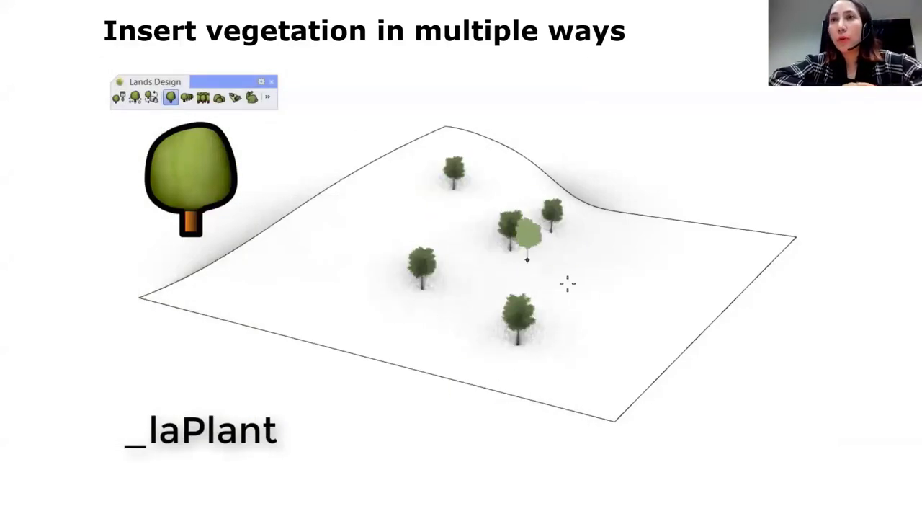
Step: Play the _laPlantsPaint plant painting demo, then advance to Customize the plant species appearance
key("Right")
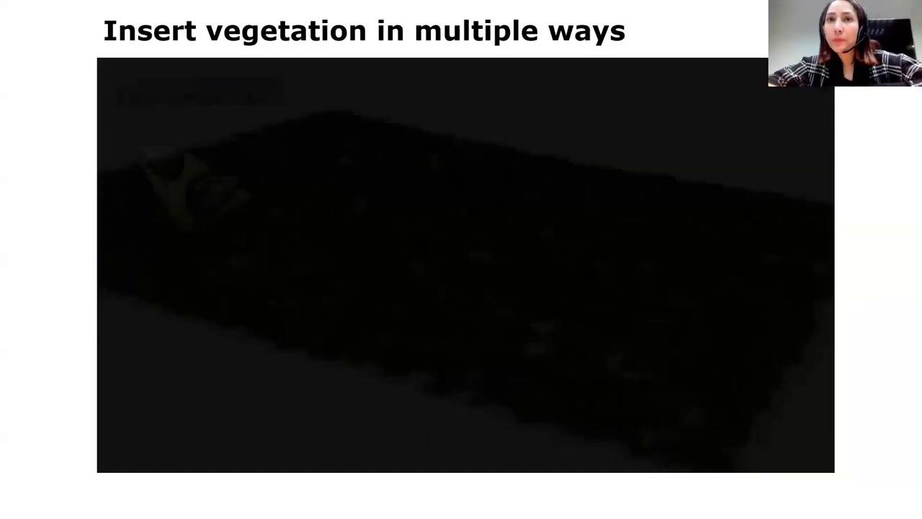
key("Right")
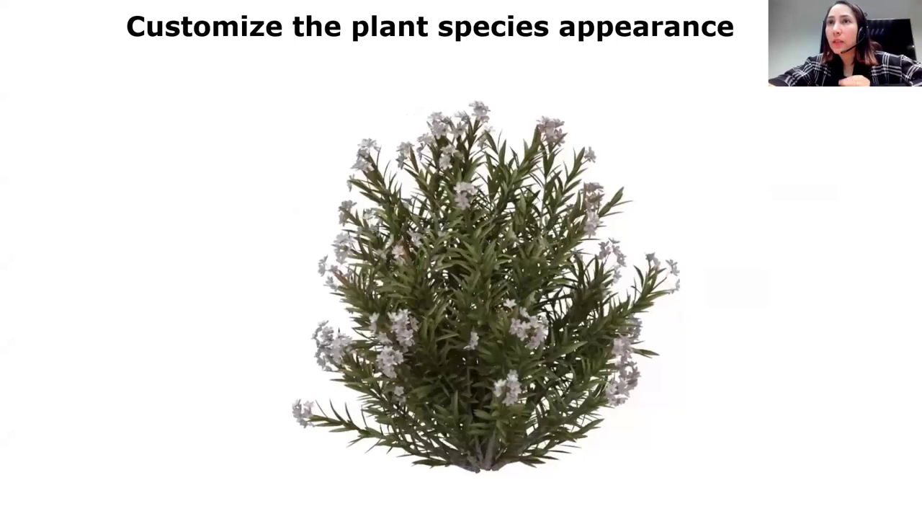
Step: Advance to the 2- Powerful terrain modelling tools slide showing its elliptical terrain area demo
key("Right")
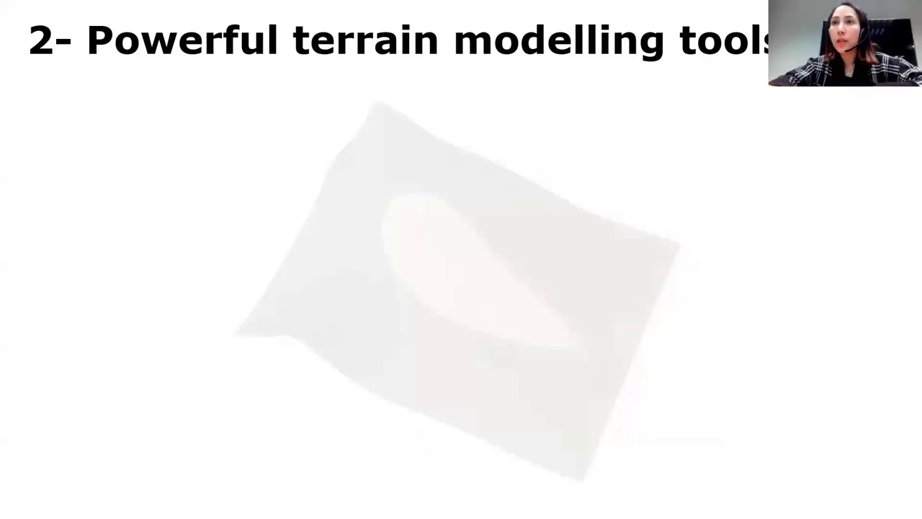
Step: Play the Import terrains from the web video, then advance to Import buildings from the web
key("Right")
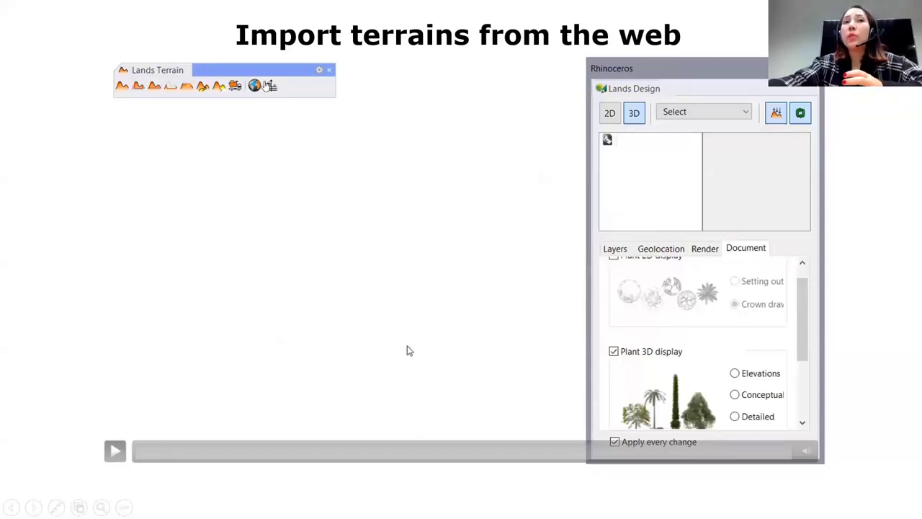
left_click(173, 422)
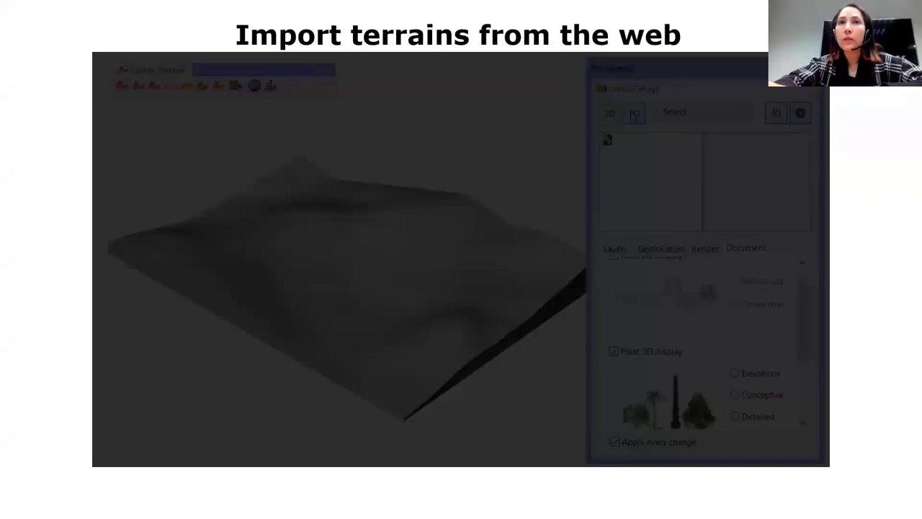
key("Right")
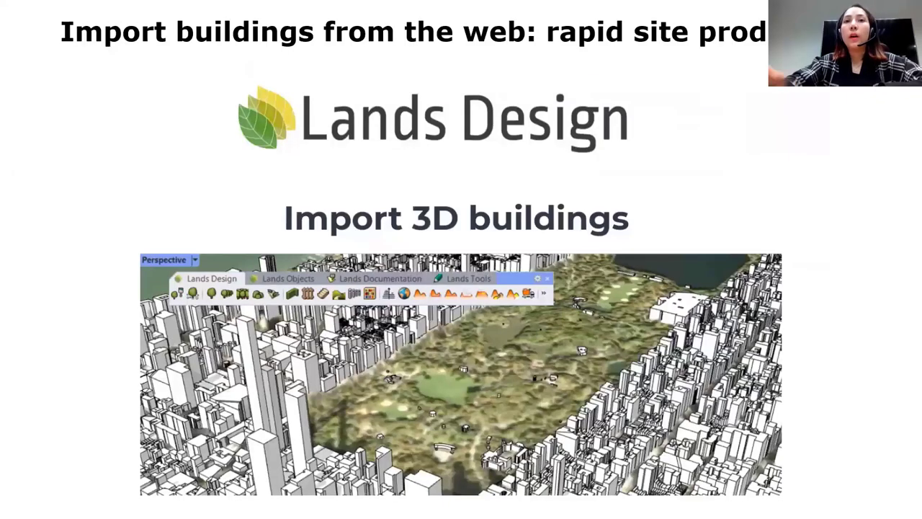
Step: Play the Central Park building import demo, then advance to 3- Dynamic documentation
key("Right")
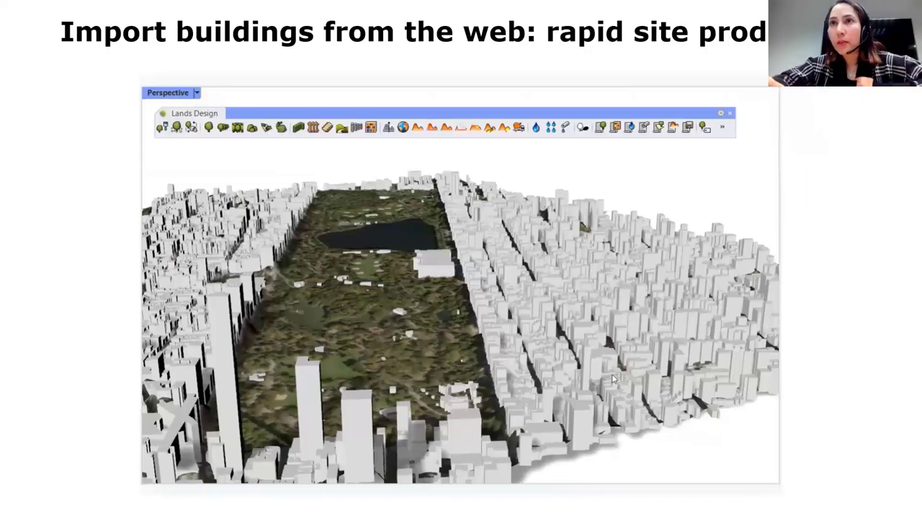
key("Right")
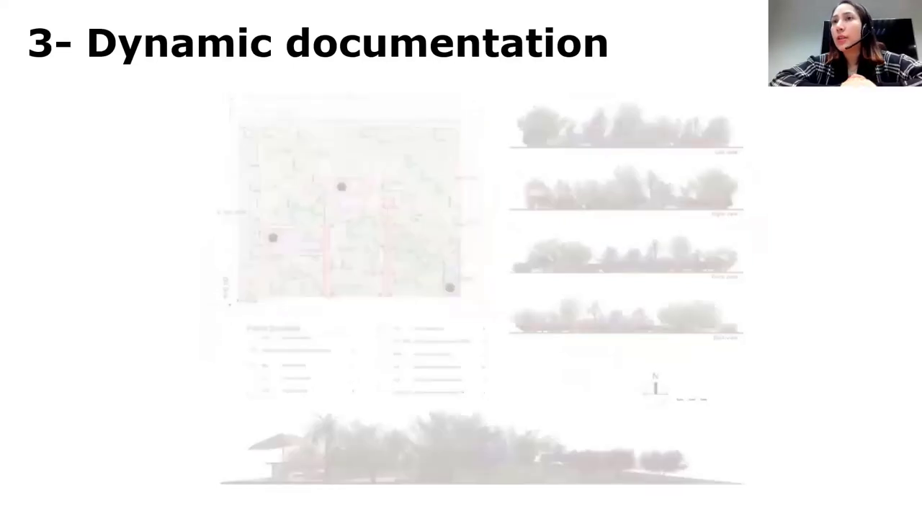
left_click(388, 473)
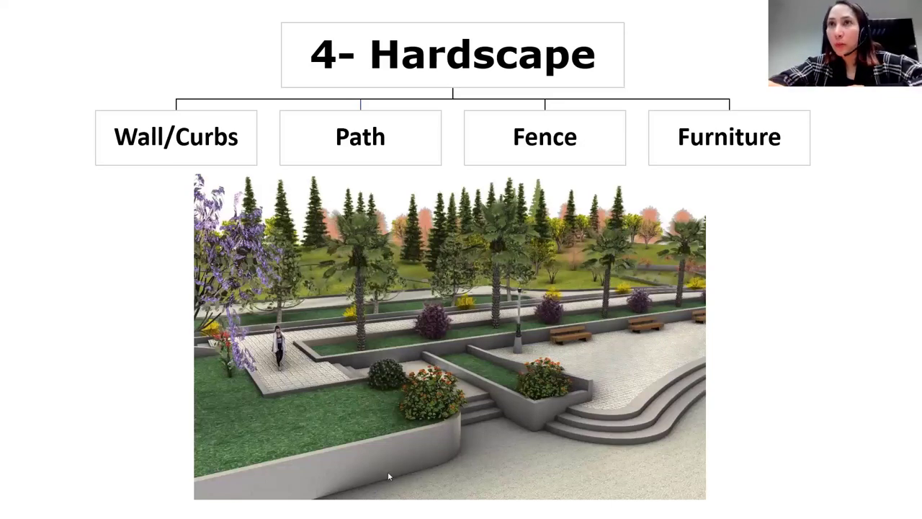
Step: Advance through the 5- Irrigation tools sprinkler plan slide to 6- Visualization Tools
key("Right")
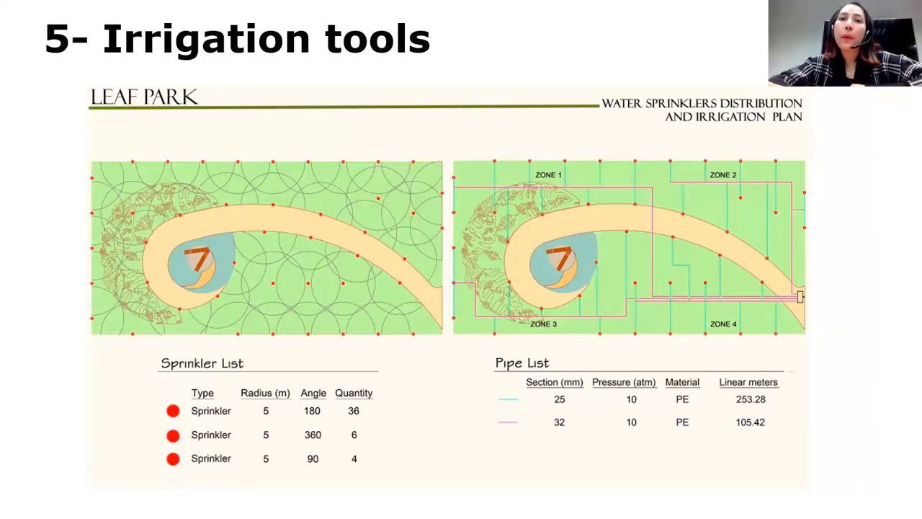
key("Right")
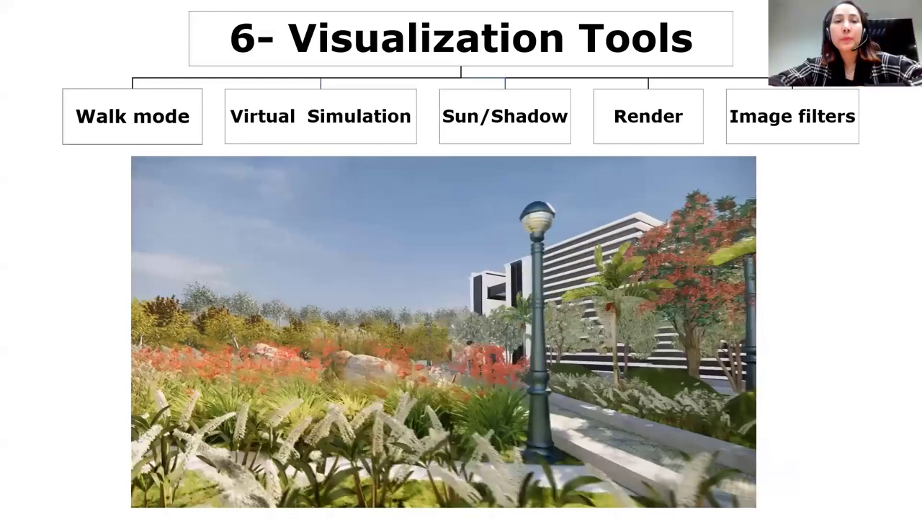
Step: Advance to the Rhino version features slide listing +50 file formats, Cloud Zoo, IFC and Grasshopper
key("Right")
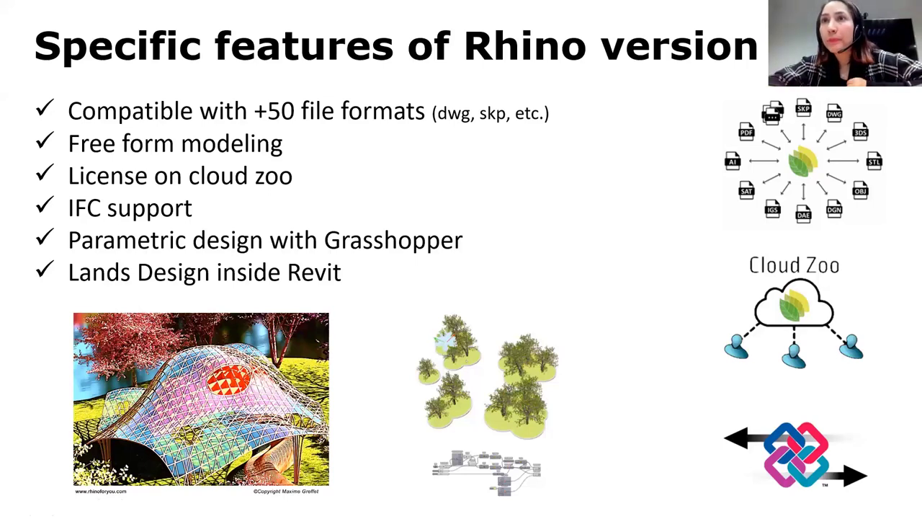
Step: Advance to the 7. Parametric design slide with its algorithm and data flow diagrams
key("Right")
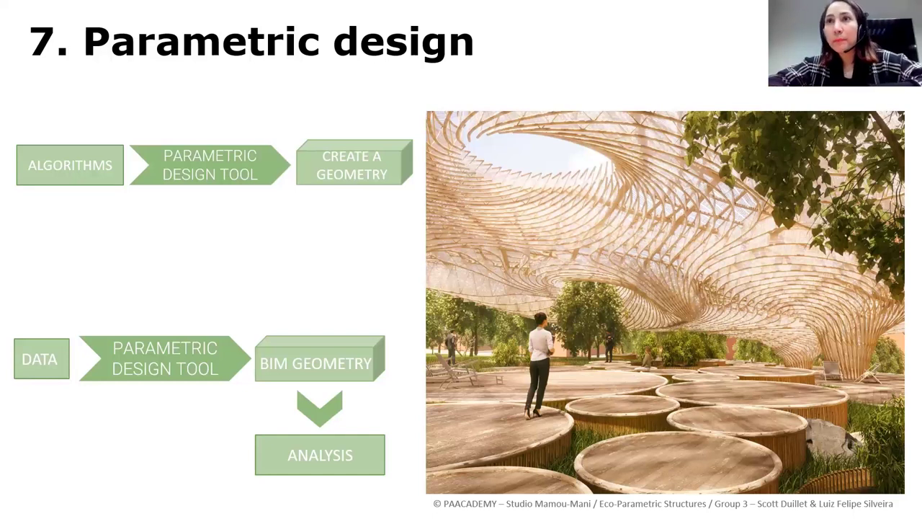
Step: Advance the slideshow to the '7. Parametric design' slide on Grasshopper components of Lands Design
key("Right")
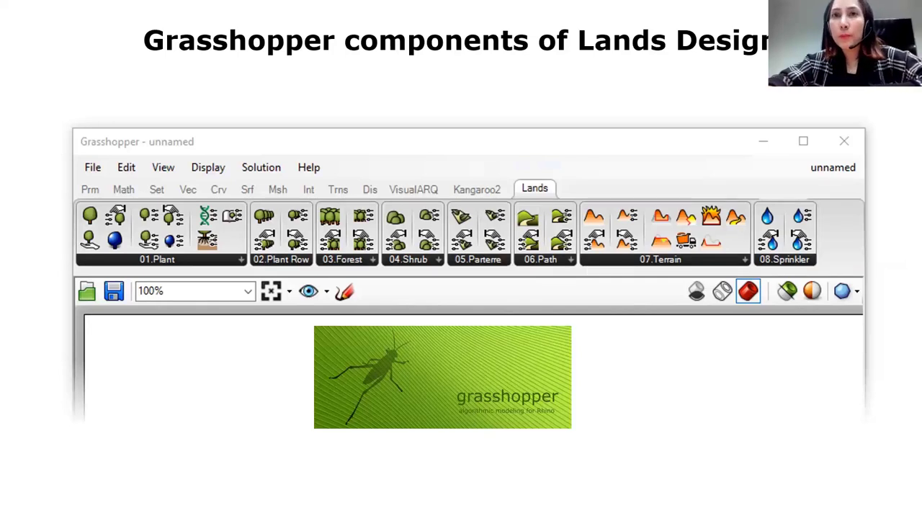
Step: Advance to the 'Parametric design with Lands Design' slide and drag across its jacaranda demo
key("Right")
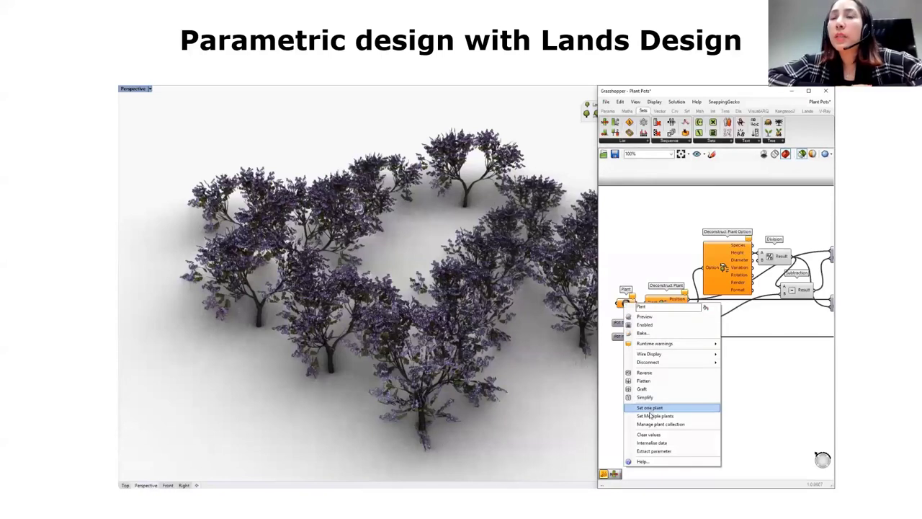
left_click_drag(279, 244, 189, 222)
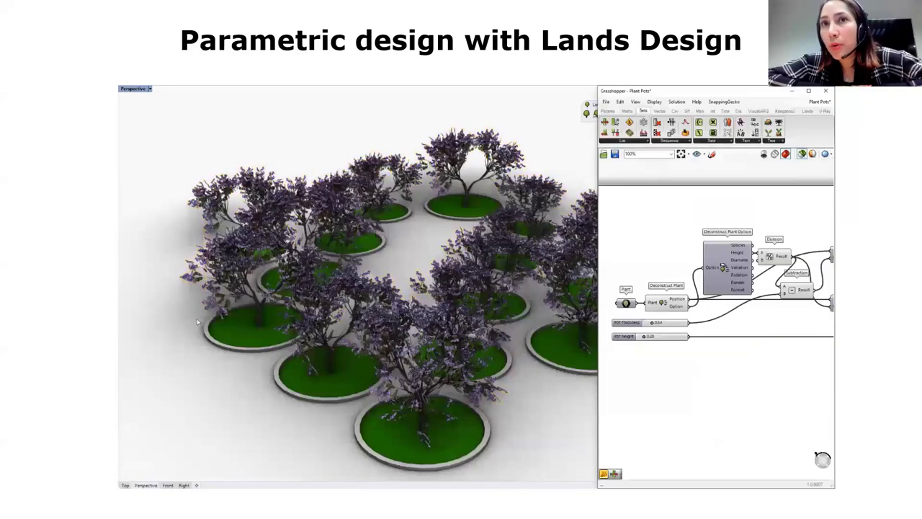
left_click(418, 402)
left_click_drag(425, 406, 393, 397)
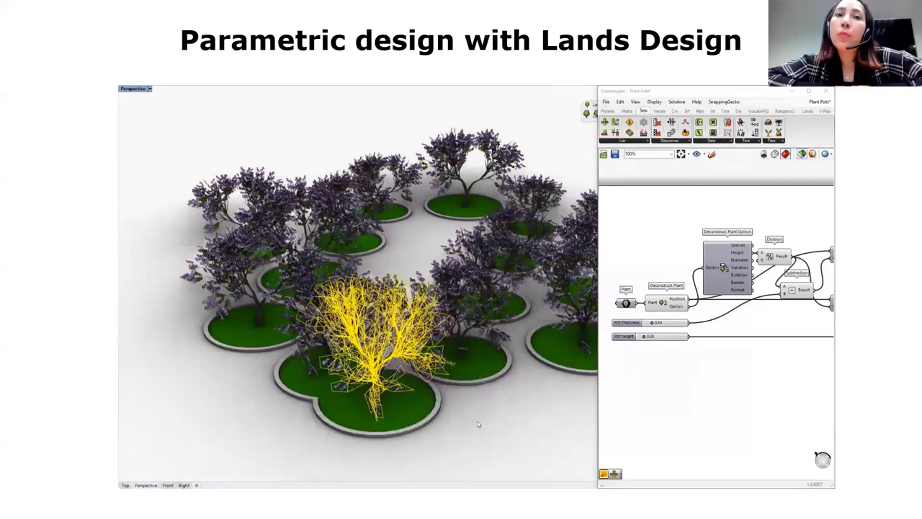
left_click(539, 417)
left_click_drag(566, 407, 392, 242)
Step: Keep clicking and dragging on the slide as the resized jacaranda planter demo plays
left_click(495, 338)
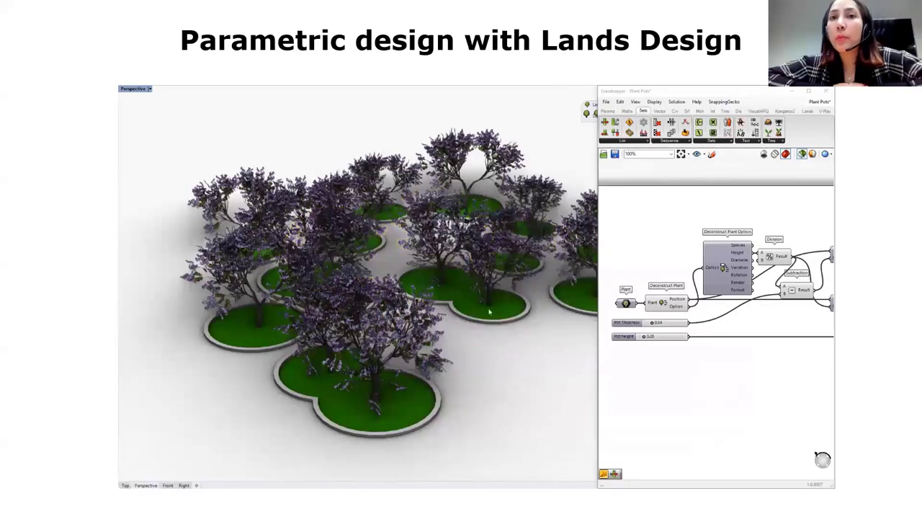
left_click_drag(502, 291, 557, 310)
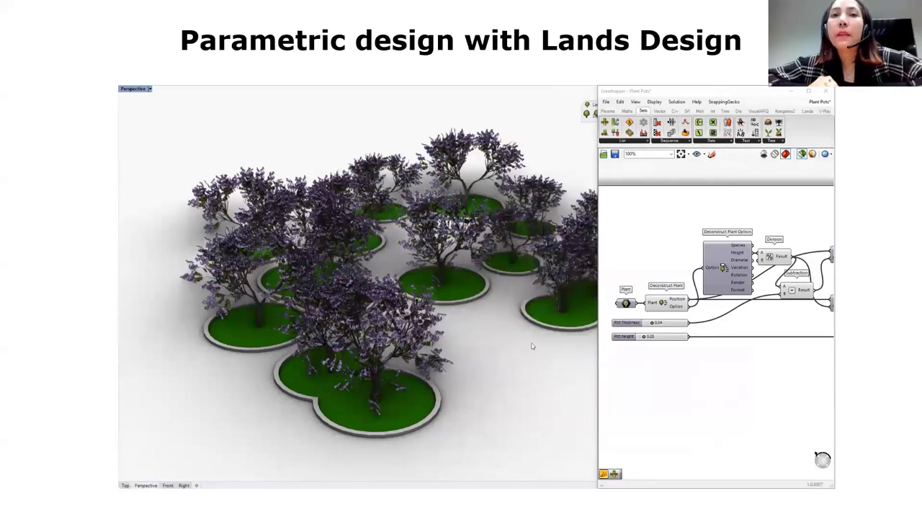
right_click_drag(474, 343, 397, 343, "shift")
left_click(809, 91)
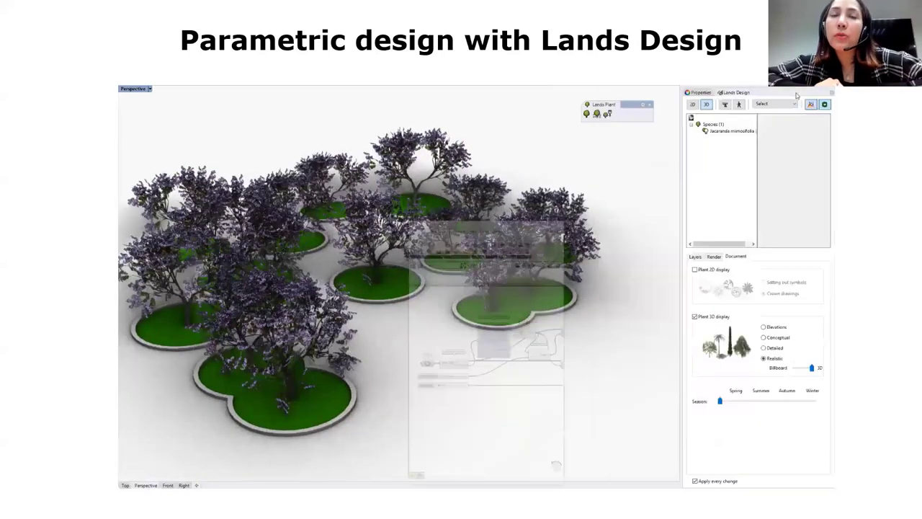
left_click(351, 331)
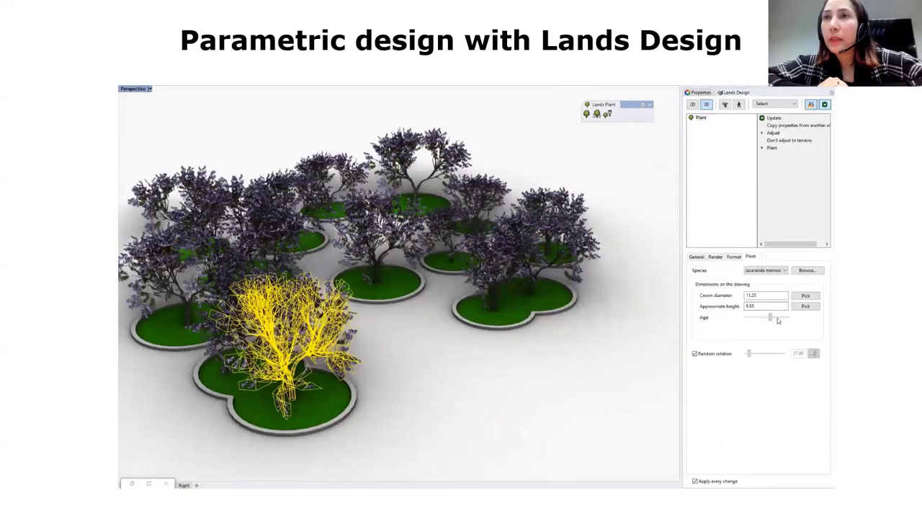
left_click_drag(785, 320, 765, 322)
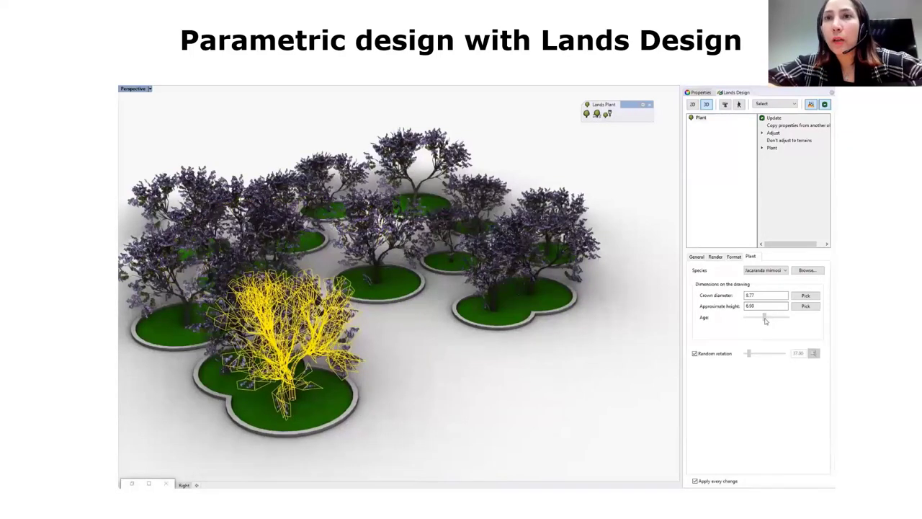
left_click(572, 358)
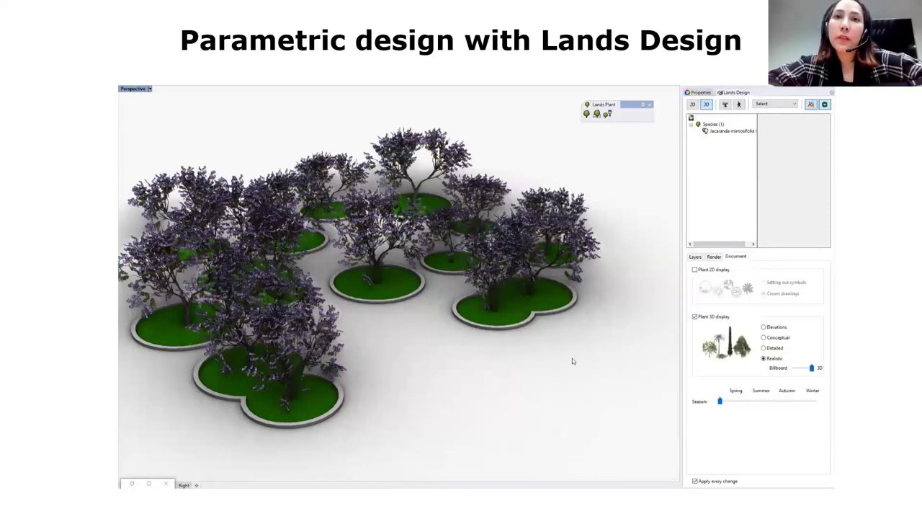
Step: Move on to the '8- Environmental analysis' diagram slide
key("Right")
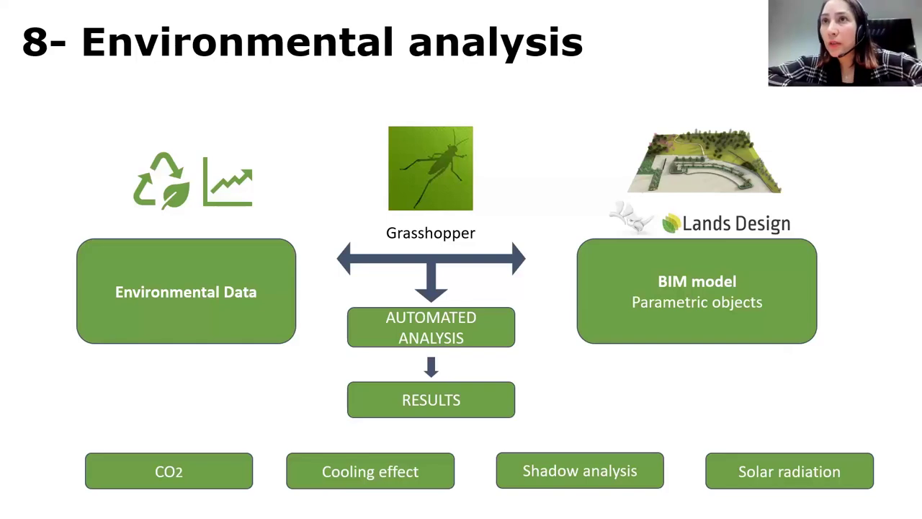
Step: Move on to the '9- BIM workflow: IFC Support & Lands Design Inside Revit' slide
key("Right")
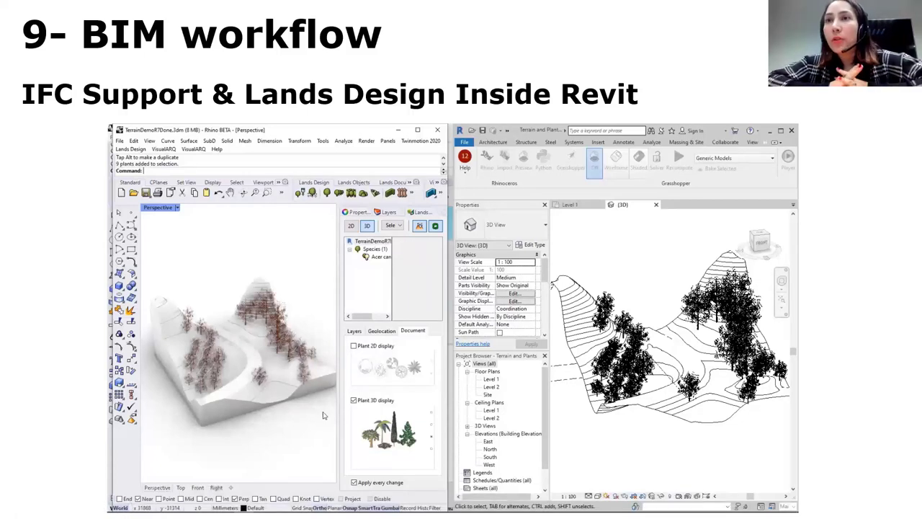
Step: Move on to the 'Design process with Lands Design' slide and let its plant-insertion clip play
key("Right")
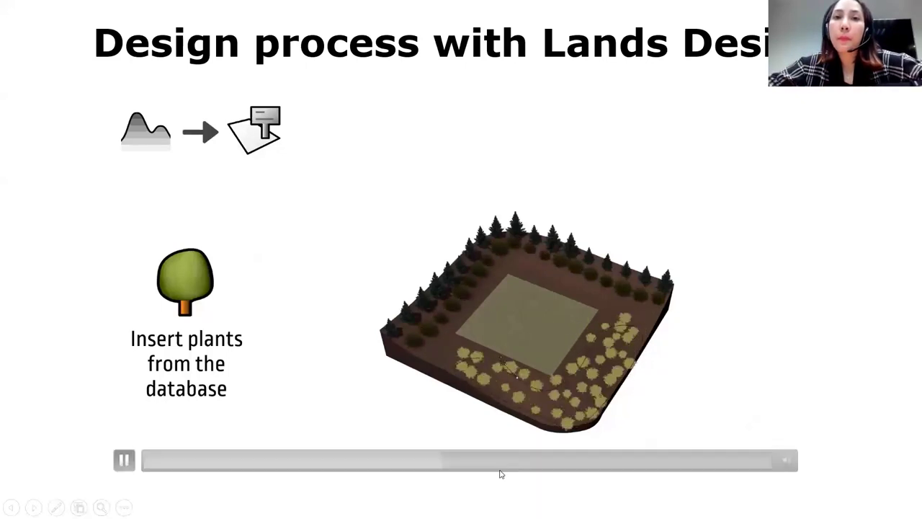
Step: Skip the design-process clip ahead twice to the data listing, then advance to the overview diagram
left_click(489, 467)
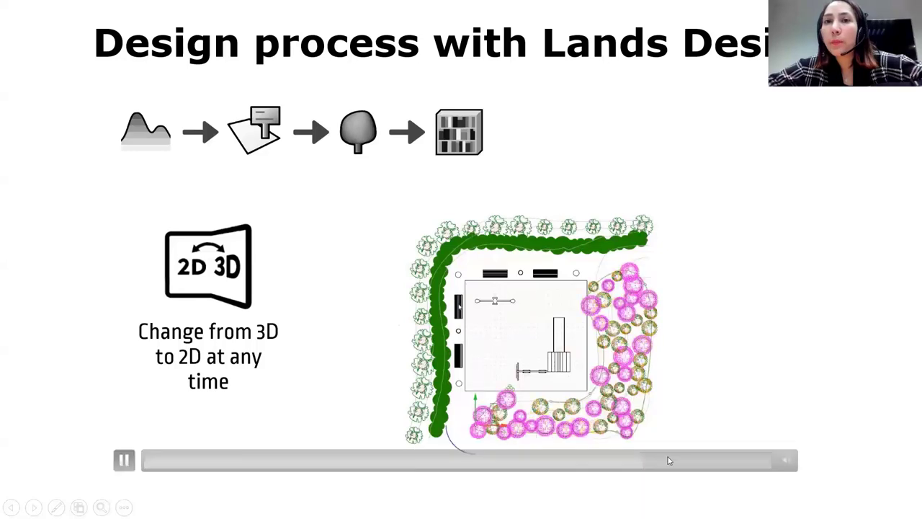
left_click(683, 461)
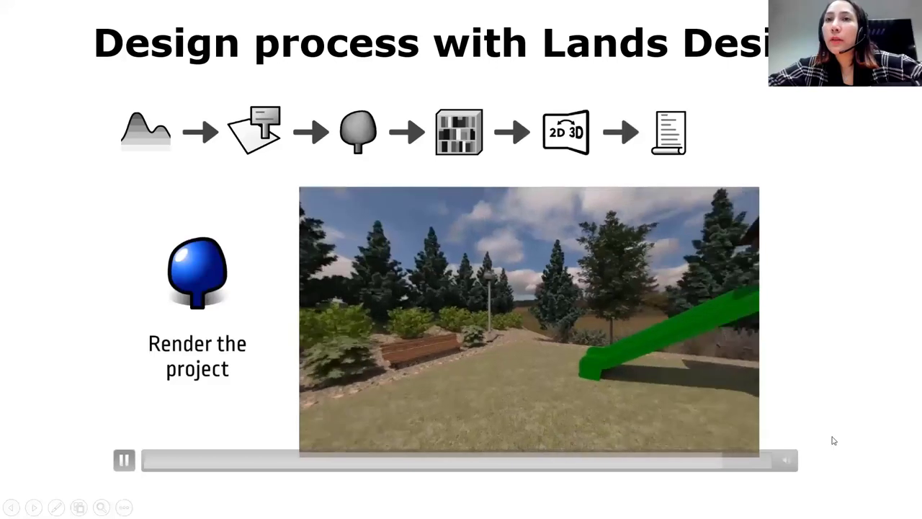
key("Right")
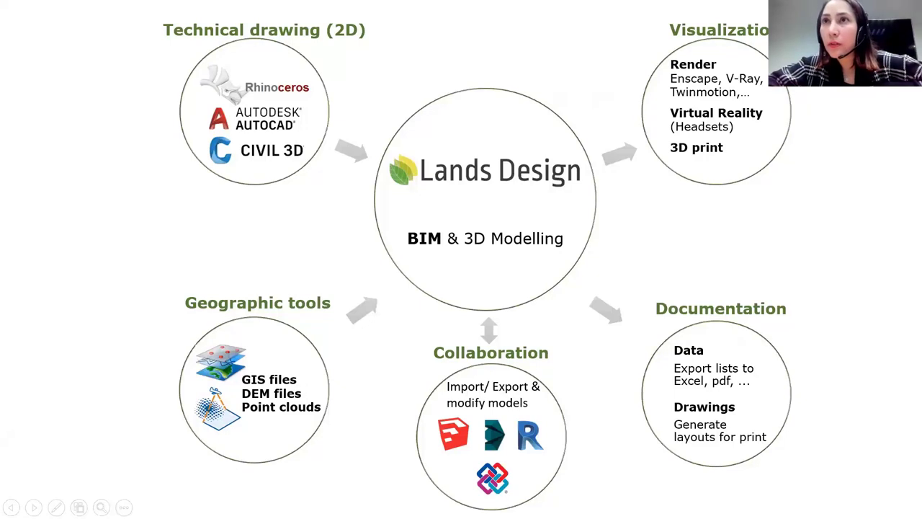
Step: Advance to the slide of Enscape, TwinMotion, VRay and Lumion renders
key("Right")
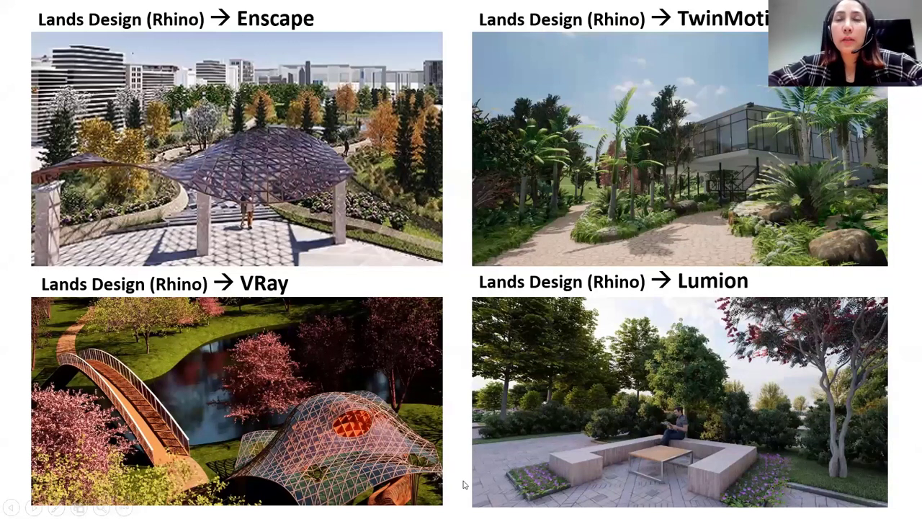
Step: Advance to 'The whole project with Lands Design' slide of renders, sections and plans
key("Right")
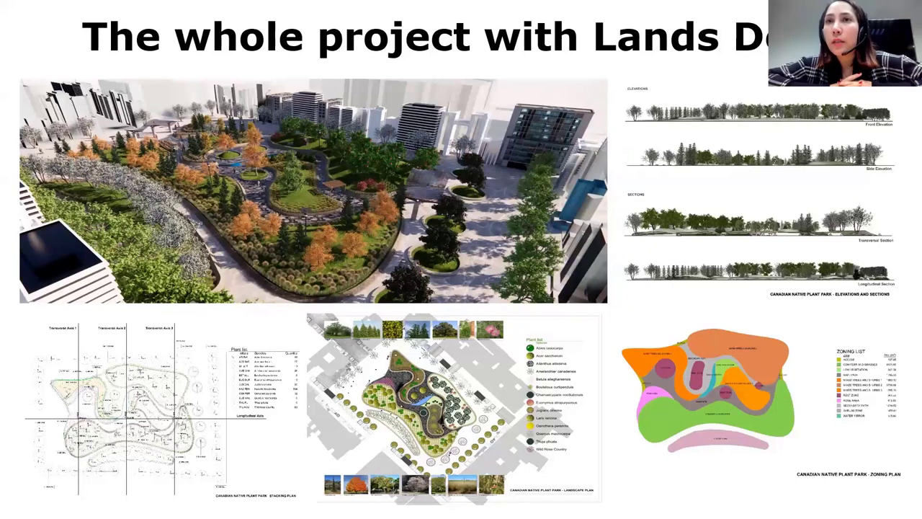
Step: Advance to the 'Value' slide listing licensing, trial and support points
left_click(509, 210)
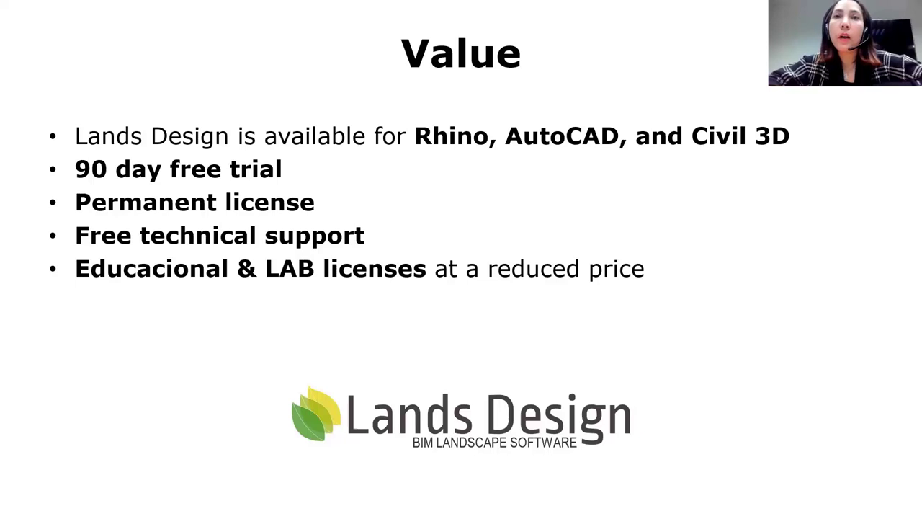
Step: Advance past the Value slide to the Q & A slide
key("Right")
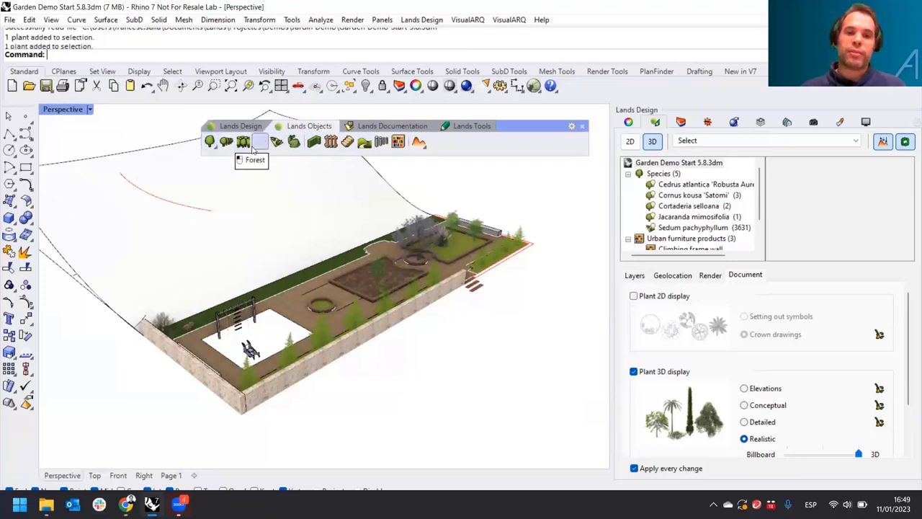
left_click(215, 147)
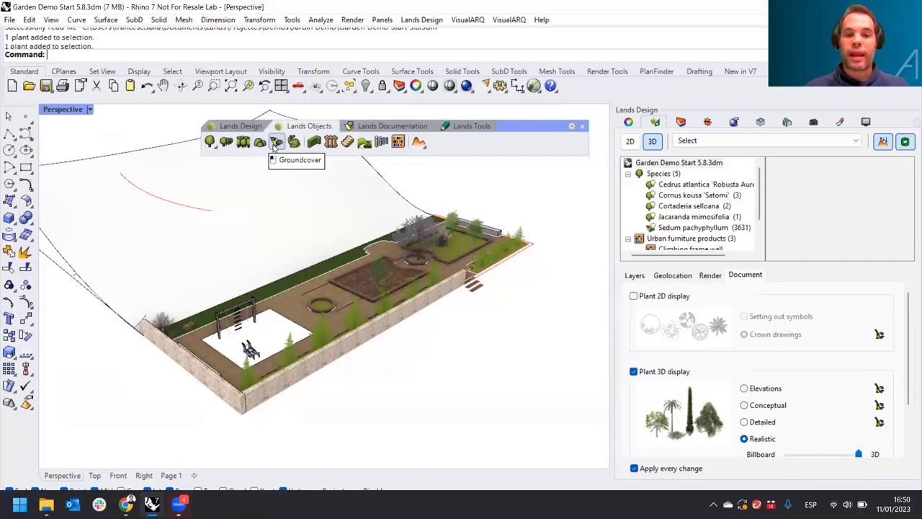
scroll(349, 292, "up", 3)
scroll(339, 321, "up", 5)
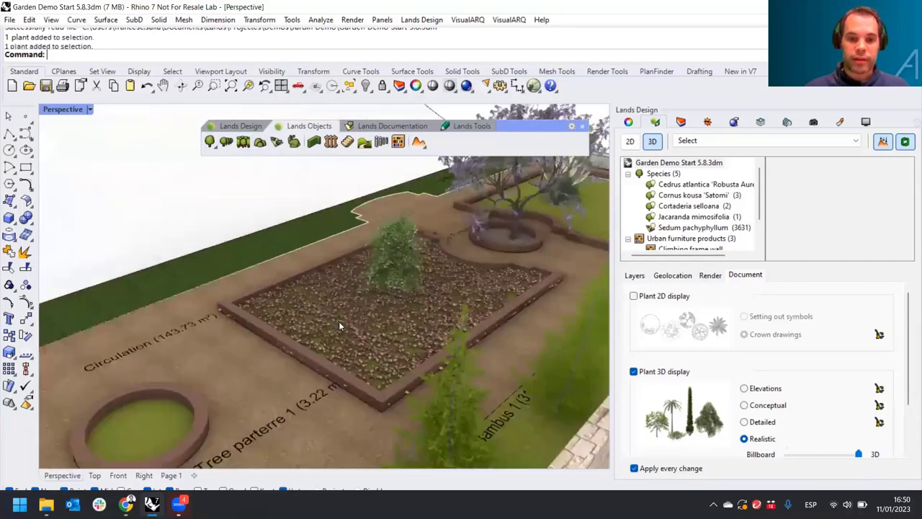
scroll(335, 296, "down", 6)
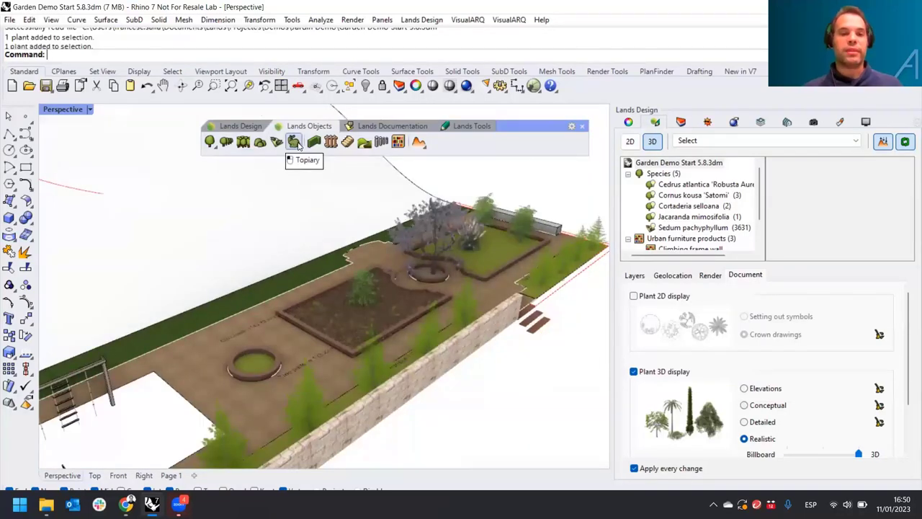
left_click(295, 142)
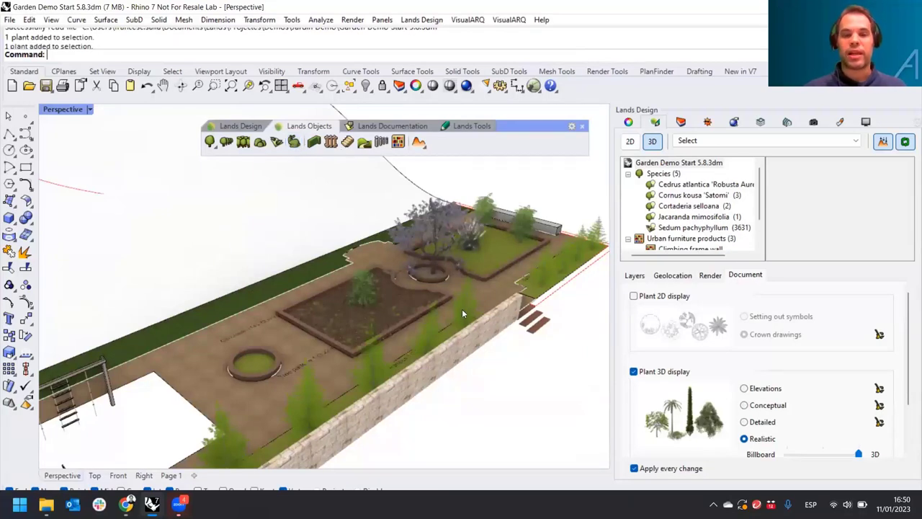
scroll(304, 263, "down", 2)
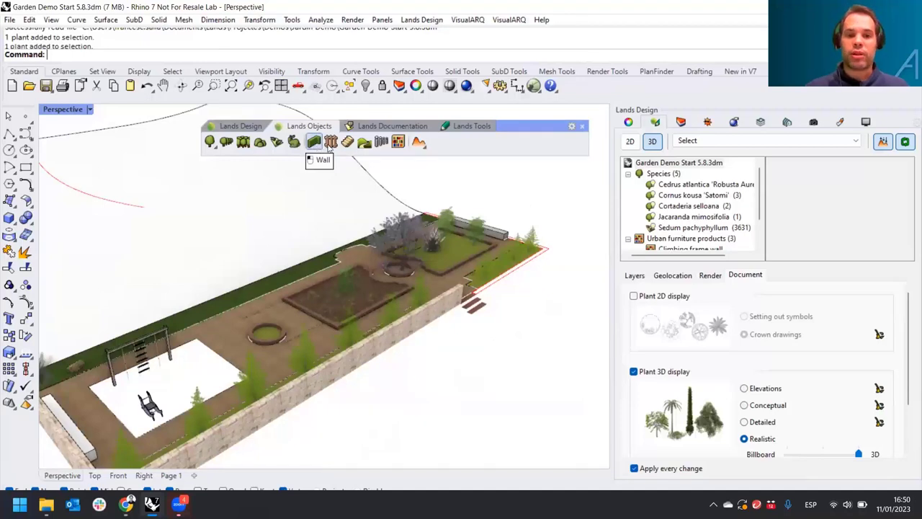
Step: Browse the Library and terrain tools, then bring up the Lands Documentation tools with sprinkler options
left_click(397, 143)
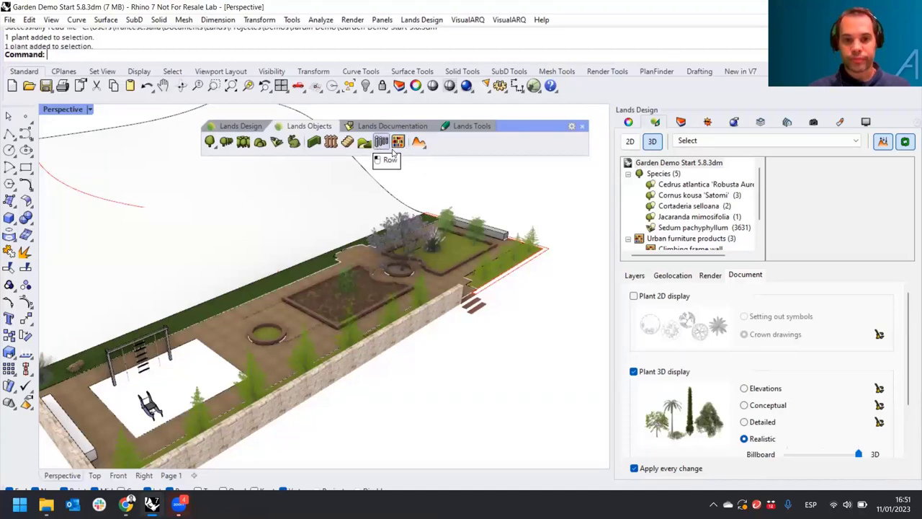
left_click(421, 144)
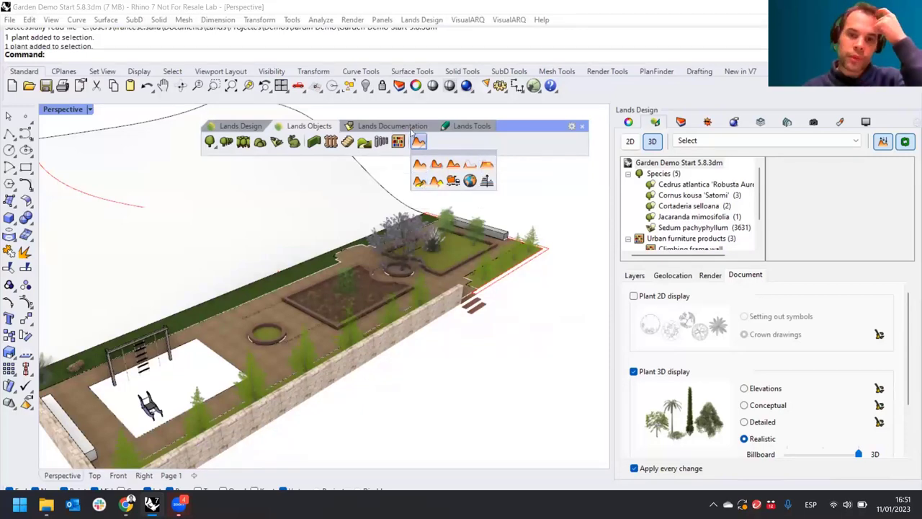
left_click(407, 130)
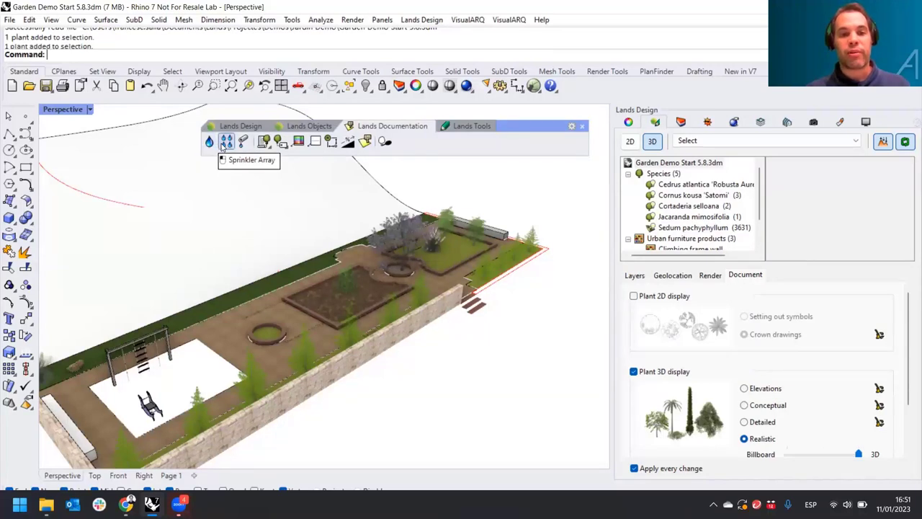
Step: Browse two groups of plant labelling tools, then switch to the Lands Tools set
left_click(270, 149)
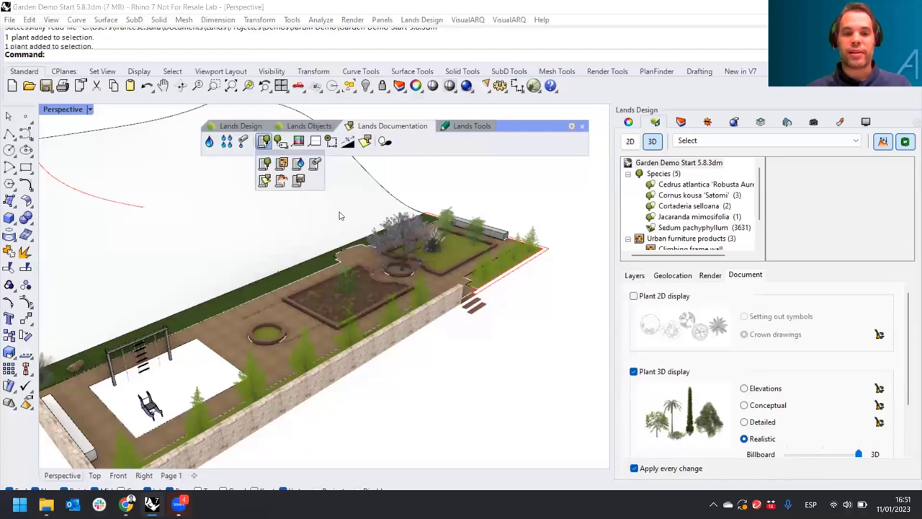
left_click(286, 149)
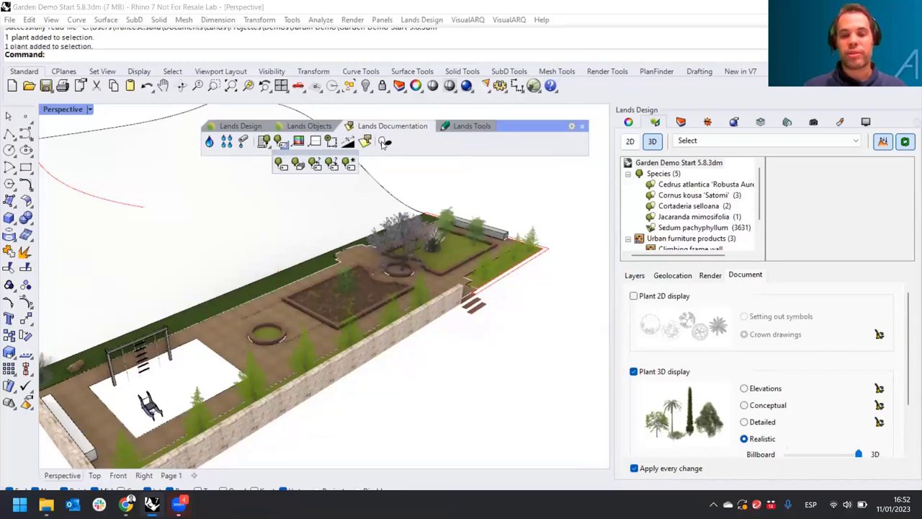
left_click(454, 128)
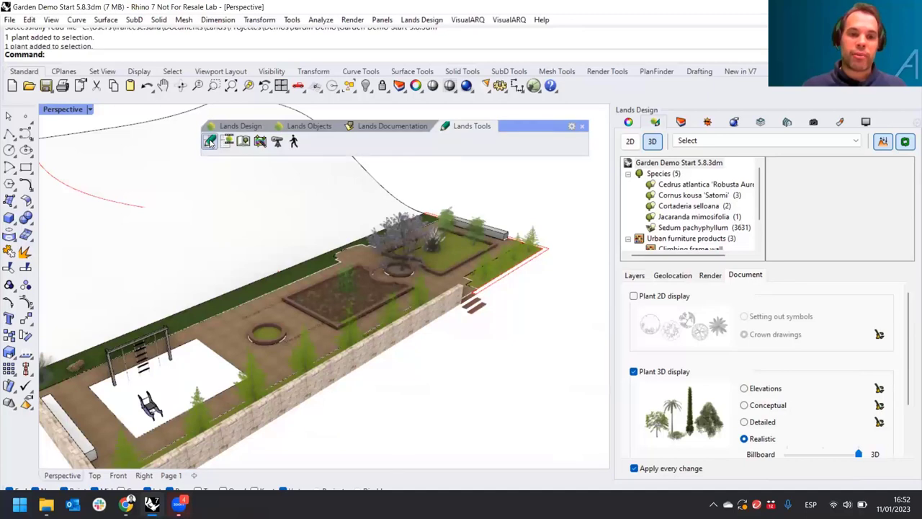
Step: Open Edit Species, then the Animation panel showing 25 fps and a curve camera path
left_click(210, 142)
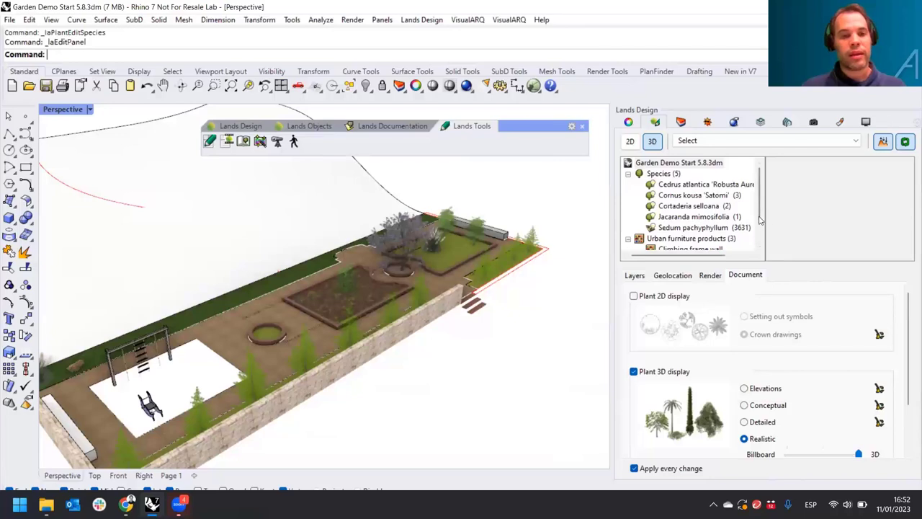
left_click(228, 142)
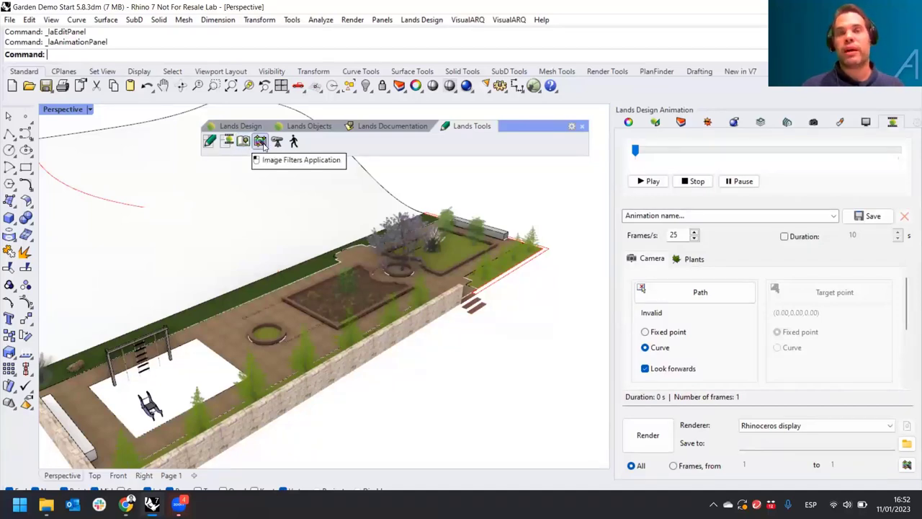
left_click(263, 144)
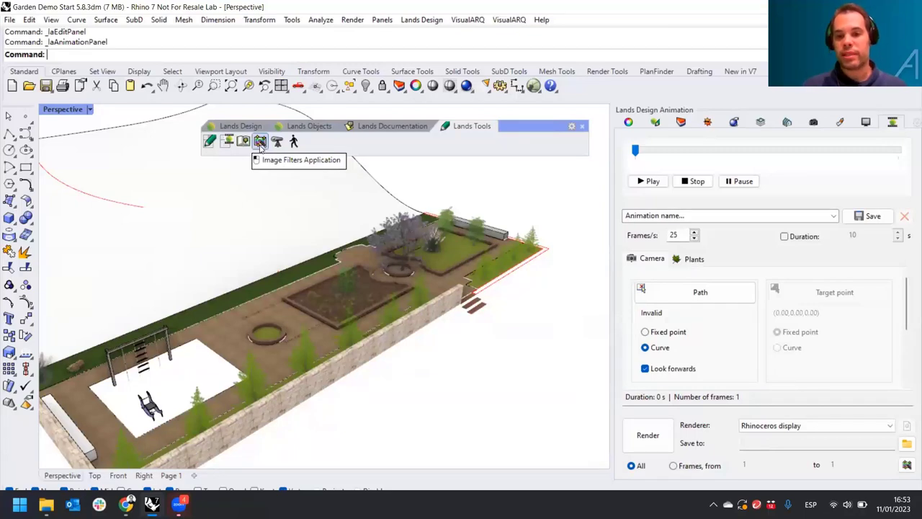
left_click(260, 143)
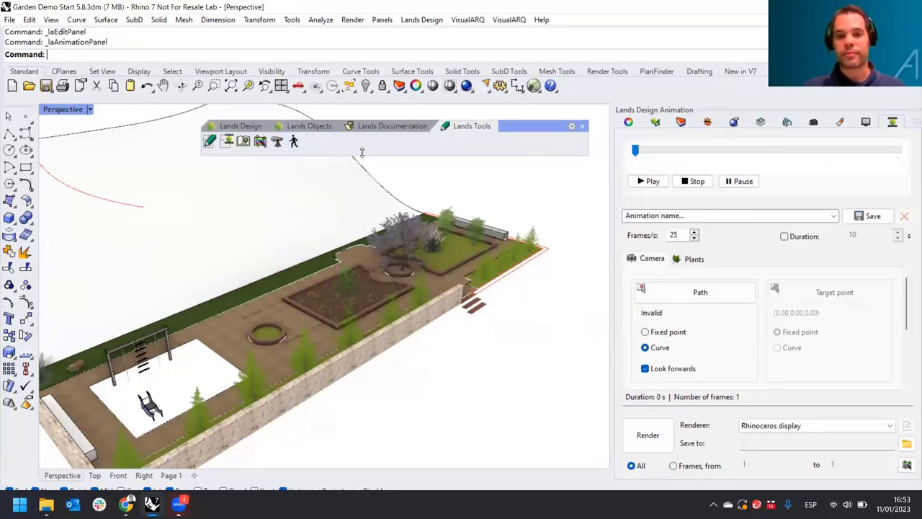
Step: Restore the Lands Objects tools and the project's plant species tree with document settings
left_click(313, 127)
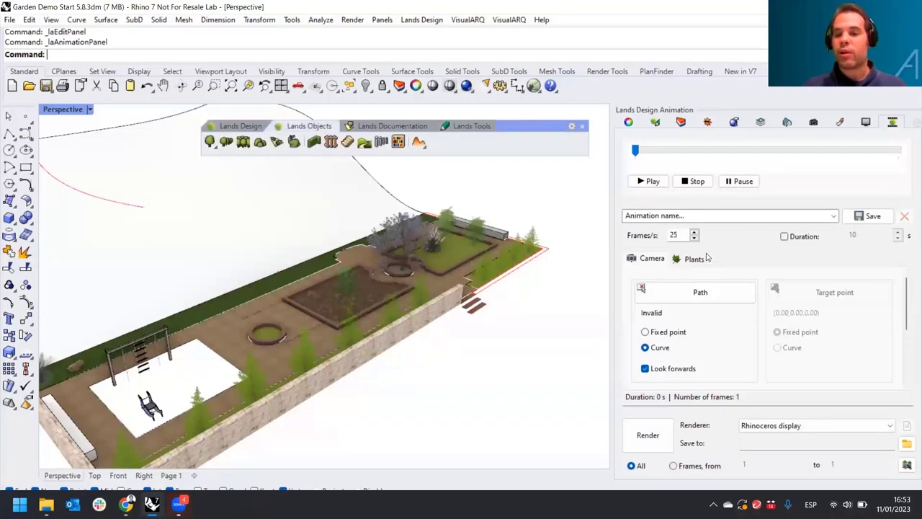
left_click(656, 122)
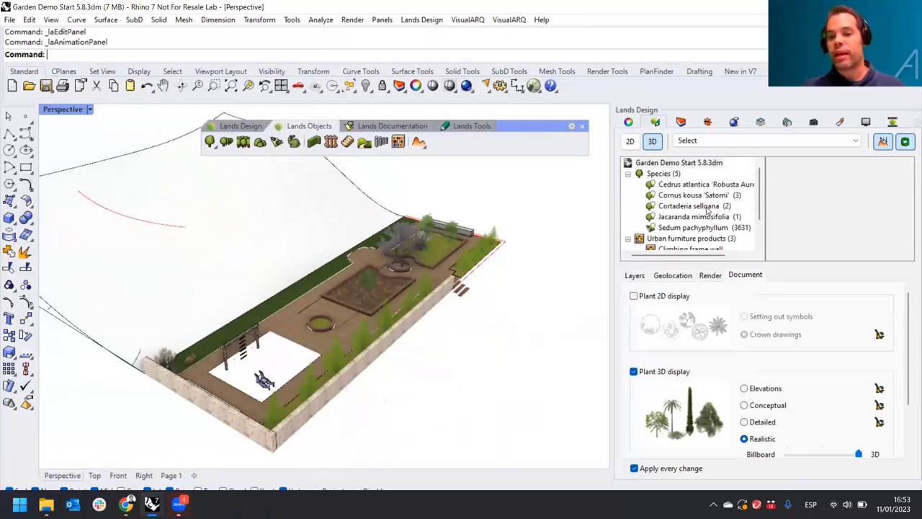
Step: Inspect Cornus kousa 'Satomi', then review Cortaderia selloana's 2D symbol, elevation and 3D shapes
left_click(693, 195)
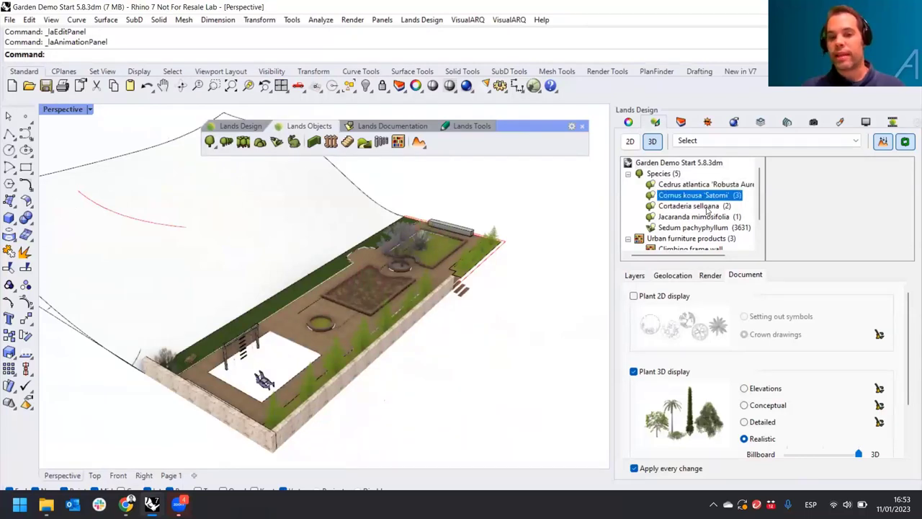
left_click(654, 207)
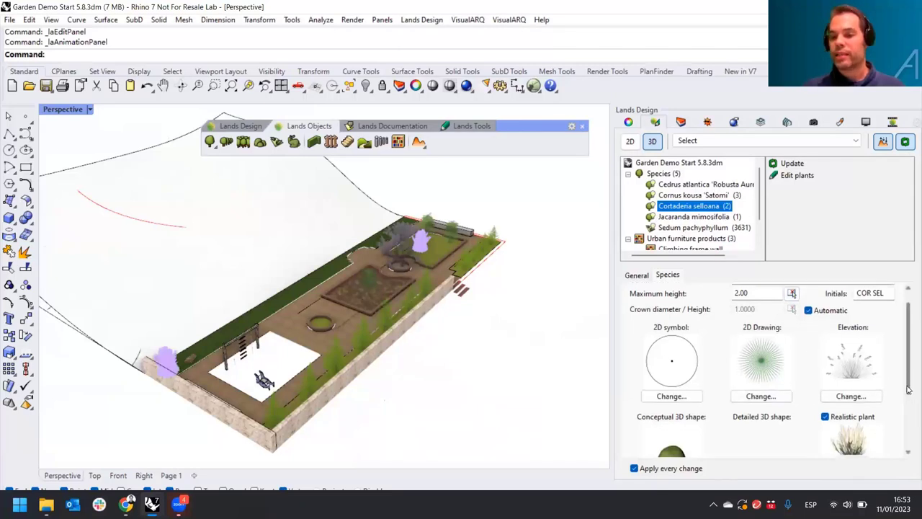
scroll(906, 372, "down", 2)
scroll(905, 371, "up", 1)
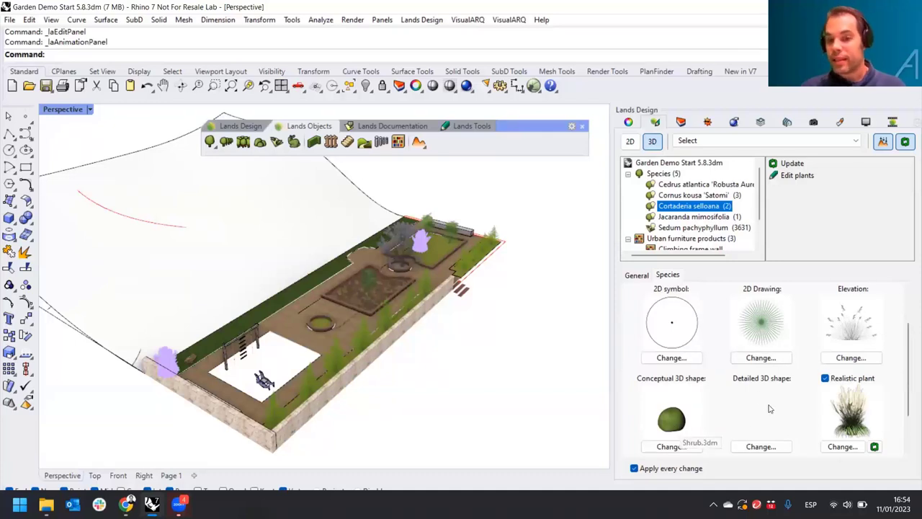
Step: Review Jacaranda mimosifolia's 3D shapes, then deselect it to show the document plant settings
left_click(695, 218)
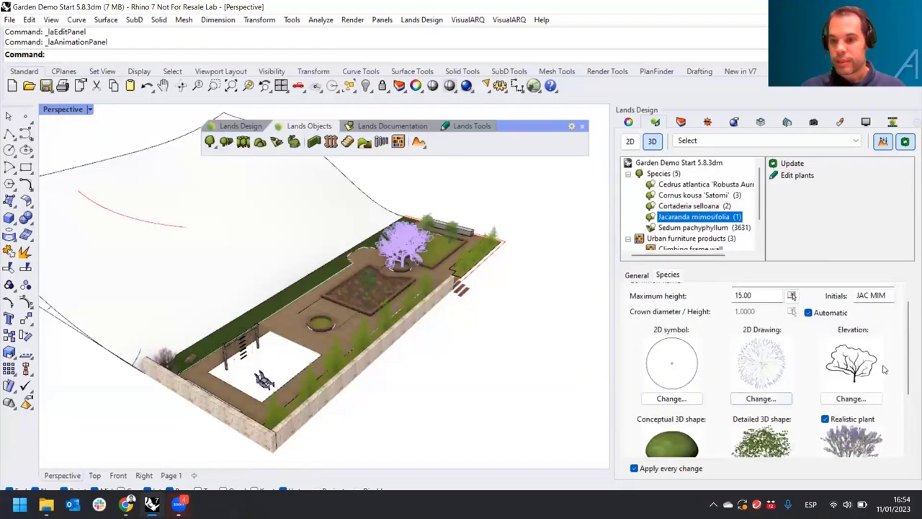
scroll(904, 354, "down", 2)
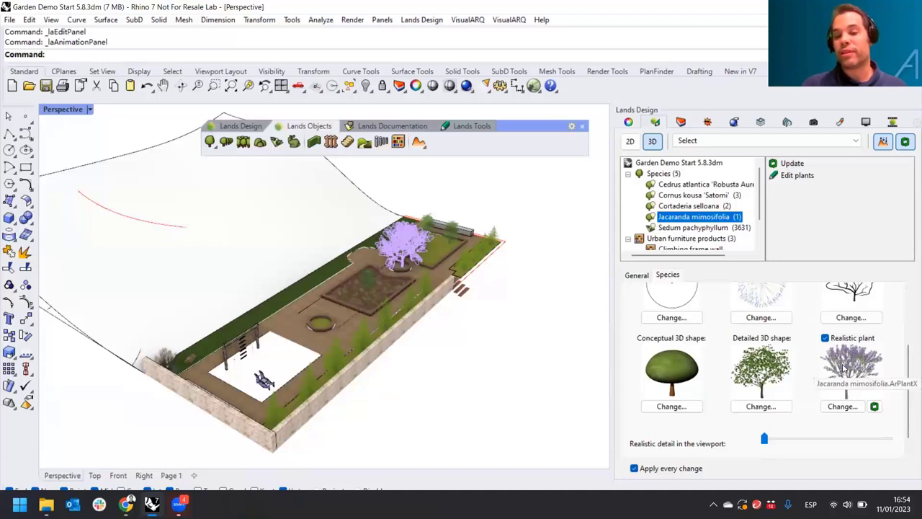
left_click(521, 344)
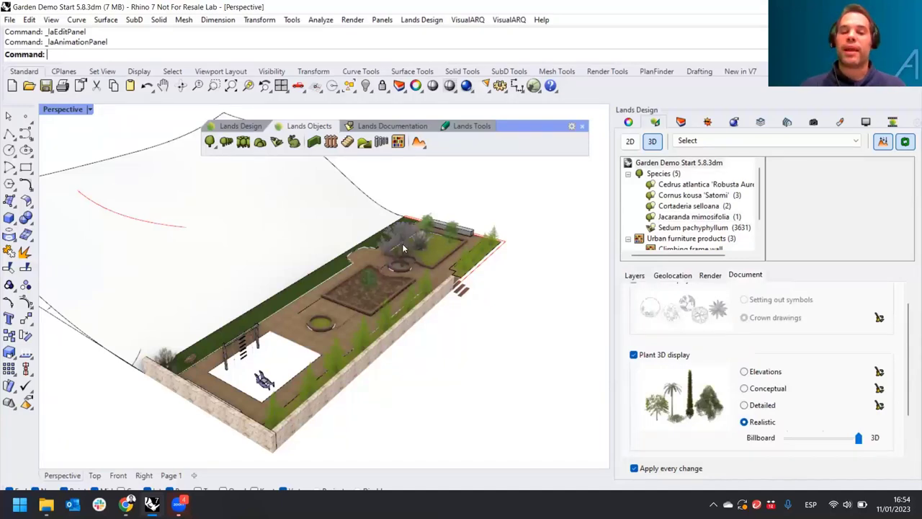
Step: Zoom and orbit toward the playground, then bring the Document panel's Spring Season slider into view
scroll(403, 245, "up", 3)
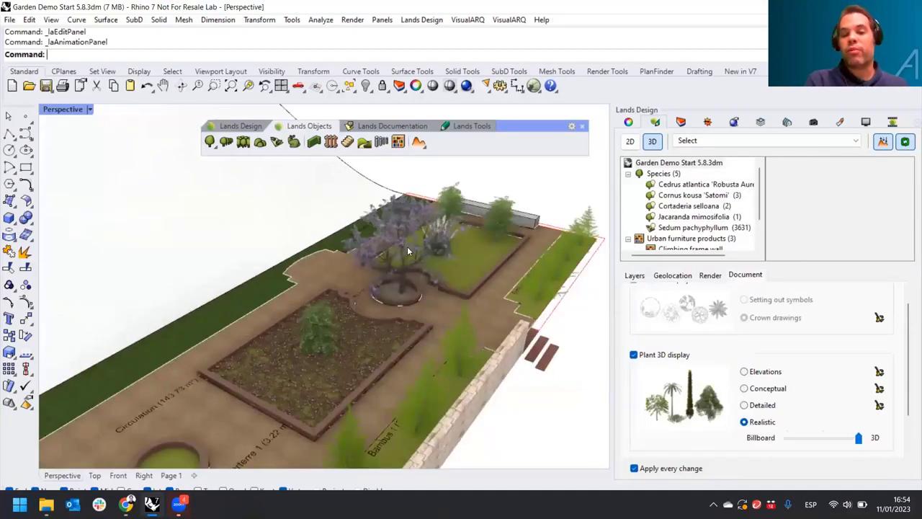
scroll(407, 246, "down", 4)
right_click_drag(407, 256, 425, 273)
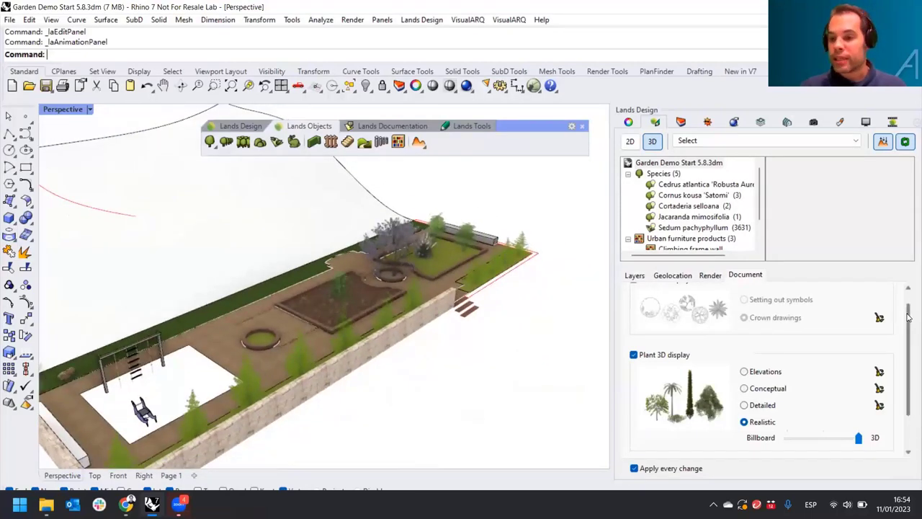
scroll(906, 320, "down", 2)
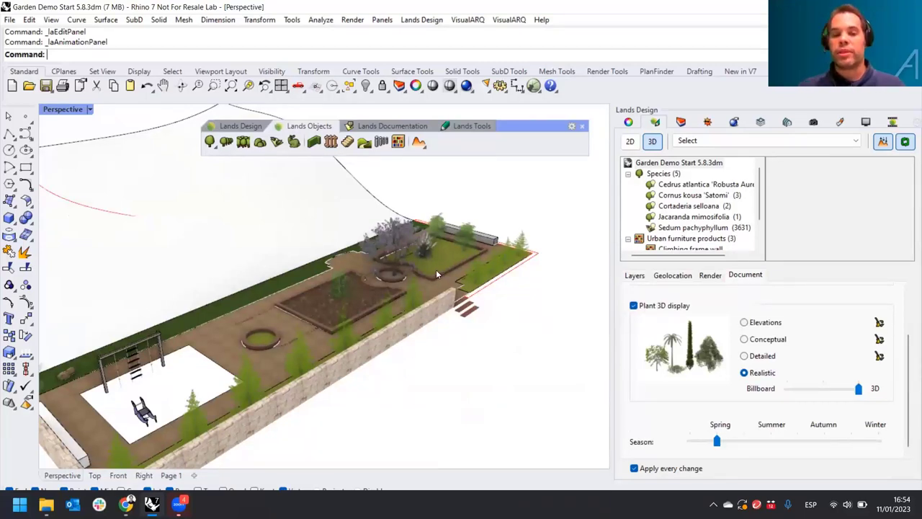
Step: Change the Season from Spring to Autumn and zoom in on the central tree's foliage
scroll(436, 274, "up", 2)
left_click_drag(721, 442, 833, 446)
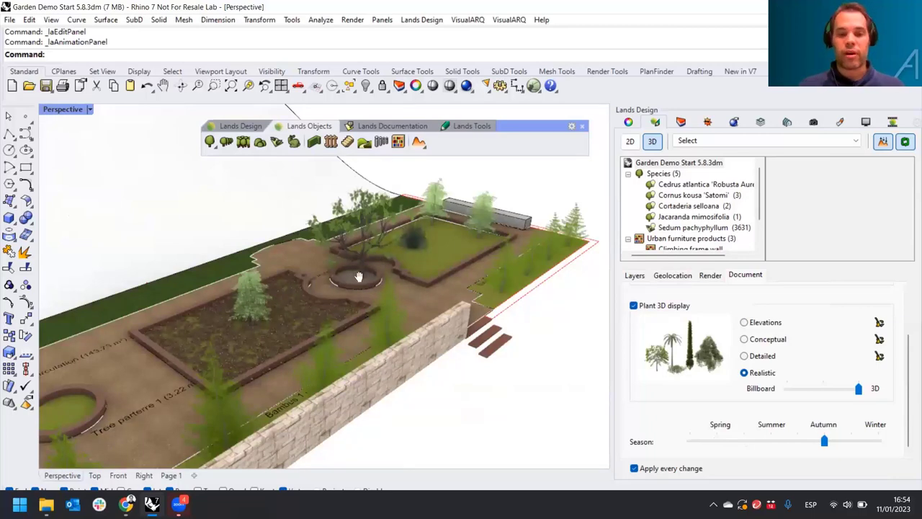
right_click_drag(358, 252, 349, 271)
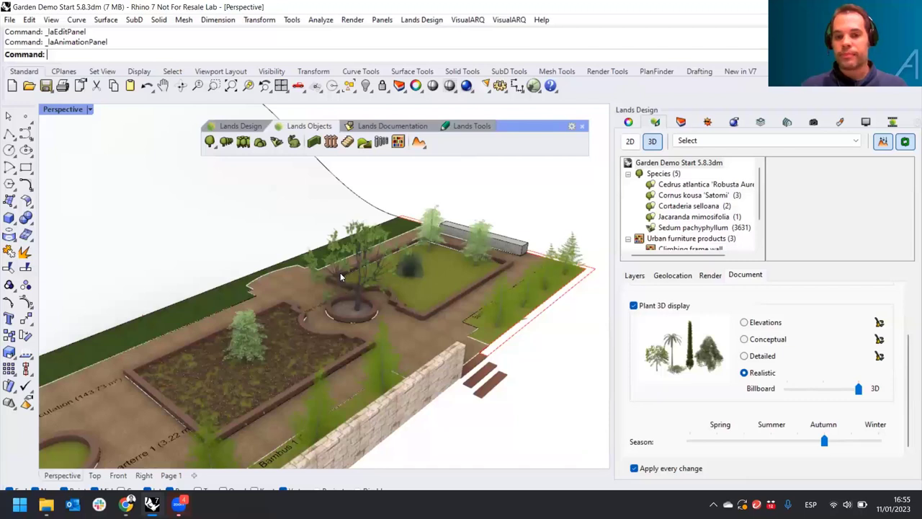
scroll(363, 266, "up", 10)
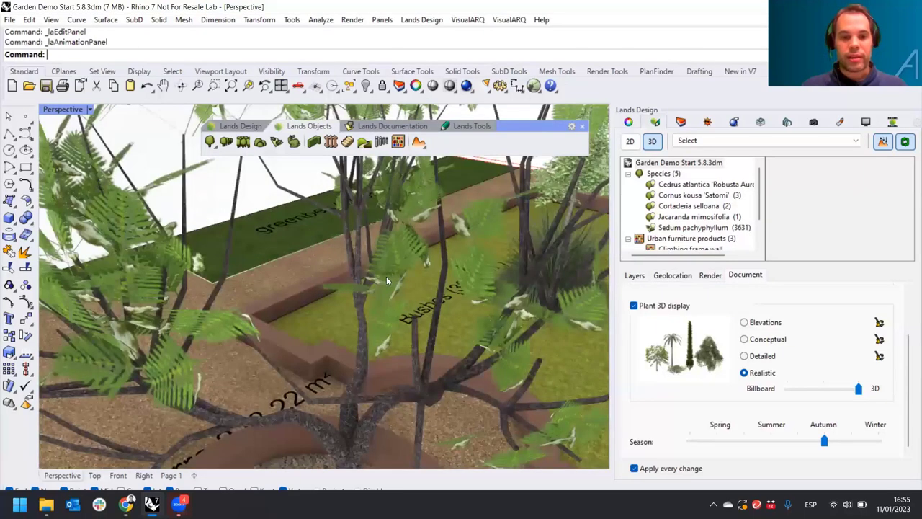
left_click(386, 281)
scroll(366, 289, "down", 5)
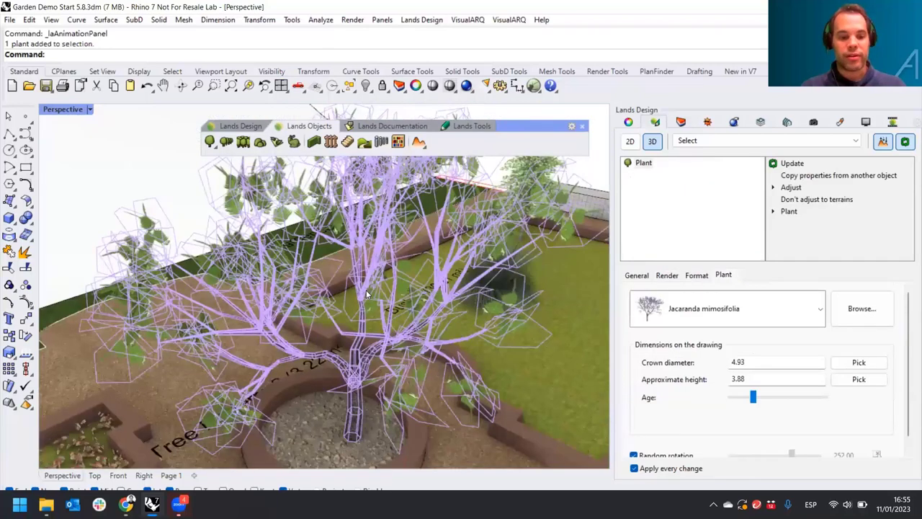
key("Escape")
scroll(317, 281, "down", 3)
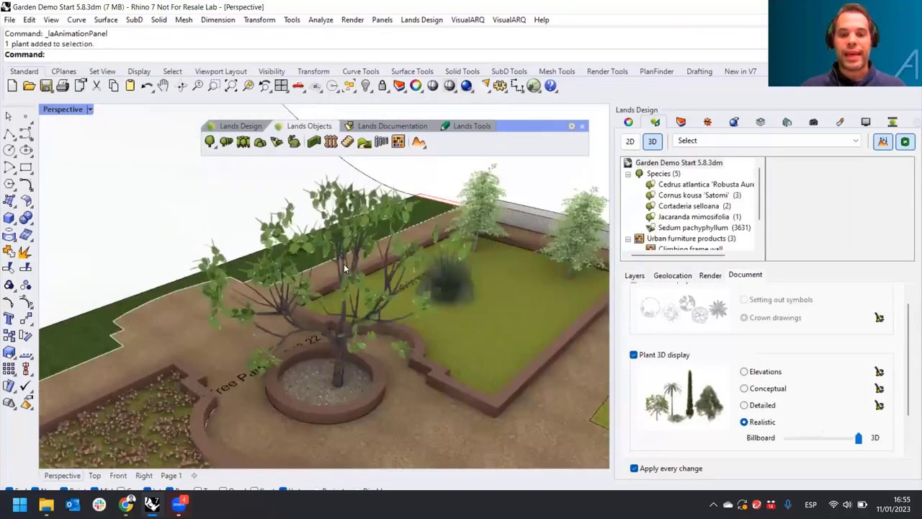
scroll(345, 269, "up", 3)
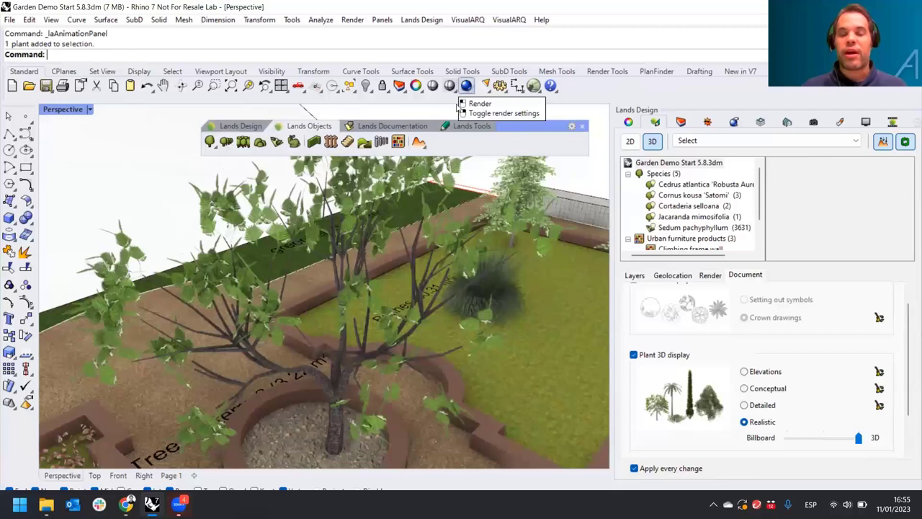
scroll(303, 300, "down", 5)
left_click(332, 311)
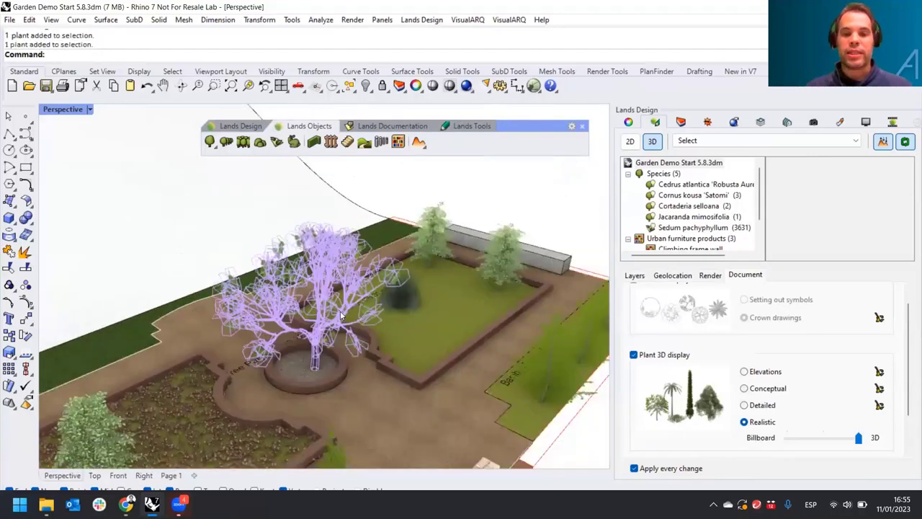
right_click_drag(344, 335, 503, 255)
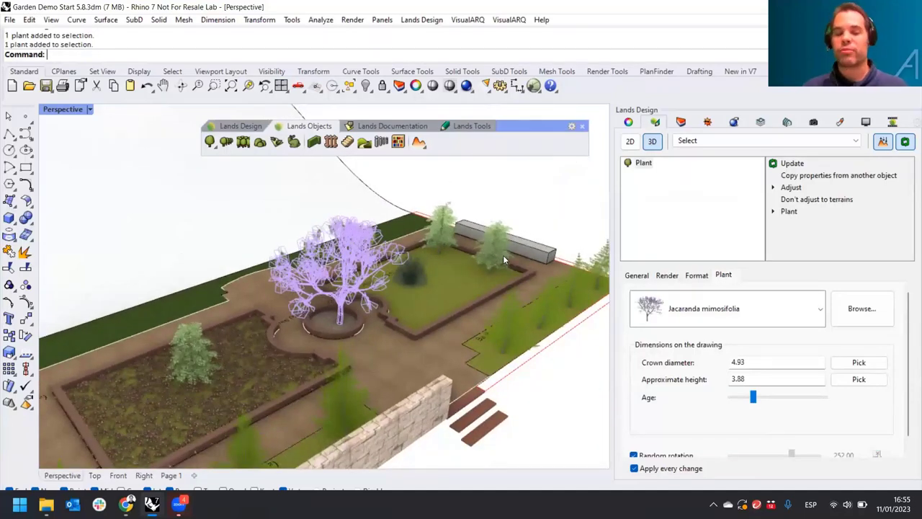
scroll(486, 283, "down", 2)
scroll(487, 282, "up", 2)
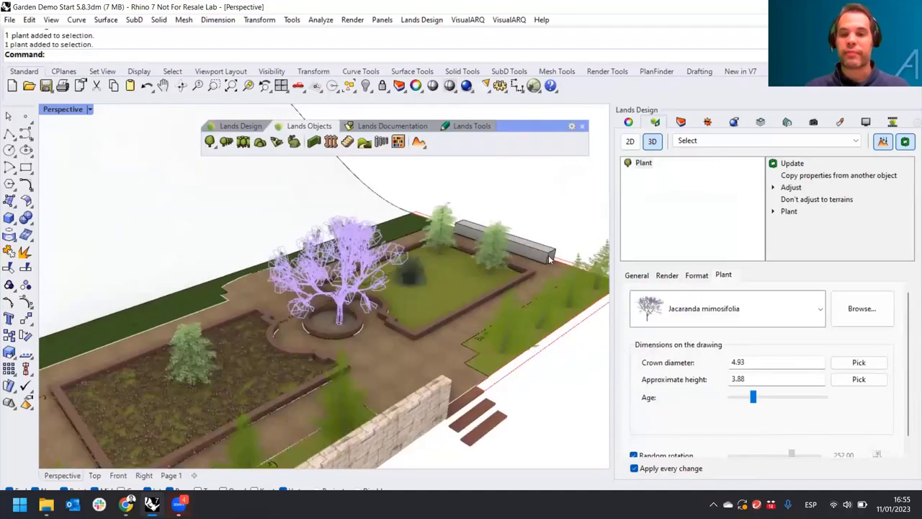
key("Escape")
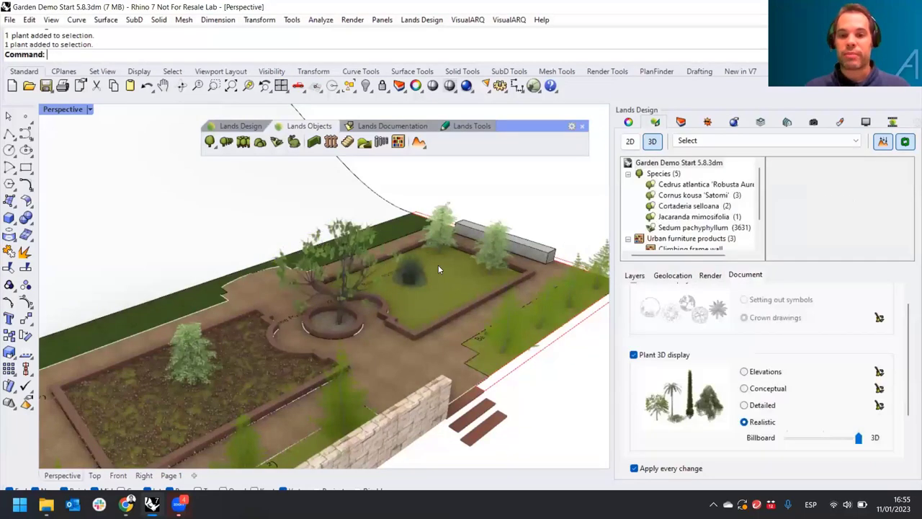
scroll(438, 264, "up", 2)
Step: Select the Cornus kousa, then Cortaderia selloana plants by species, and orbit around the pampas grass
left_click(681, 195)
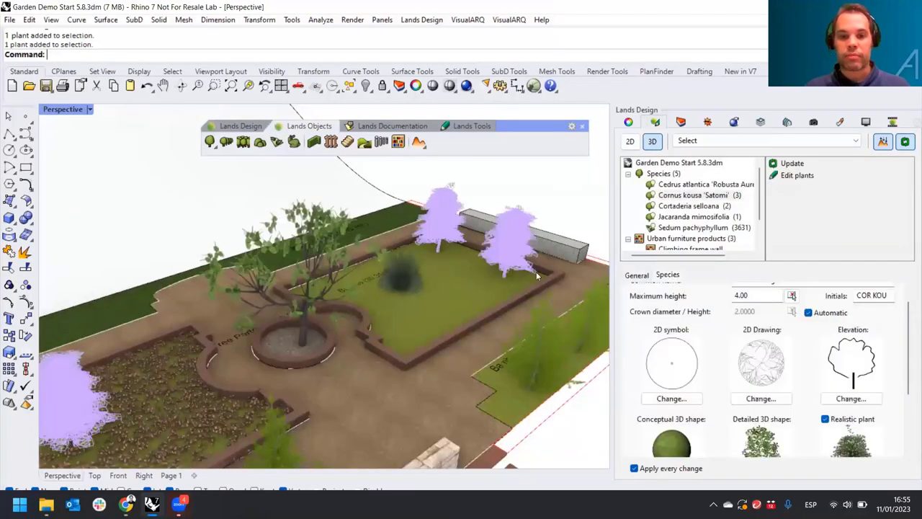
left_click(710, 207)
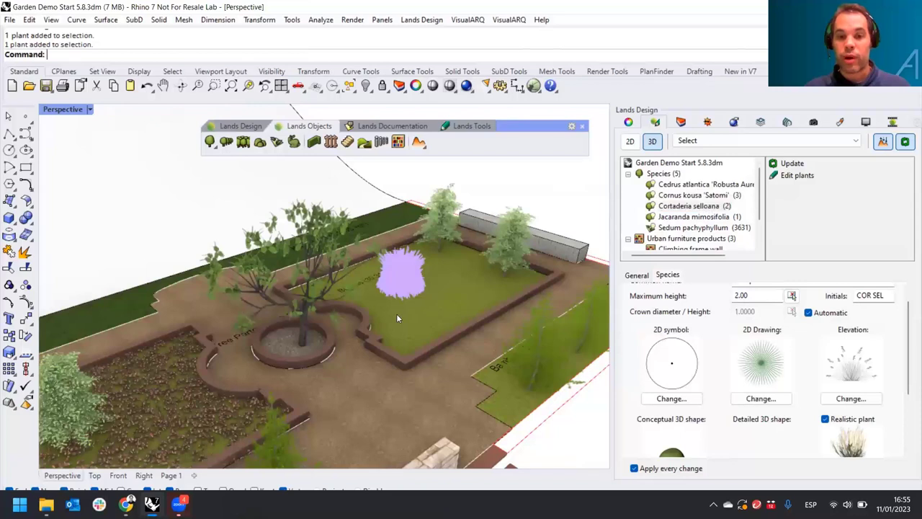
scroll(397, 274, "up", 3)
scroll(397, 272, "up", 3)
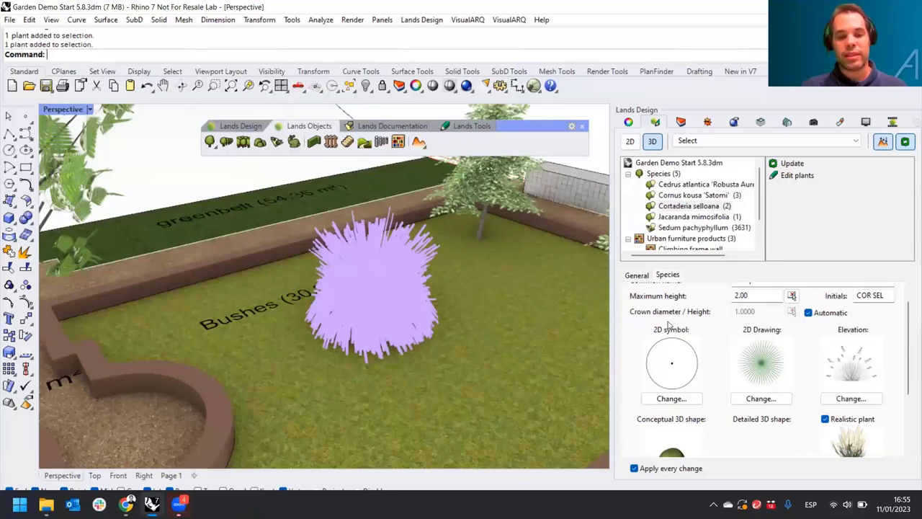
right_click_drag(531, 364, 421, 304)
scroll(419, 299, "down", 5)
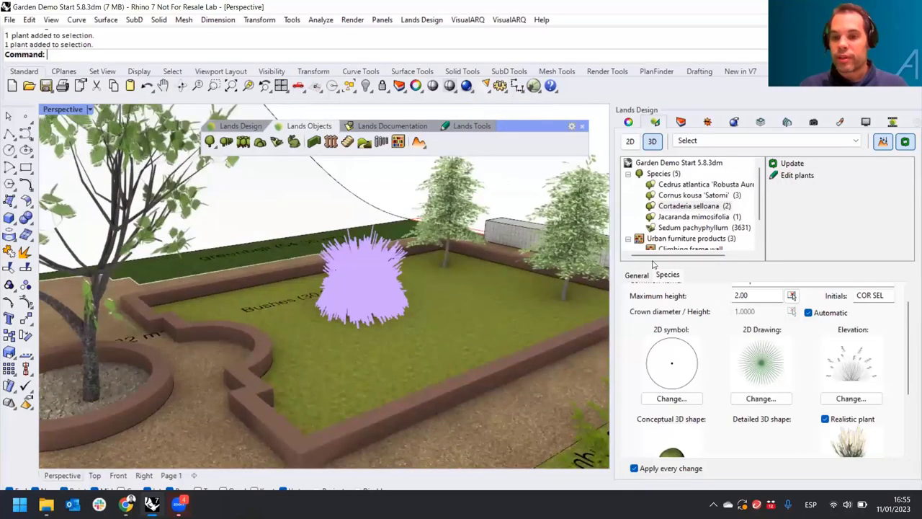
Step: Set the Cortaderia selloana species' Realistic viewport detail to Low and clear the selection
left_click(688, 209)
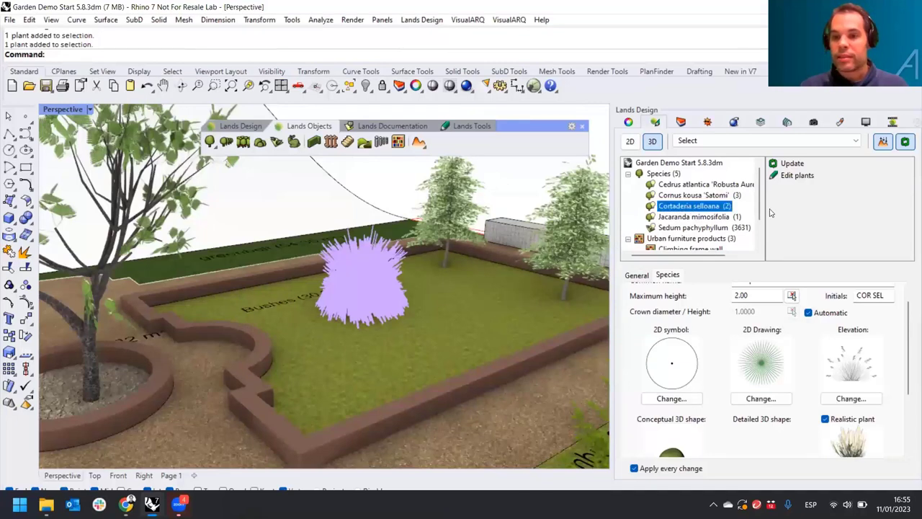
left_click_drag(908, 360, 910, 411)
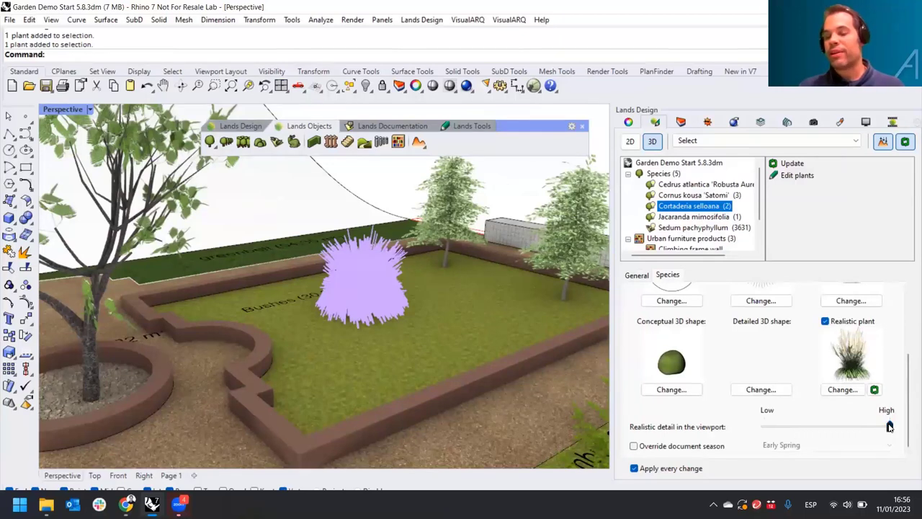
left_click_drag(890, 427, 765, 427)
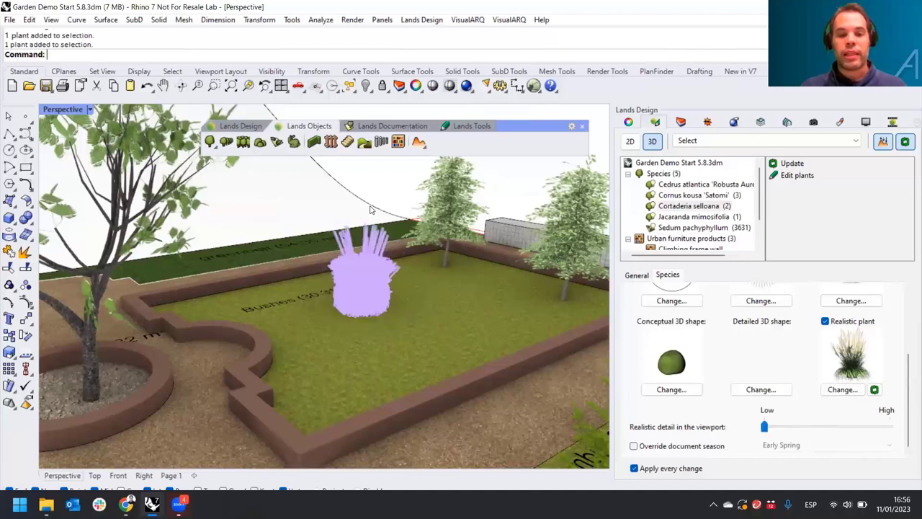
key("Escape")
scroll(367, 269, "up", 3)
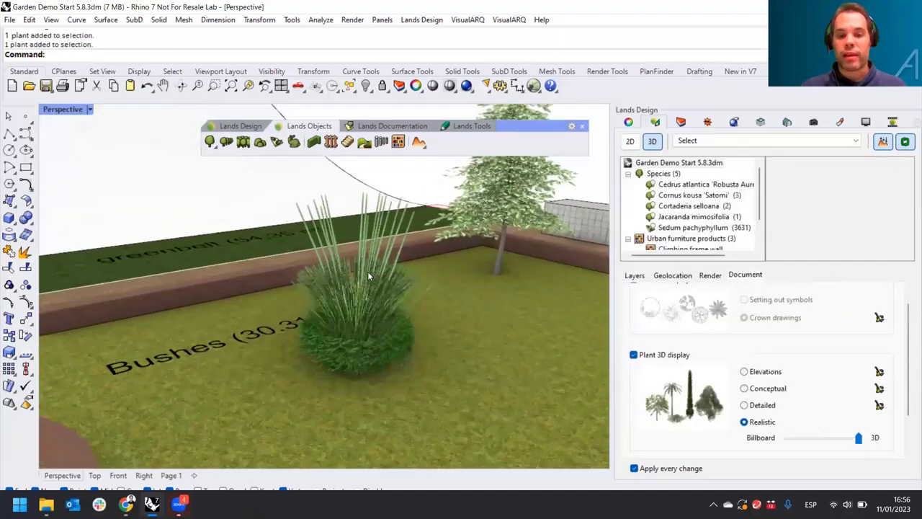
Step: Edit the pampas grass plant's species, raising Realistic viewport detail to High, then deselect and zoom out
left_click(368, 271)
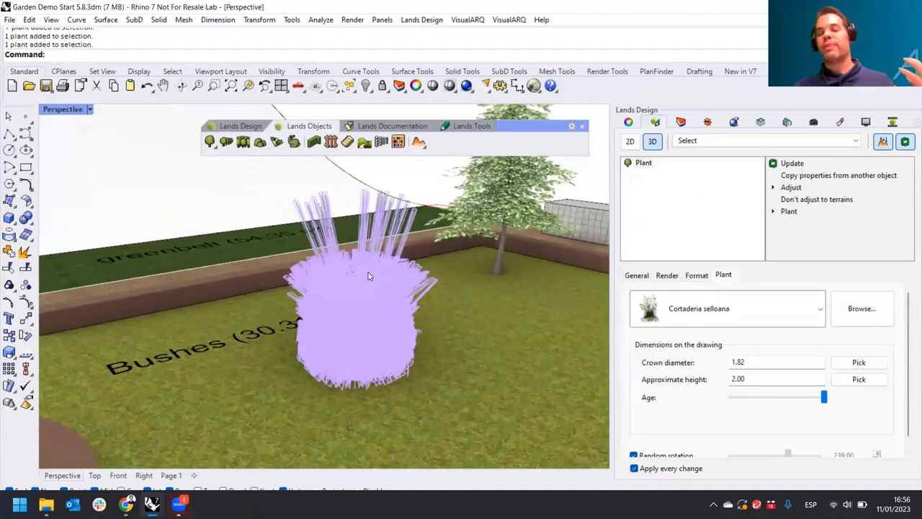
double_click(780, 211)
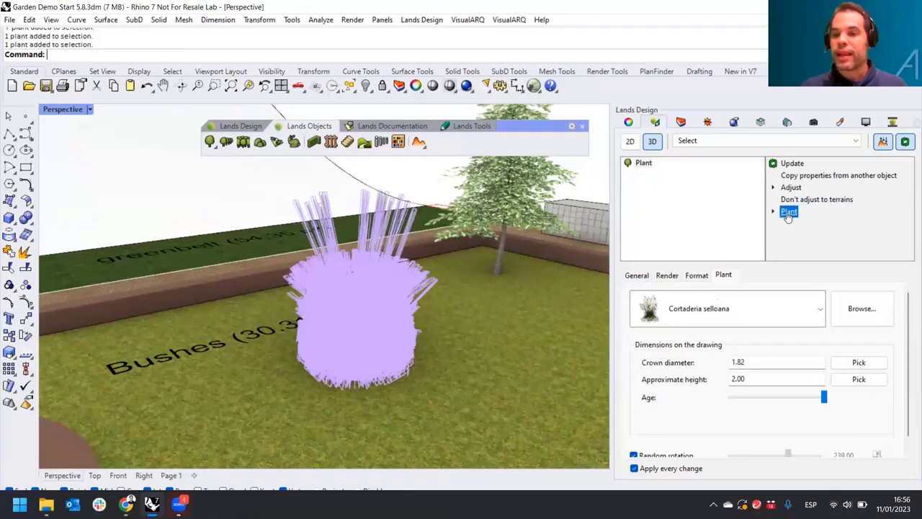
left_click(804, 215)
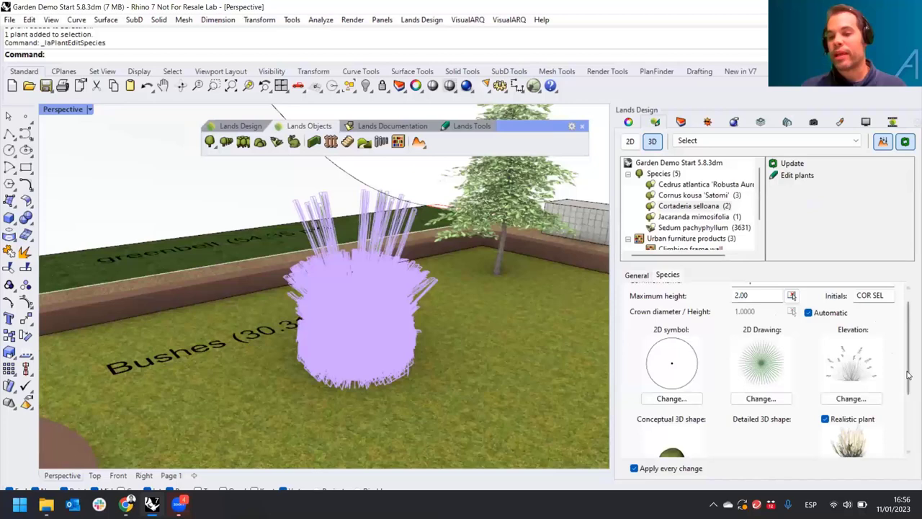
scroll(885, 408, "down", 3)
left_click_drag(764, 426, 889, 427)
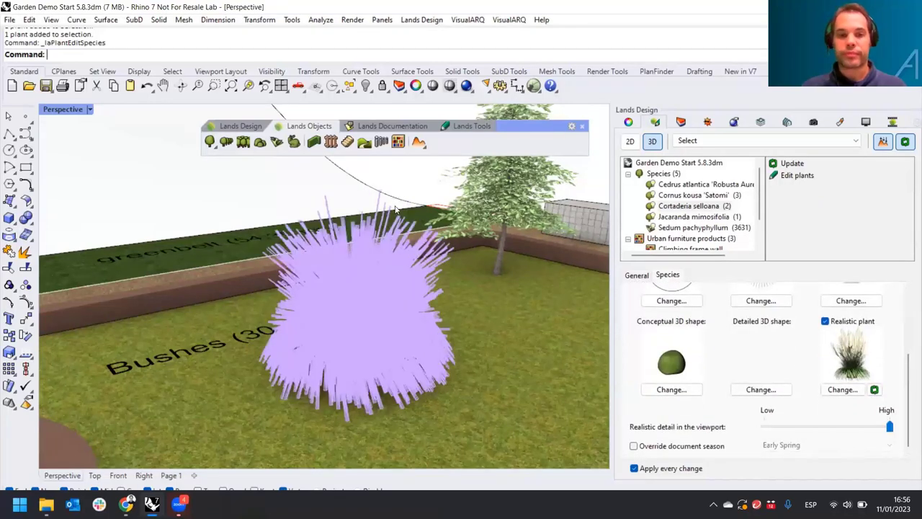
key("Escape")
scroll(360, 292, "down", 6)
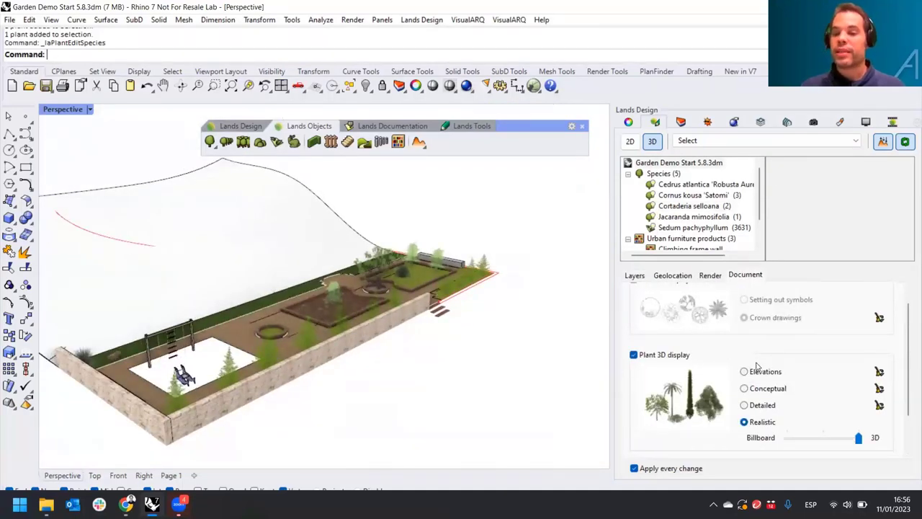
Step: Cycle the plant 3D display through sketch, conceptual and detailed, ending on Realistic billboards
left_click(745, 372)
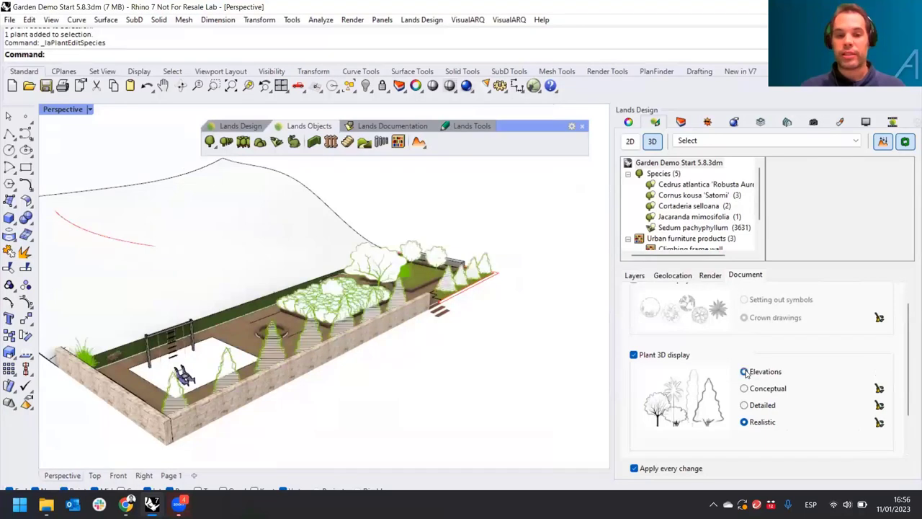
left_click(745, 405)
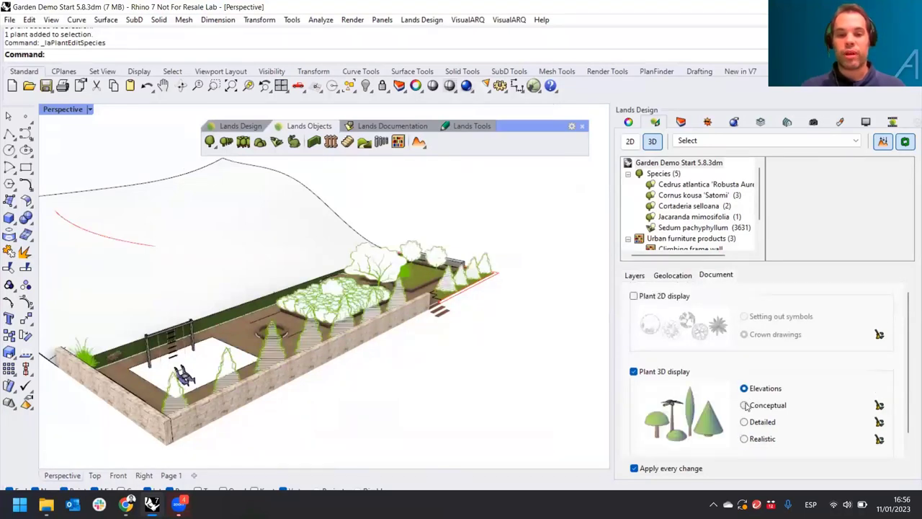
right_click_drag(408, 325, 461, 326)
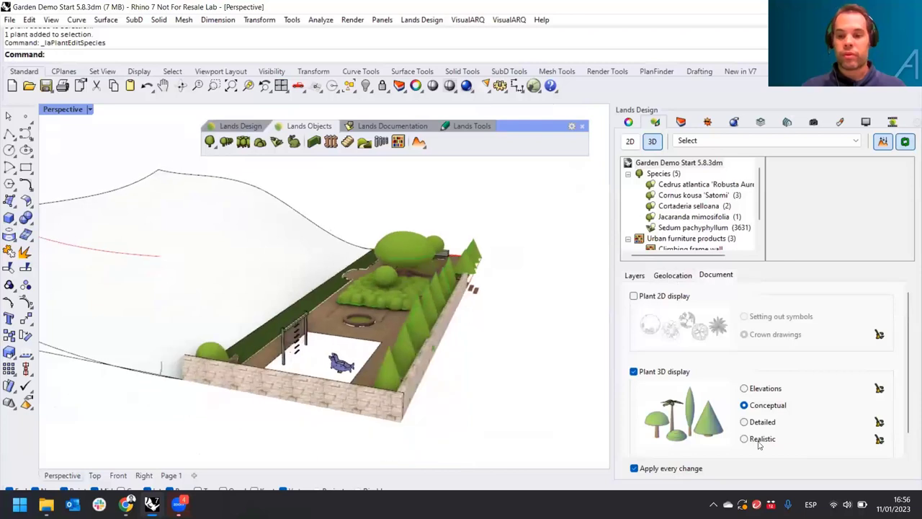
left_click(745, 422)
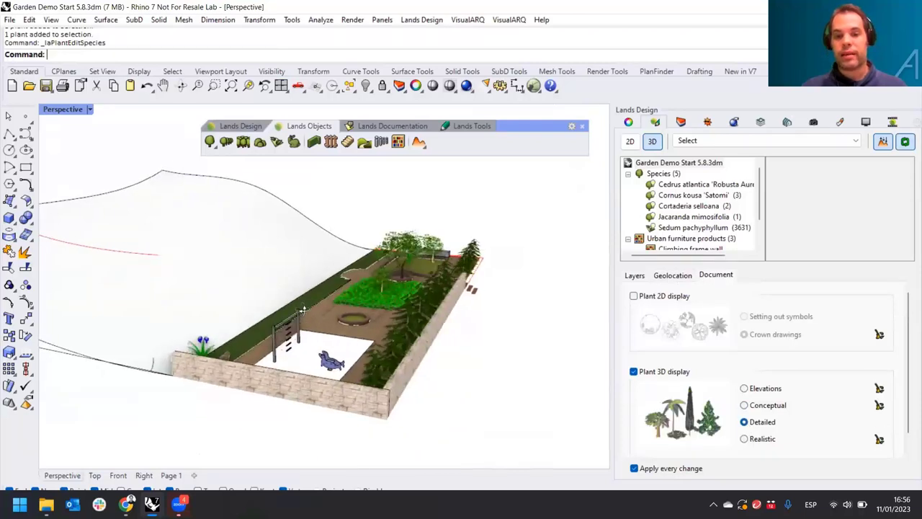
left_click(745, 439)
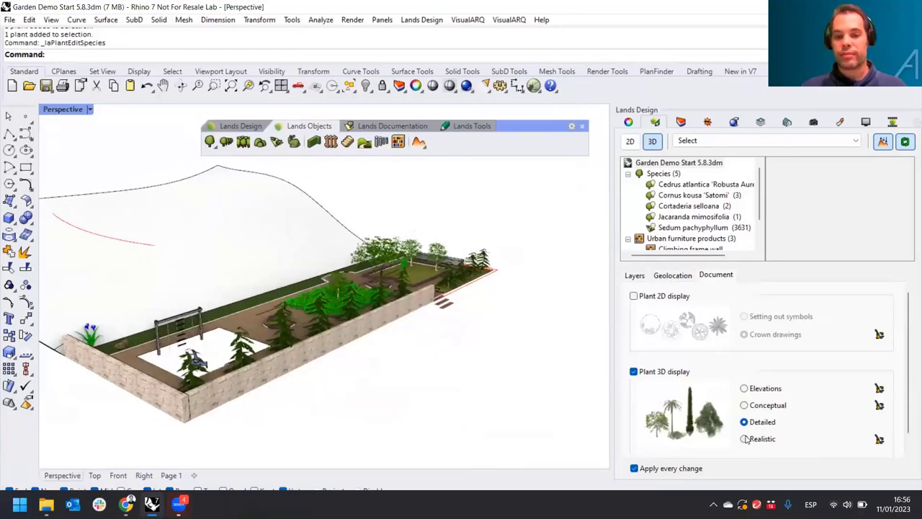
scroll(907, 397, "down", 1)
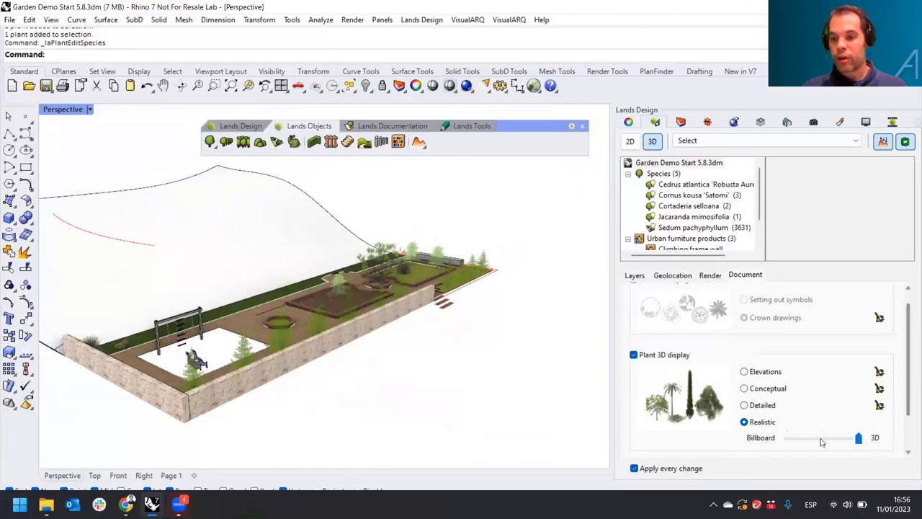
left_click_drag(858, 438, 787, 438)
right_click_drag(548, 374, 360, 336)
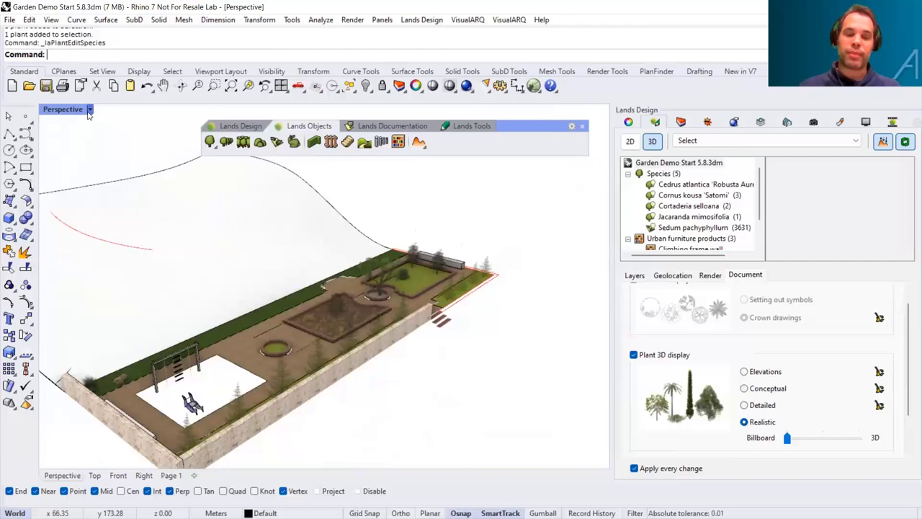
Step: Orbit and zoom the Perspective view of the garden, then select the circulation path
right_click_drag(330, 298, 380, 320)
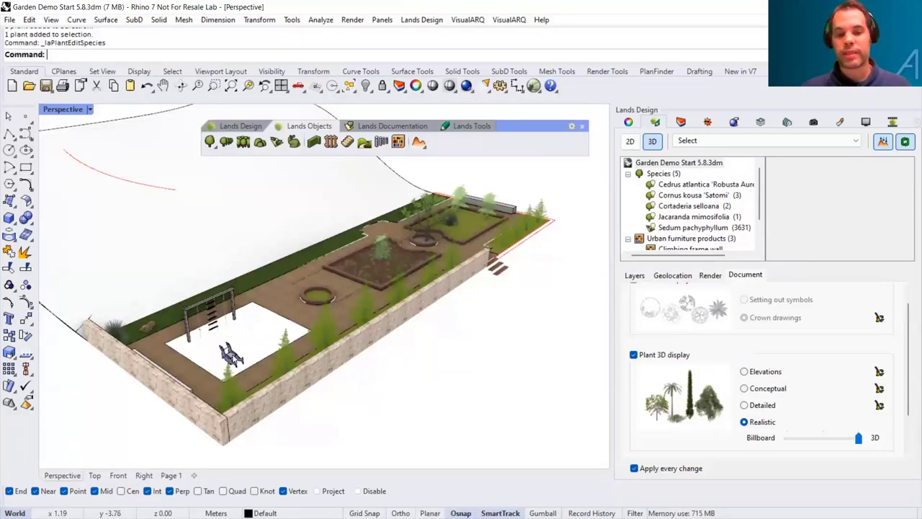
scroll(231, 356, "up", 2)
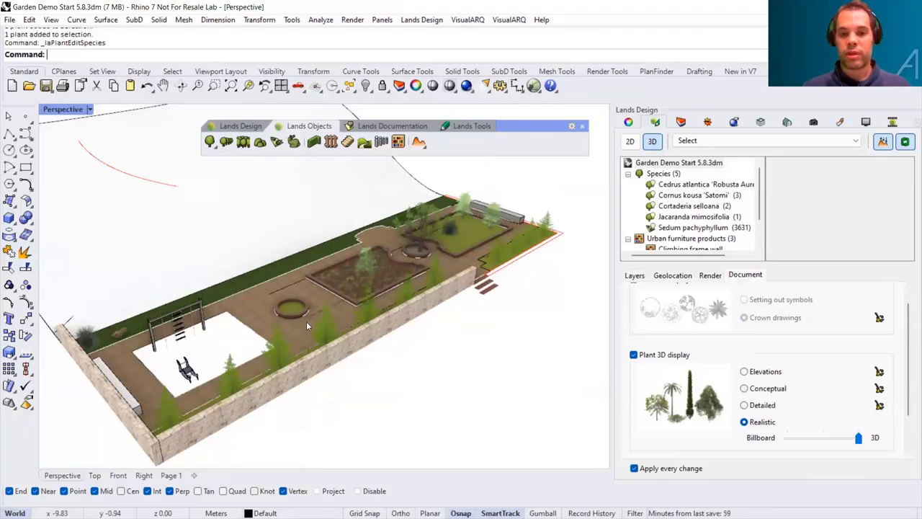
key("Left")
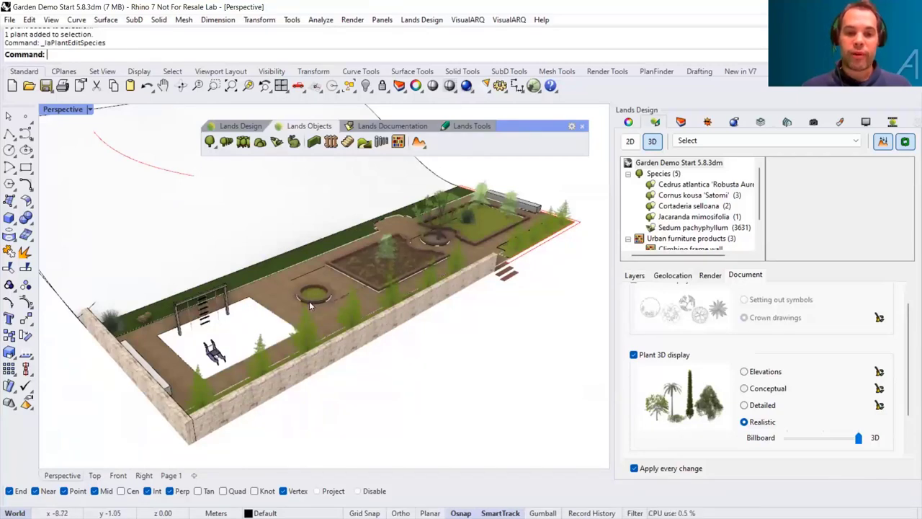
scroll(389, 281, "up", 3)
left_click(427, 256)
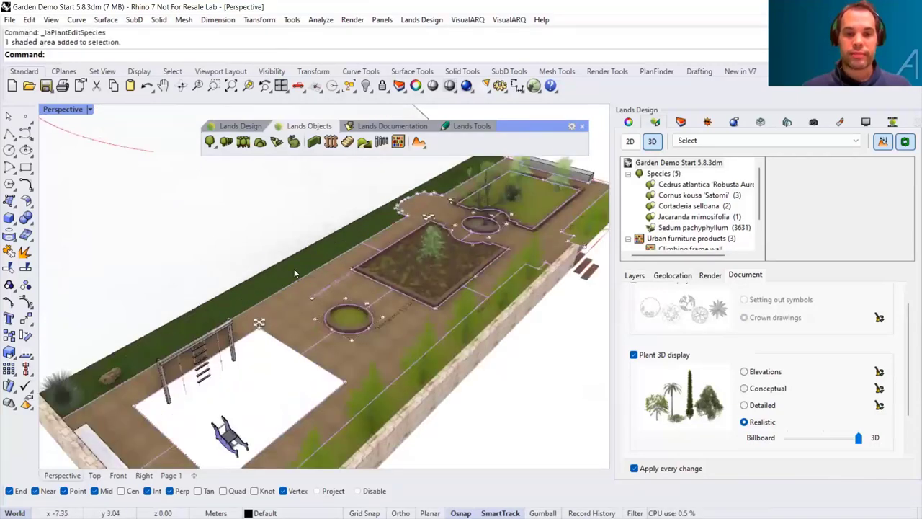
left_click(286, 242)
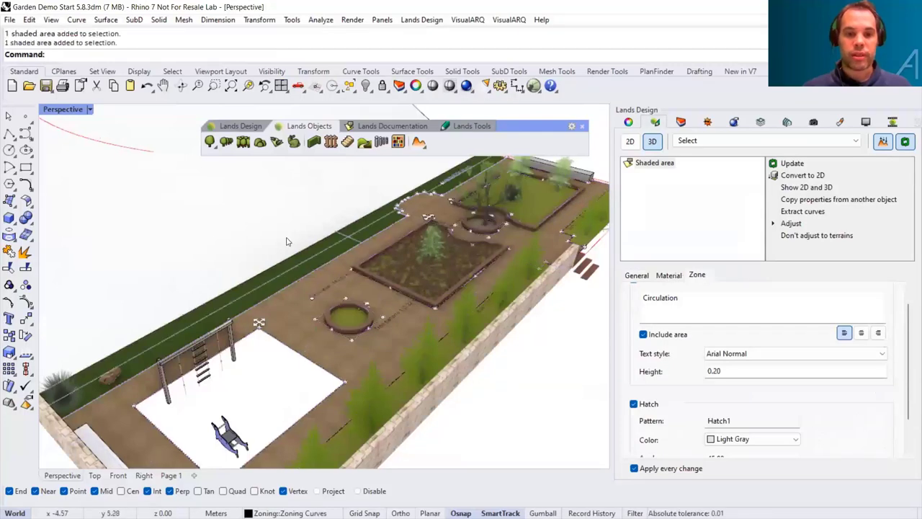
left_click(291, 268)
scroll(309, 251, "down", 3)
right_click_drag(320, 247, 291, 286)
scroll(188, 331, "up", 4)
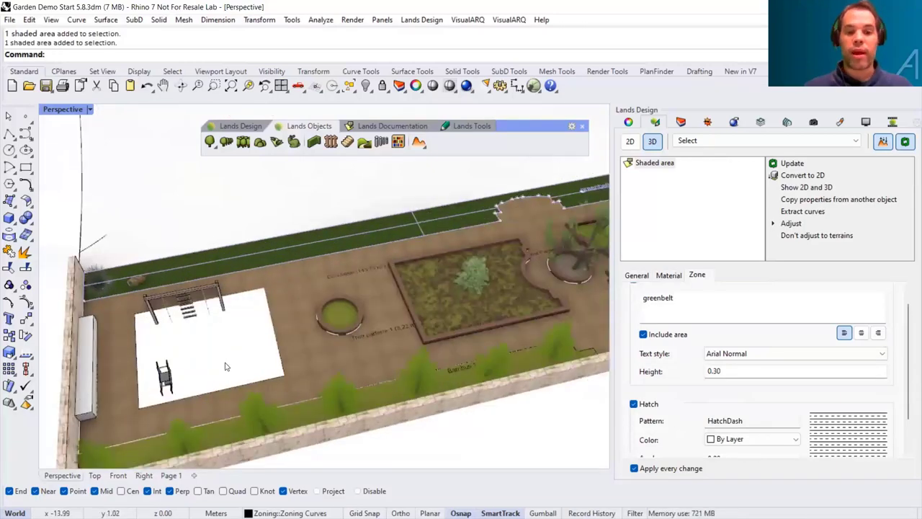
key("Escape")
right_click_drag(222, 344, 212, 327)
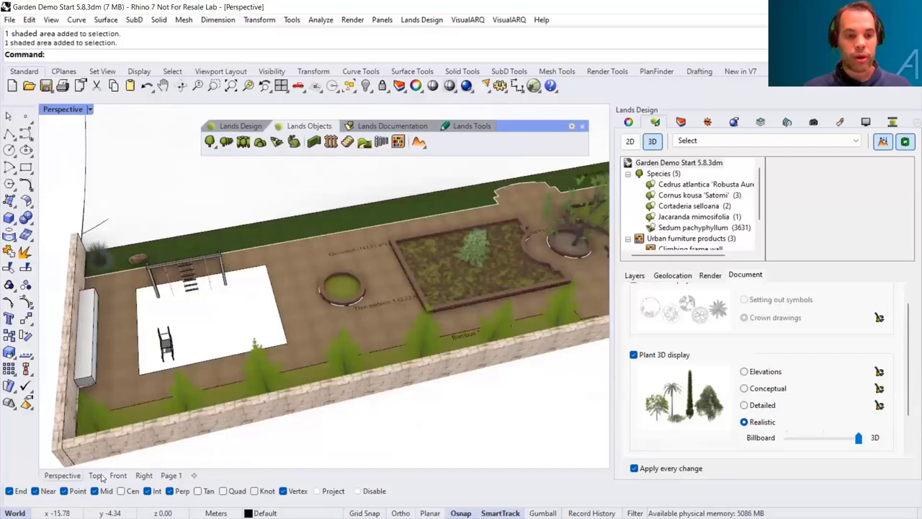
right_click_drag(234, 355, 525, 262)
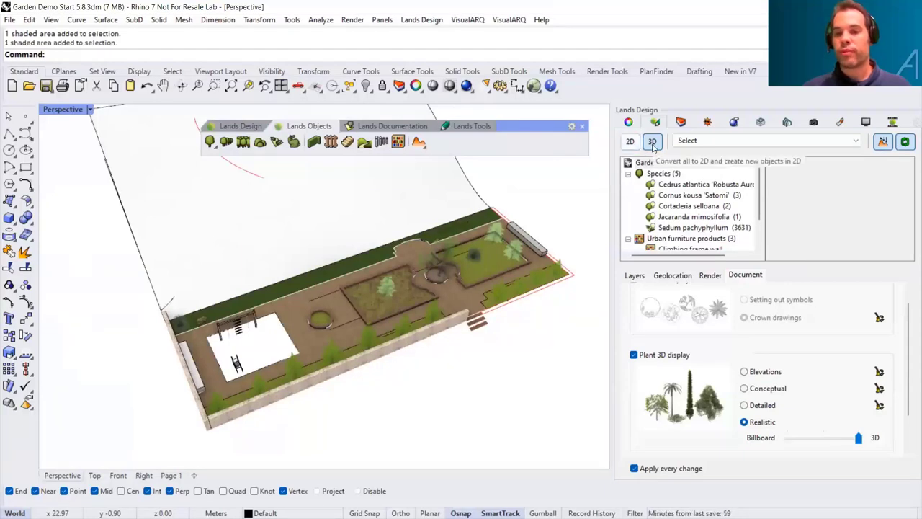
Step: Convert the whole garden to 2D plan drawings and select the circulation area
left_click(631, 142)
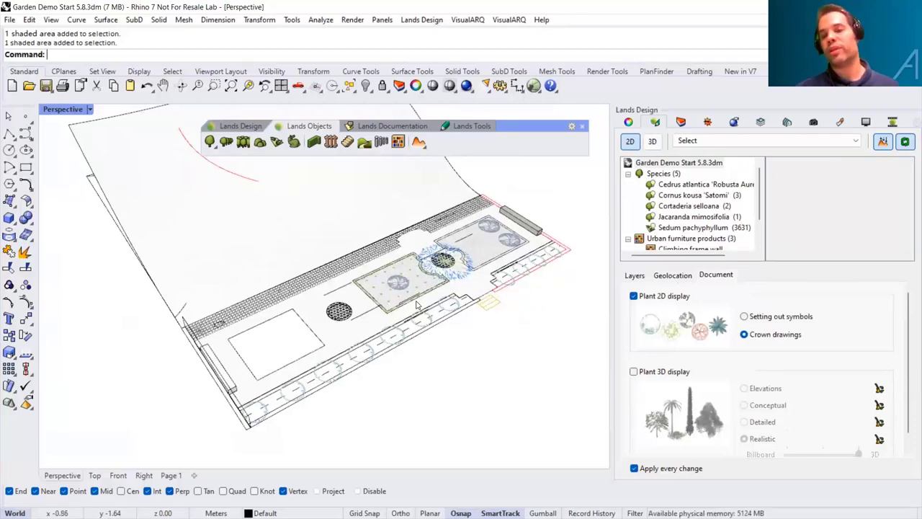
scroll(454, 277, "up", 4)
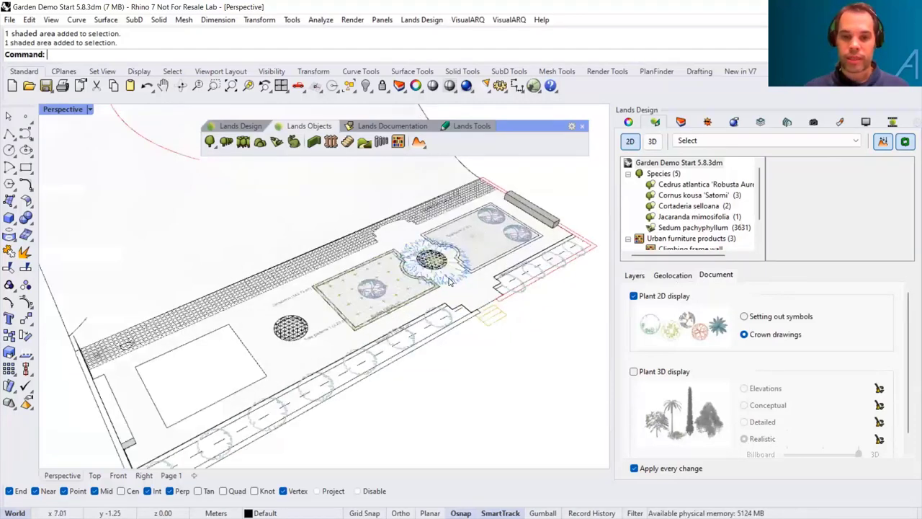
scroll(445, 287, "up", 5)
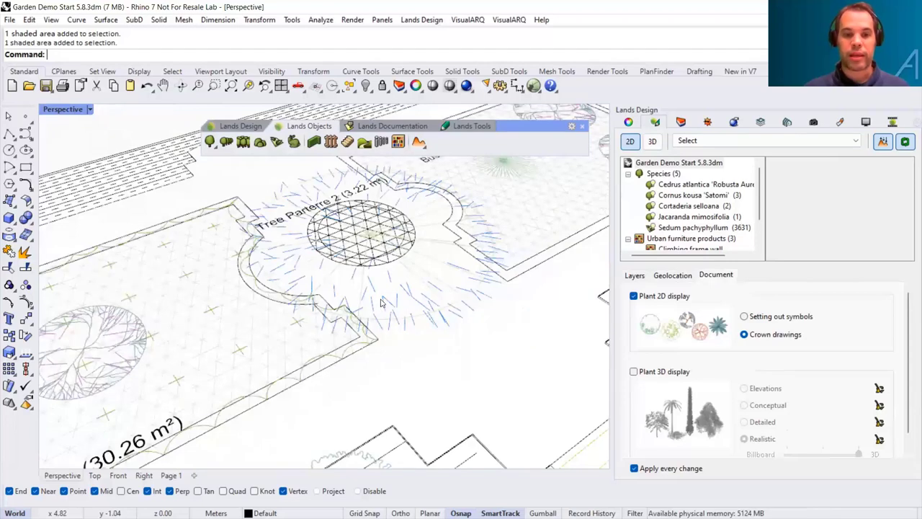
scroll(375, 304, "down", 4)
scroll(223, 407, "down", 3)
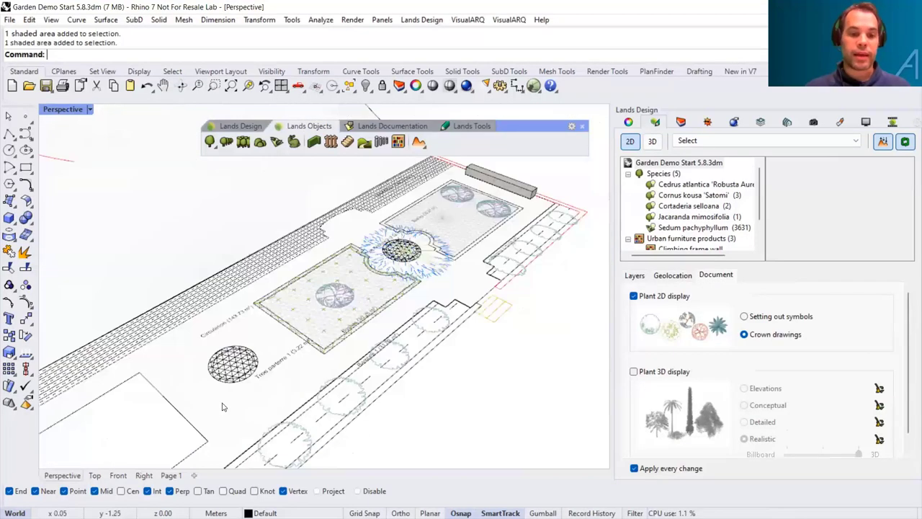
left_click(224, 405)
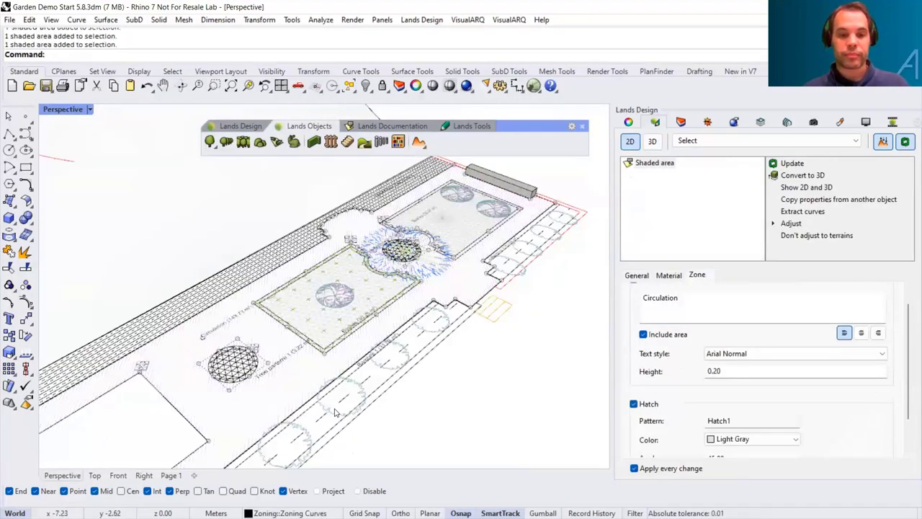
Step: Clear the selection, zoom in on the plan in the Top view, and show the Lands Documentation tools
key("Escape")
scroll(278, 339, "down", 3)
scroll(299, 314, "down", 1)
scroll(299, 315, "up", 1)
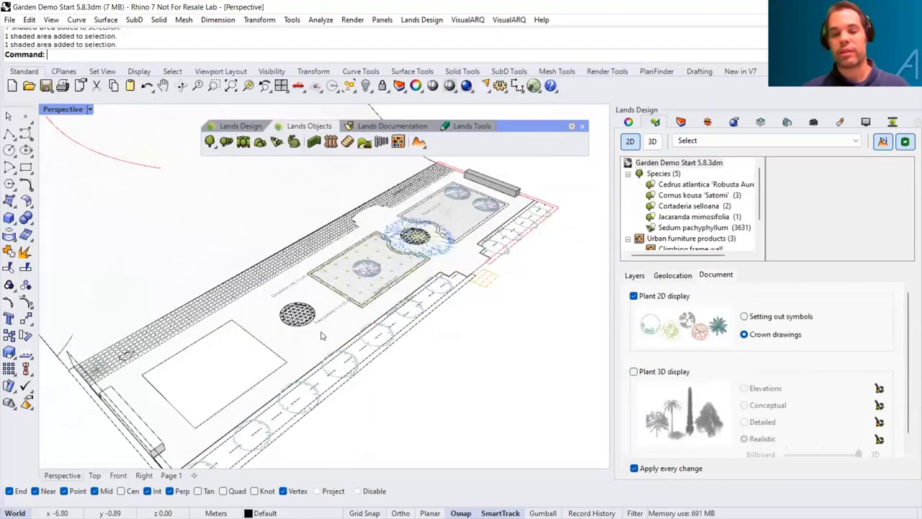
scroll(264, 329, "up", 2)
scroll(265, 329, "down", 1)
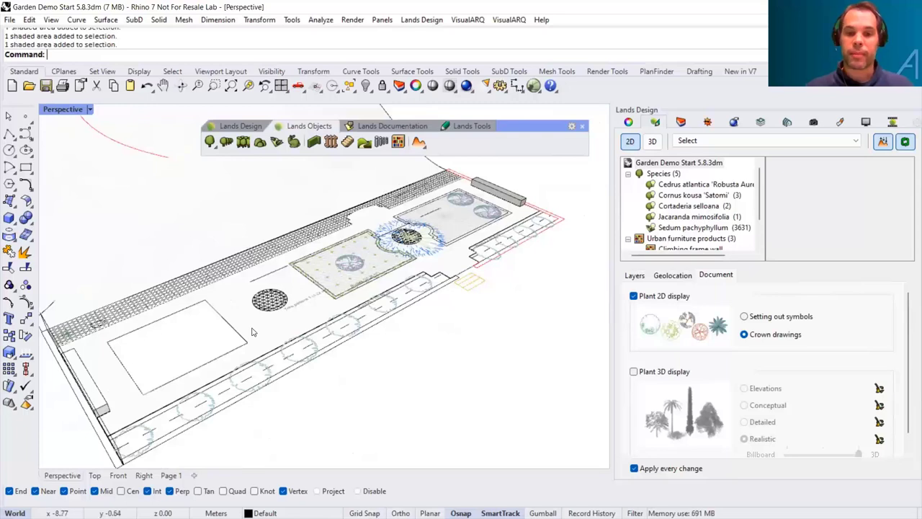
left_click(94, 475)
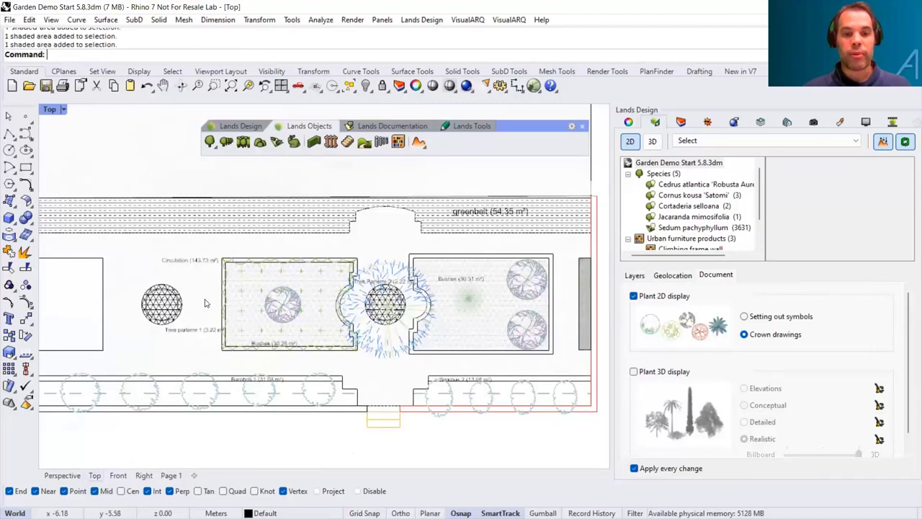
scroll(210, 307, "down", 1)
scroll(289, 227, "up", 3)
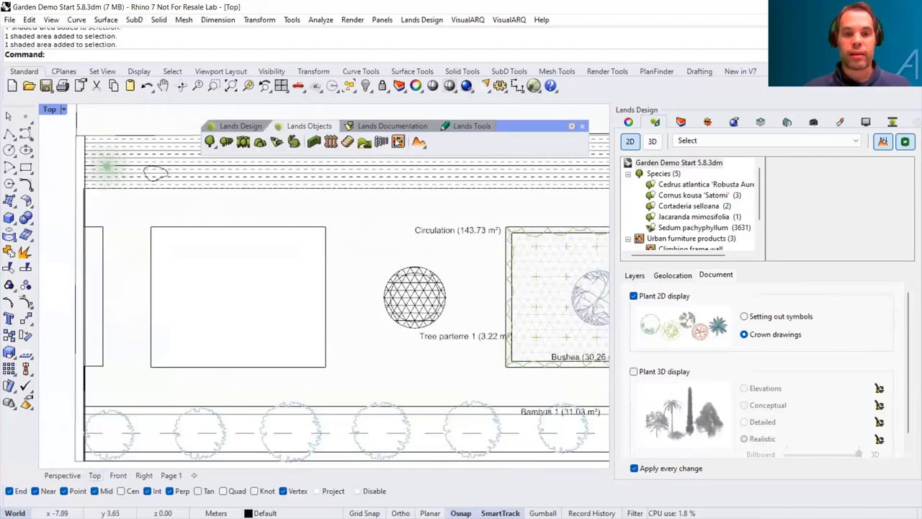
left_click(400, 127)
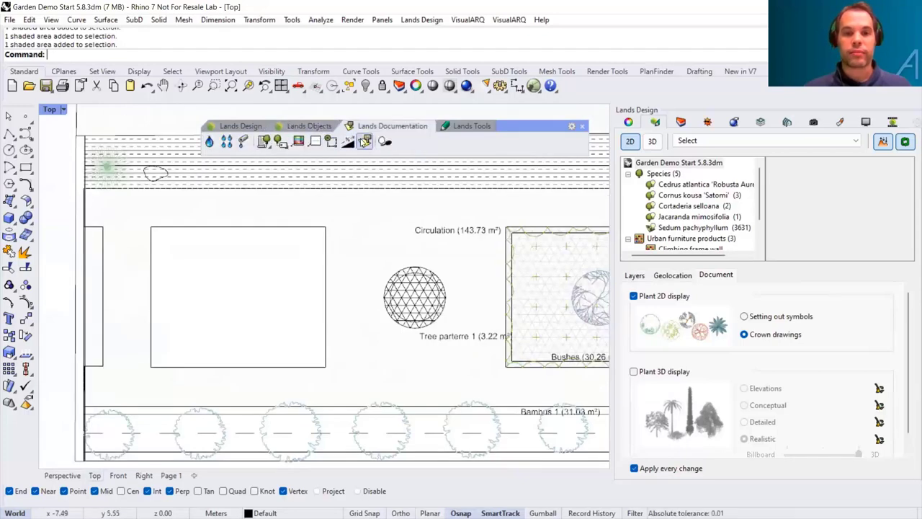
Step: Create a zone from the rectangle boundary, relabel it Playground, and view its Material settings
left_click(366, 141)
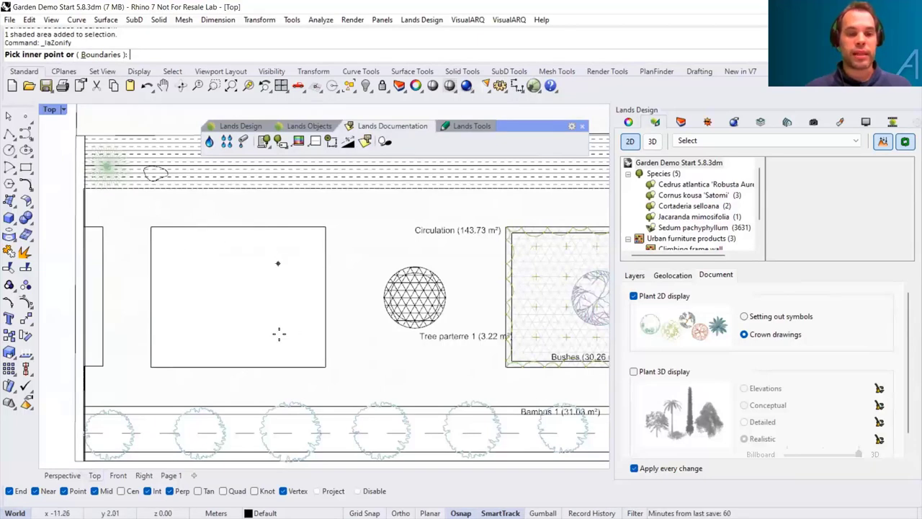
left_click(101, 55)
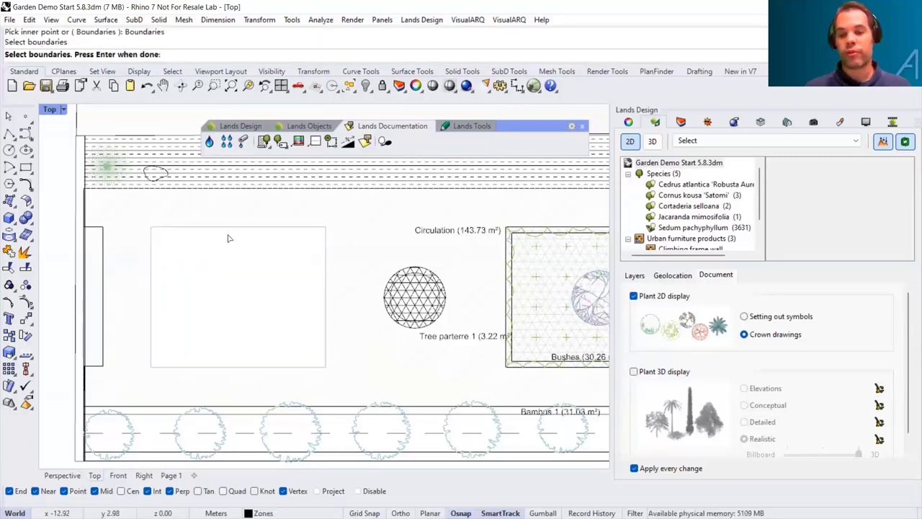
key("Return")
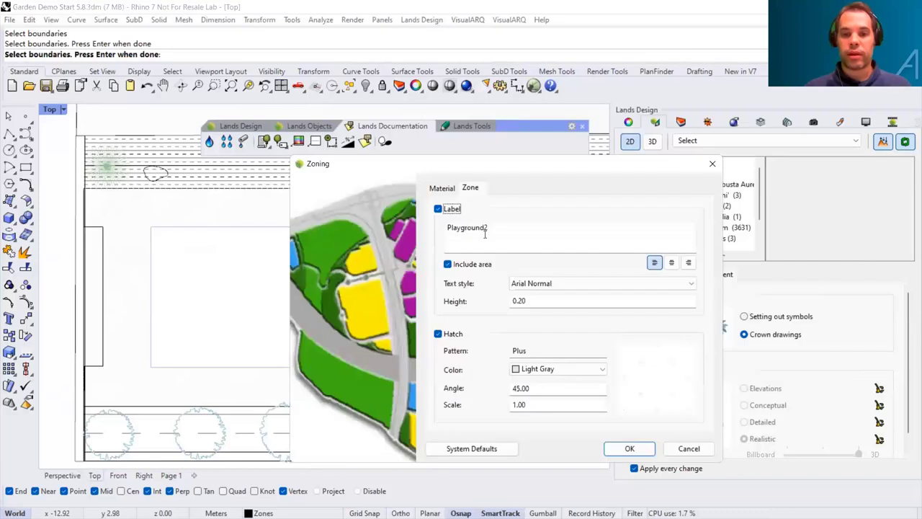
left_click(489, 231)
key("BackSpace")
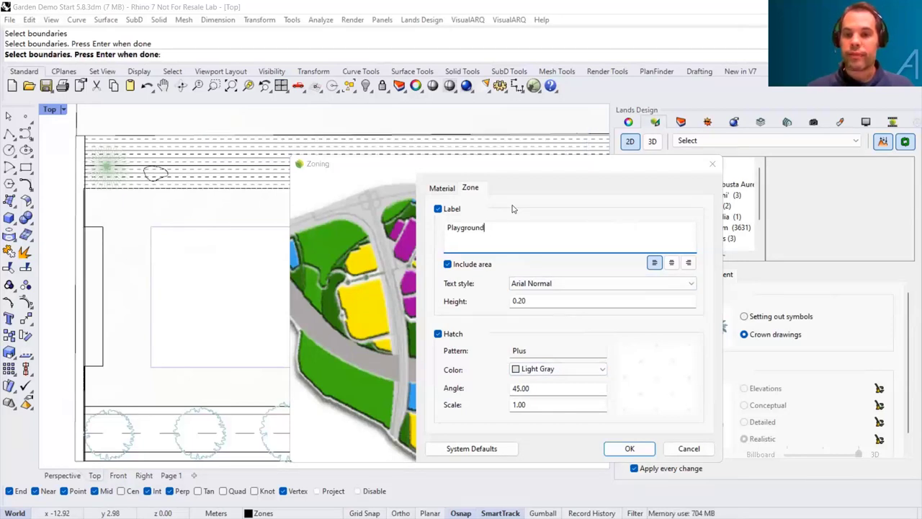
left_click(442, 188)
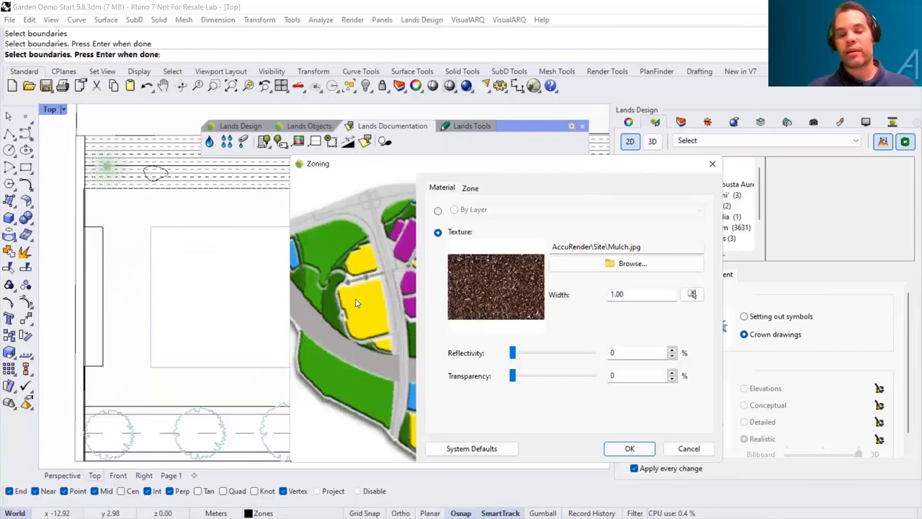
Step: Replace the zone texture with gravel.jpg and confirm the Zoning dialog
left_click(634, 264)
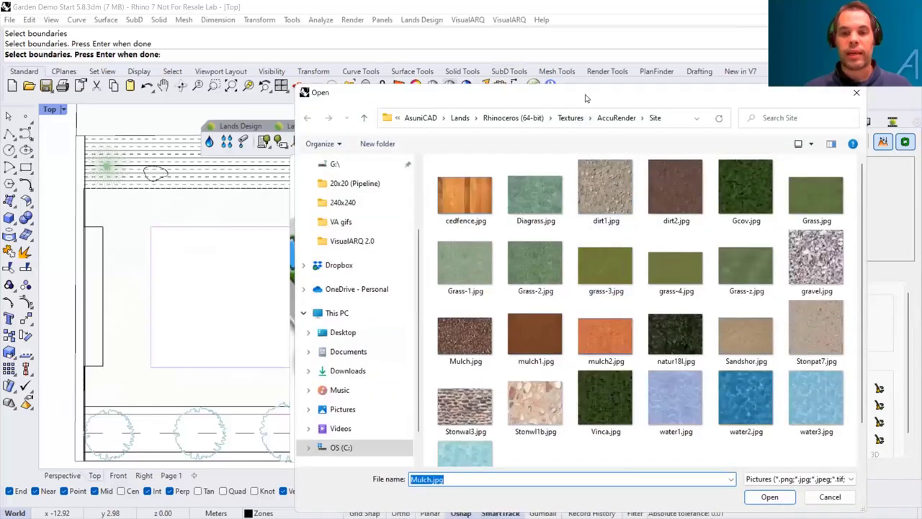
left_click_drag(585, 98, 421, 94)
left_click(637, 238)
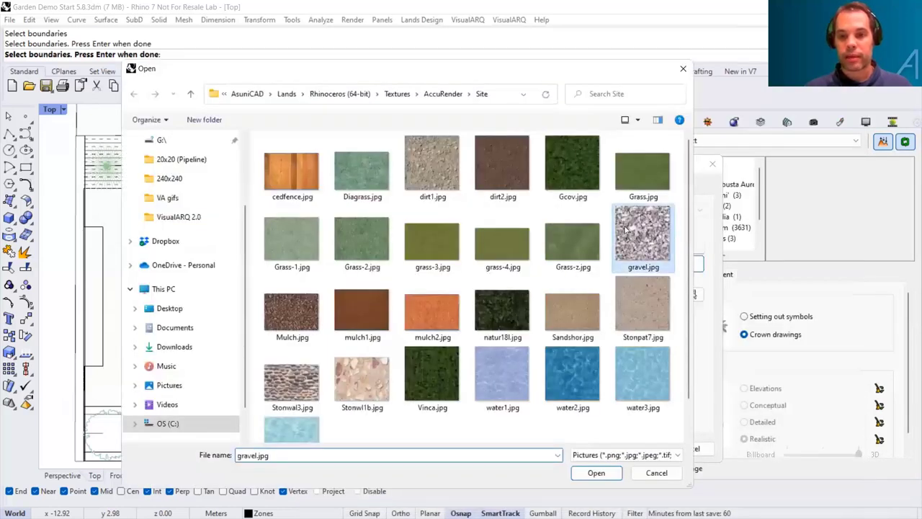
left_click(596, 472)
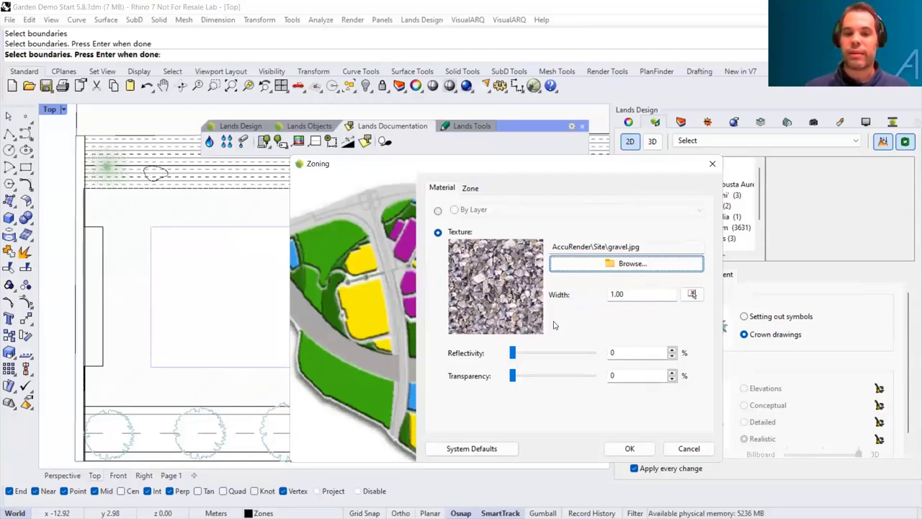
mouse_move(513, 358)
left_mouse_down()
mouse_move(554, 360)
mouse_move(510, 358)
left_mouse_up()
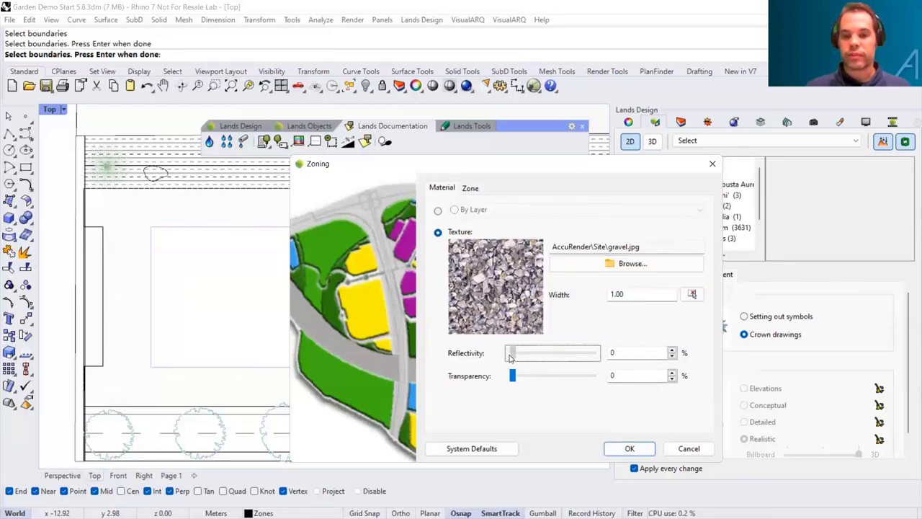
left_click(630, 448)
Step: Place the Playground (26.81 m²) label above the rectangle and select the new shaded area
scroll(167, 214, "up", 2)
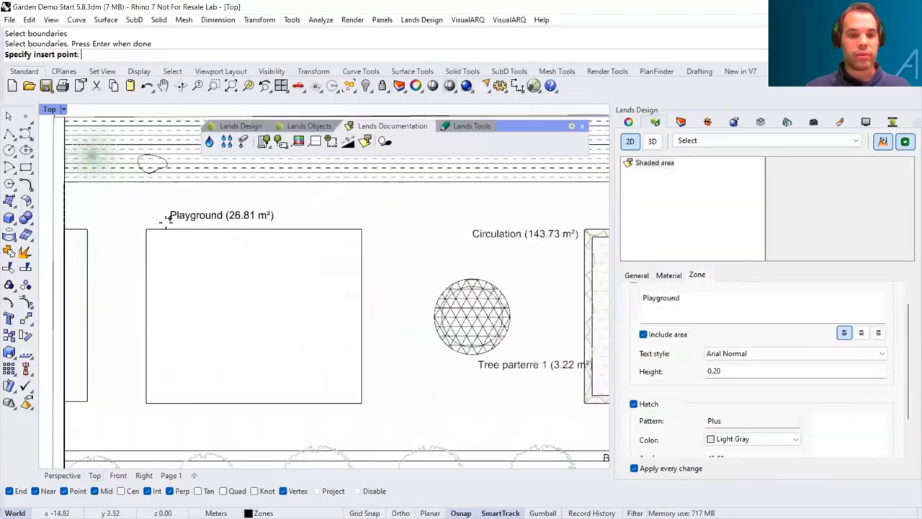
scroll(167, 217, "up", 1)
left_click(154, 215)
key("Escape")
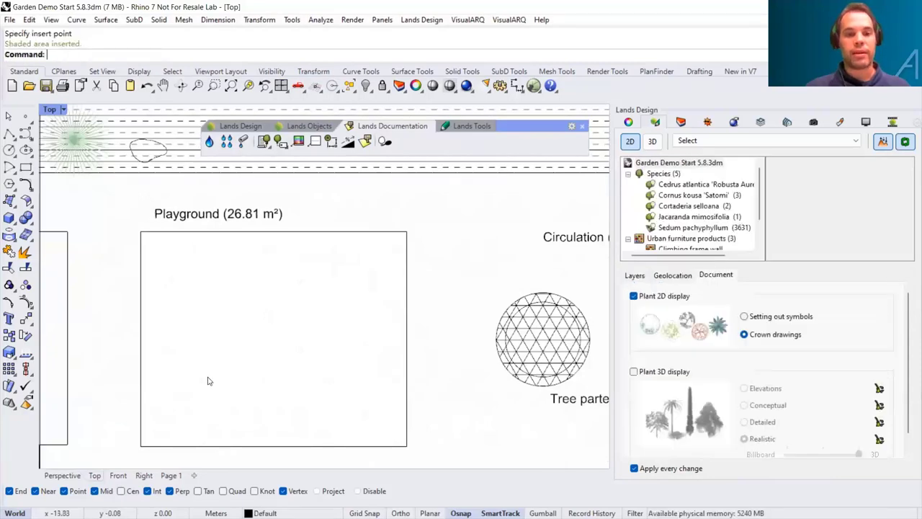
scroll(289, 320, "down", 2)
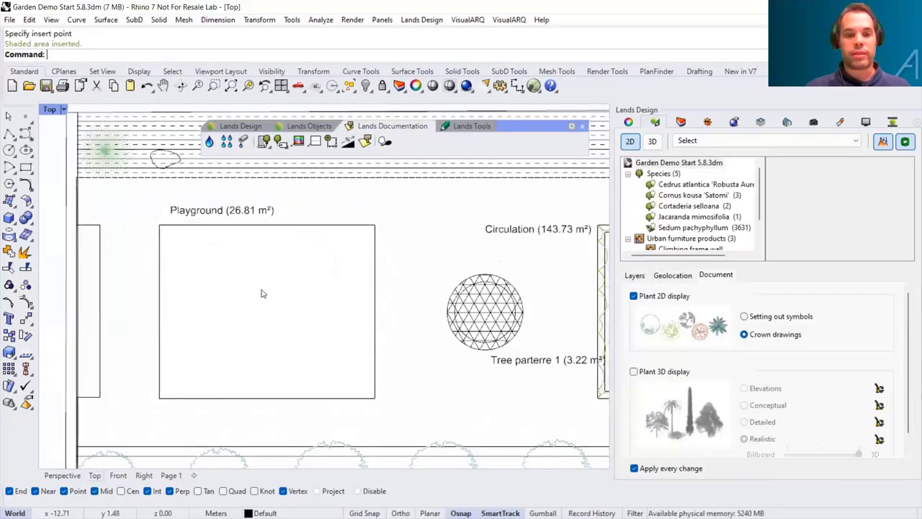
left_click(261, 294)
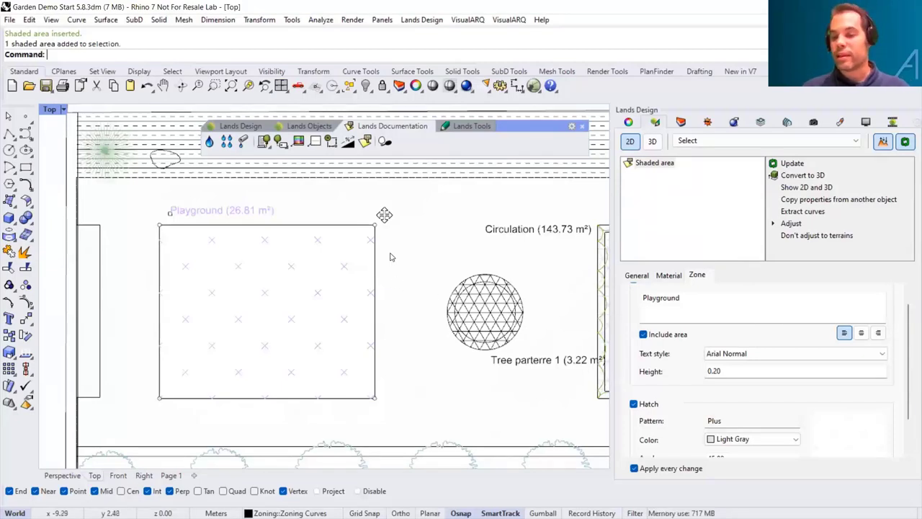
double_click(681, 300)
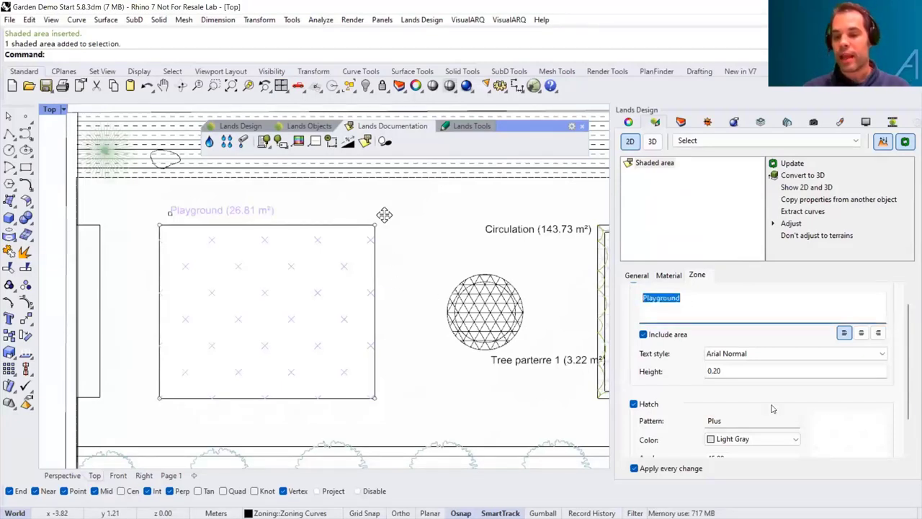
scroll(906, 379, "down", 1)
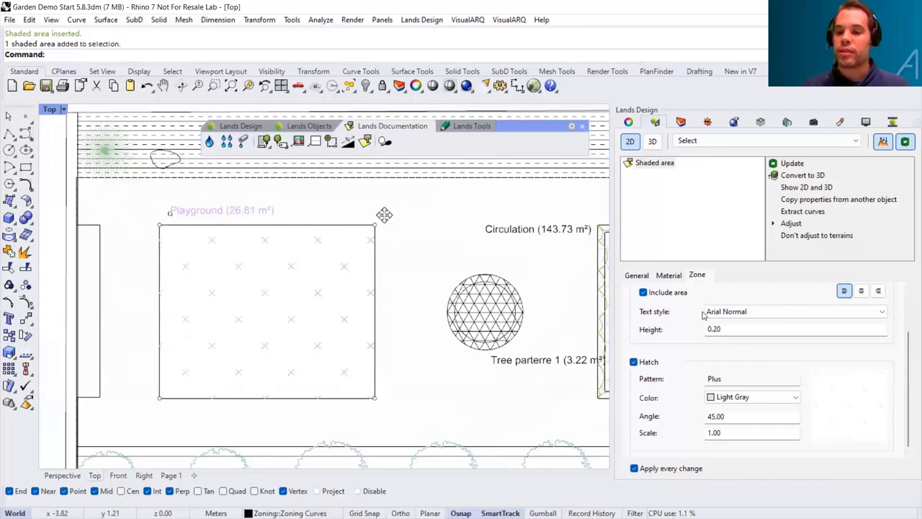
left_click(670, 276)
left_click(696, 276)
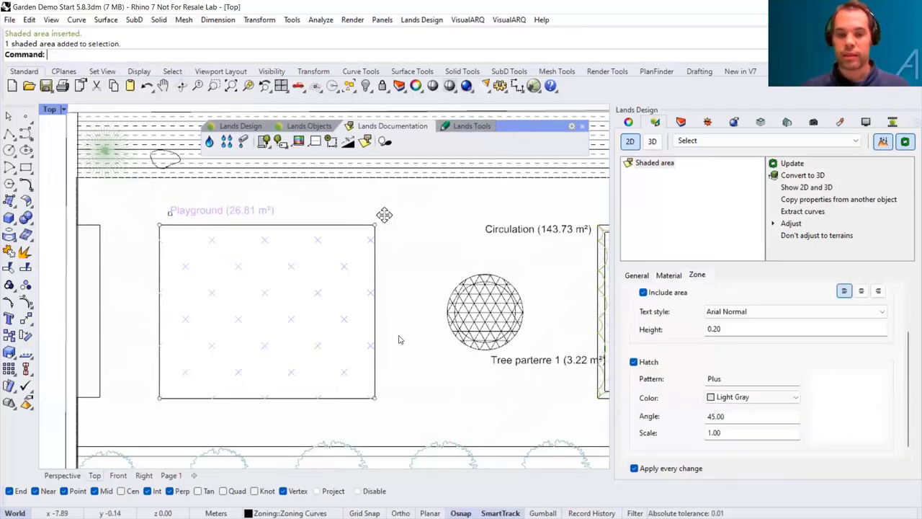
scroll(393, 329, "down", 3)
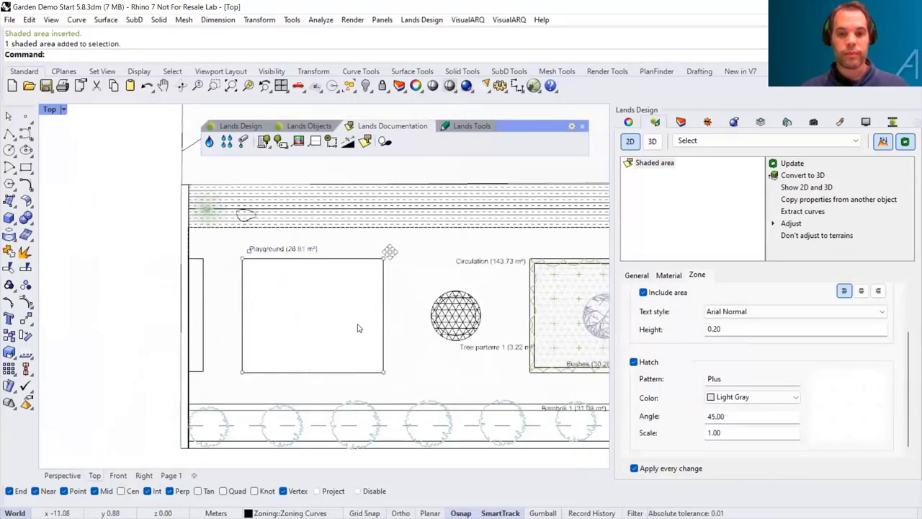
key("Escape")
scroll(337, 315, "down", 2)
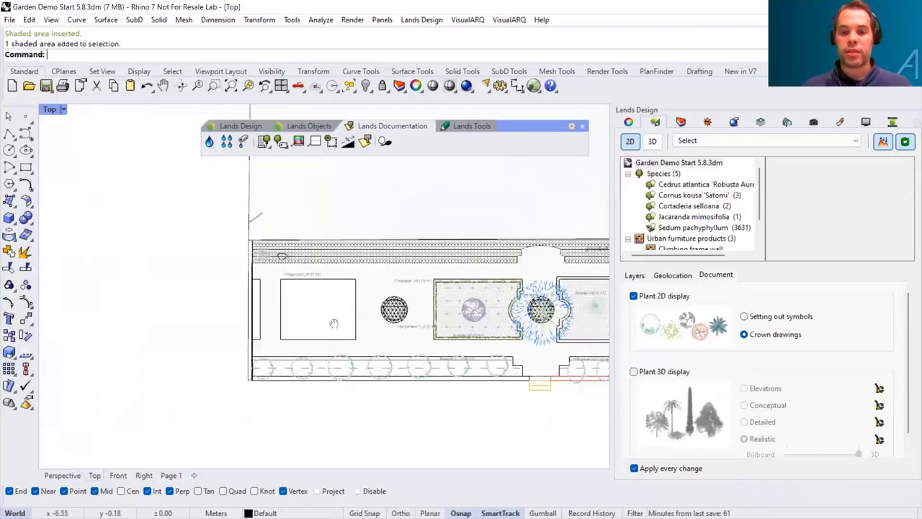
Step: Choose Zoning List from the documentation tools and place the table left of the garden
scroll(334, 323, "down", 2)
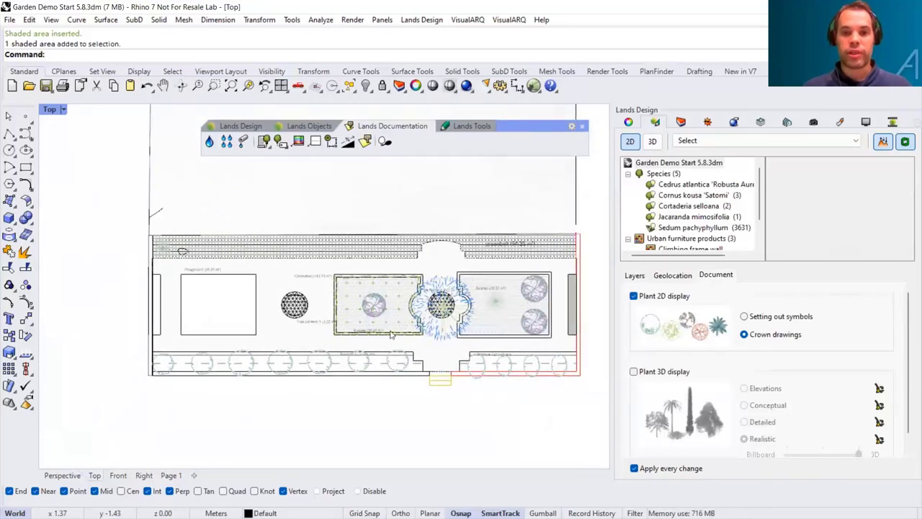
left_click(265, 142)
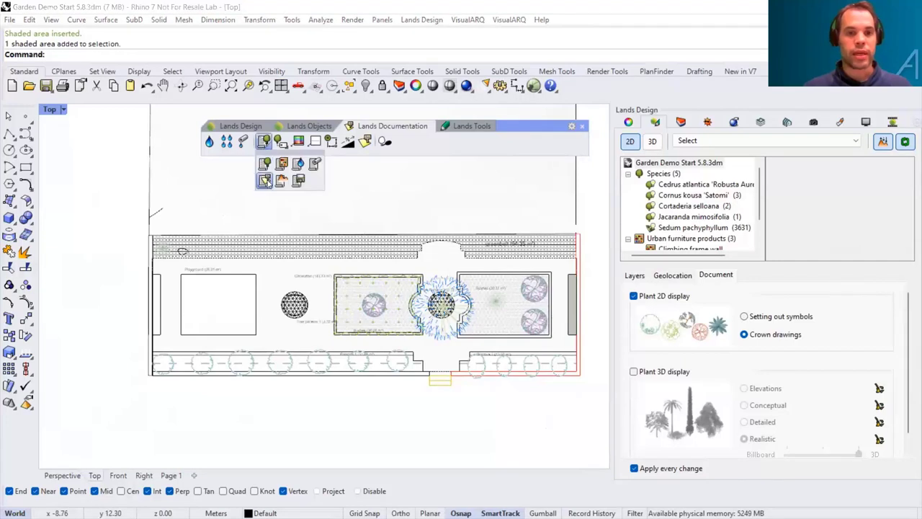
left_click(265, 182)
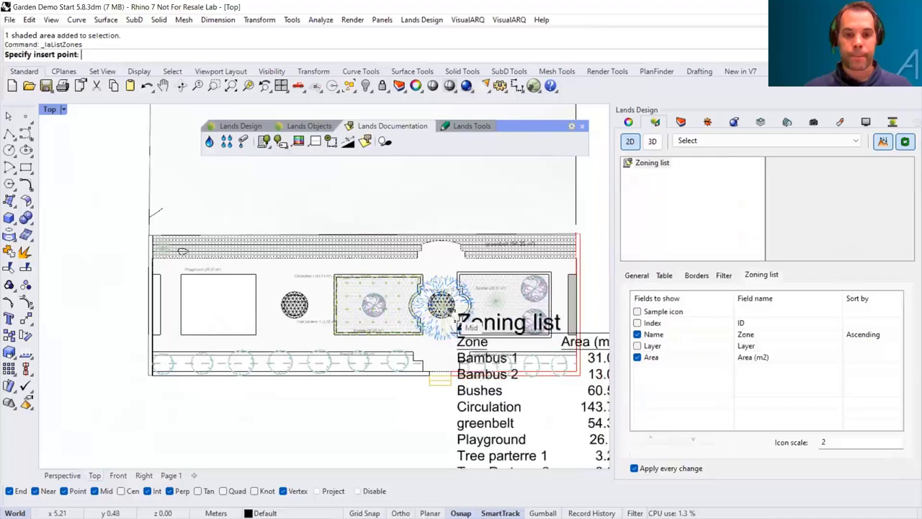
scroll(453, 317, "down", 3)
scroll(232, 250, "up", 2)
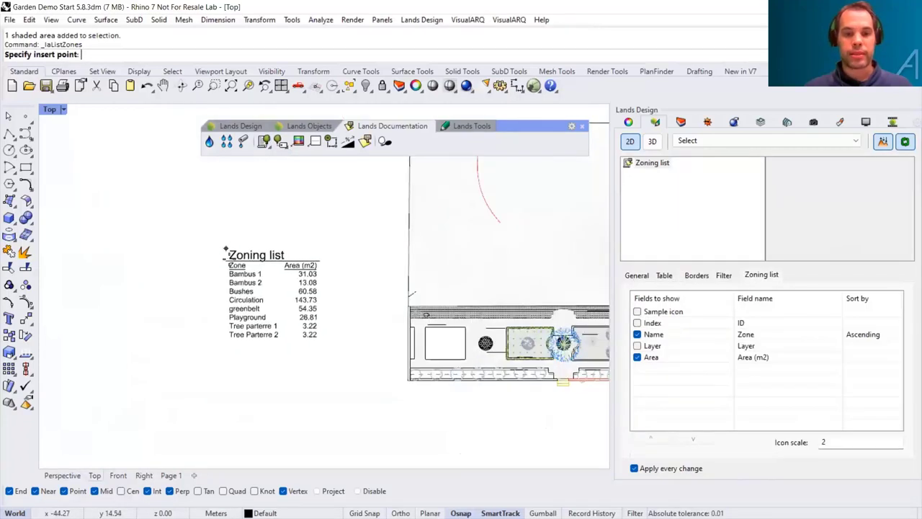
left_click(225, 257)
Step: Add sample icons to the Zoning list table, then deselect it and switch to Perspective
scroll(288, 295, "up", 2)
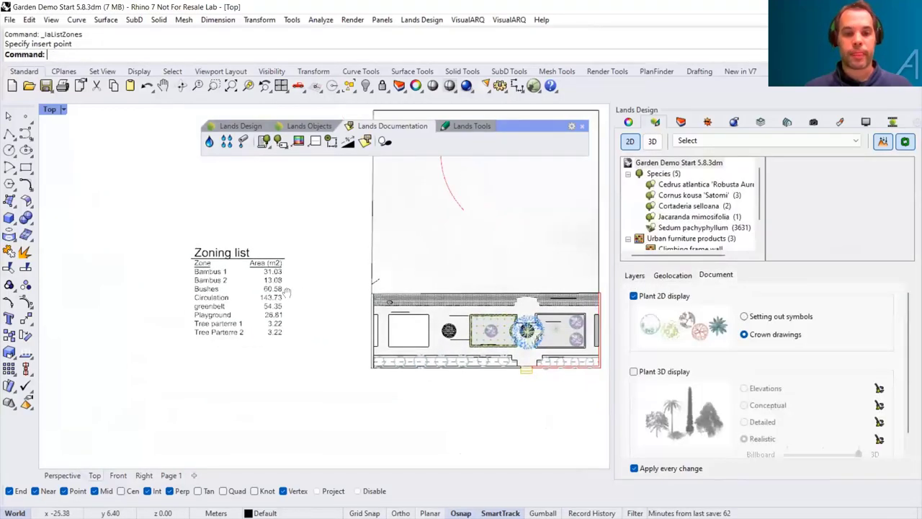
left_click(171, 272)
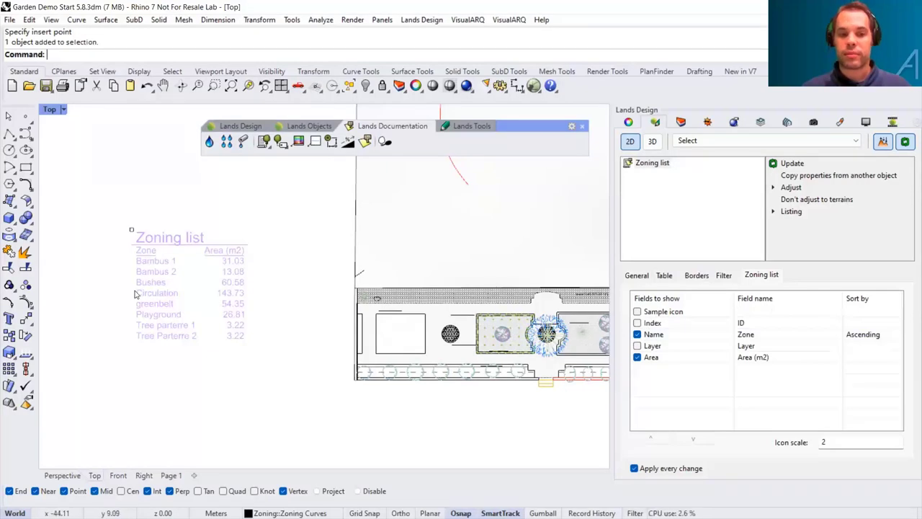
left_click(639, 313)
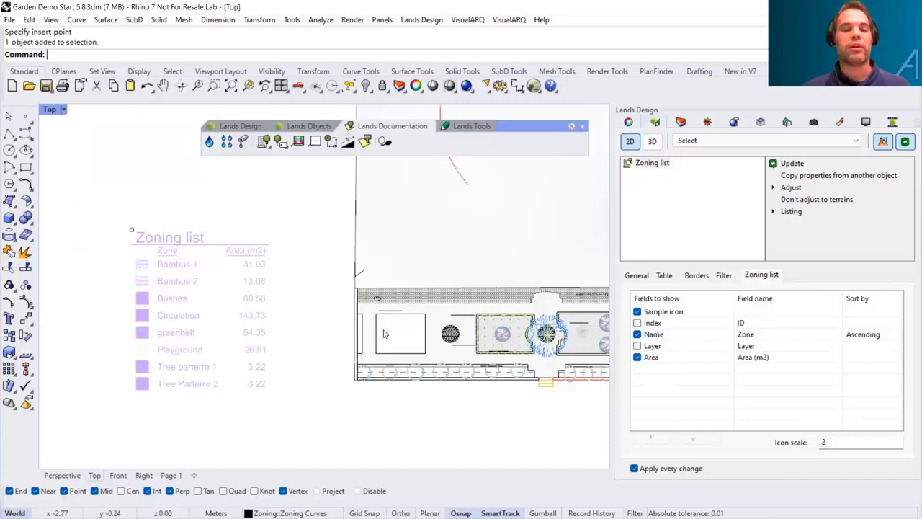
right_click_drag(389, 331, 312, 315)
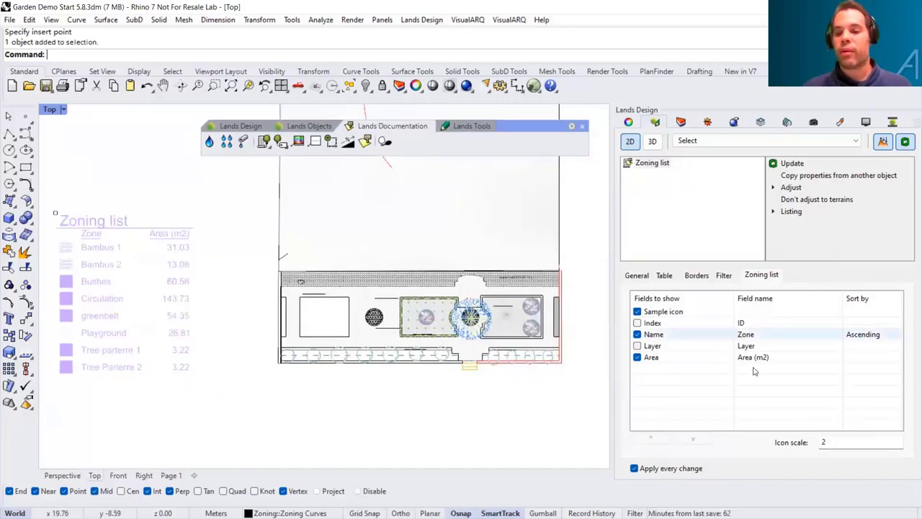
left_click(696, 277)
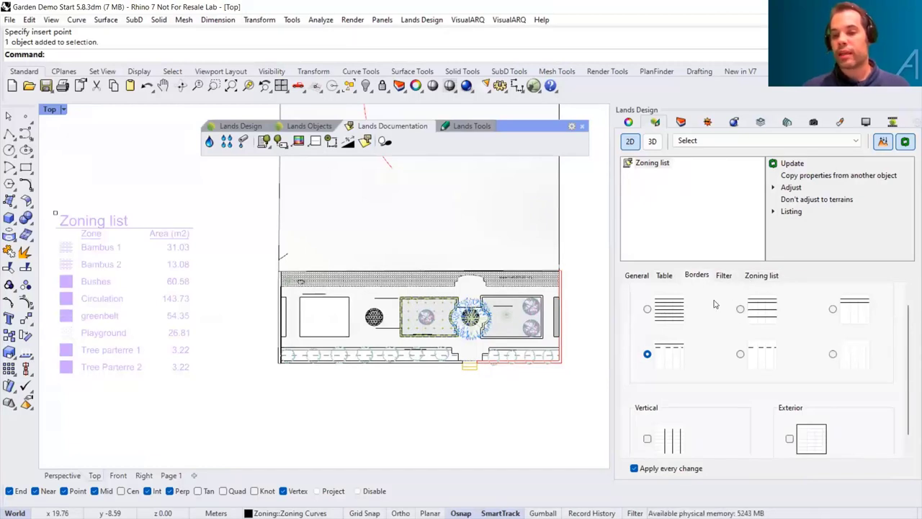
left_click(757, 275)
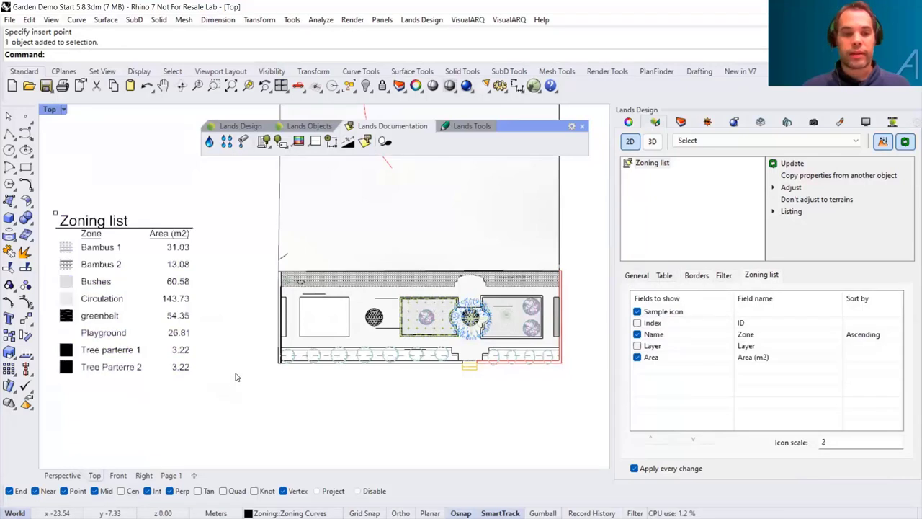
left_click(237, 376)
scroll(288, 346, "down", 2)
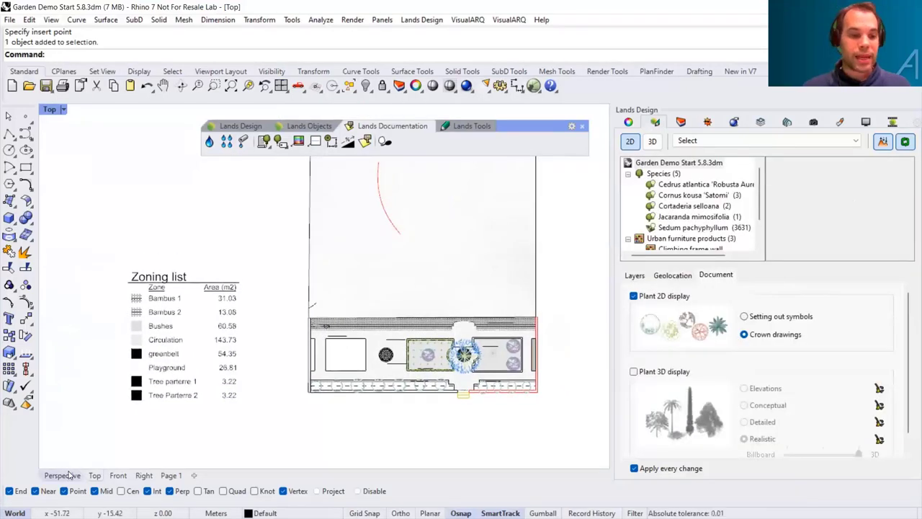
left_click(69, 475)
Step: Show the garden in 3D and open Insert plant with Cedrus atlantica 'Robusta Aurea' preset
left_click(652, 141)
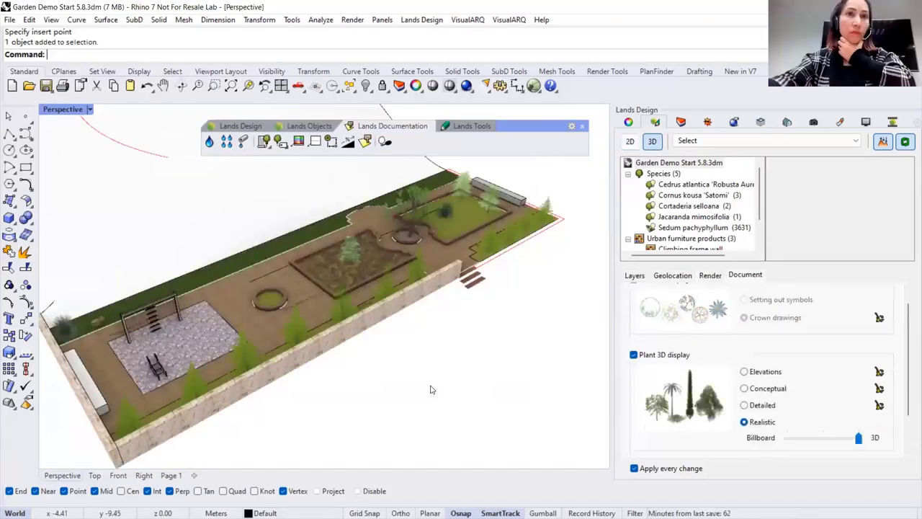
right_click_drag(439, 380, 449, 377)
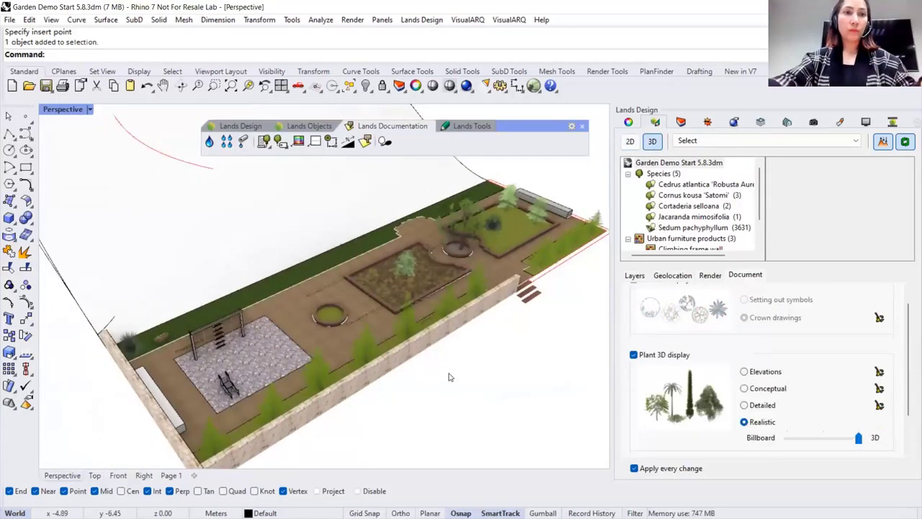
left_click(309, 127)
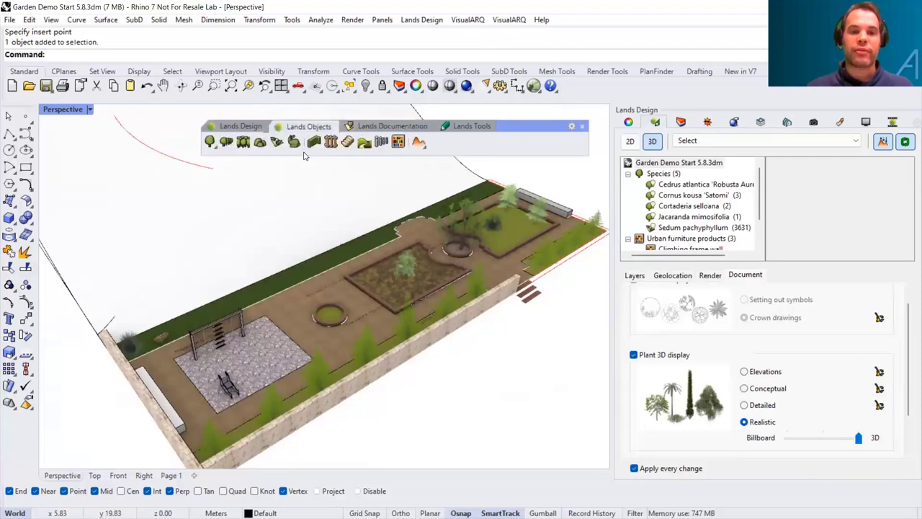
left_click(210, 146)
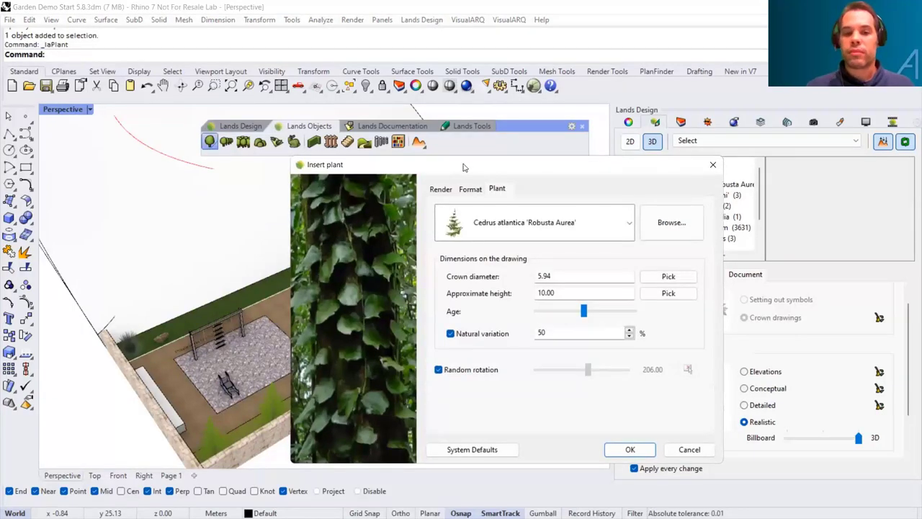
left_click_drag(467, 166, 480, 157)
left_click(642, 214)
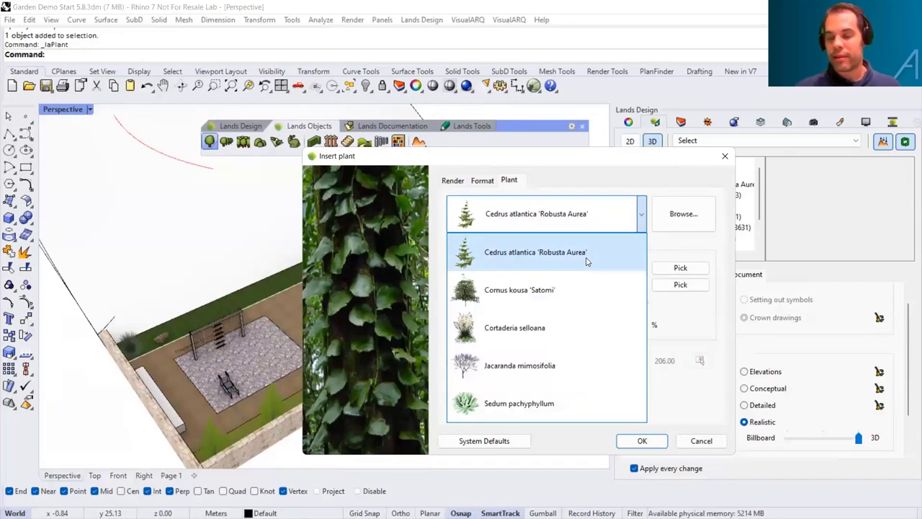
left_click(640, 211)
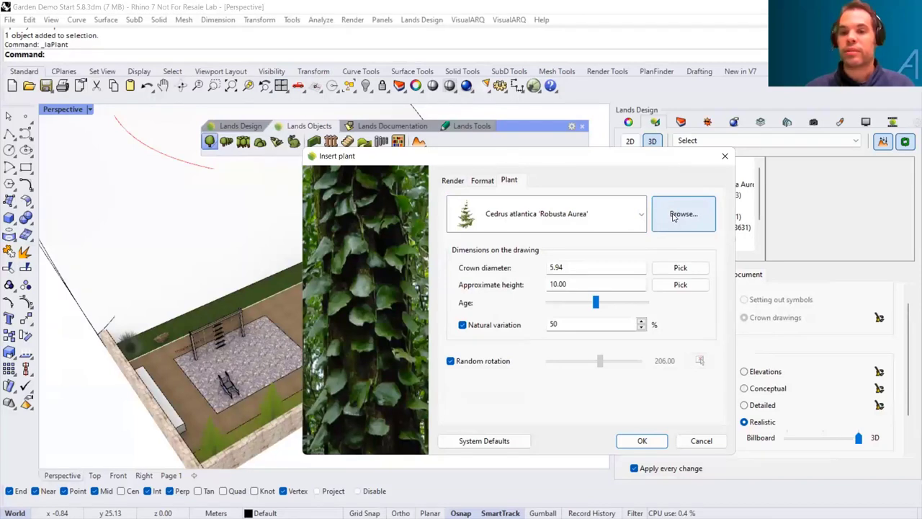
Step: Browse the Plant Database, trying the Fragrant and Suitable for poor soil filters, then clearing Fragrant
left_click(674, 217)
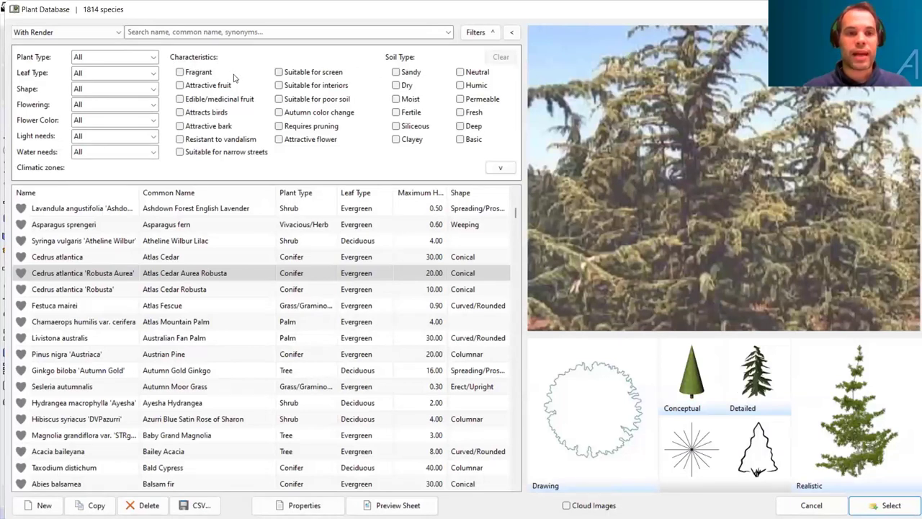
left_click(180, 73)
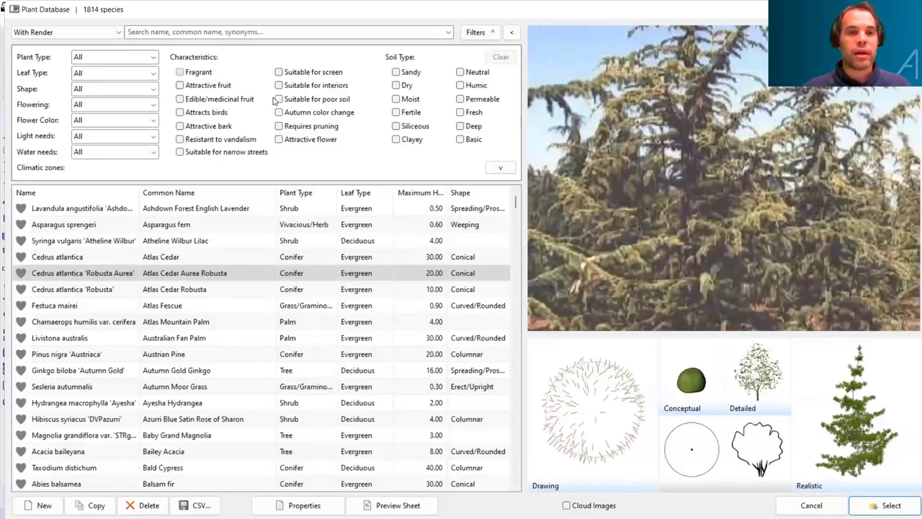
left_click(278, 99)
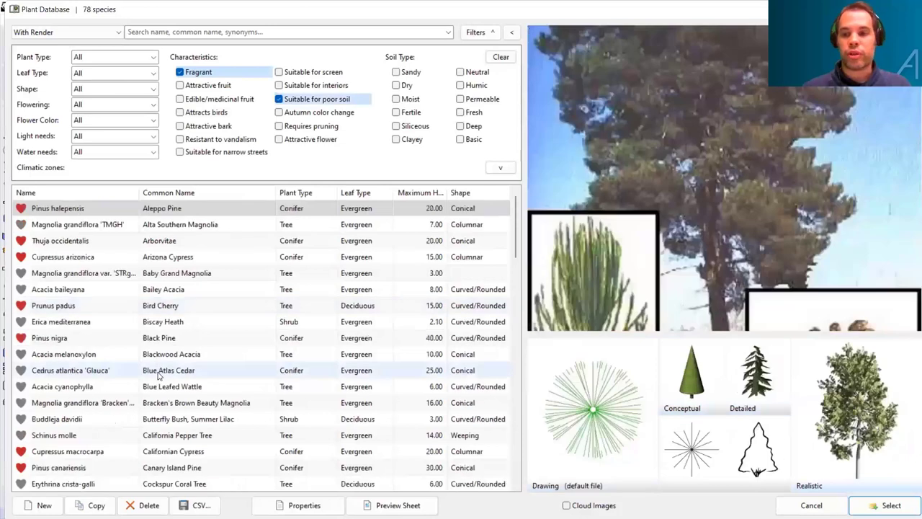
left_click(179, 73)
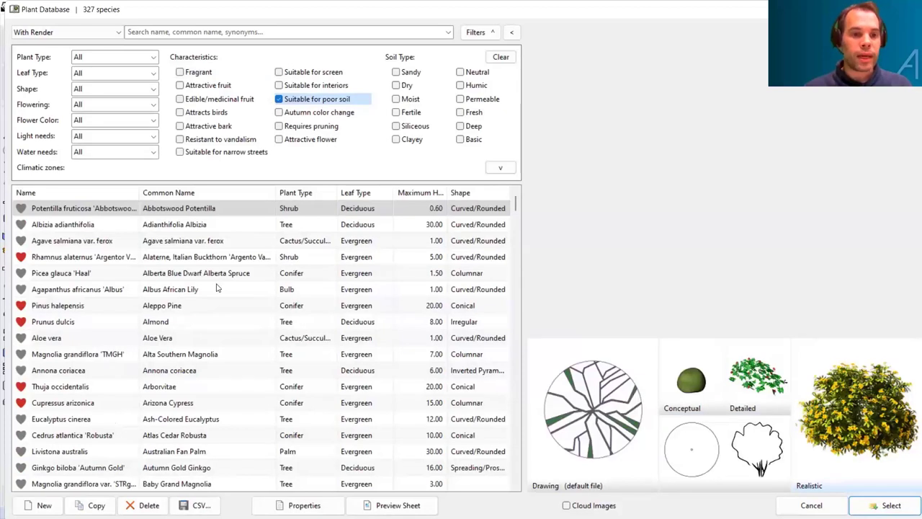
left_click(118, 34)
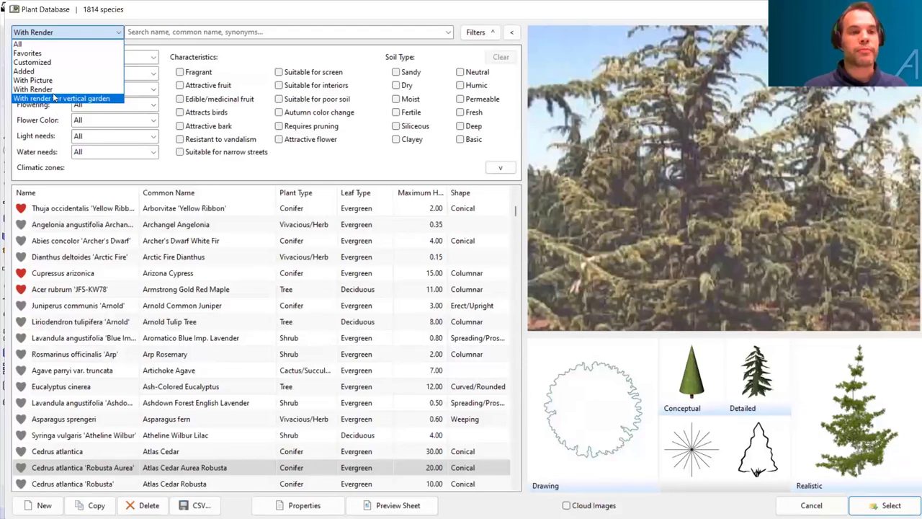
left_click(27, 52)
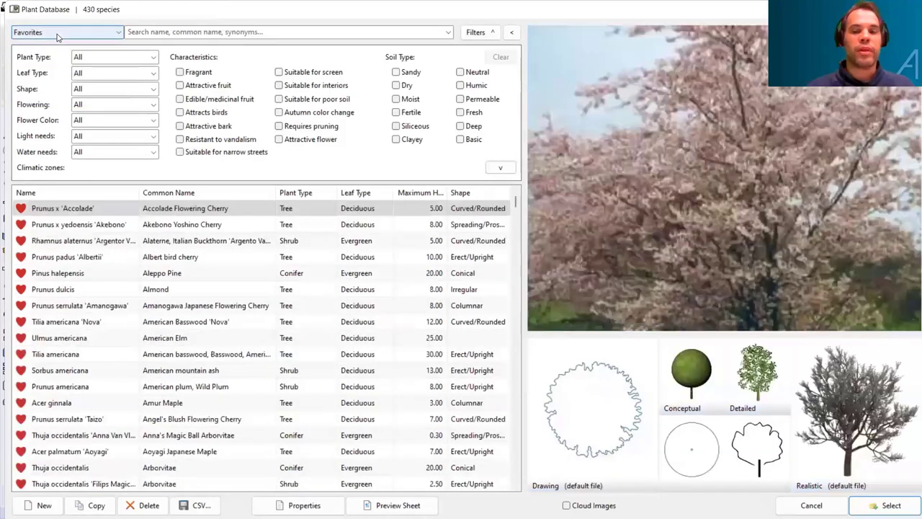
left_click(70, 38)
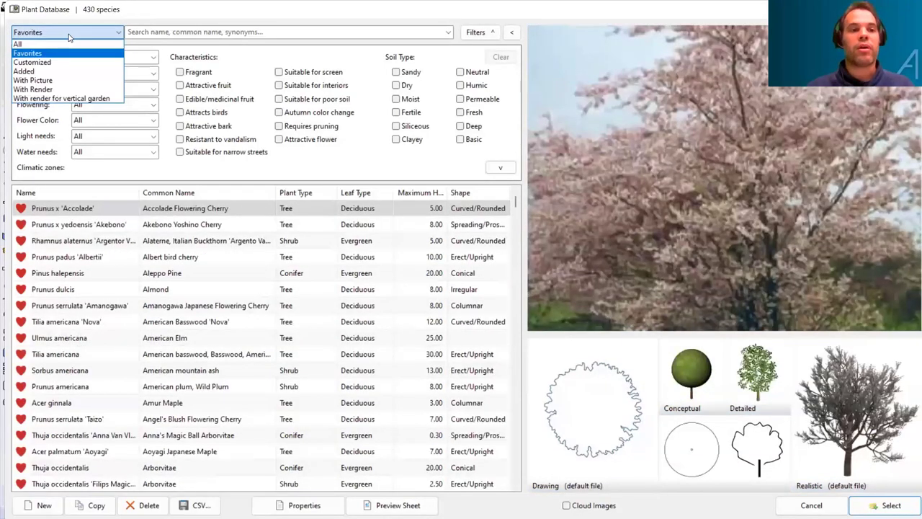
left_click(47, 98)
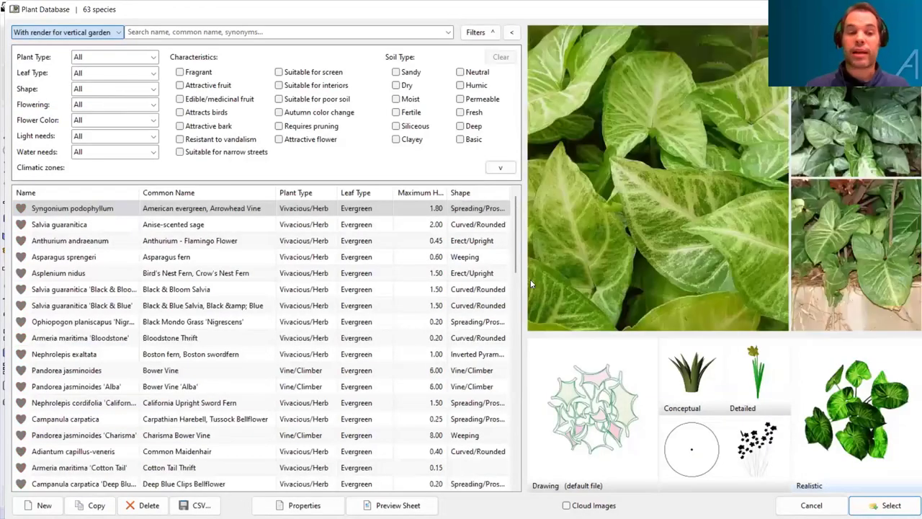
left_click(104, 34)
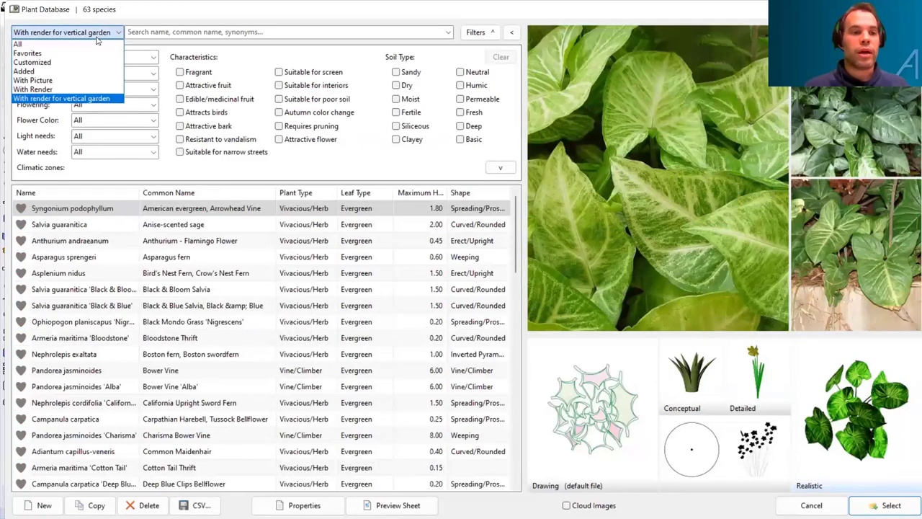
left_click(40, 90)
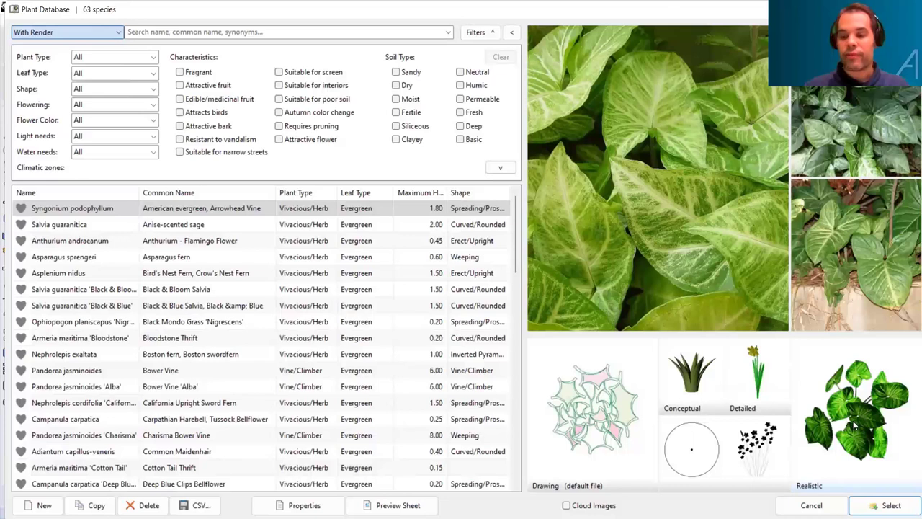
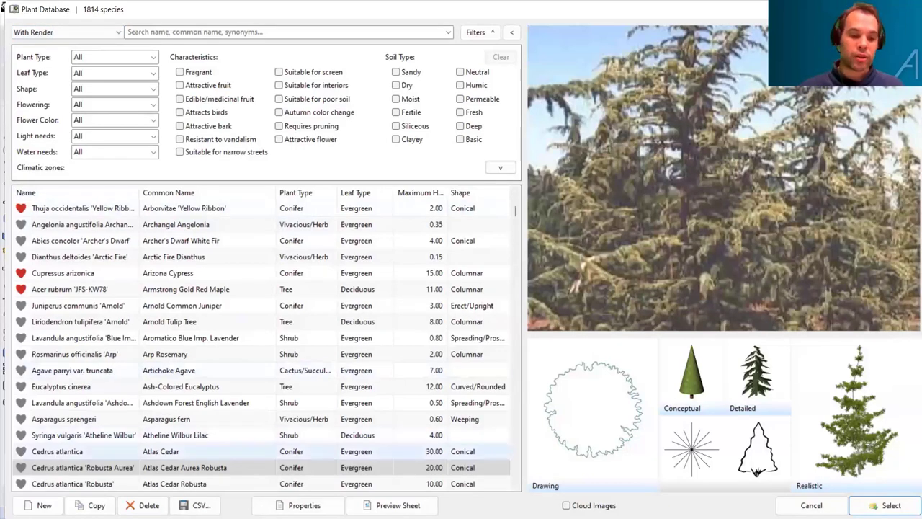
Step: Create a new species in the Plant Database and go through Morphology, Characteristics and Display to the Render page
left_click(43, 505)
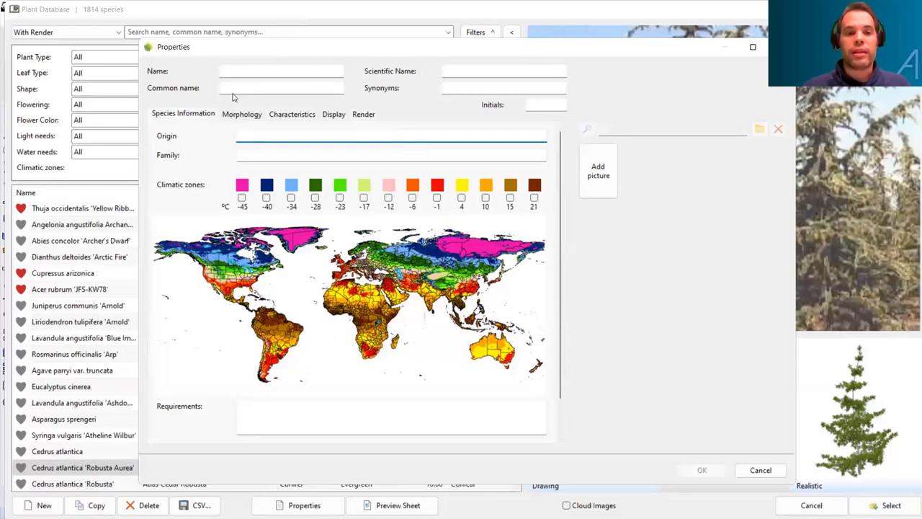
left_click(242, 113)
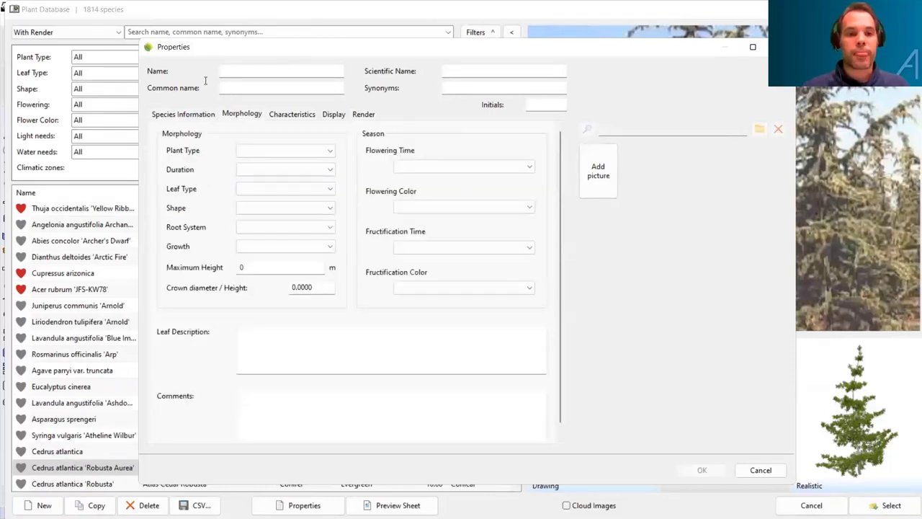
key("ctrl+Tab")
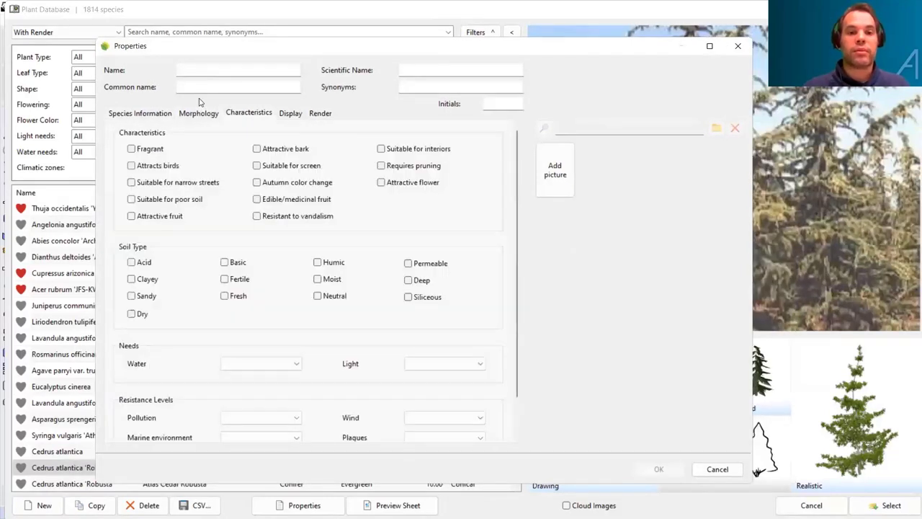
key("ctrl+Tab")
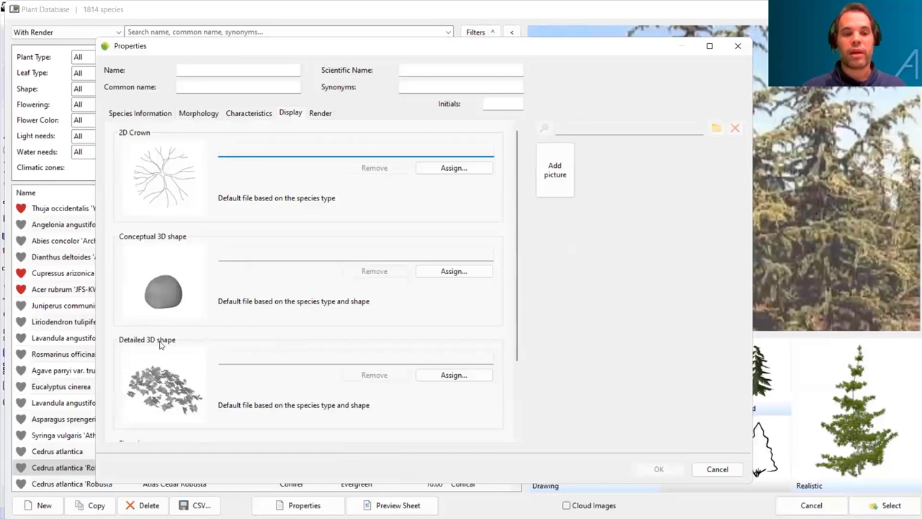
key("ctrl+Tab")
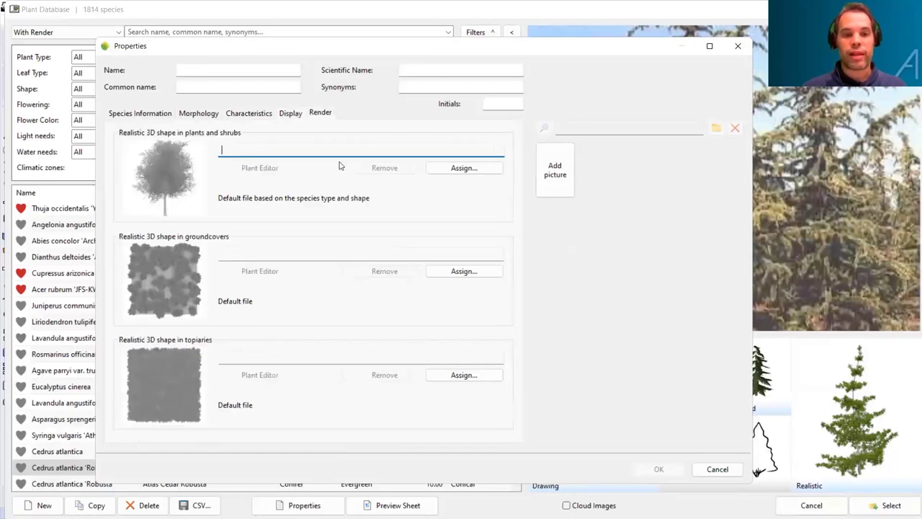
Step: Assign Abies lasiocarpa.ArTree as the species' realistic plant shape
left_click(461, 168)
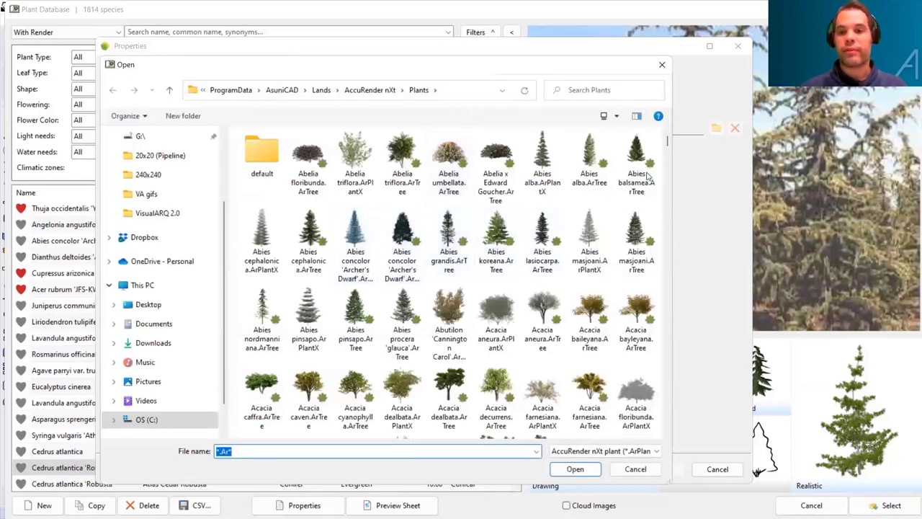
left_click(540, 233)
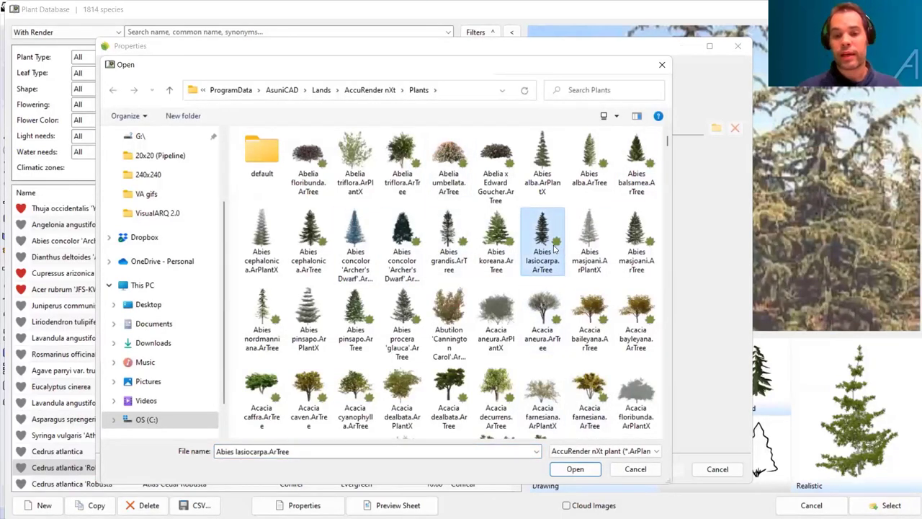
left_click(573, 469)
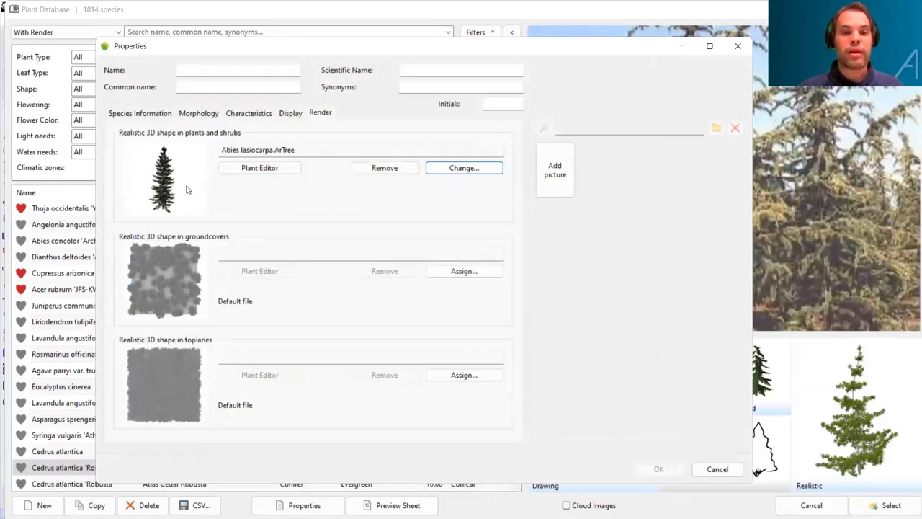
Step: Decline installing the Plant Editor and change the plant shape to Abies masjoani.ArPlantX
left_click(267, 168)
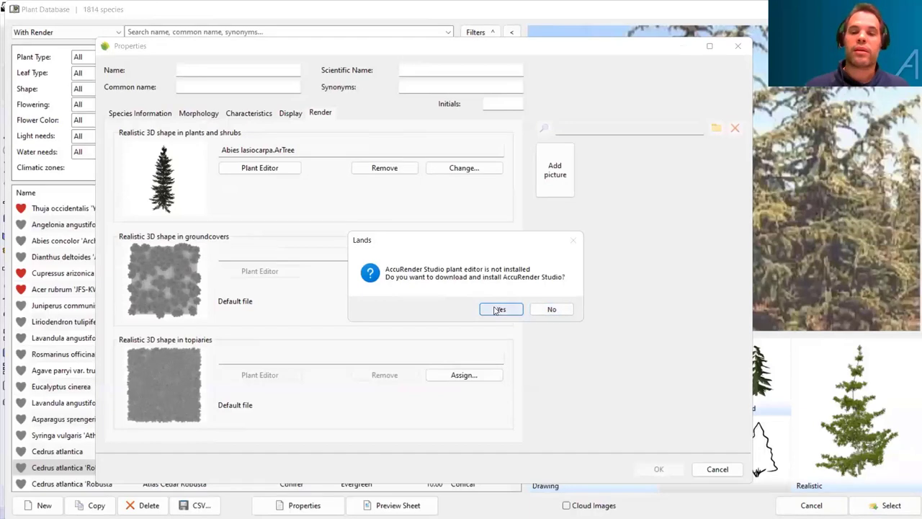
left_click(547, 307)
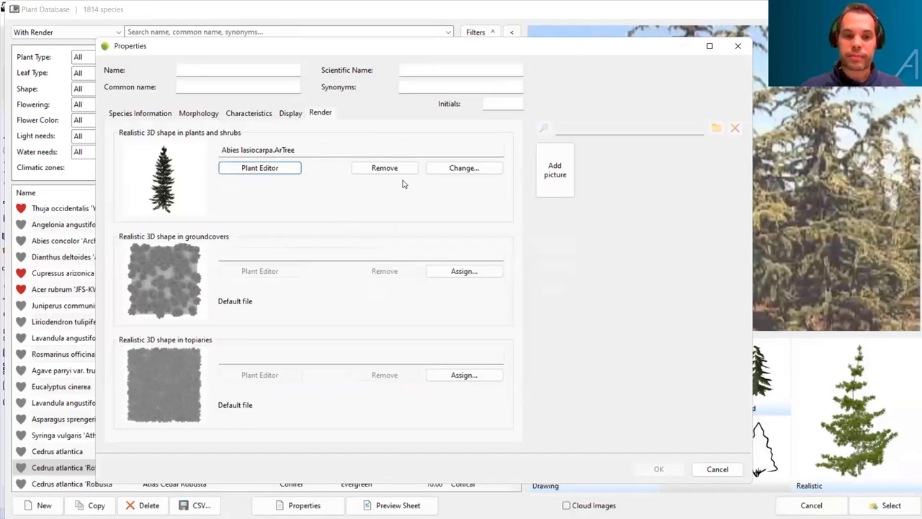
left_click(445, 170)
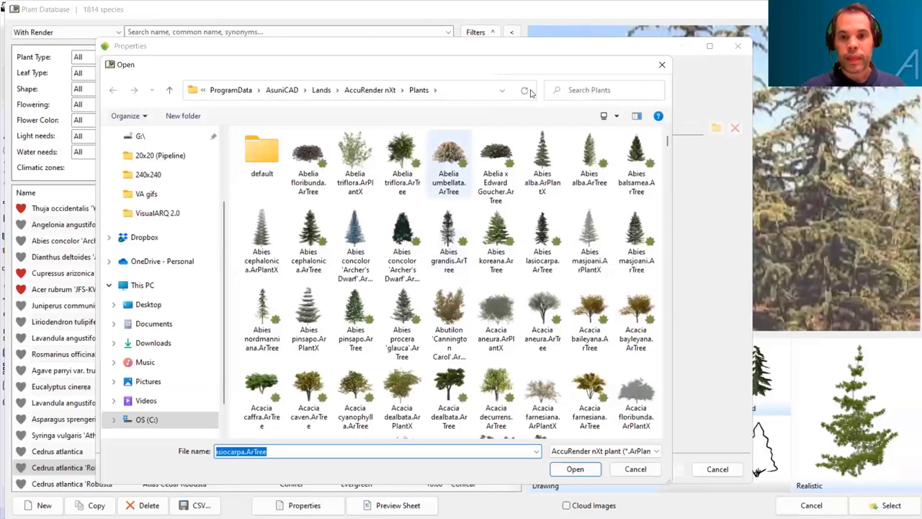
left_click(587, 243)
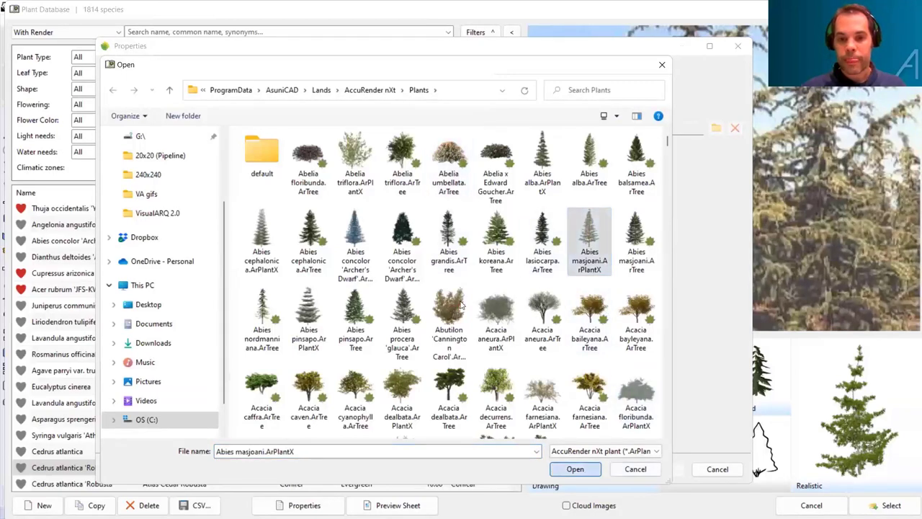
left_click(574, 469)
Step: In the tree editor, try scale 81, shorter branches and arching -39 on Abies masjoani
left_click(268, 169)
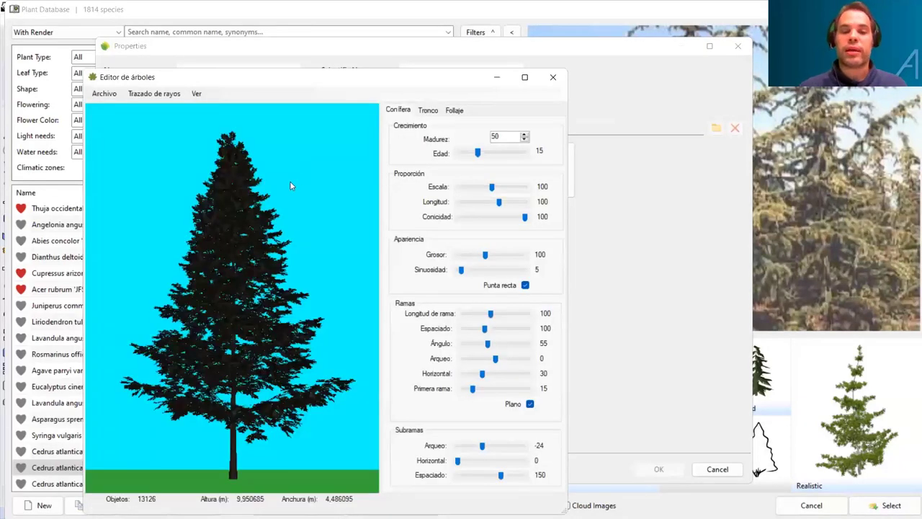
left_click_drag(214, 86, 209, 70)
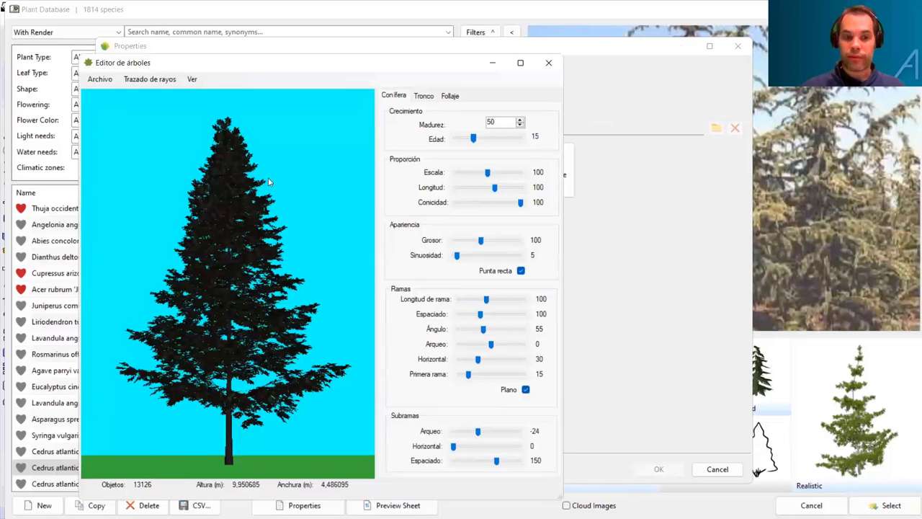
mouse_move(488, 173)
left_mouse_down()
mouse_move(497, 177)
mouse_move(481, 175)
left_mouse_up()
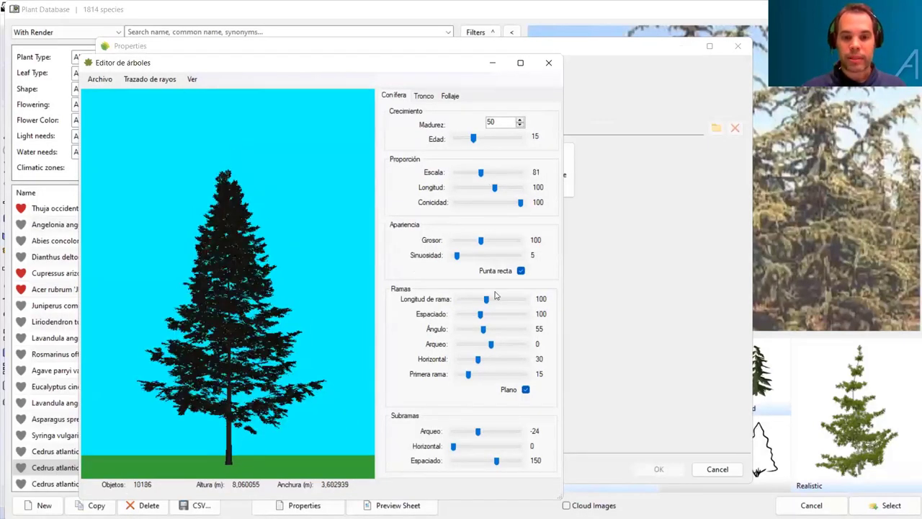
mouse_move(494, 302)
left_mouse_down()
mouse_move(502, 300)
mouse_move(467, 299)
mouse_move(482, 299)
left_mouse_up()
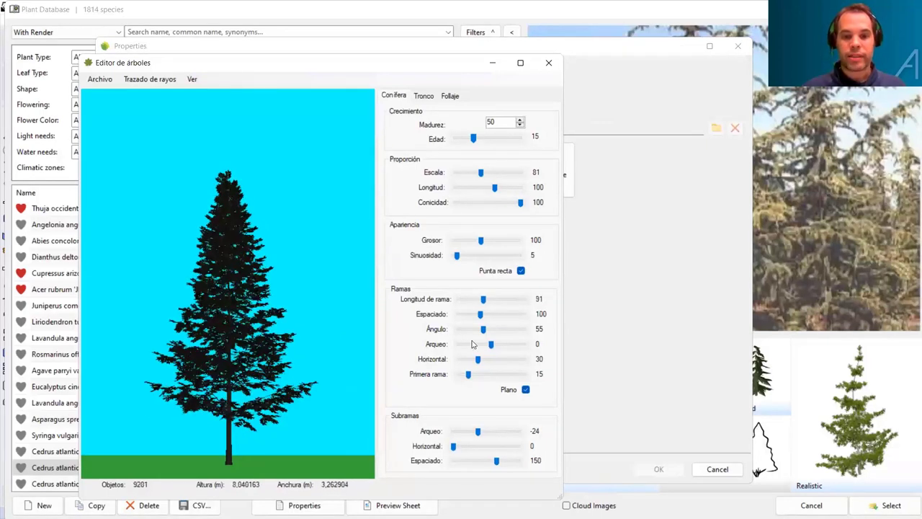
mouse_move(491, 346)
left_mouse_down()
mouse_move(477, 345)
mouse_move(504, 346)
mouse_move(479, 348)
left_mouse_up()
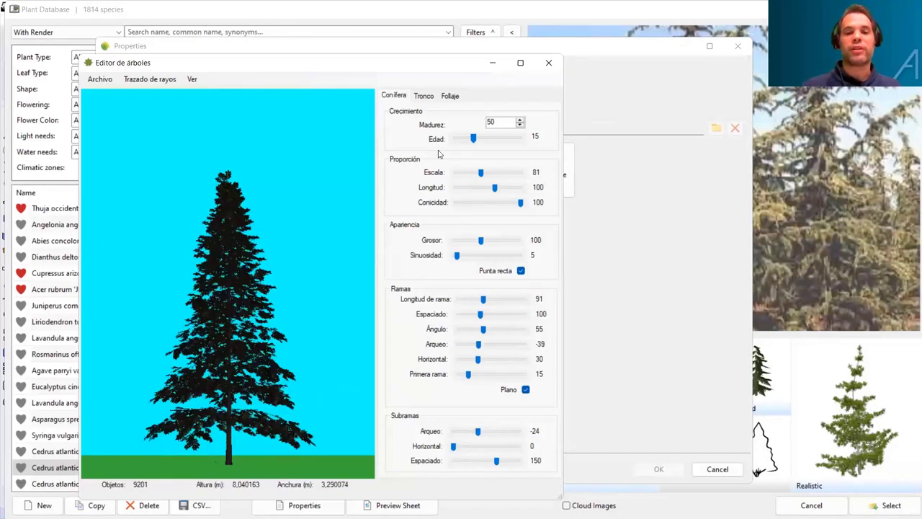
Step: Review the Tronco and Follaje settings, then close the tree editor without saving
left_click(422, 96)
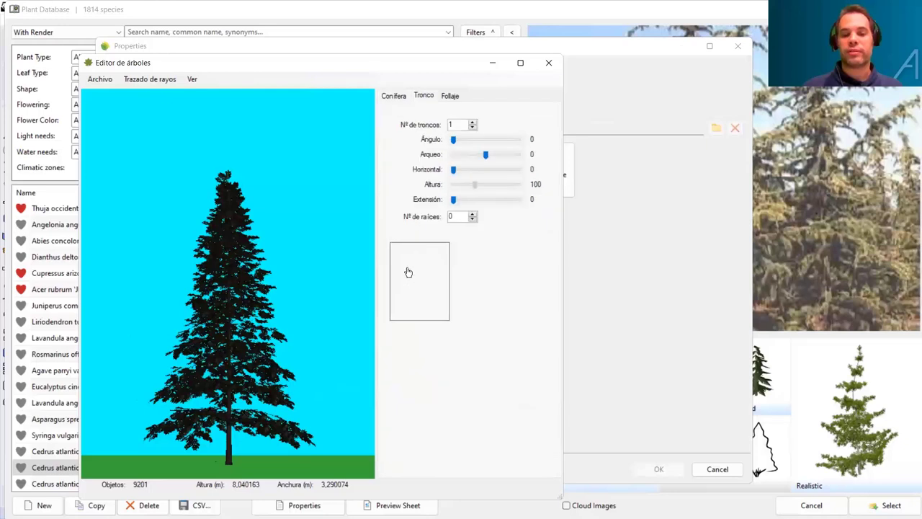
left_click(446, 96)
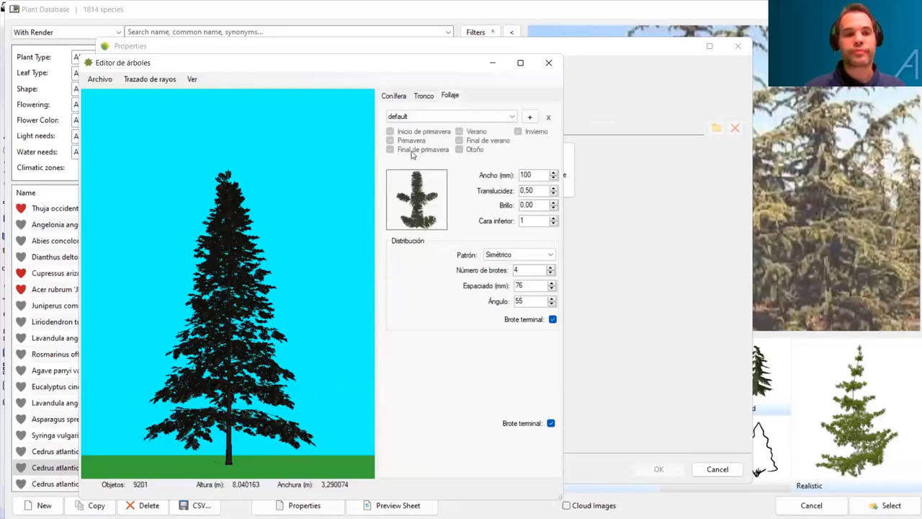
left_click_drag(262, 57, 284, 50)
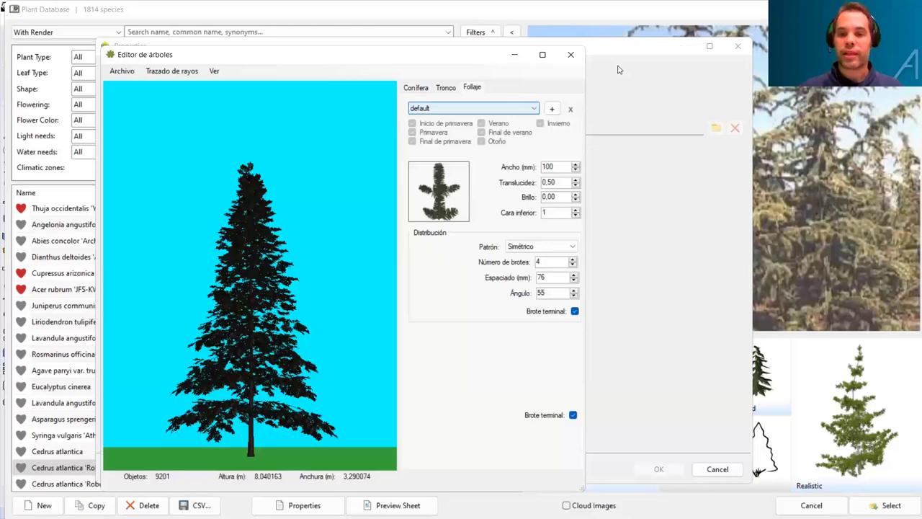
key("alt+F4")
left_click(467, 301)
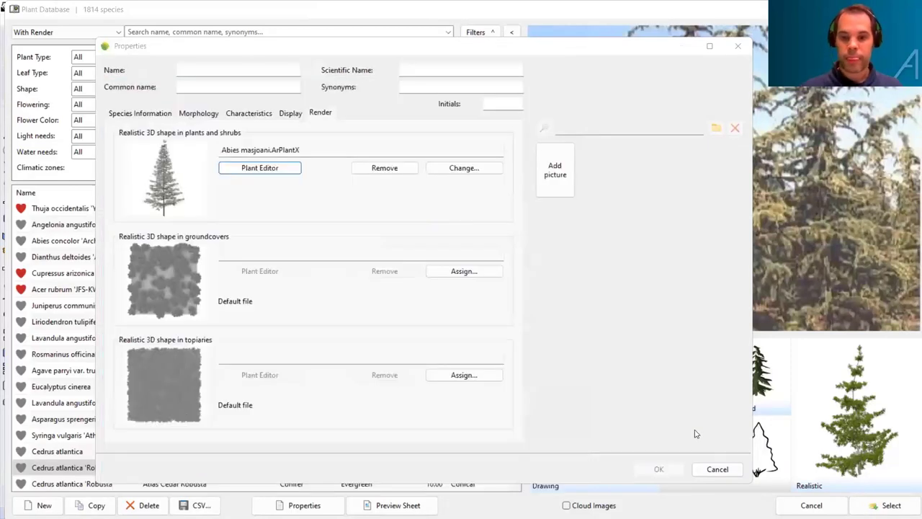
Step: Cancel the new species, search the database for 'lemon' and choose Citrus lemon
left_click(716, 469)
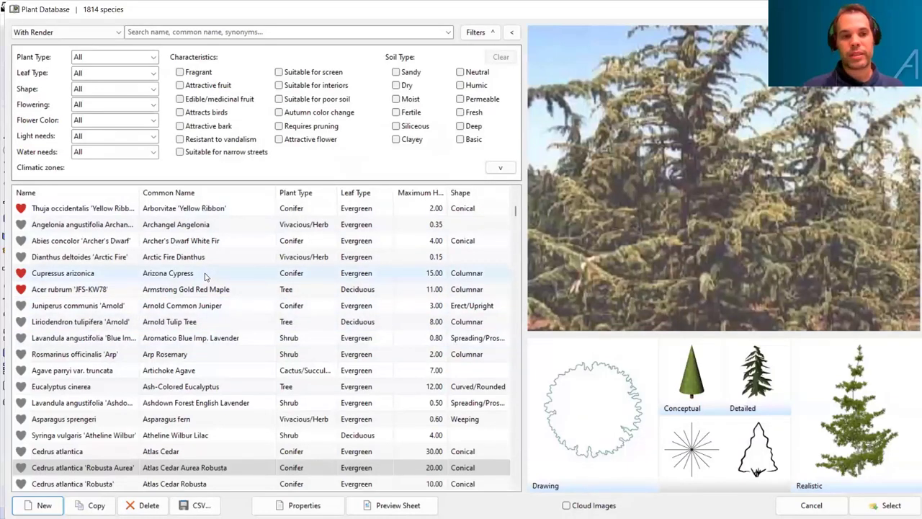
left_click(177, 32)
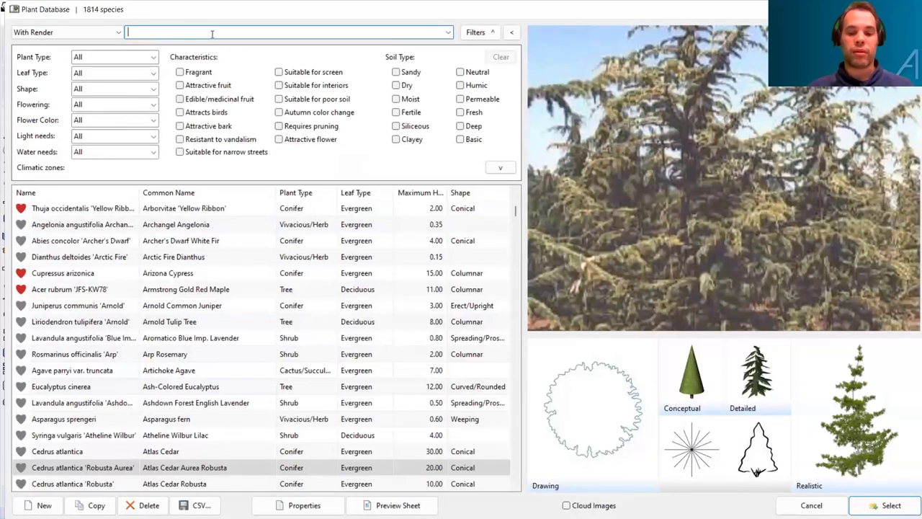
type("lemon")
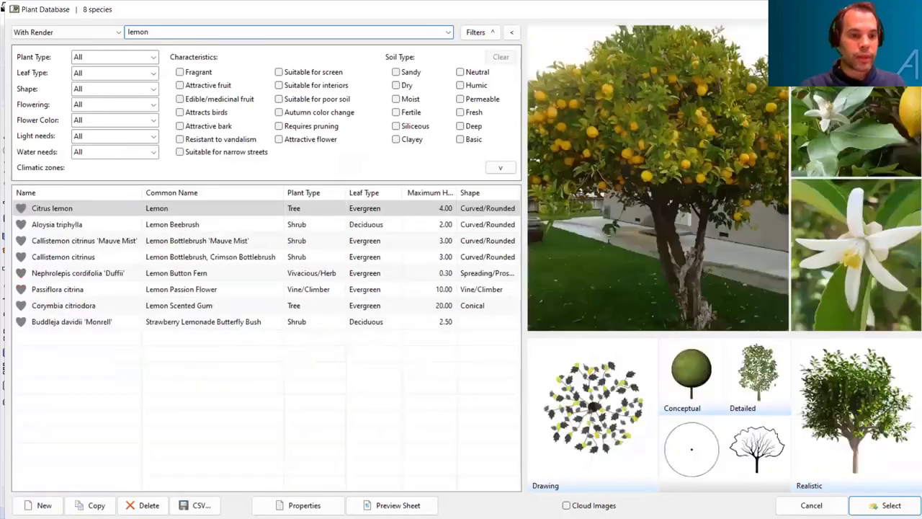
left_click(89, 210)
left_click(885, 505)
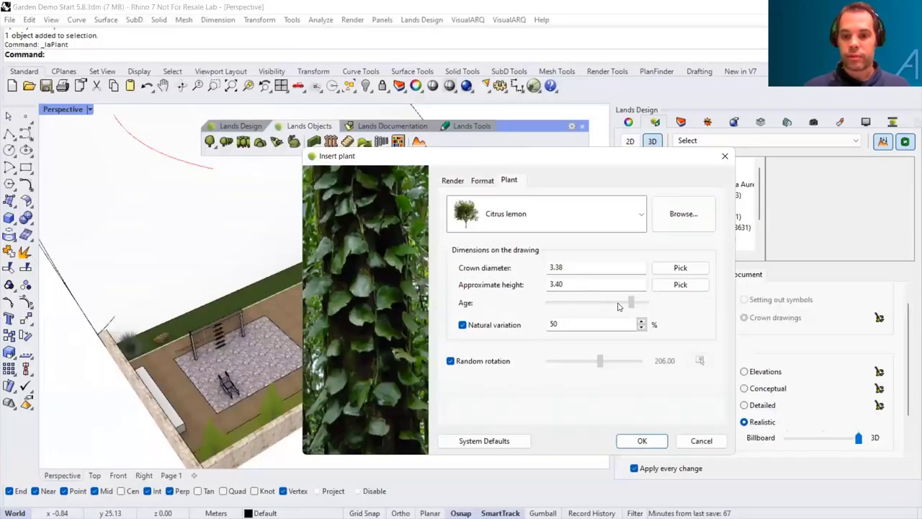
Step: Adjust the Citrus lemon's age to a 2.87 crown diameter and 2.88 height, then confirm
left_click(636, 307)
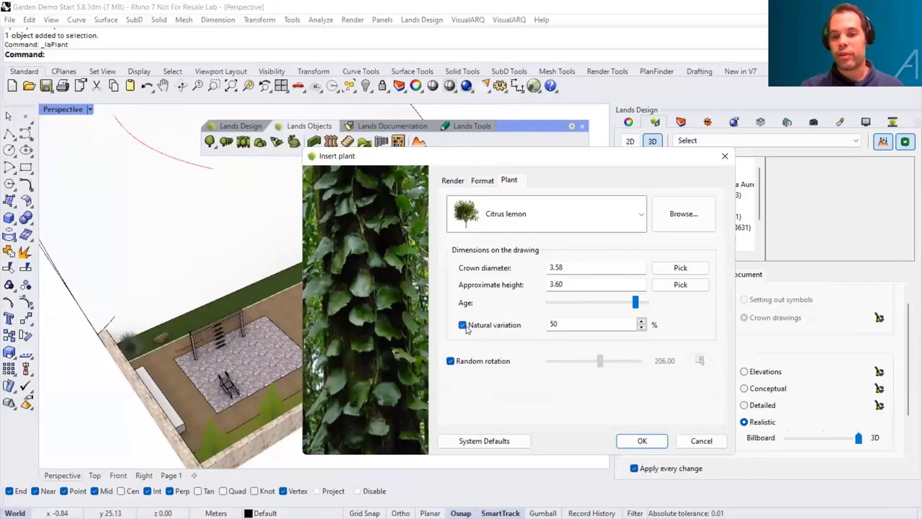
left_click_drag(635, 303, 618, 303)
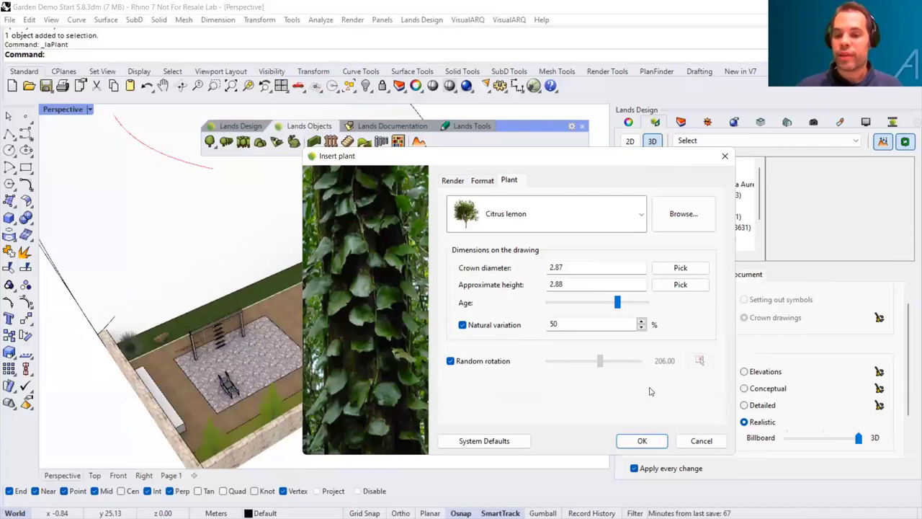
left_click(642, 441)
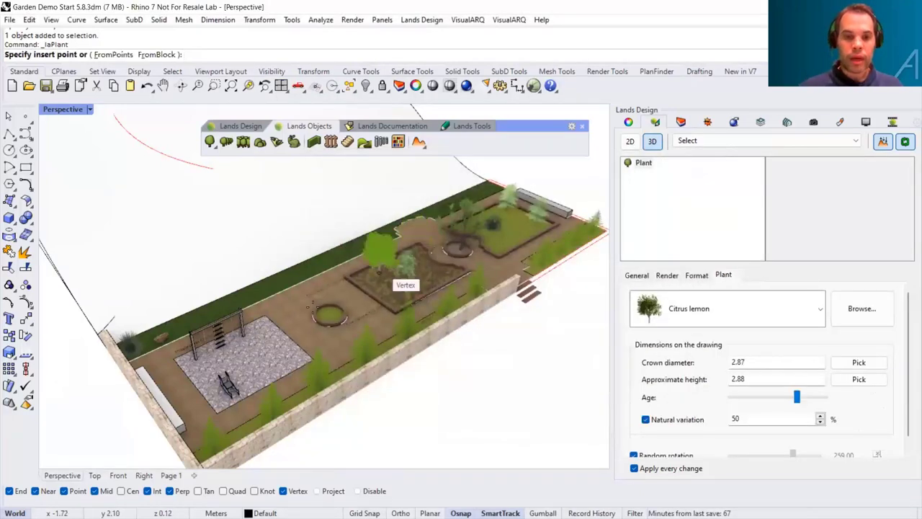
Step: Place the Citrus lemon plant inside the round planter
scroll(317, 309, "up", 5)
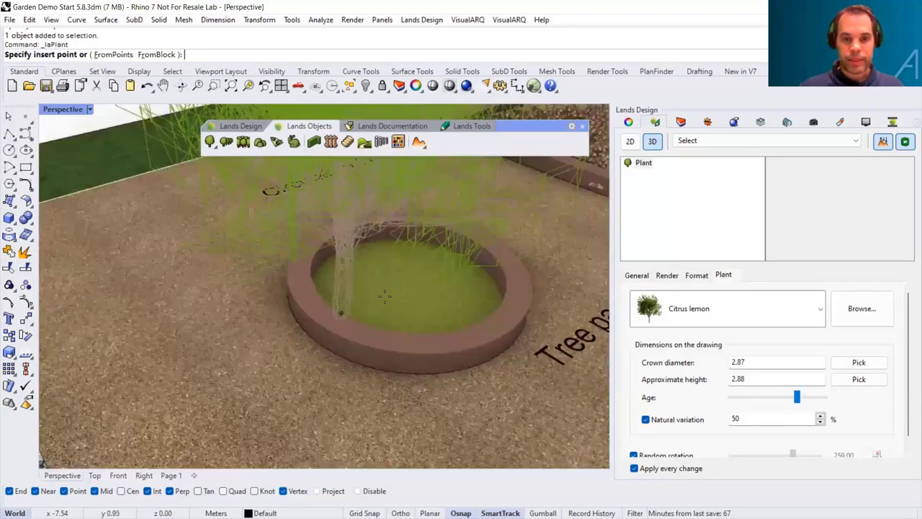
left_click(402, 330)
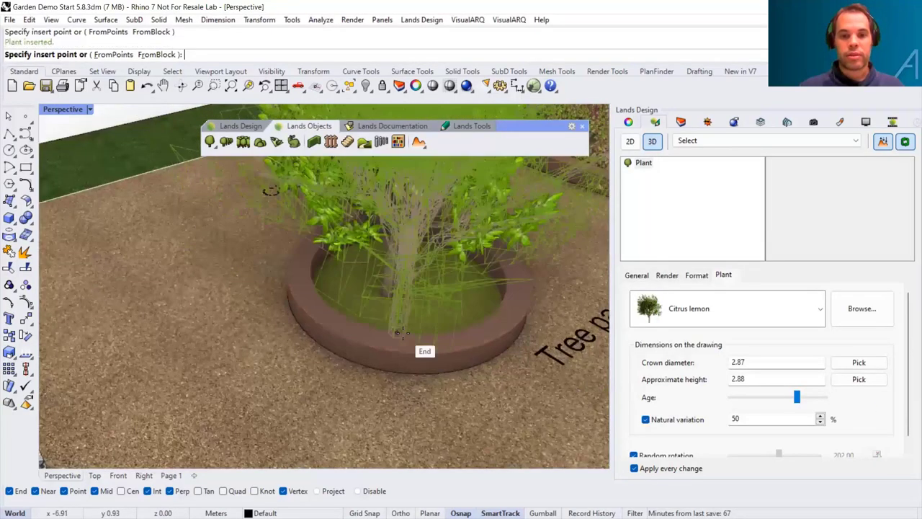
scroll(401, 332, "down", 6)
key("Escape")
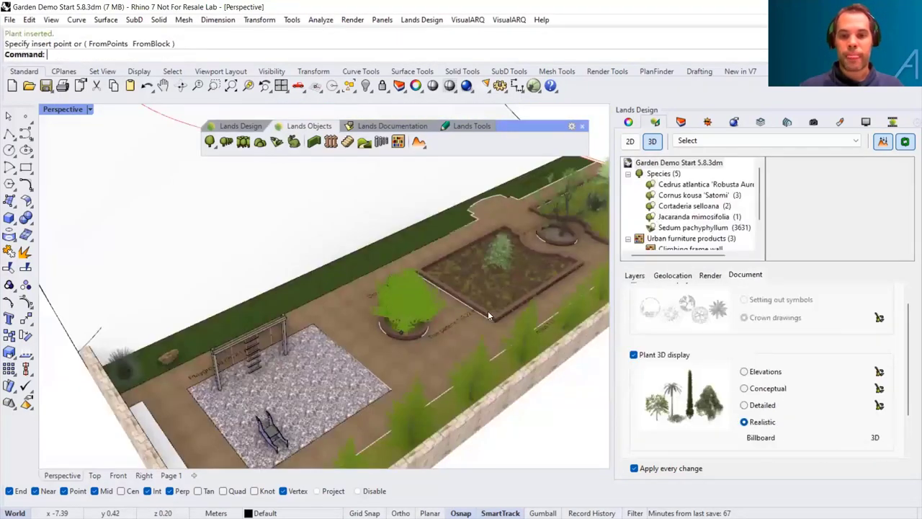
Step: Age the placed tree to 3.42 m crown, 2.69 m height and change it to Jacaranda mimosifolia
right_click_drag(464, 295, 364, 275)
left_click(364, 272)
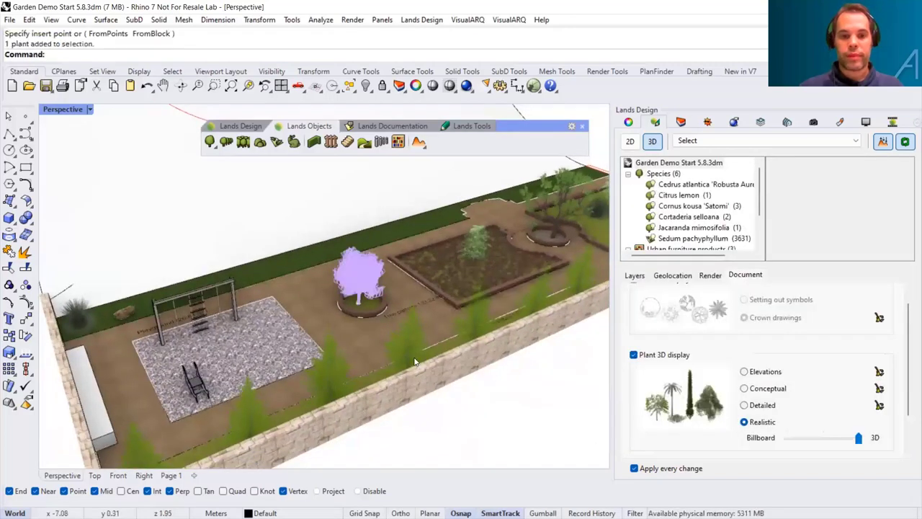
left_click_drag(788, 397, 810, 399)
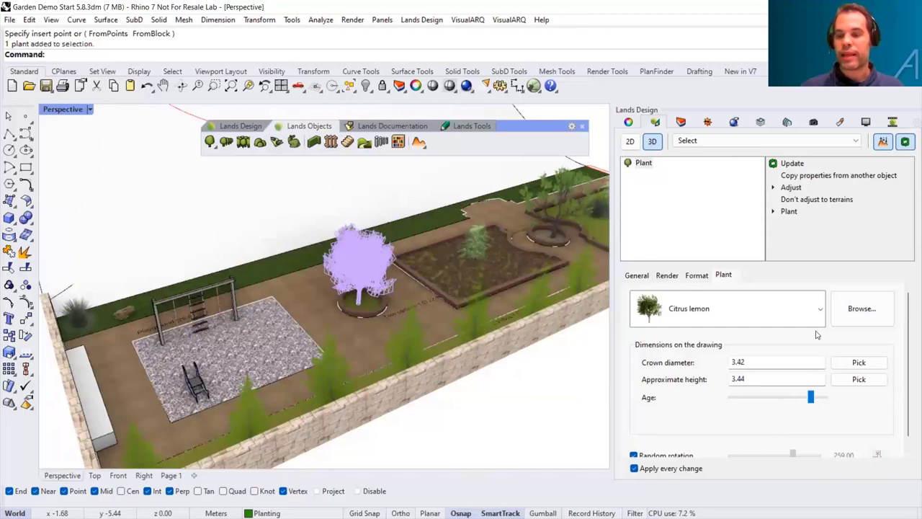
left_click(820, 308)
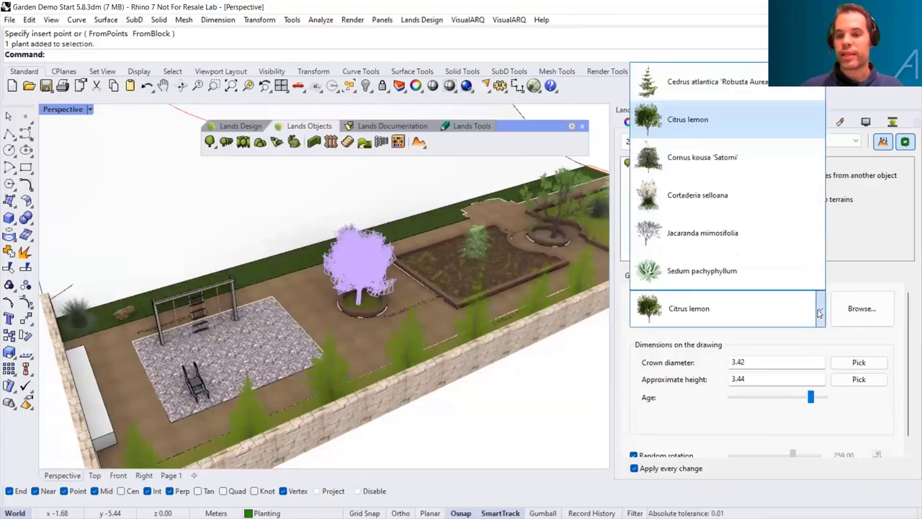
left_click(697, 236)
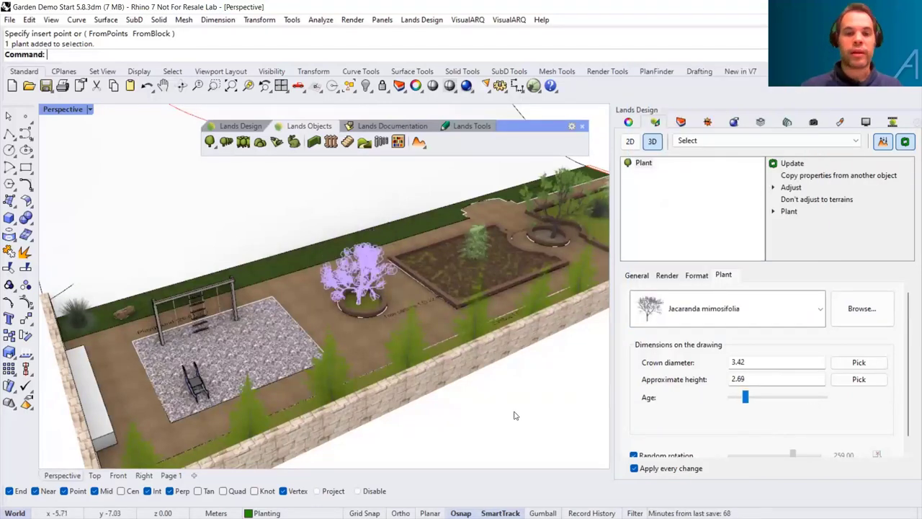
key("Escape")
scroll(283, 326, "down", 6)
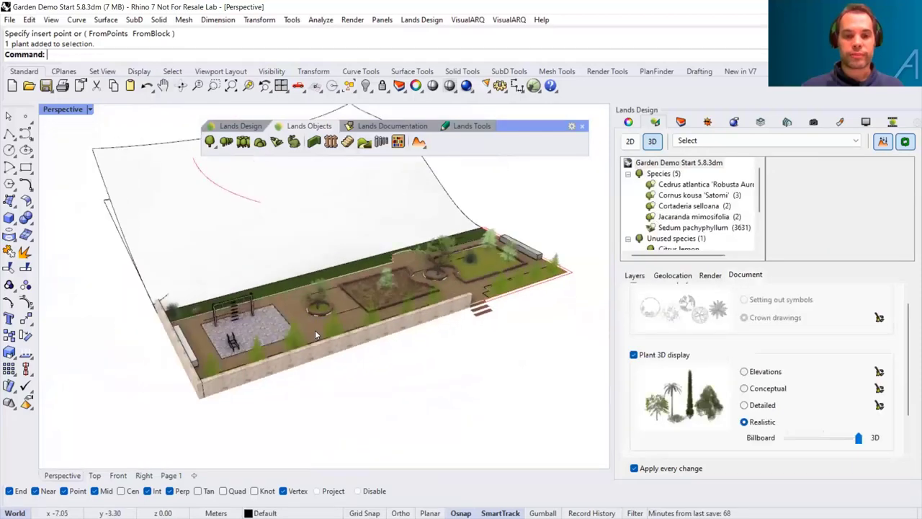
scroll(311, 328, "up", 2)
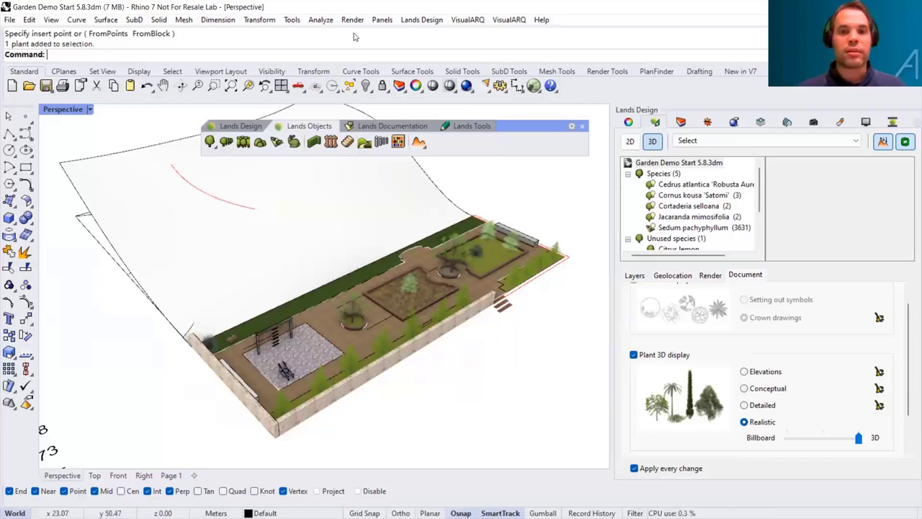
left_click(418, 19)
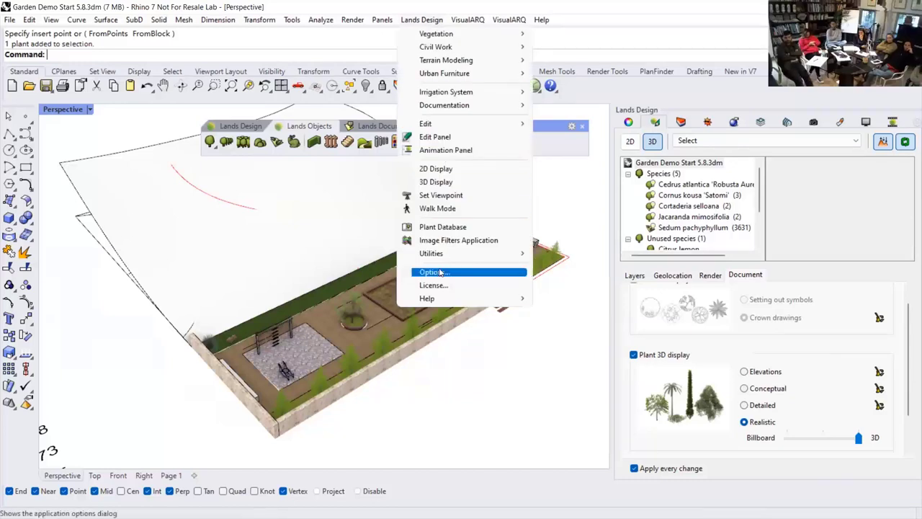
left_click(436, 273)
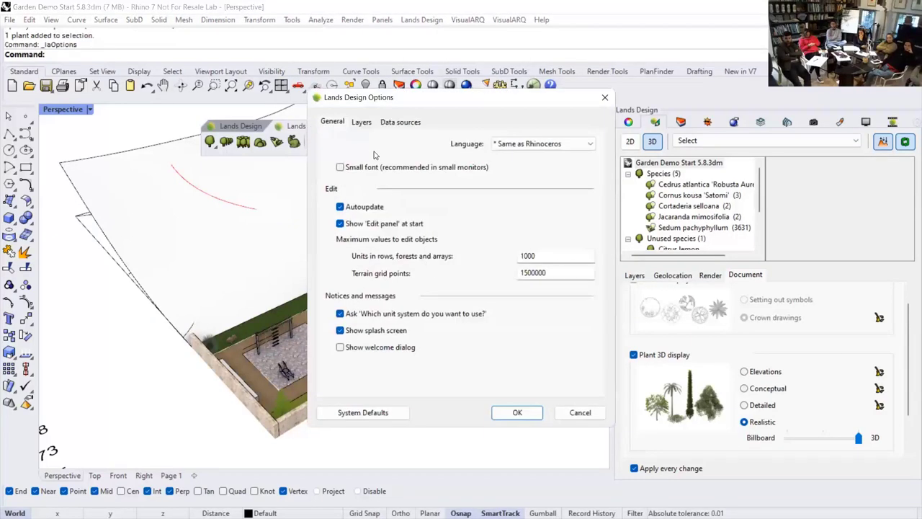
key("ctrl+Tab")
key("ctrl+Tab")
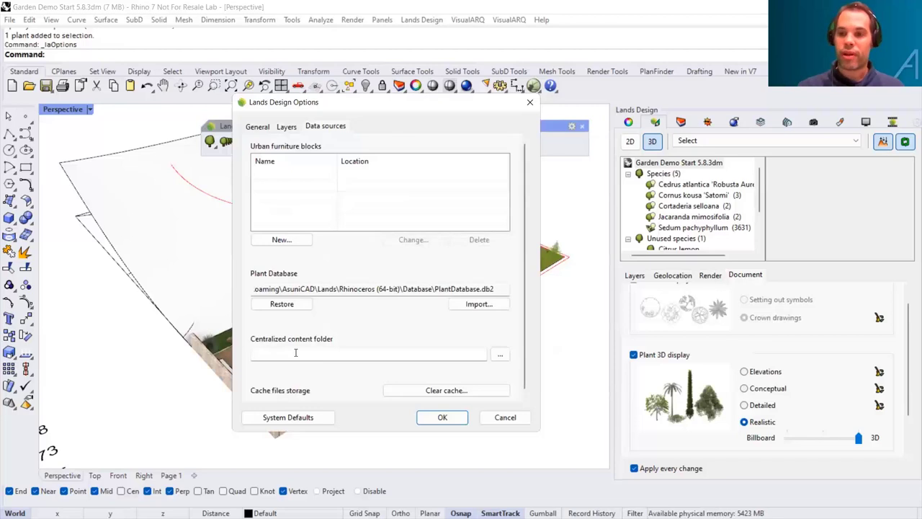
left_click(316, 357)
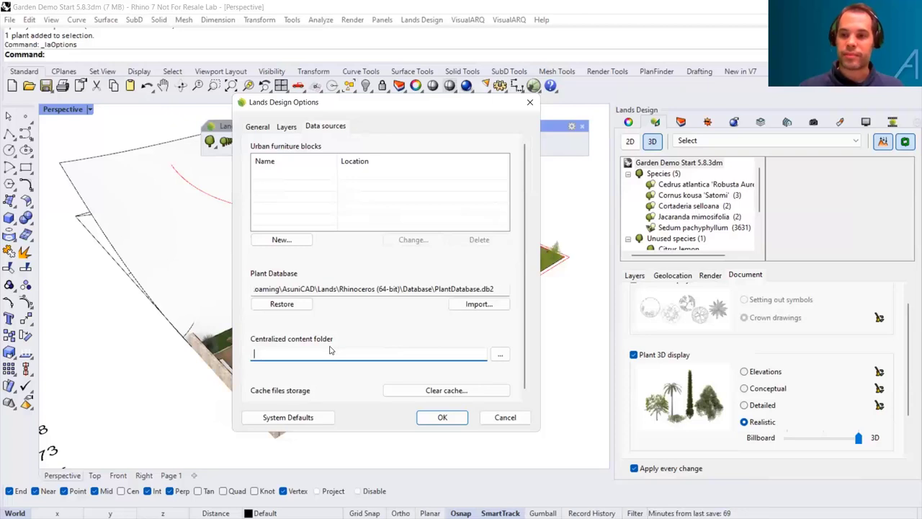
left_click(505, 417)
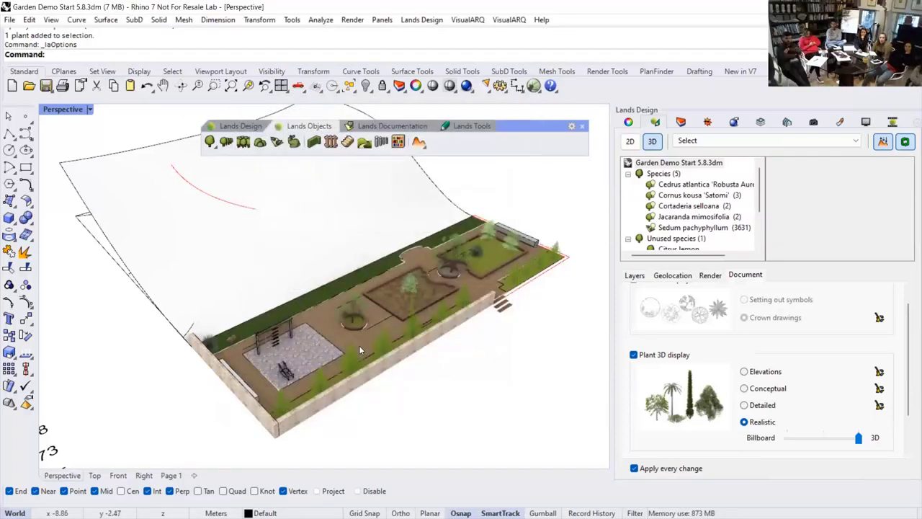
Step: Show the terrain surface's control points and lift two of them 2.04 m
right_click_drag(332, 325, 336, 240)
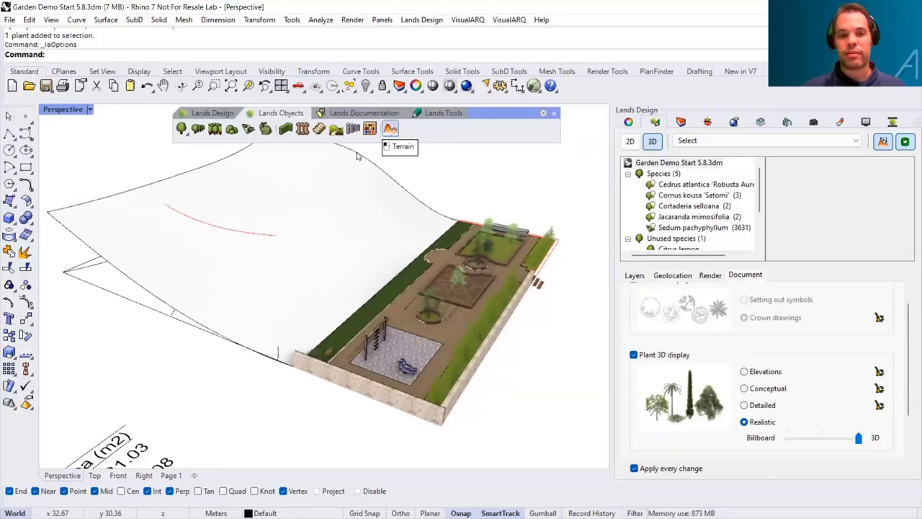
left_click(331, 194)
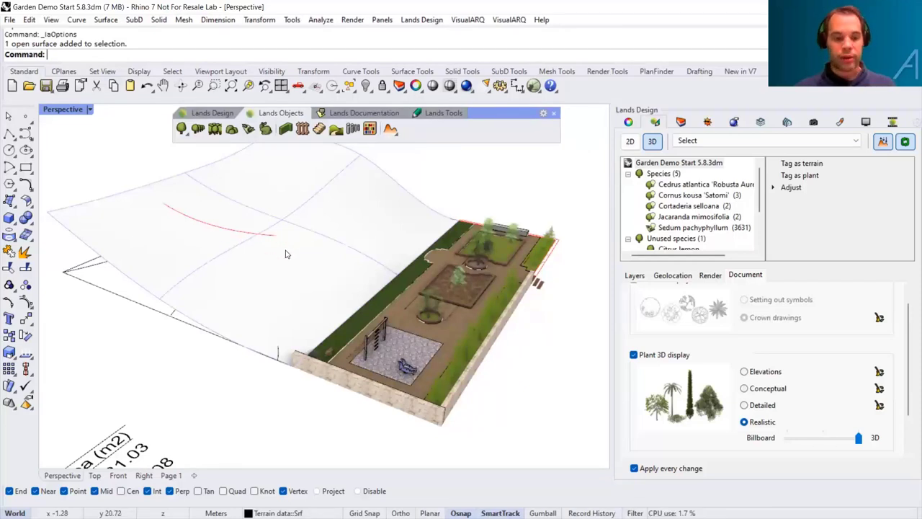
right_click_drag(346, 281, 403, 317)
left_click(26, 286)
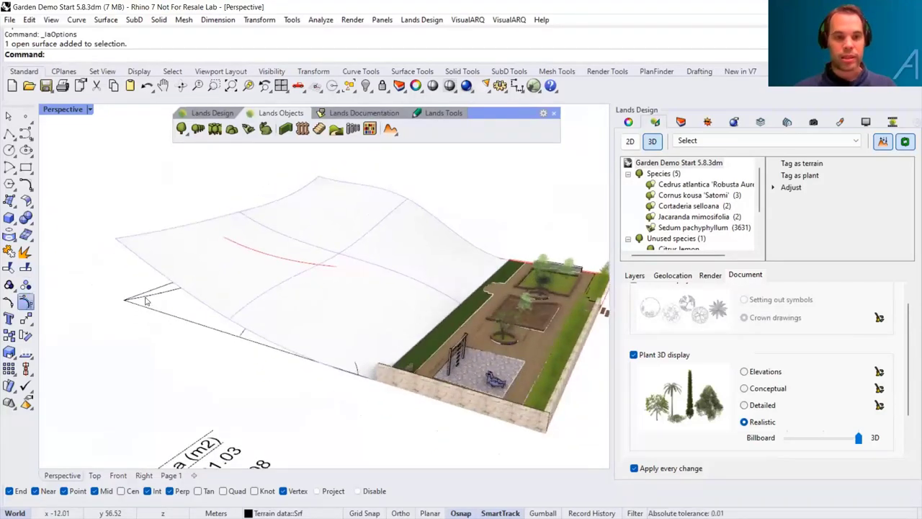
right_click_drag(362, 278, 353, 216)
left_click_drag(350, 191, 406, 238)
right_click_drag(414, 249, 395, 217)
left_click_drag(394, 218, 390, 192)
Step: Inspect the raised hump, hide the control points and reselect the terrain surface
right_click_drag(390, 192, 317, 283)
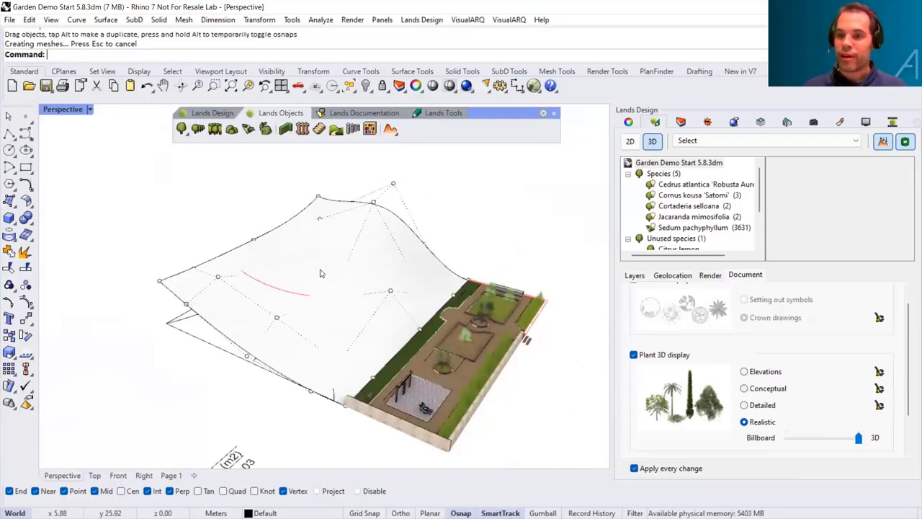
left_click(229, 307)
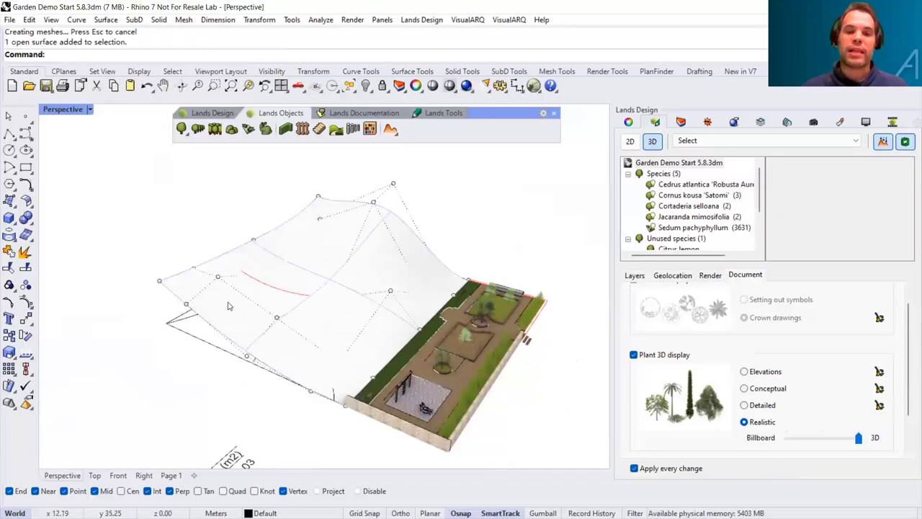
right_click_drag(294, 299, 314, 291)
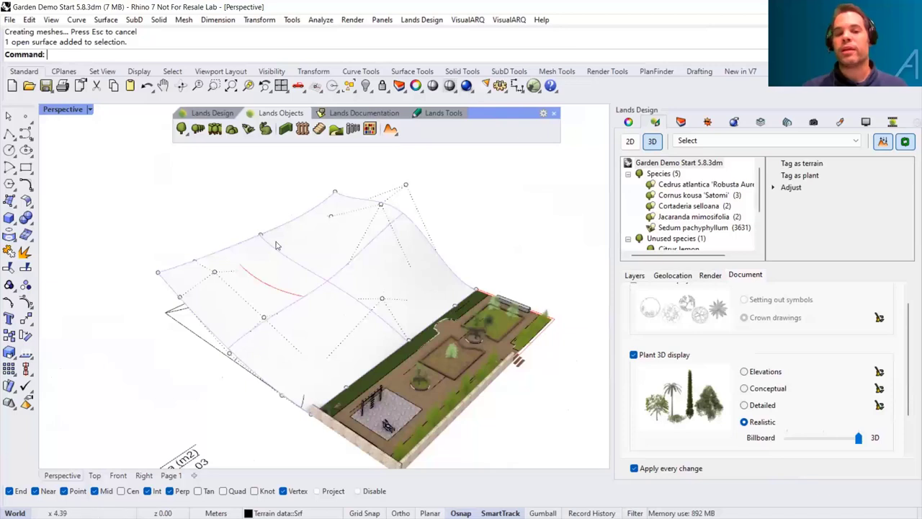
left_click(261, 209)
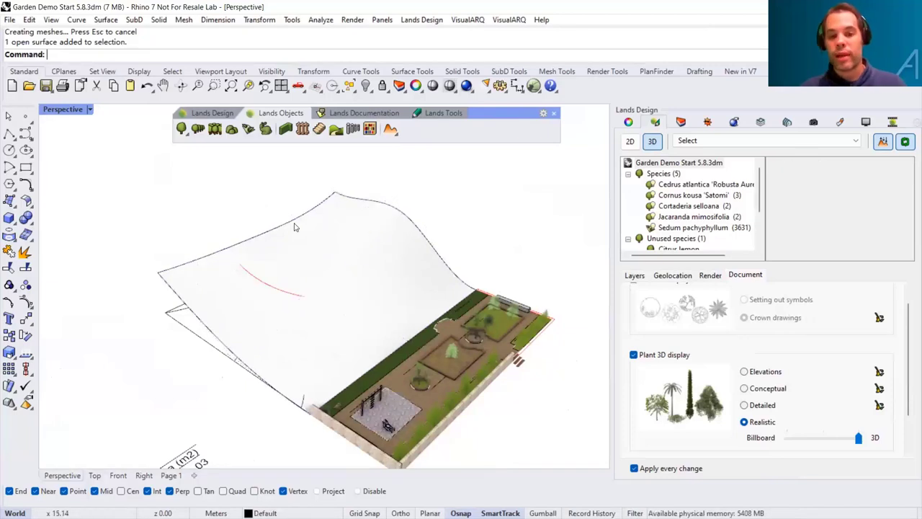
left_click(309, 231)
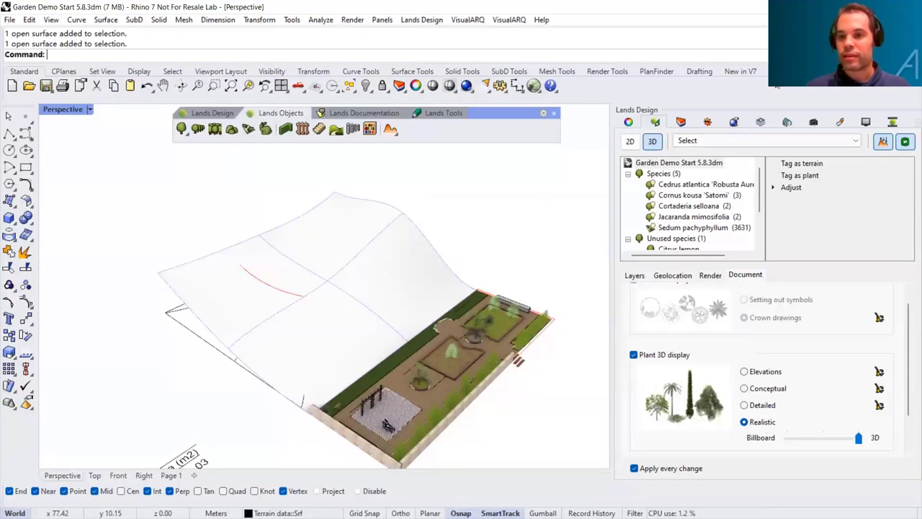
Step: Mark the surface as terrain and copy the Jacaranda tree to three spots on it
left_click(790, 167)
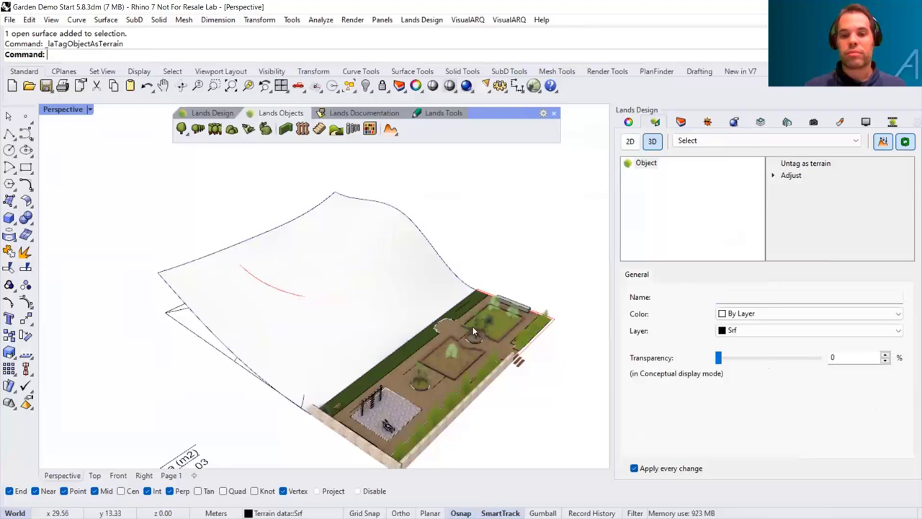
left_click(510, 317)
right_click_drag(510, 316, 461, 324)
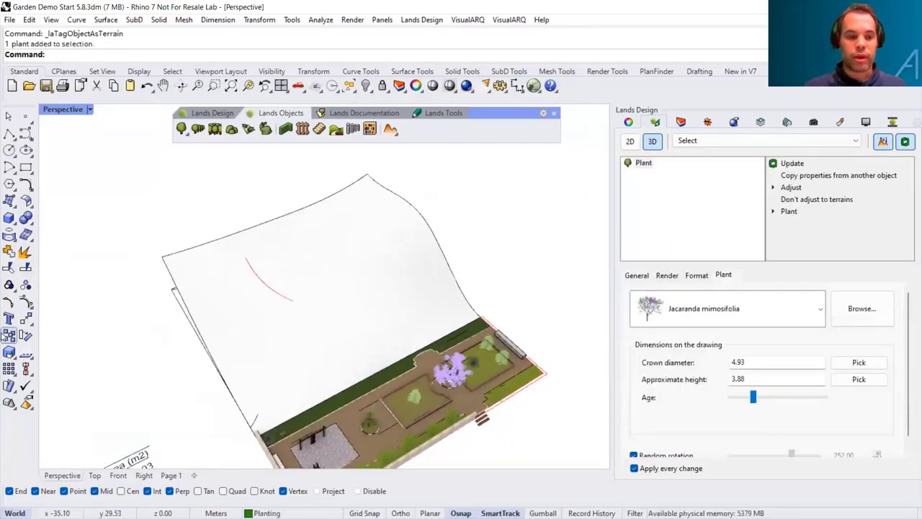
right_click_drag(370, 334, 423, 315)
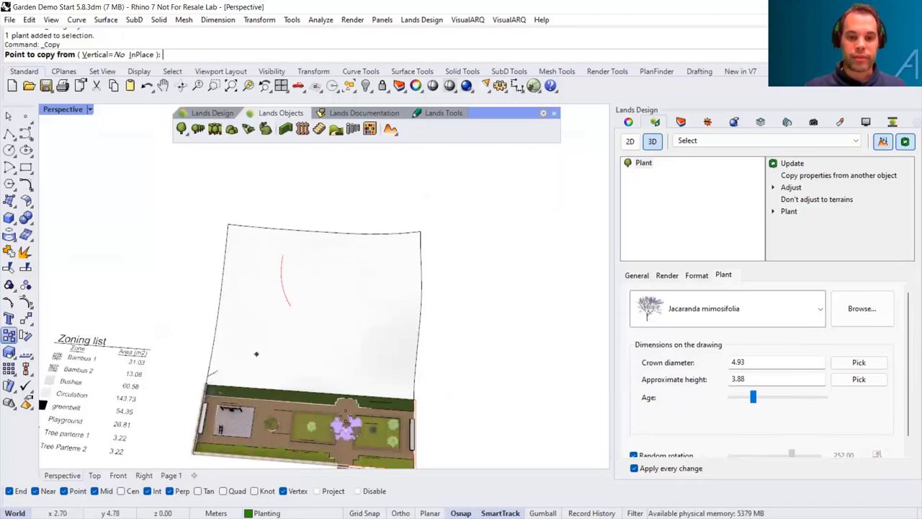
left_click(342, 426)
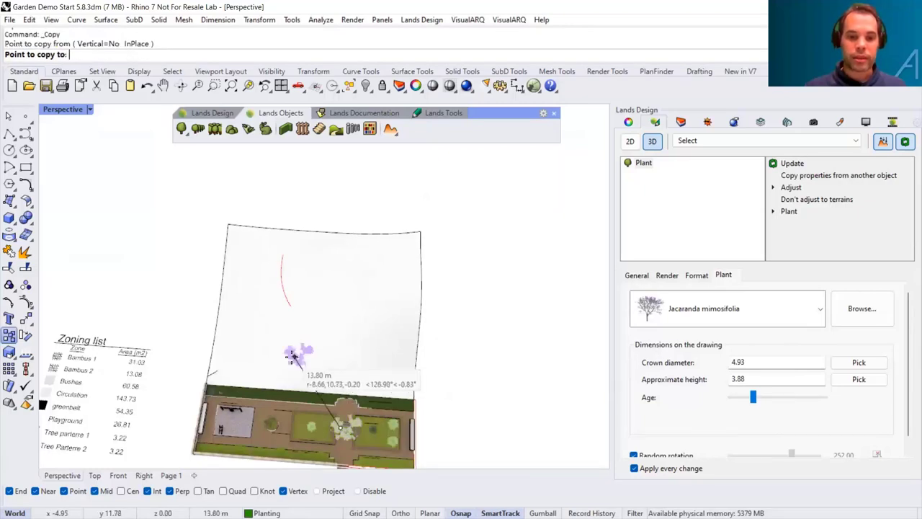
left_click(309, 351)
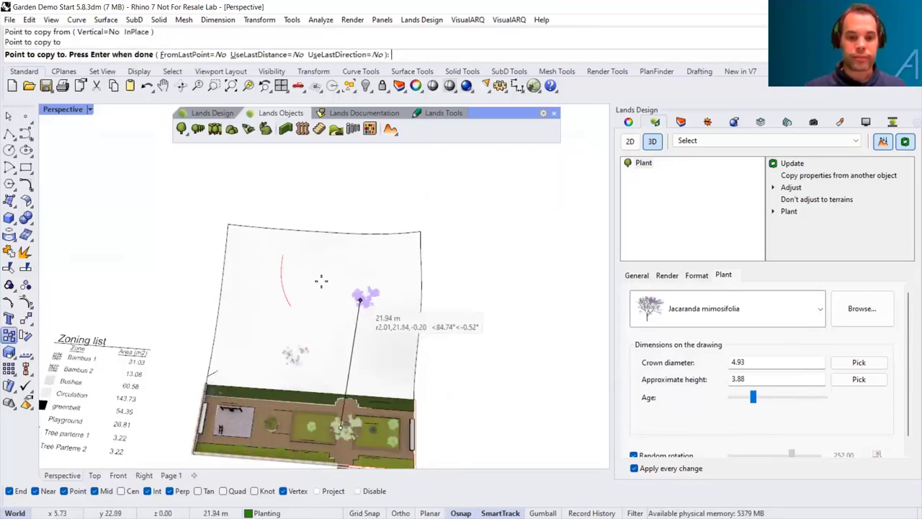
left_click(317, 255)
left_click(364, 279)
key("Return")
Step: Move one of the copied trees to a new spot on the terrain
right_click_drag(363, 279, 309, 274)
scroll(307, 268, "up", 6)
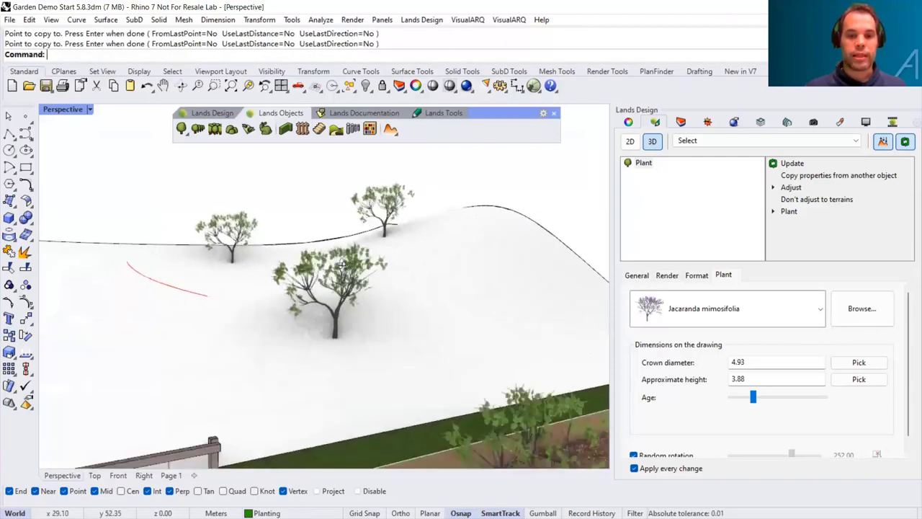
scroll(307, 268, "down", 8)
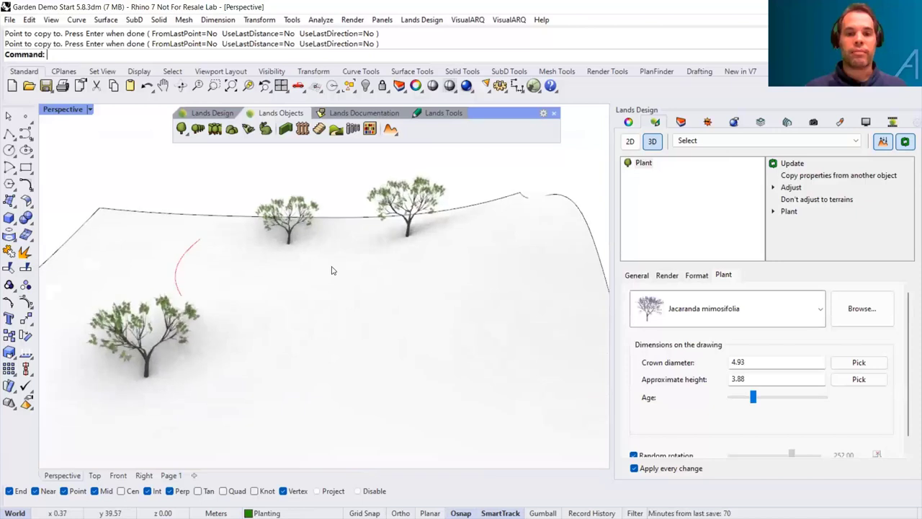
right_click_drag(331, 269, 326, 313)
left_click_drag(370, 252, 373, 339)
right_click_drag(372, 339, 456, 268)
scroll(457, 267, "up", 3)
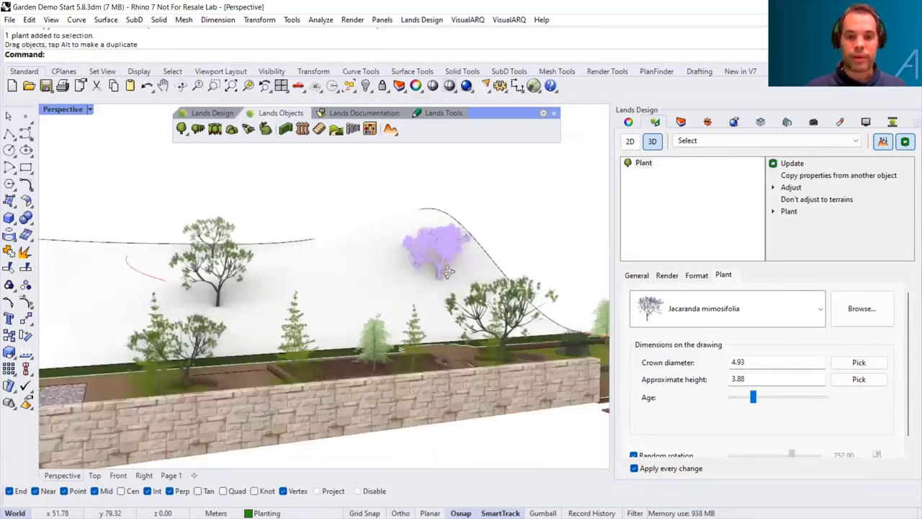
key("Home")
Step: Delete the extra Jacaranda plant and view the terrain from above
left_click_drag(454, 261, 407, 232)
key("Delete")
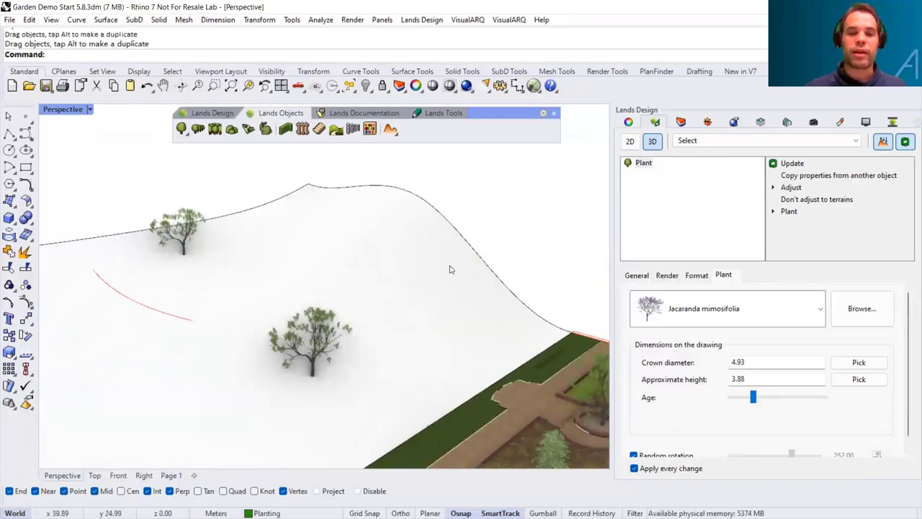
scroll(450, 269, "down", 3)
right_click_drag(402, 272, 452, 315)
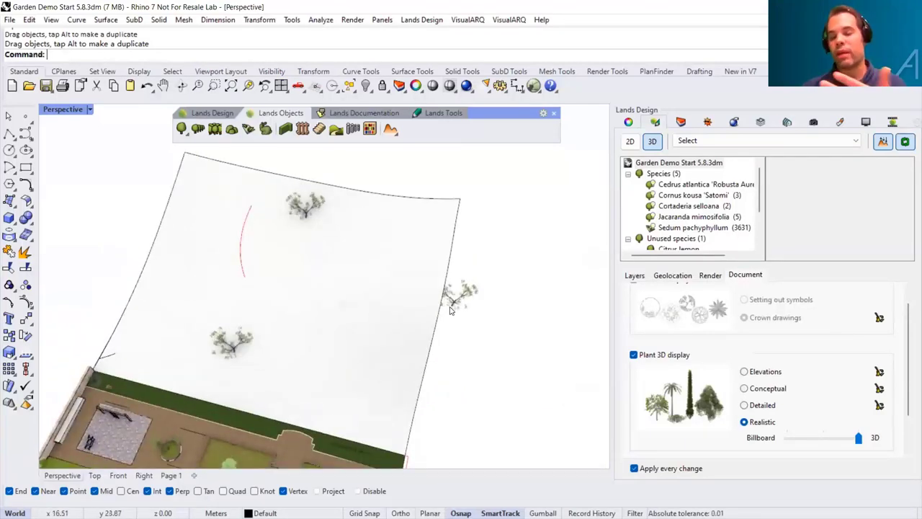
Step: Move the Jacaranda tree to a new spot on the hill and deselect it
scroll(454, 307, "up", 2)
left_click_drag(454, 307, 421, 263)
right_click_drag(458, 377, 412, 304)
left_click(432, 363)
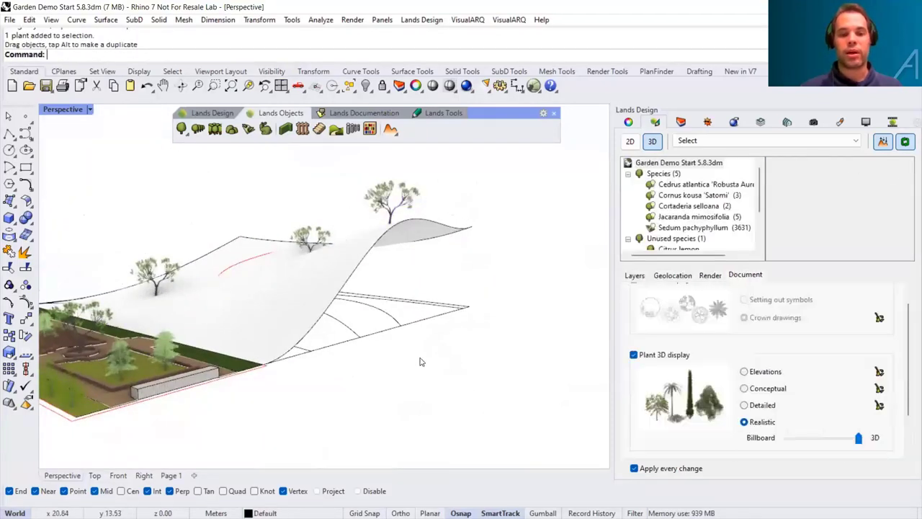
Step: Select the terrain surface and look through the terrain tools list
right_click_drag(209, 297, 396, 263)
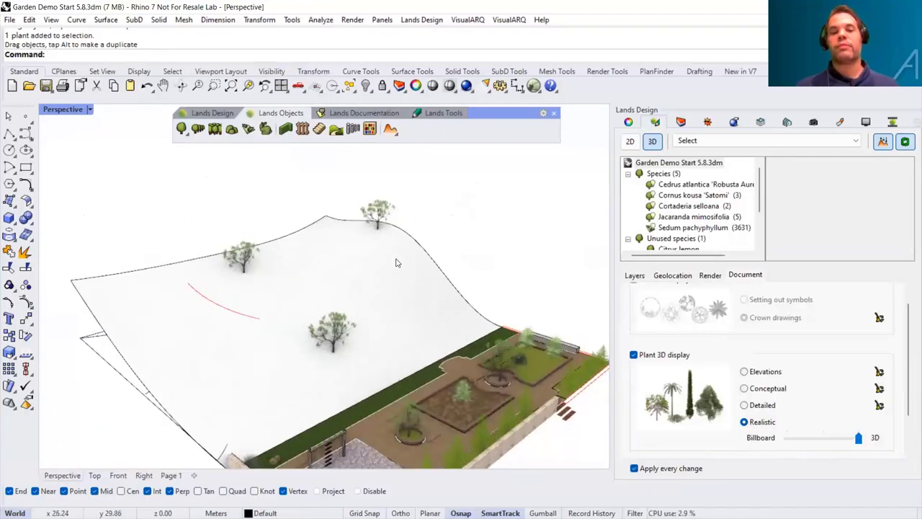
left_click(395, 263)
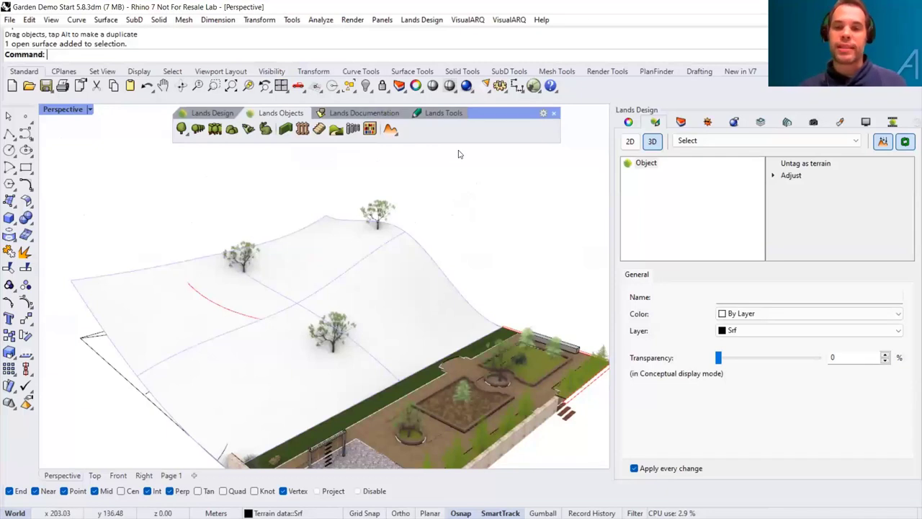
key("Escape")
left_click(393, 131)
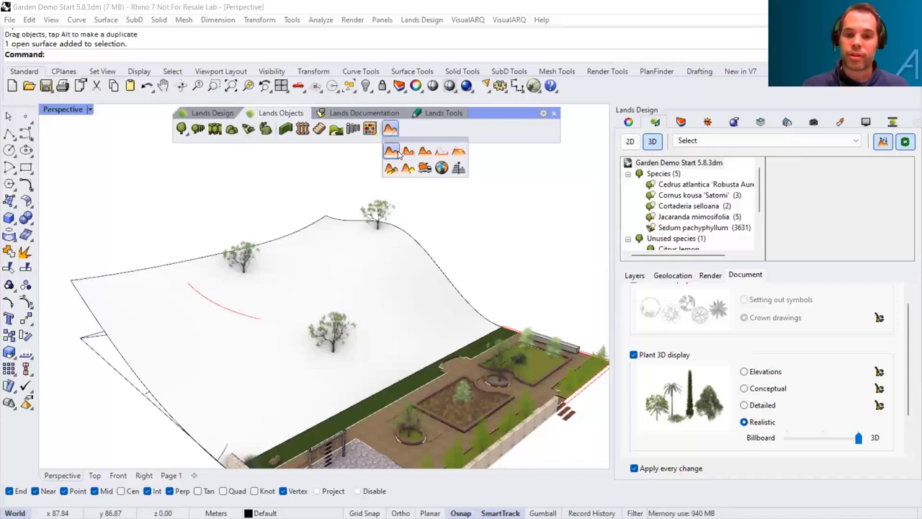
left_click(382, 284)
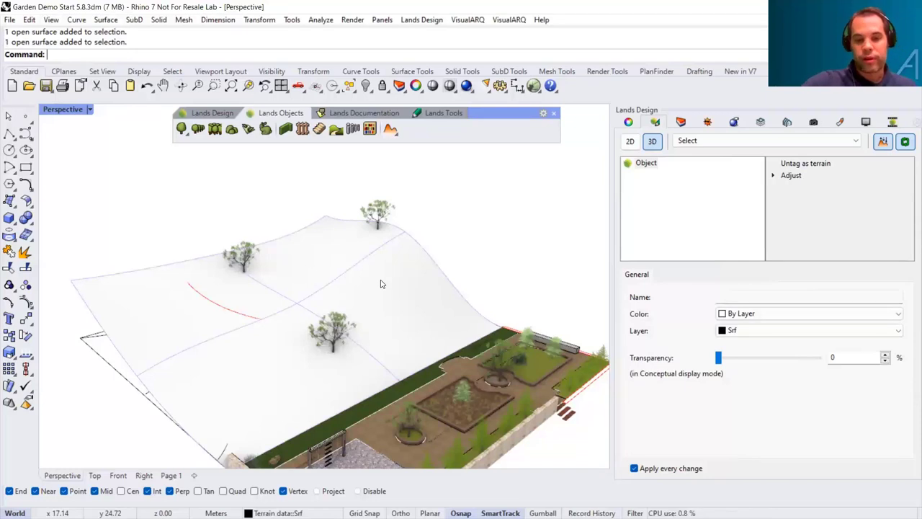
right_click_drag(373, 267, 387, 232)
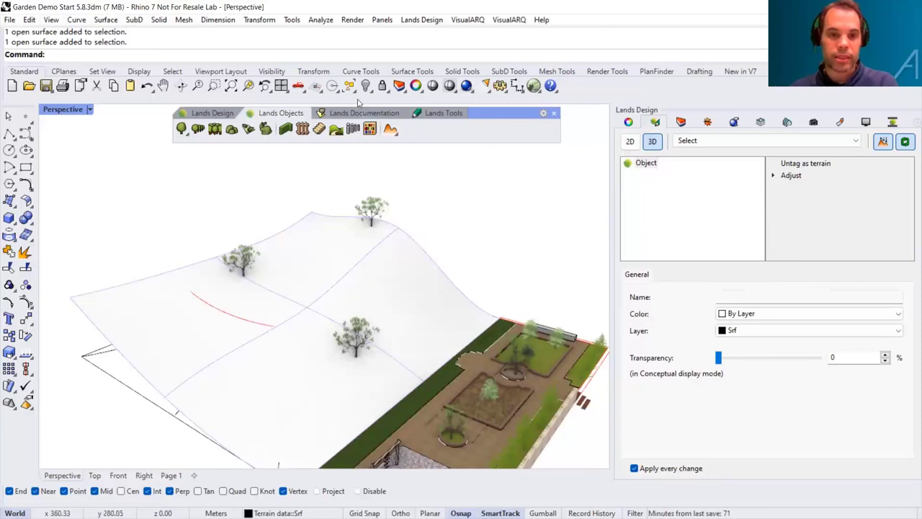
Step: Delete the terrain surface, then select and inspect the four contour curves beneath it
key("Delete")
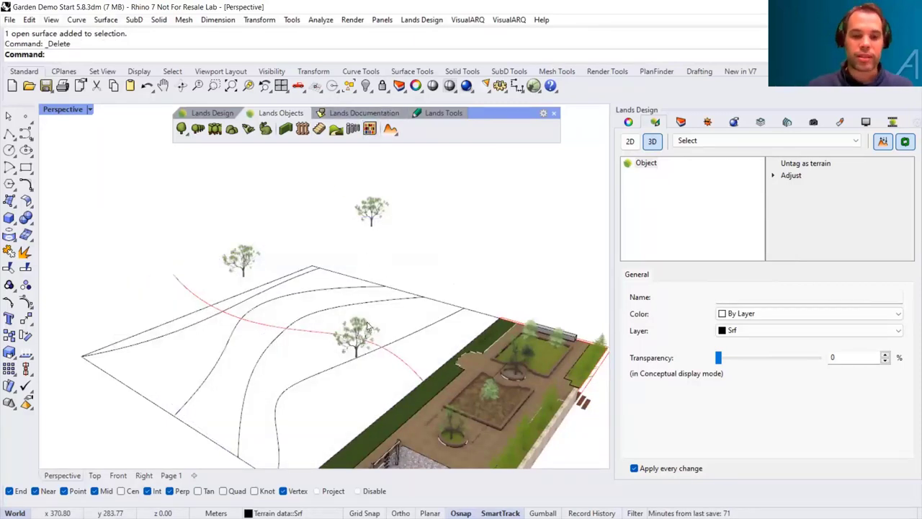
mouse_move(381, 313)
right_mouse_down()
mouse_move(359, 277)
mouse_move(364, 252)
mouse_move(381, 314)
mouse_move(374, 301)
right_mouse_up()
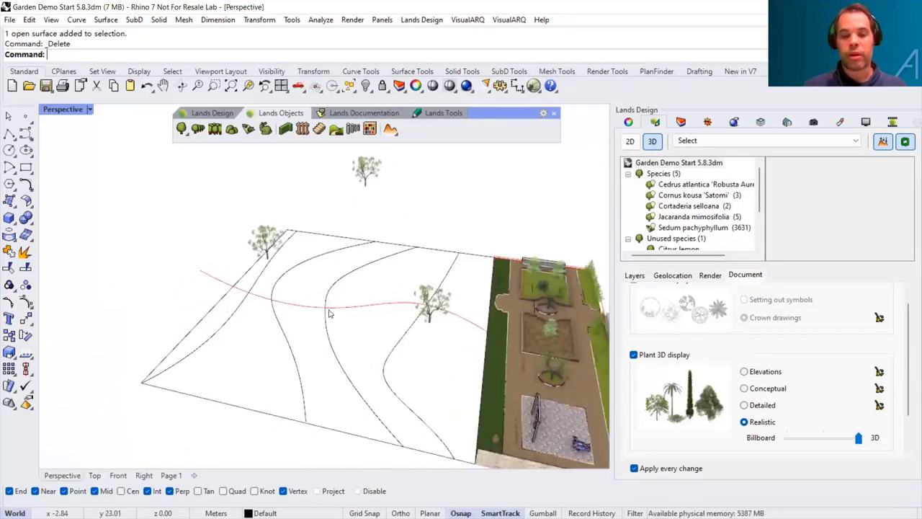
left_click_drag(436, 377, 207, 340)
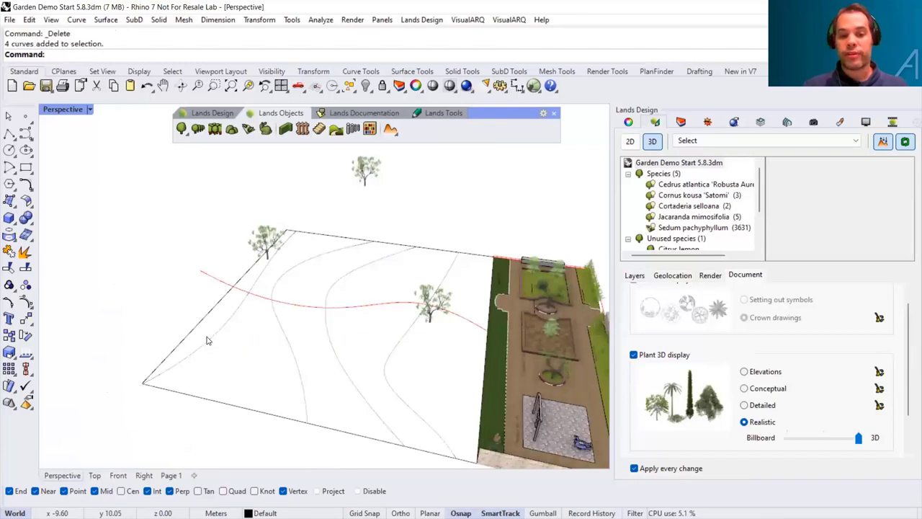
right_click_drag(271, 373, 288, 333)
right_click_drag(288, 339, 283, 353)
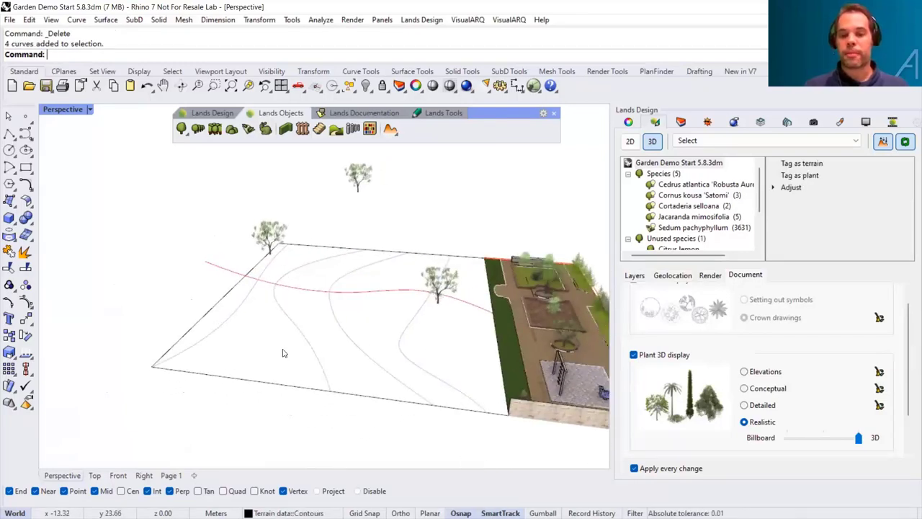
right_click_drag(310, 325, 371, 325)
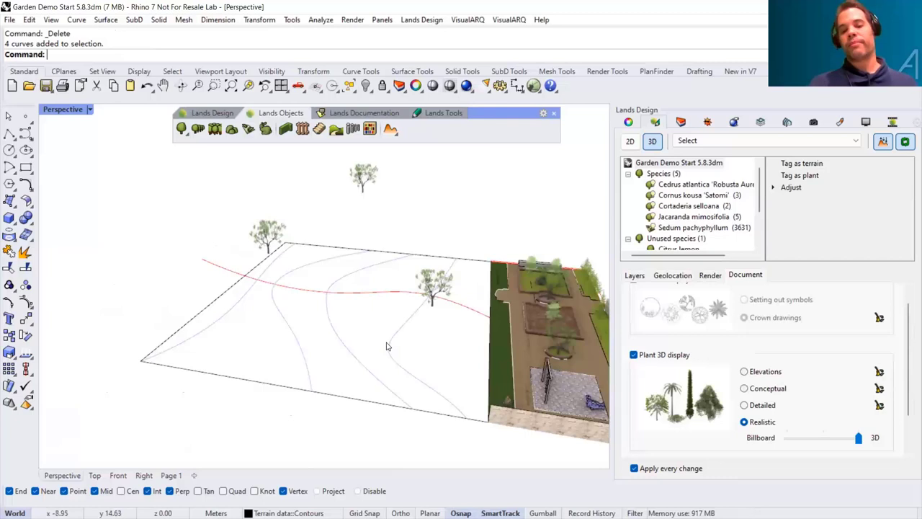
scroll(387, 345, "up", 2)
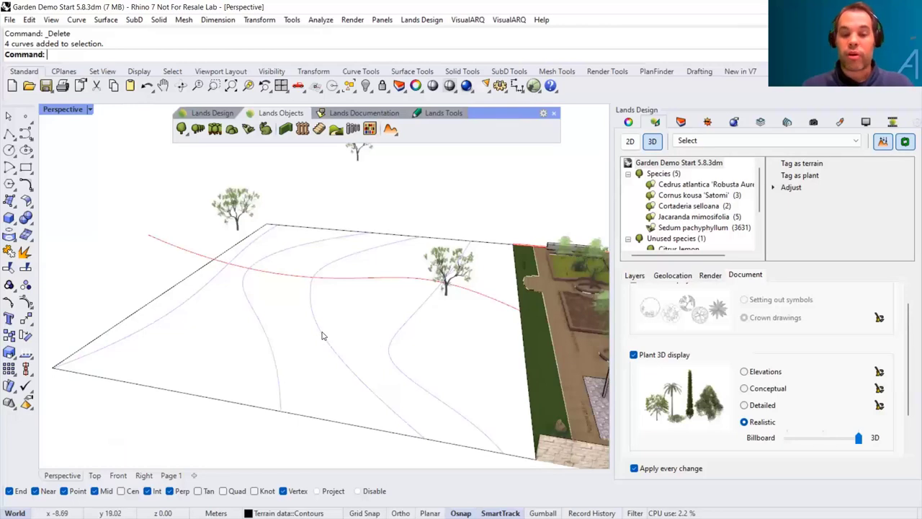
right_click_drag(304, 323, 216, 338)
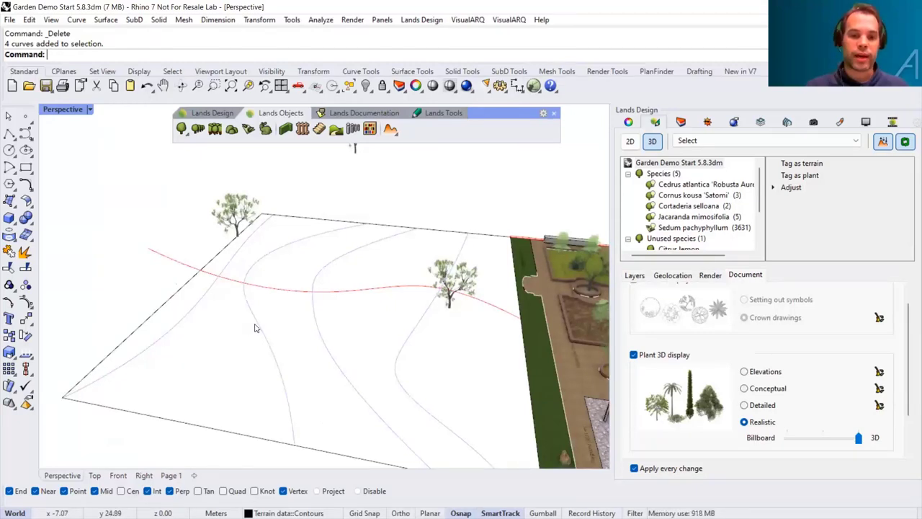
key("Escape")
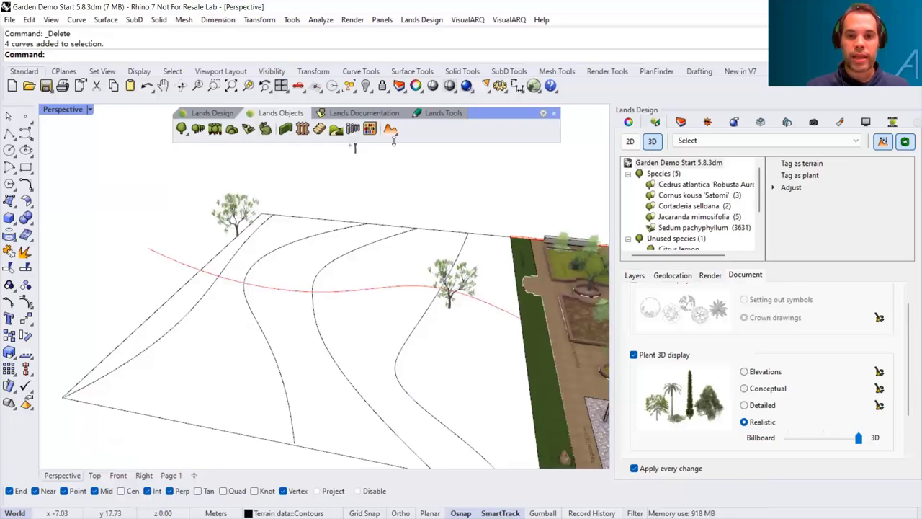
Step: Start Elevate Curves and draw a line across the four contour curves
left_click(394, 132)
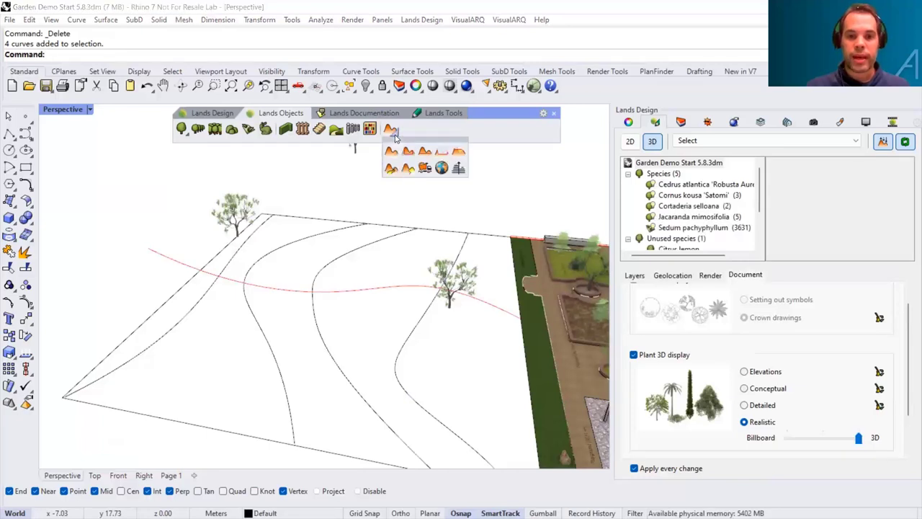
left_click(458, 169)
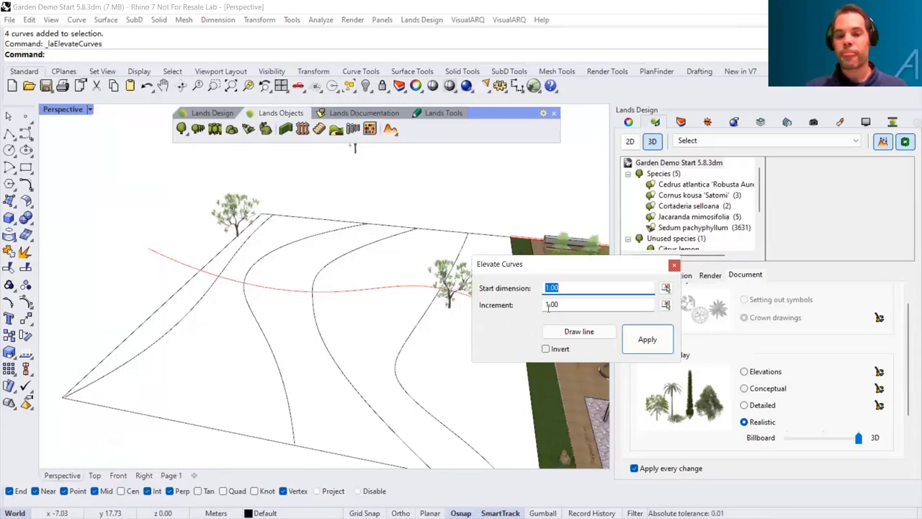
left_click(569, 332)
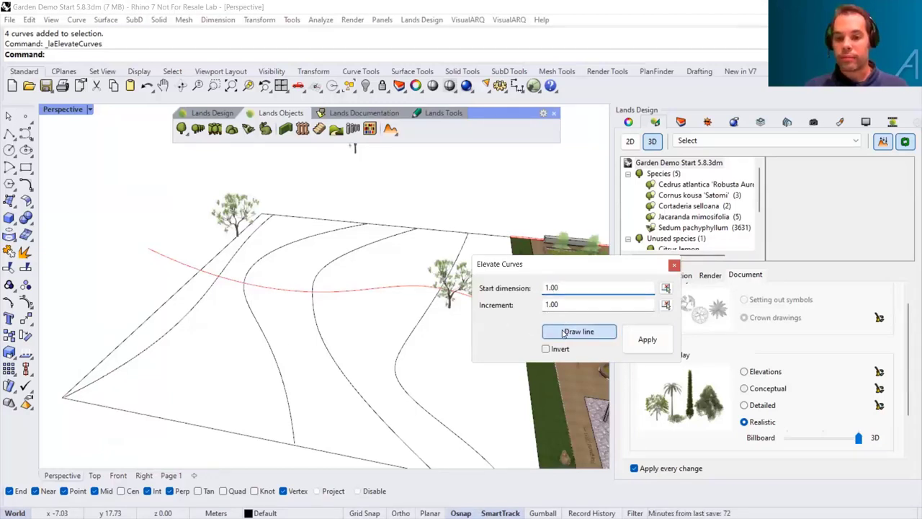
left_click(436, 365)
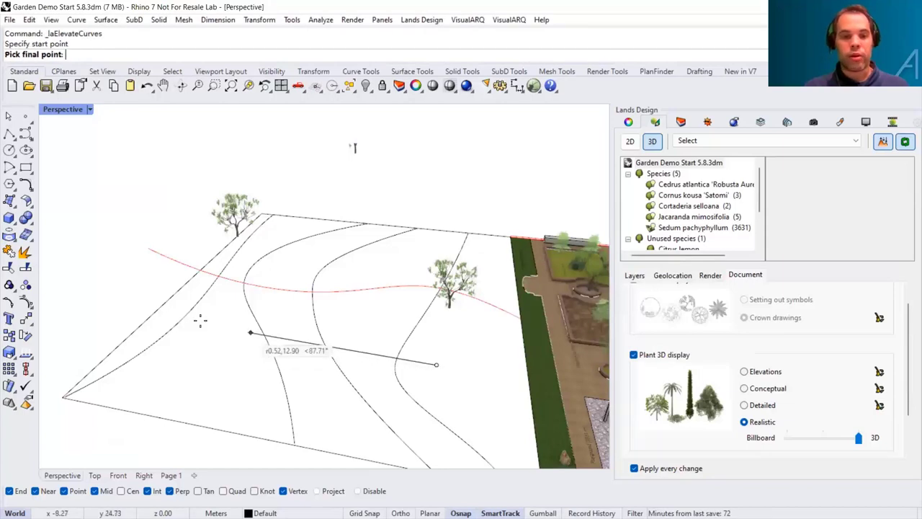
scroll(165, 317, "up", 2)
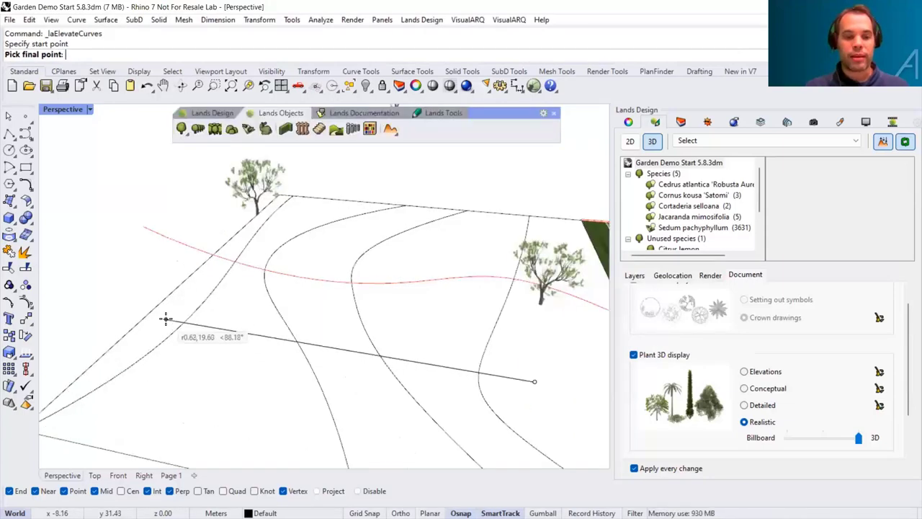
left_click(167, 319)
Step: Set the increment to 0.5 and apply, stepping the curves up from 1.00
double_click(568, 305)
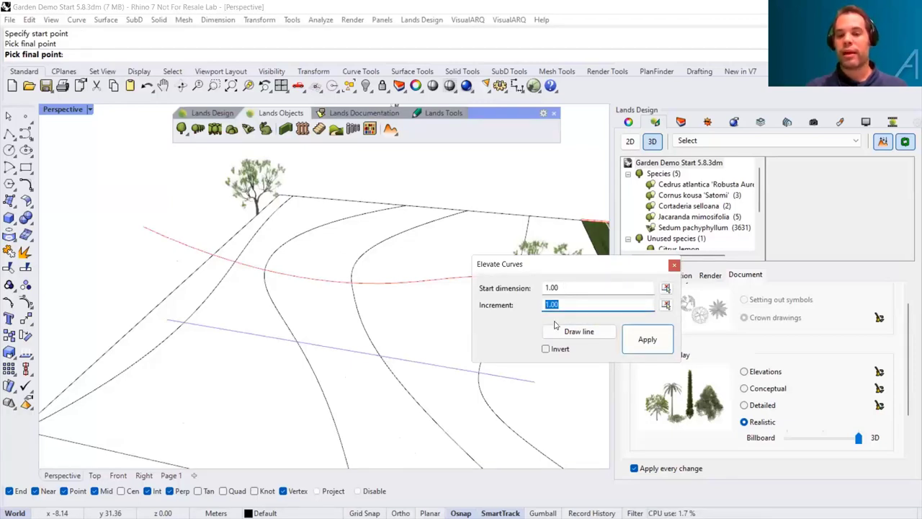
type("0.5")
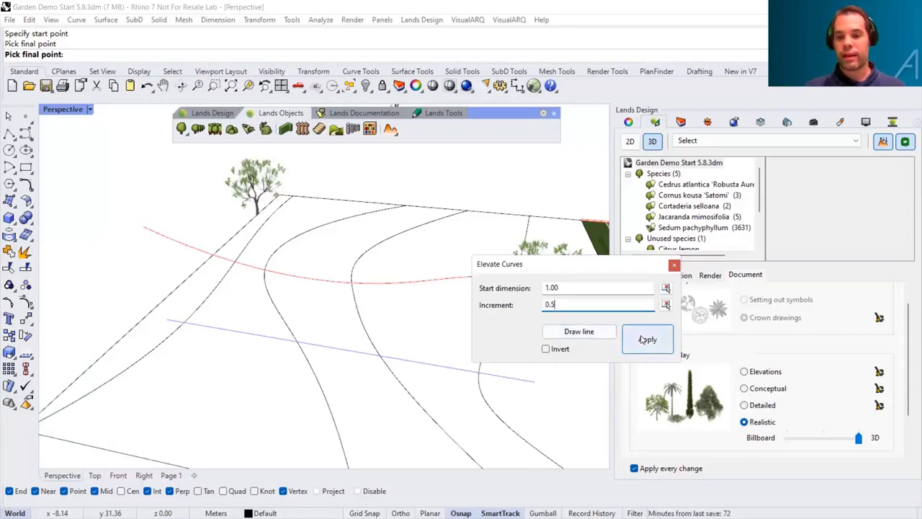
left_click(645, 338)
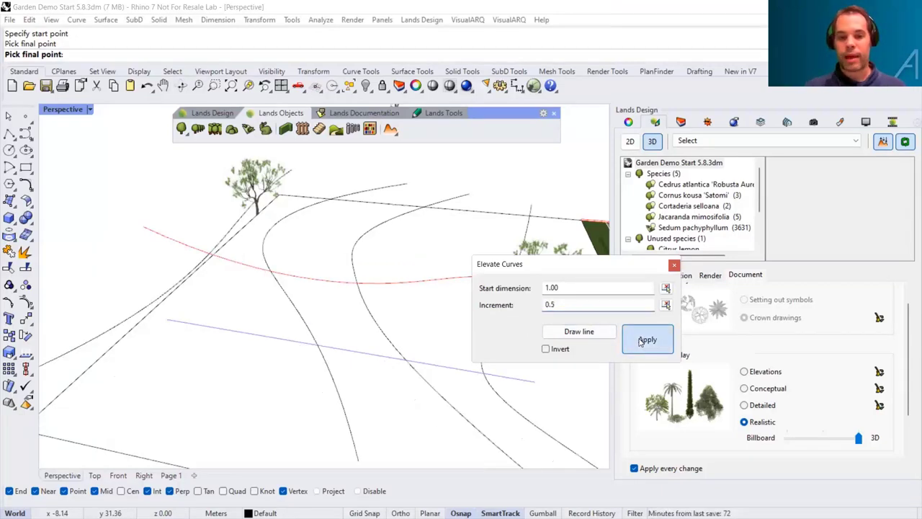
left_click(672, 266)
right_click_drag(460, 316, 385, 317)
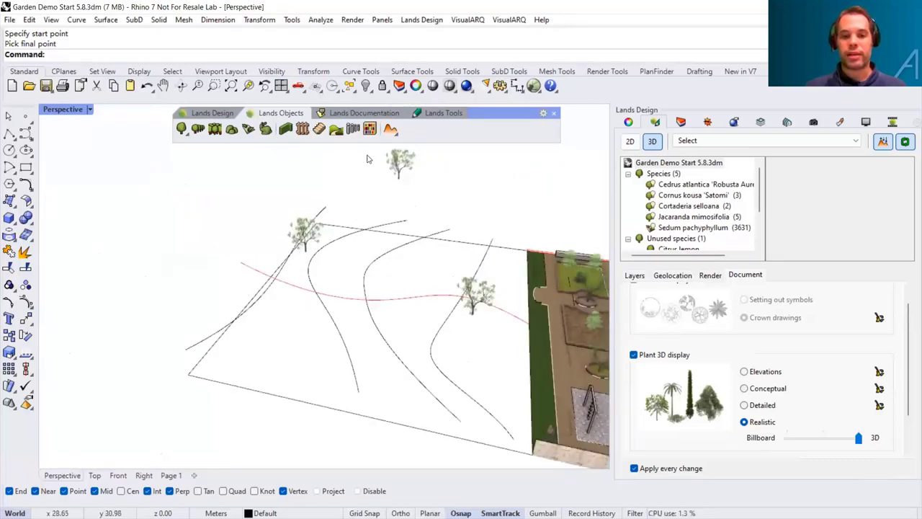
left_click(393, 131)
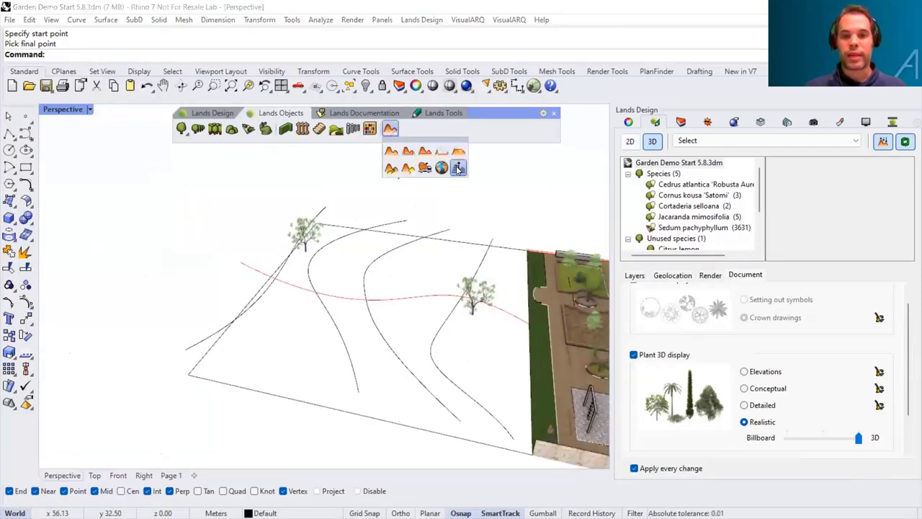
Step: Re-run Elevate Curves along a new line with increment 1, stepping the contours up from 1.00
left_click(458, 168)
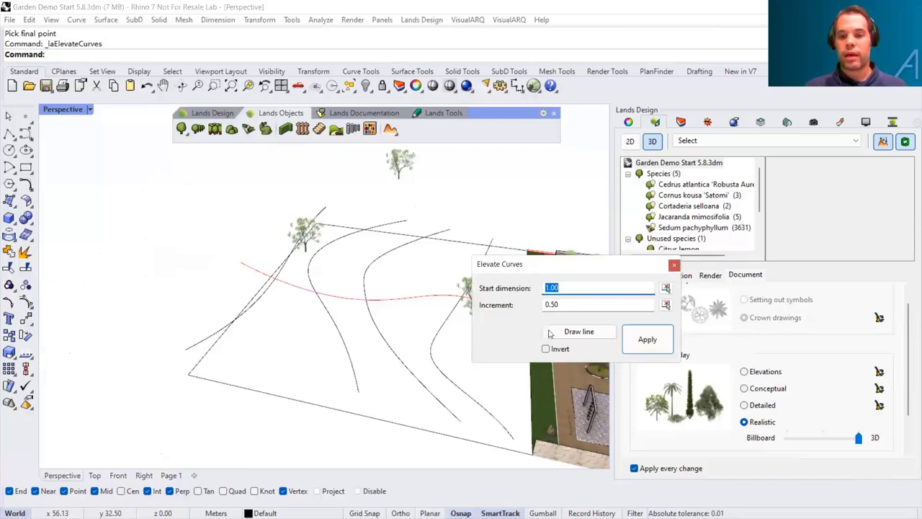
left_click(549, 333)
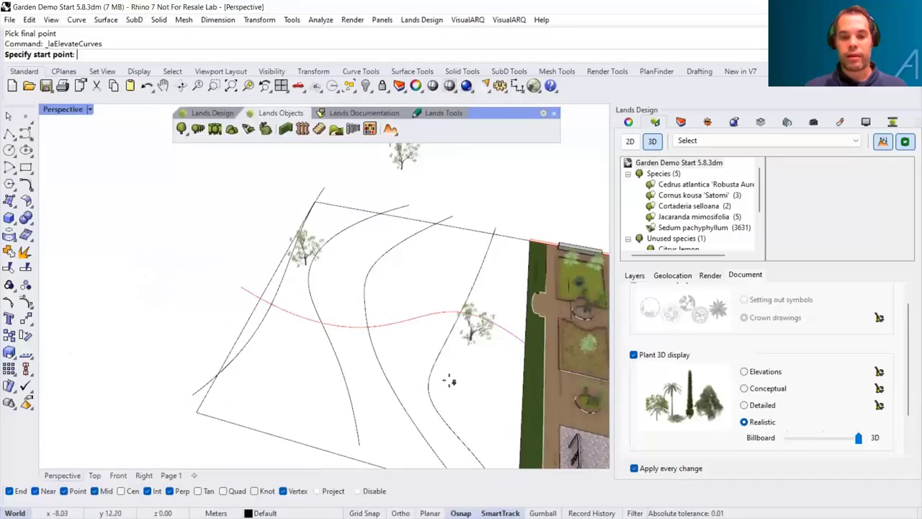
left_click(449, 382)
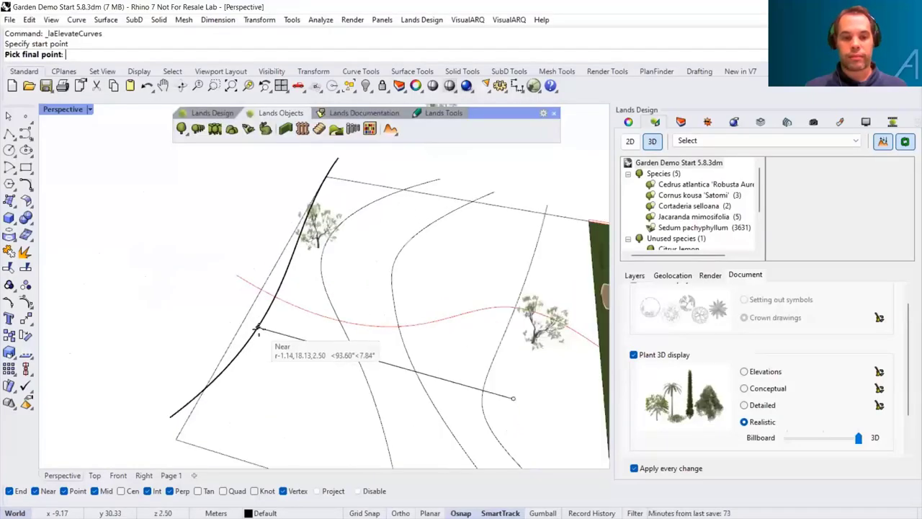
left_click(261, 330)
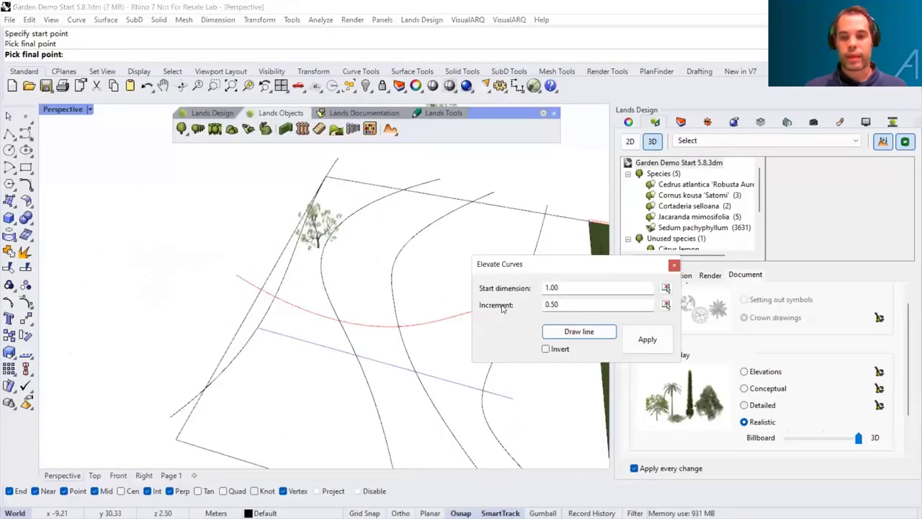
left_click_drag(563, 304, 532, 308)
type("1")
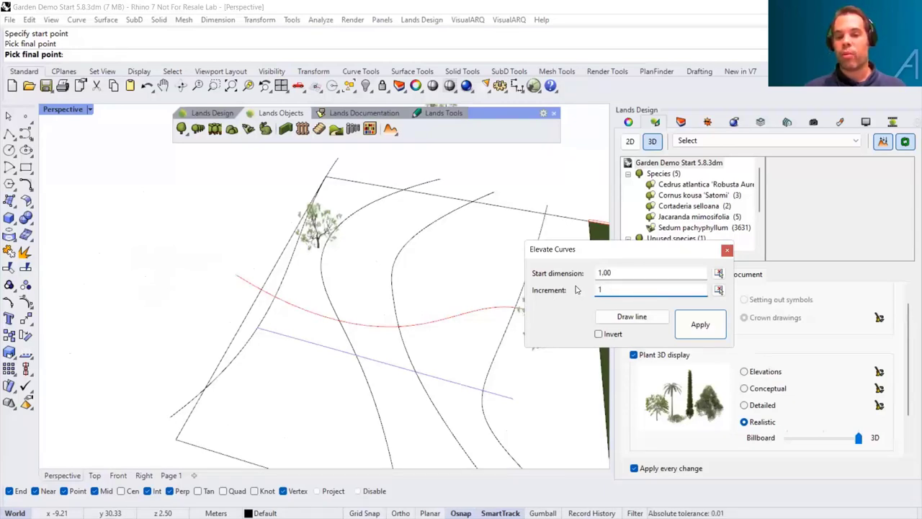
left_click(695, 325)
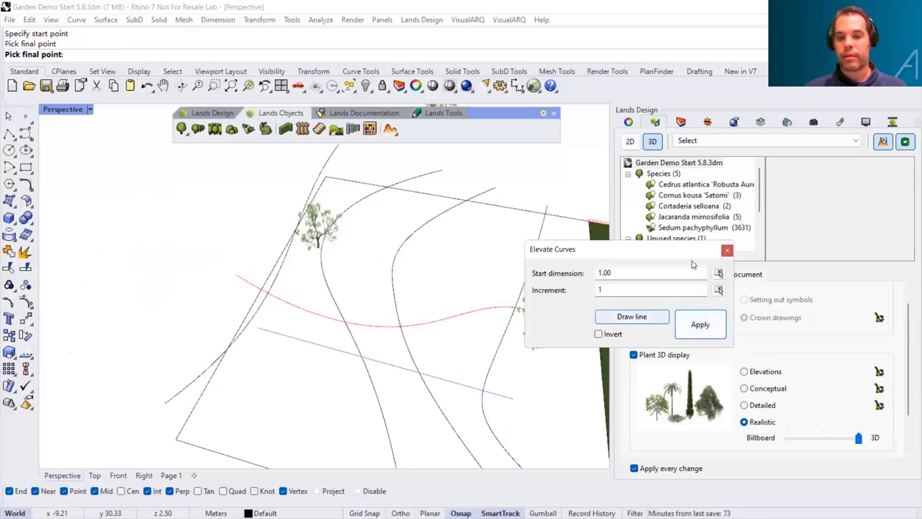
left_click(727, 250)
right_click_drag(490, 324, 312, 274)
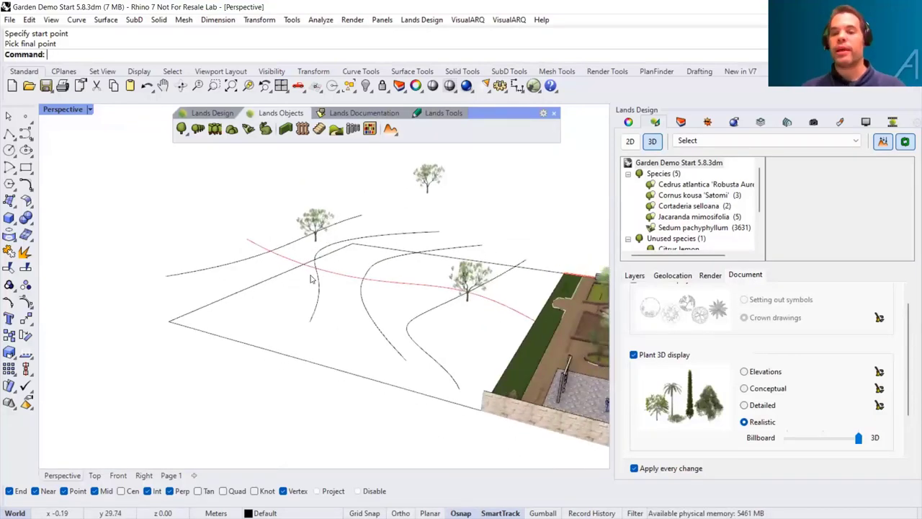
Step: Start a new Terrain and set the X and Y cell sizes to 1
left_click(390, 129)
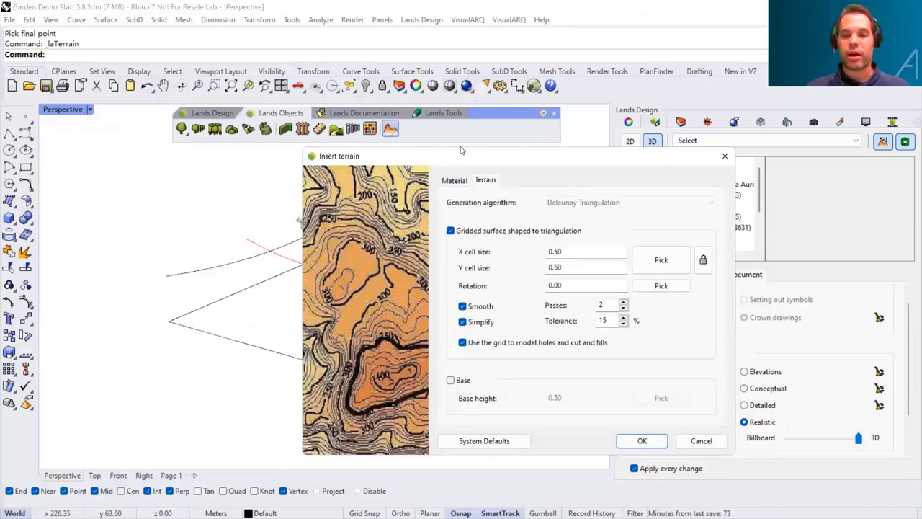
left_click_drag(461, 149, 482, 136)
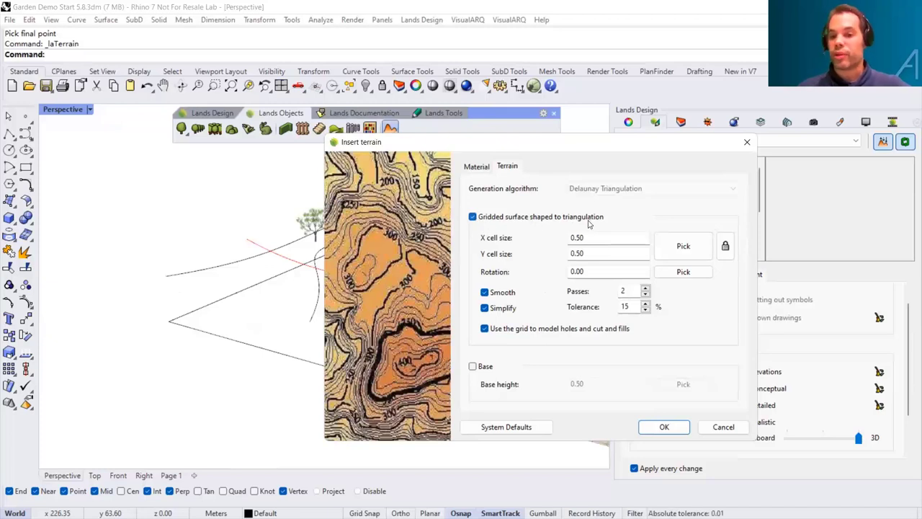
left_click_drag(472, 149, 551, 159)
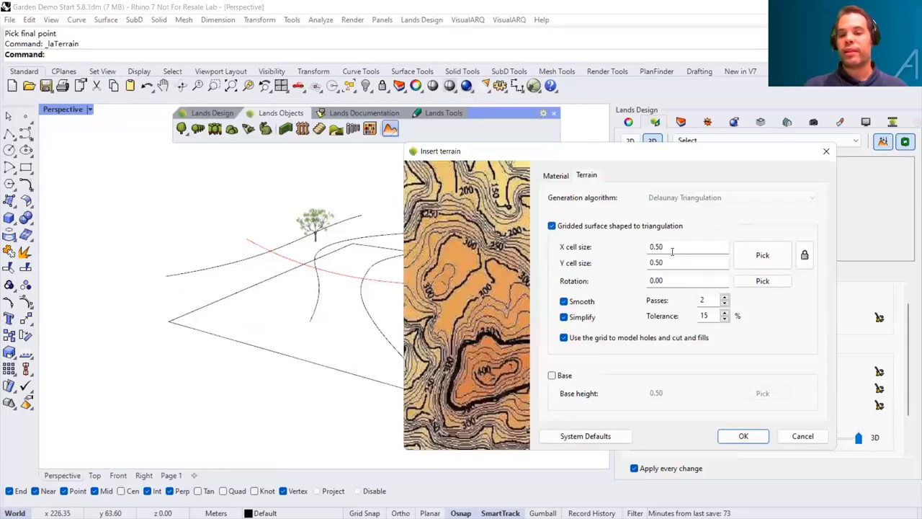
left_click_drag(669, 250, 651, 257)
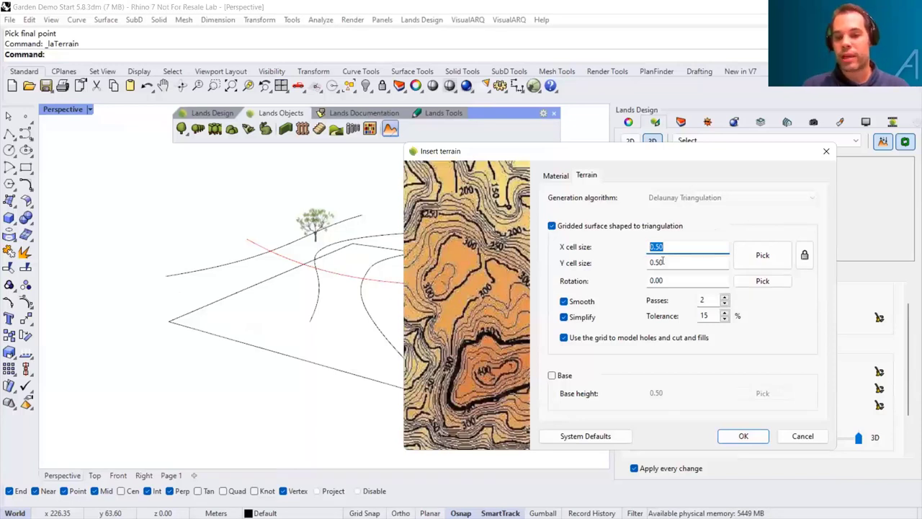
left_click(552, 226)
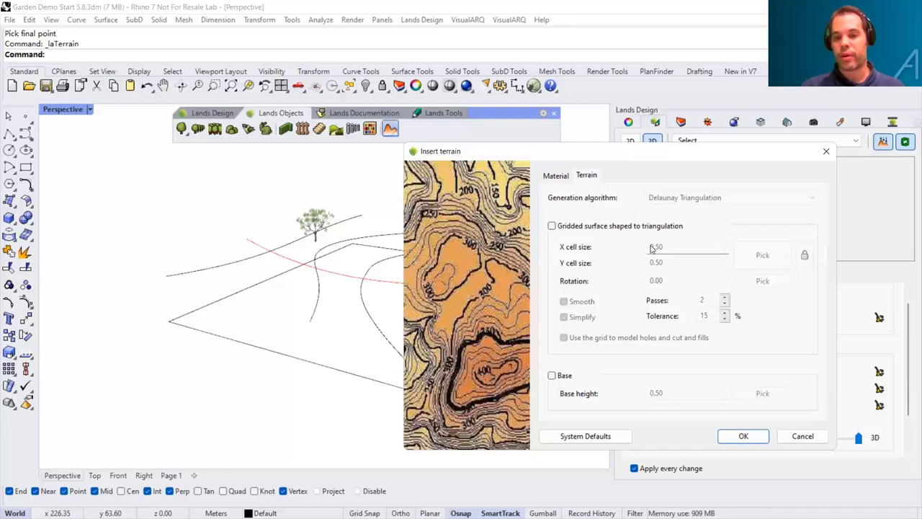
left_click(552, 227)
double_click(657, 247)
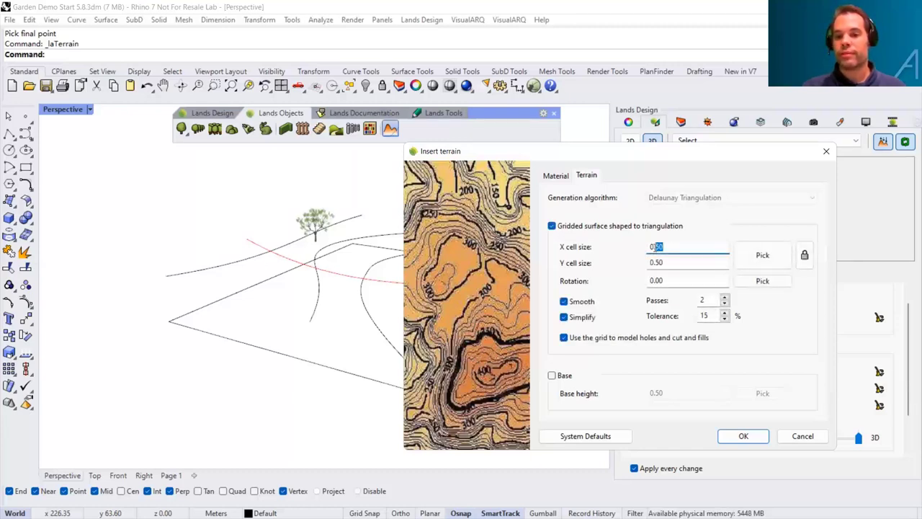
left_click_drag(680, 247, 567, 253)
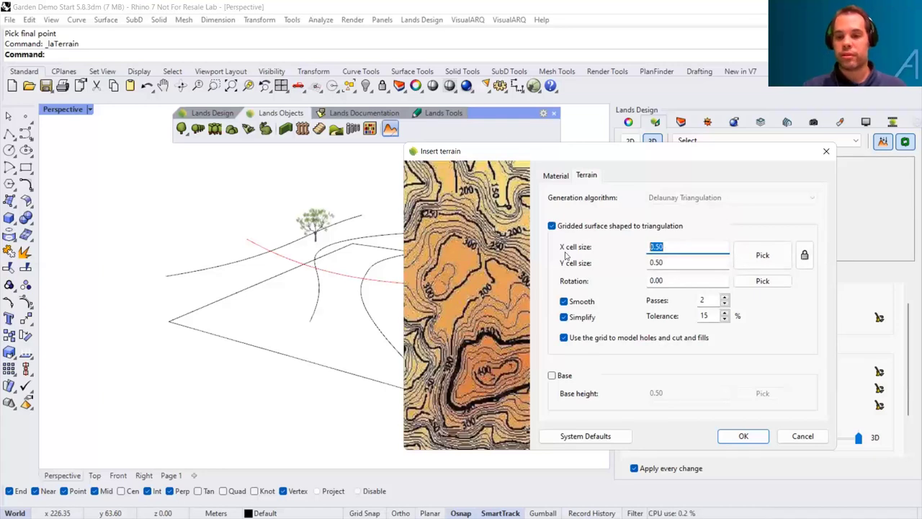
type("1")
left_click_drag(668, 265, 646, 266)
type("1")
left_click(673, 246)
Step: Enable the 0.50 base, confirm, and window-select the contour curves
left_click(553, 376)
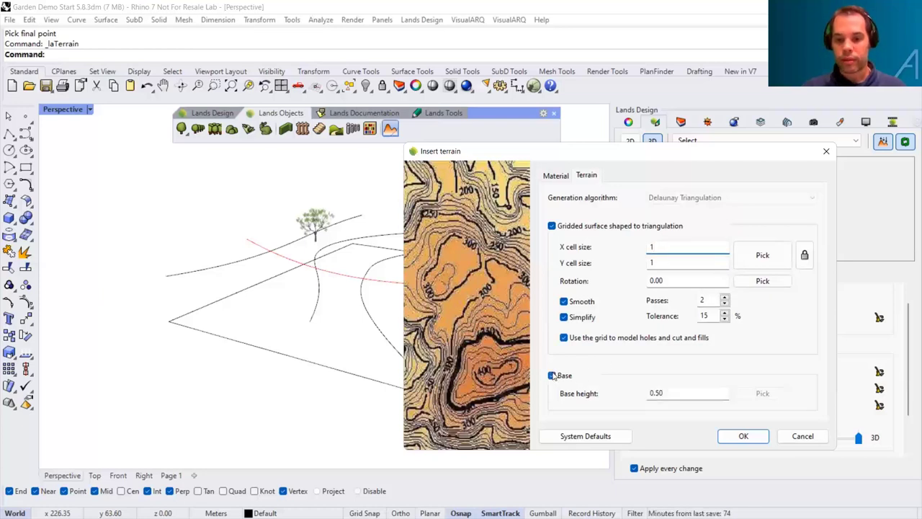
left_click(743, 436)
left_click_drag(440, 345, 292, 307)
left_click(227, 268)
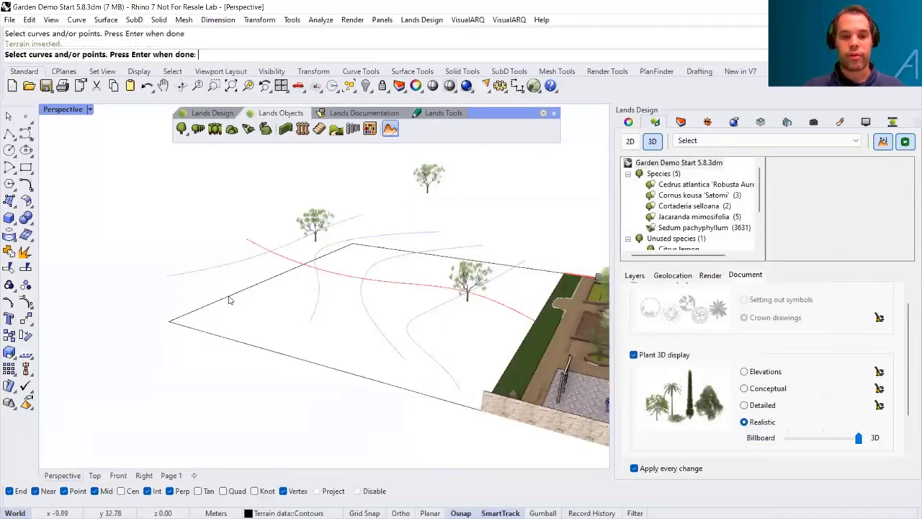
Step: Build the terrain from the contours, hide the Terrain data::Contours layer, and select the terrain
key("Return")
right_click_drag(352, 333, 404, 281)
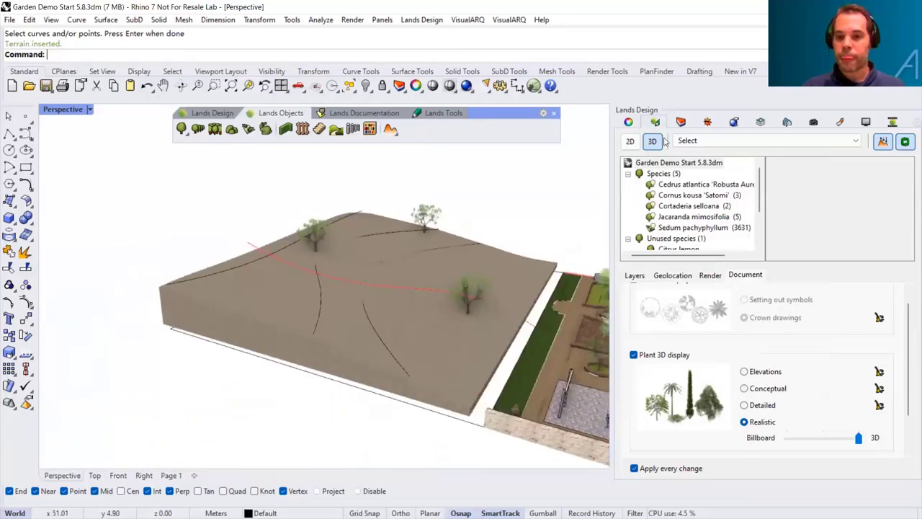
left_click(682, 123)
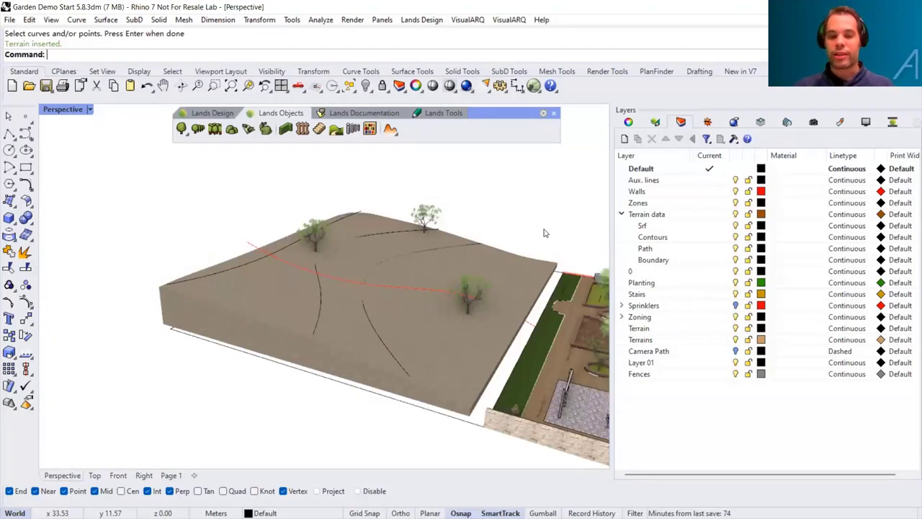
left_click(735, 238)
right_click_drag(376, 279, 364, 288)
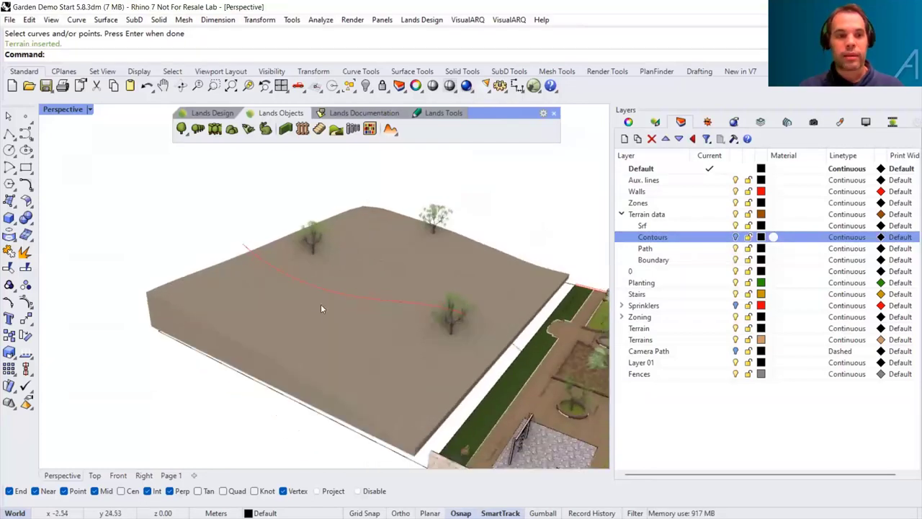
left_click(306, 316)
right_click_drag(307, 321, 266, 304)
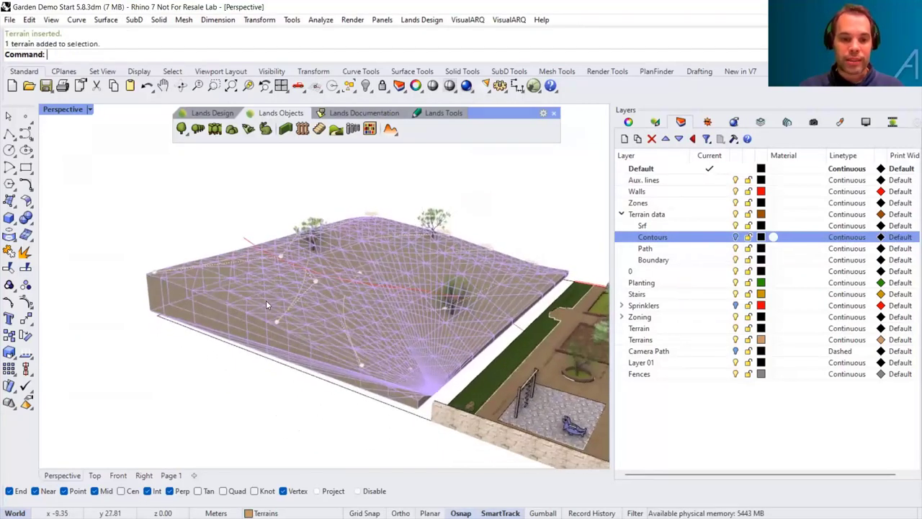
Step: Drag one terrain control point up about 0.56 m, then hide the grips
scroll(288, 358, "up", 3)
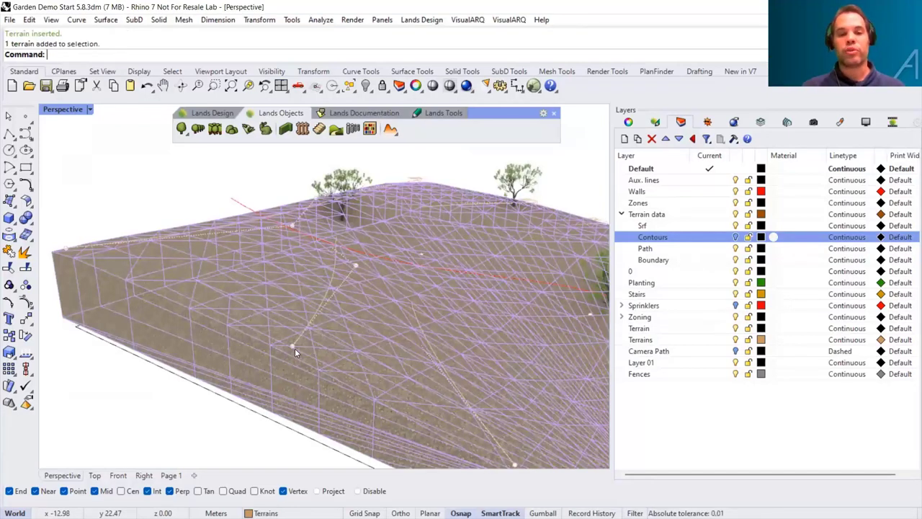
left_click(63, 250)
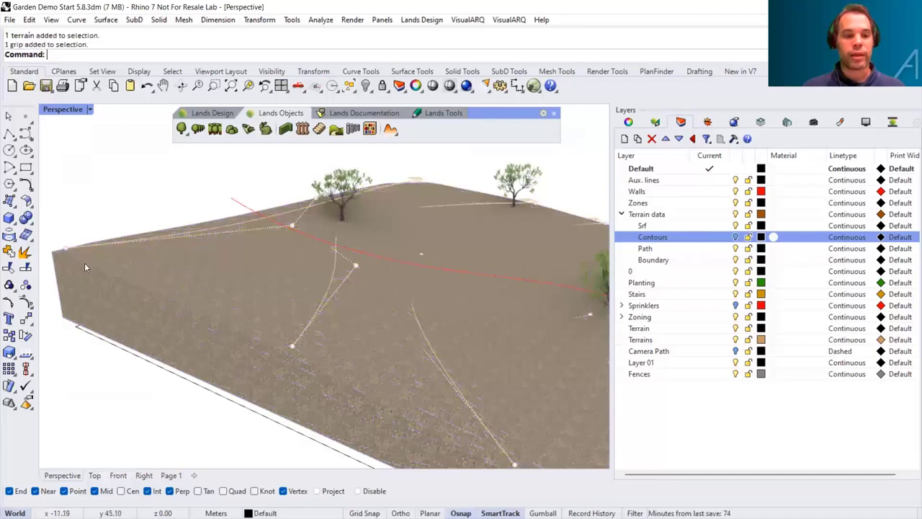
left_click_drag(72, 257, 90, 338)
right_click_drag(105, 336, 266, 322)
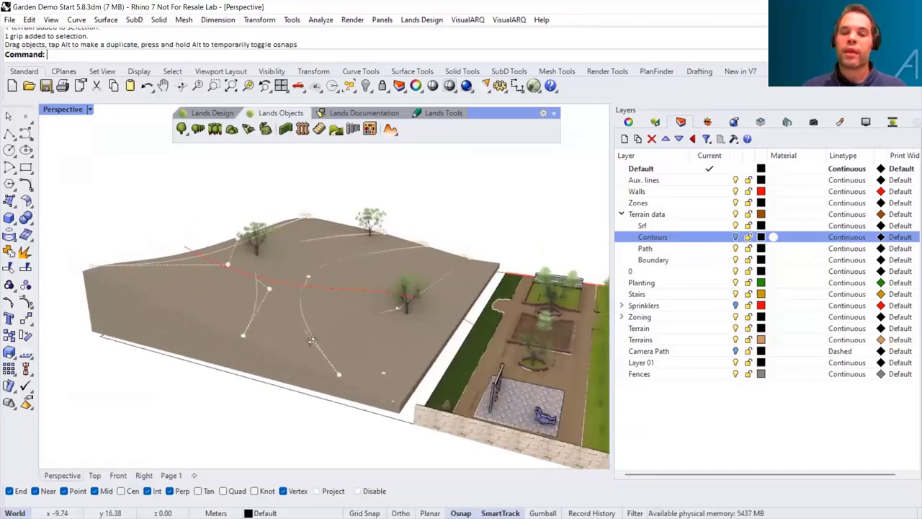
scroll(302, 339, "up", 1)
scroll(303, 339, "up", 1)
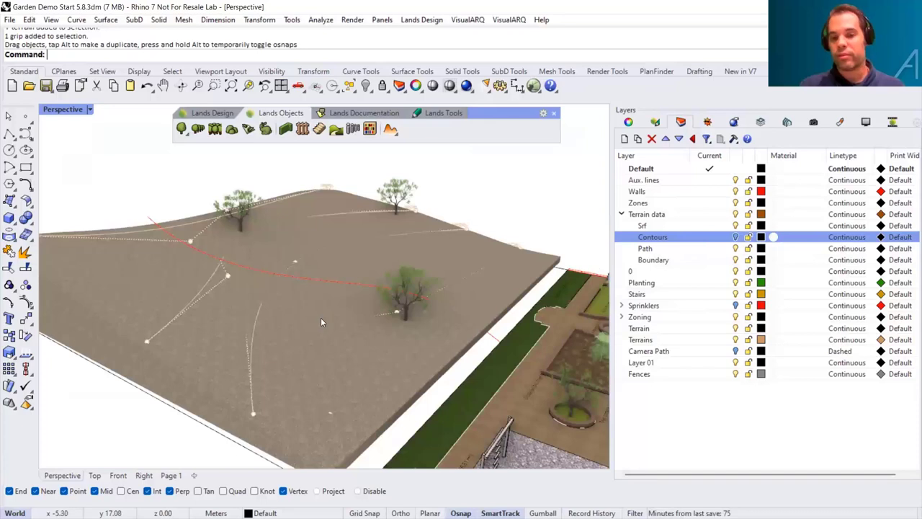
mouse_move(322, 317)
right_mouse_down()
mouse_move(339, 289)
mouse_move(499, 333)
right_mouse_up()
key("Escape")
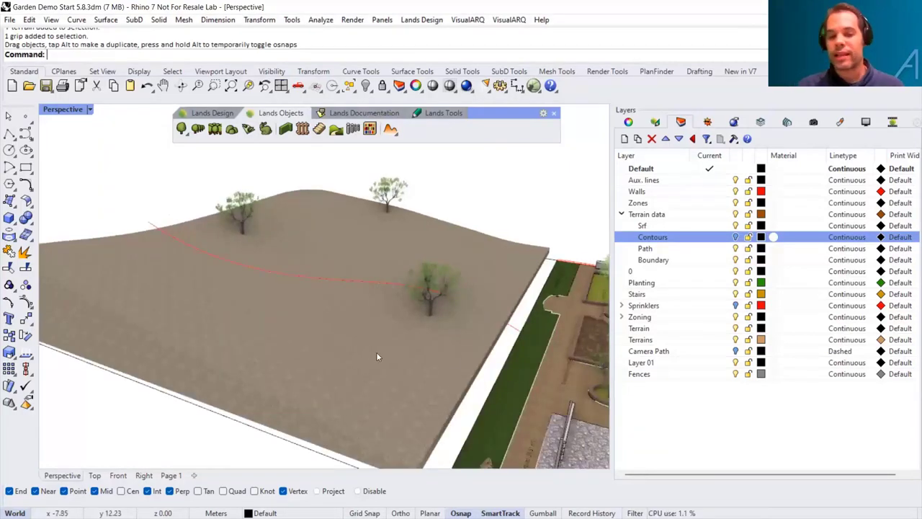
Step: Add the red curve to the terrain with Add Contour so the terrain rebuilds along it
left_click(394, 134)
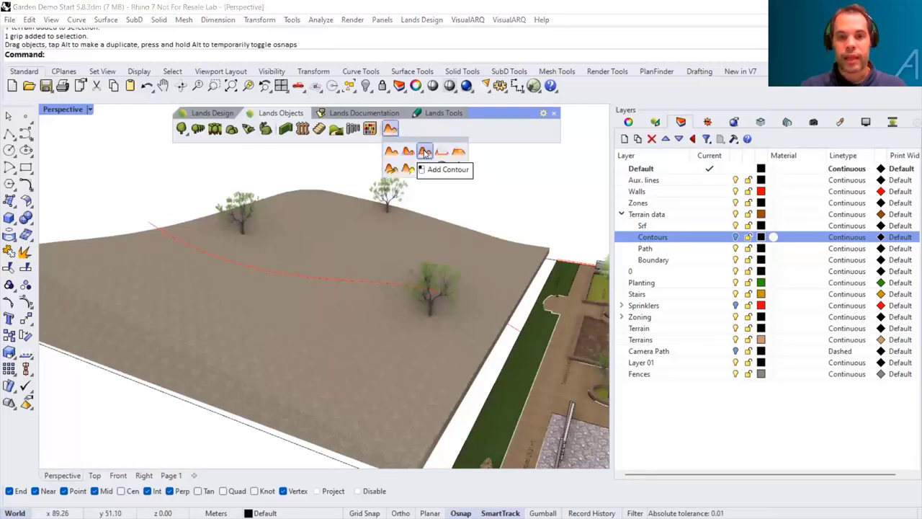
left_click(424, 153)
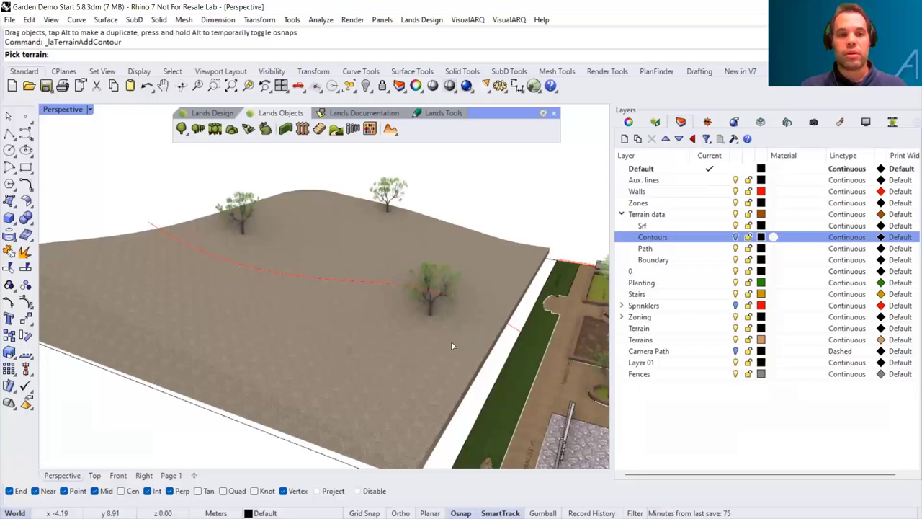
left_click(358, 338)
key("Return")
right_click_drag(476, 356, 552, 353)
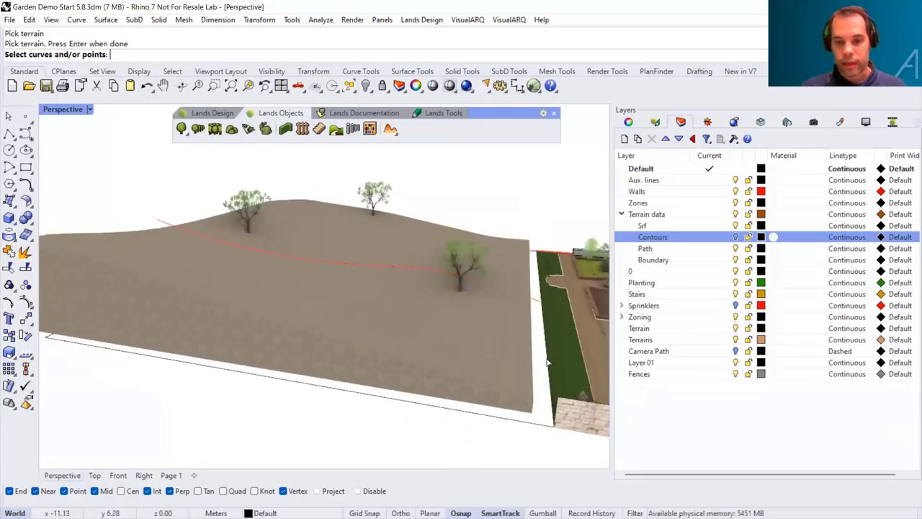
left_click(560, 375)
left_click(581, 391)
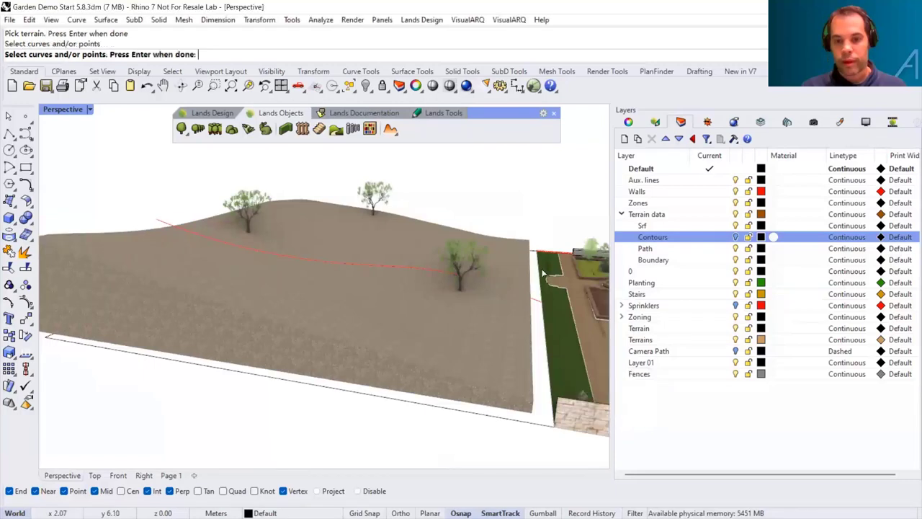
left_click(559, 281)
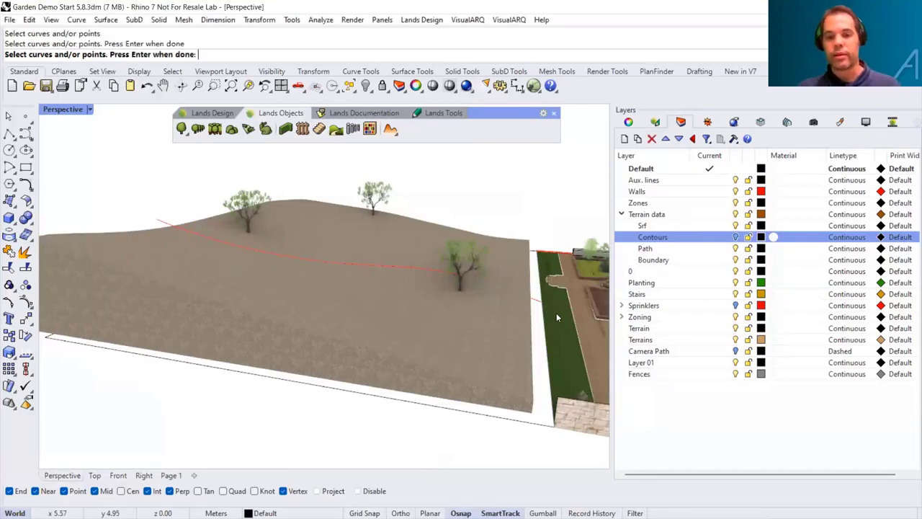
key("Return")
right_click_drag(540, 294, 416, 295)
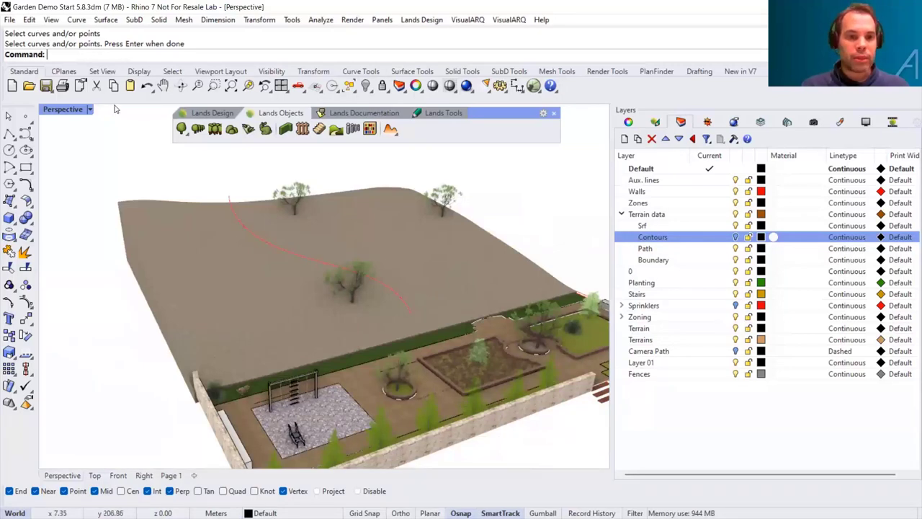
Step: Switch the Perspective view to Ghosted display and select the terrain's boundary curve
left_click(90, 109)
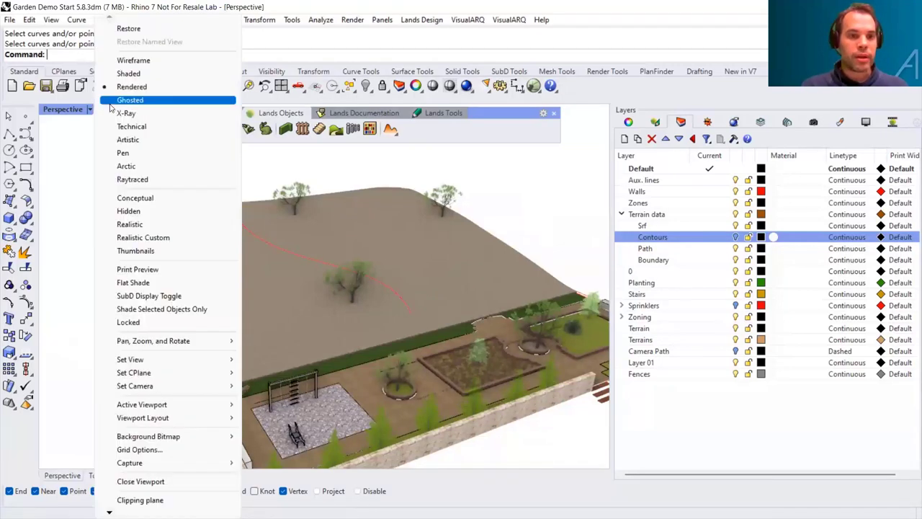
left_click(119, 101)
right_click_drag(188, 262, 171, 304)
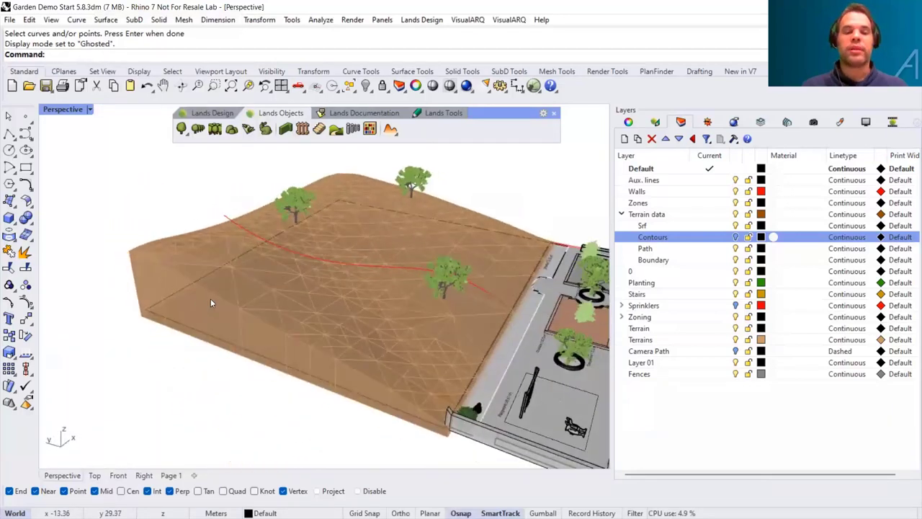
scroll(144, 311, "up", 2)
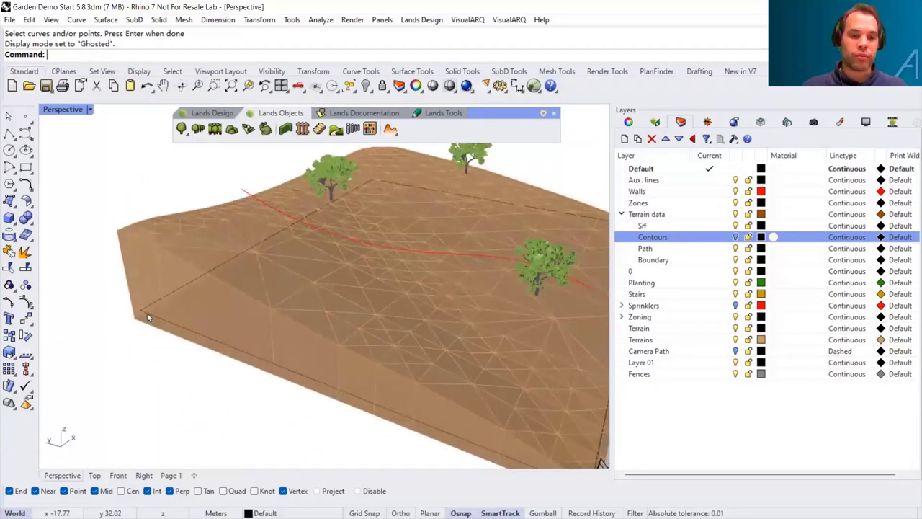
left_click(147, 314)
scroll(147, 320, "down", 3)
Step: Check the terrain from the Top view, then return to the Perspective view
right_click_drag(256, 336, 142, 372)
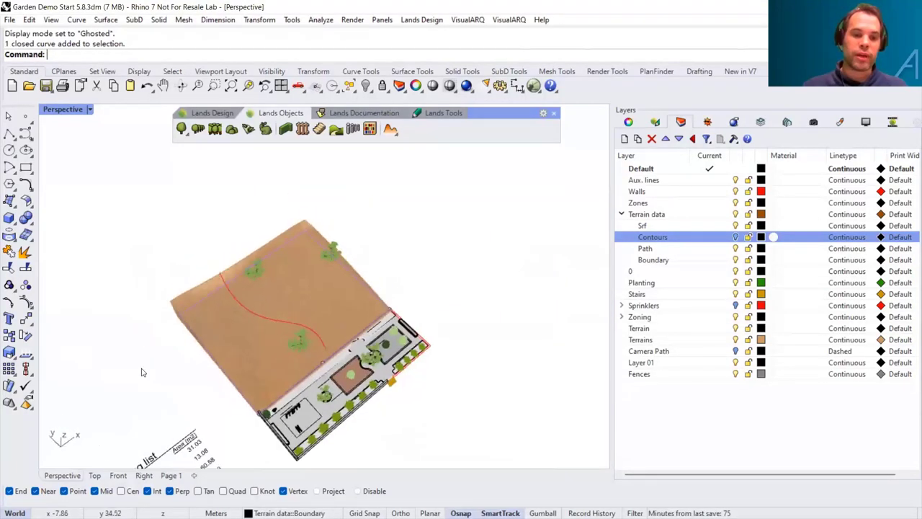
left_click(94, 476)
right_click_drag(323, 247, 284, 227)
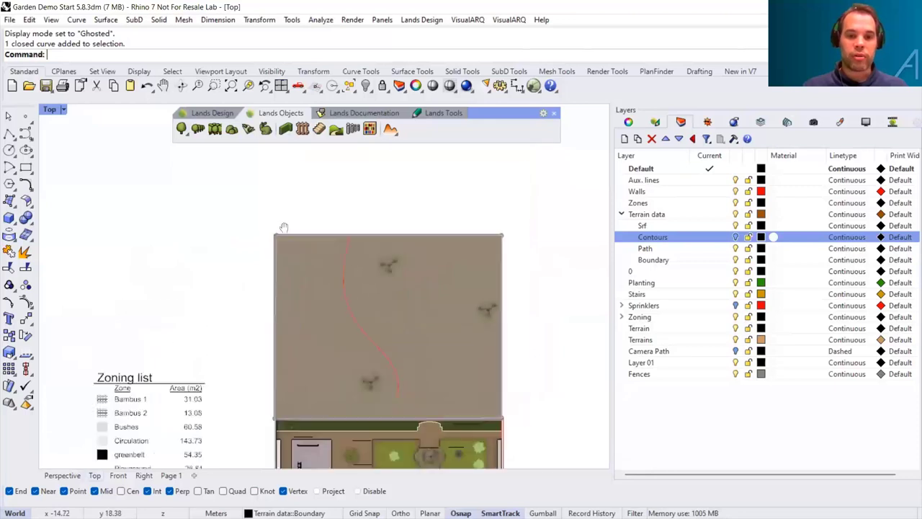
scroll(284, 245, "up", 4)
scroll(288, 299, "down", 3)
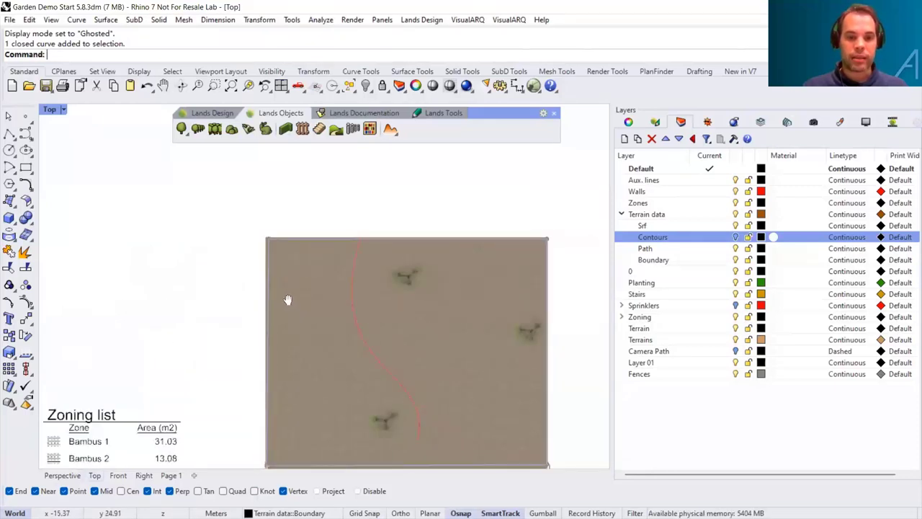
scroll(288, 300, "down", 2)
left_click(63, 475)
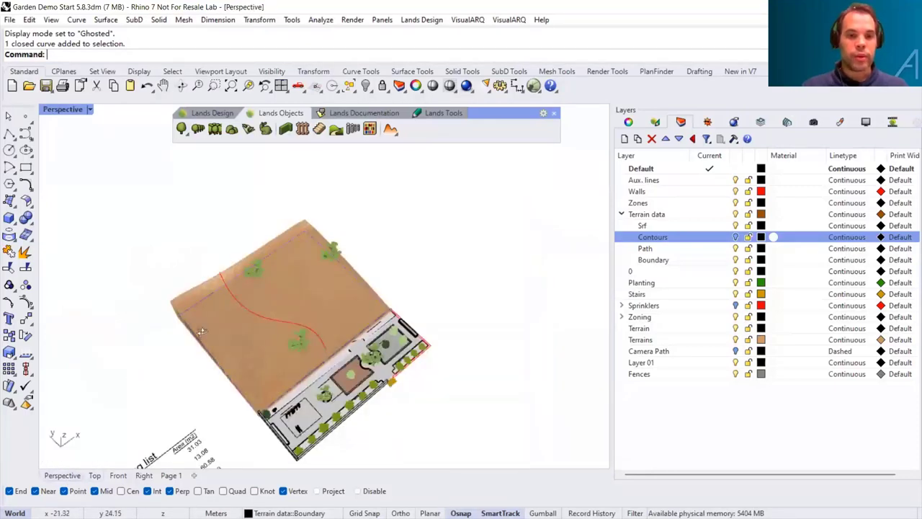
right_click_drag(201, 331, 216, 303)
Step: Rebuild the terrain within the closed boundary curve using Pick Boundary
left_click(392, 131)
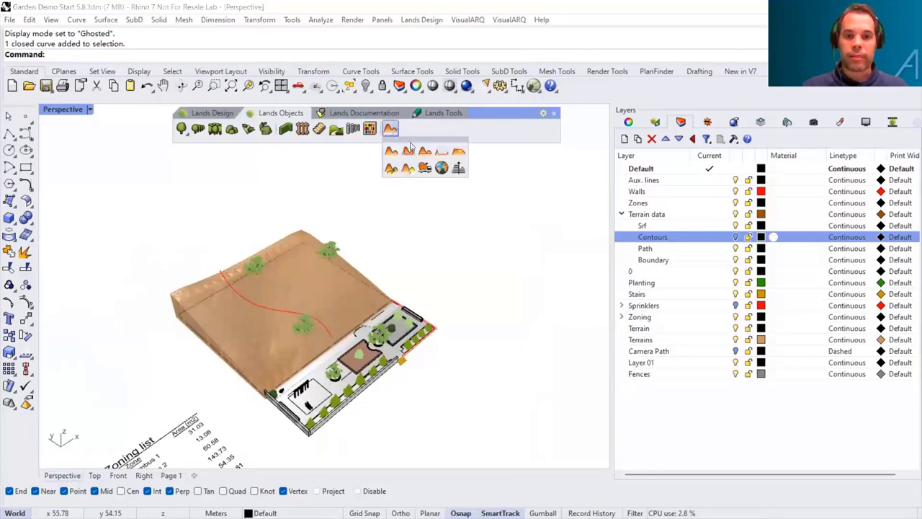
left_click(408, 152)
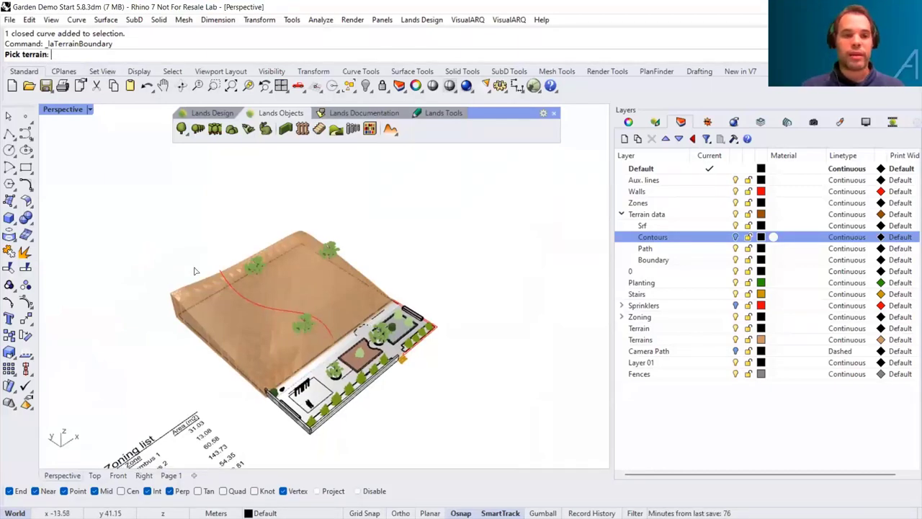
scroll(196, 270, "up", 5)
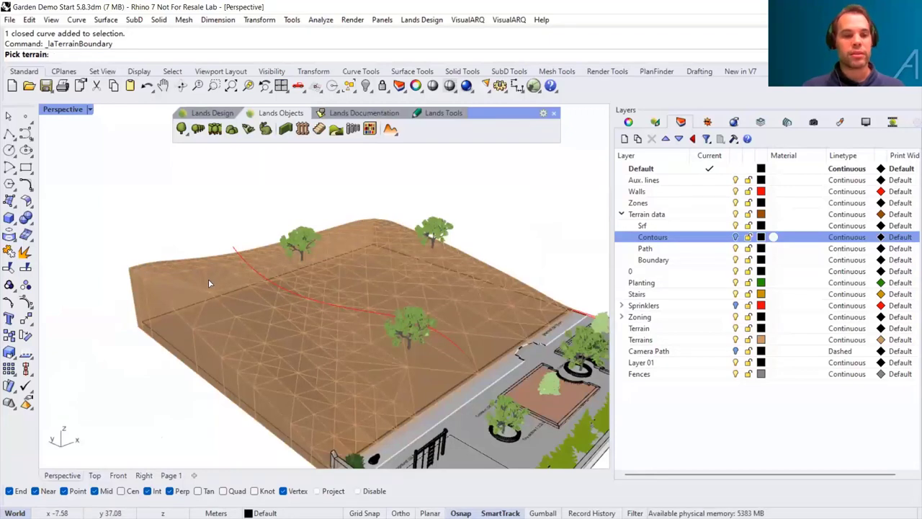
left_click(168, 280)
key("Return")
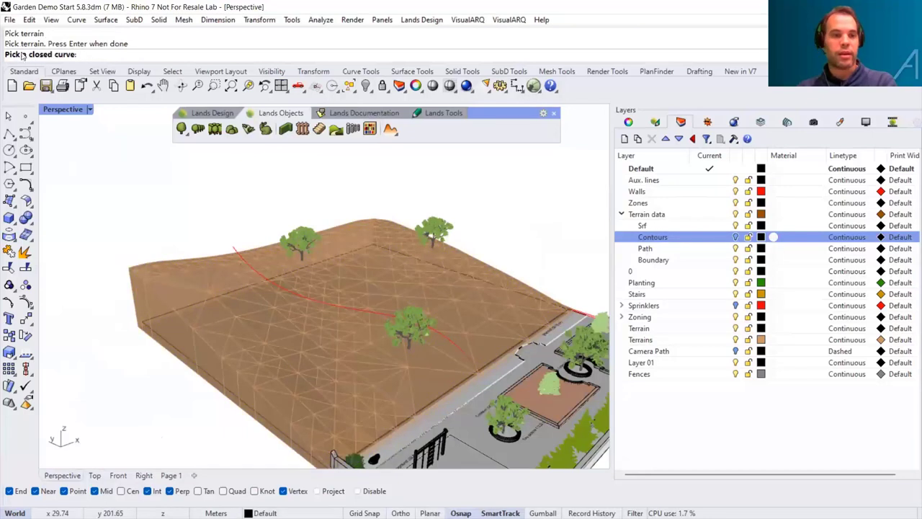
left_click(151, 324)
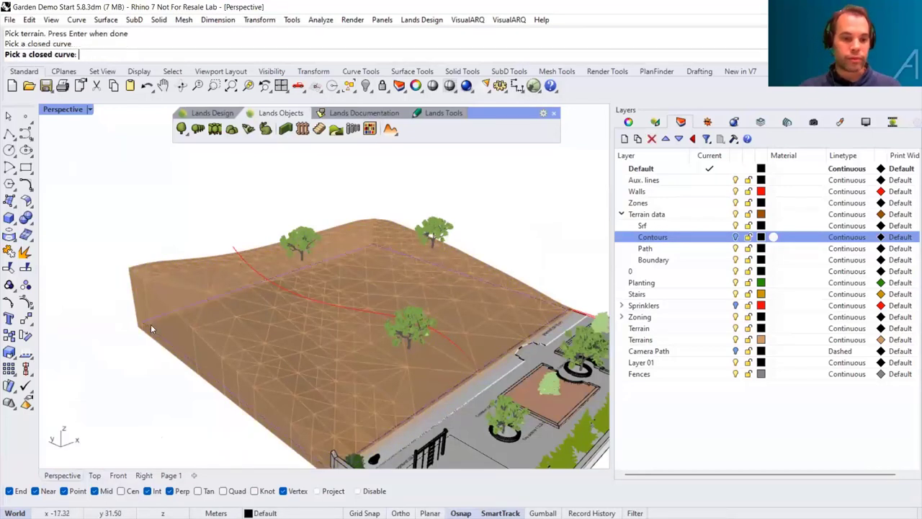
Step: Orbit around the rebuilt terrain to inspect its denser mesh and solid sides
right_click_drag(173, 333, 198, 201)
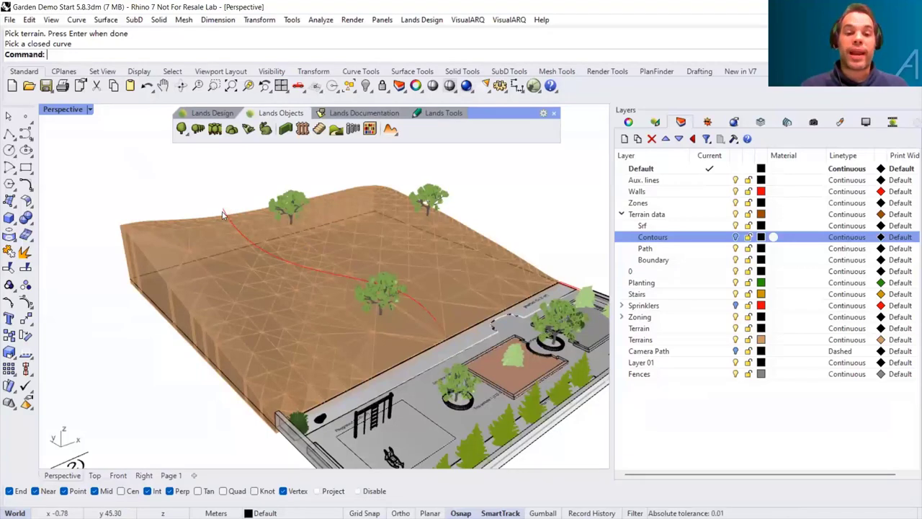
right_click_drag(376, 288, 282, 240)
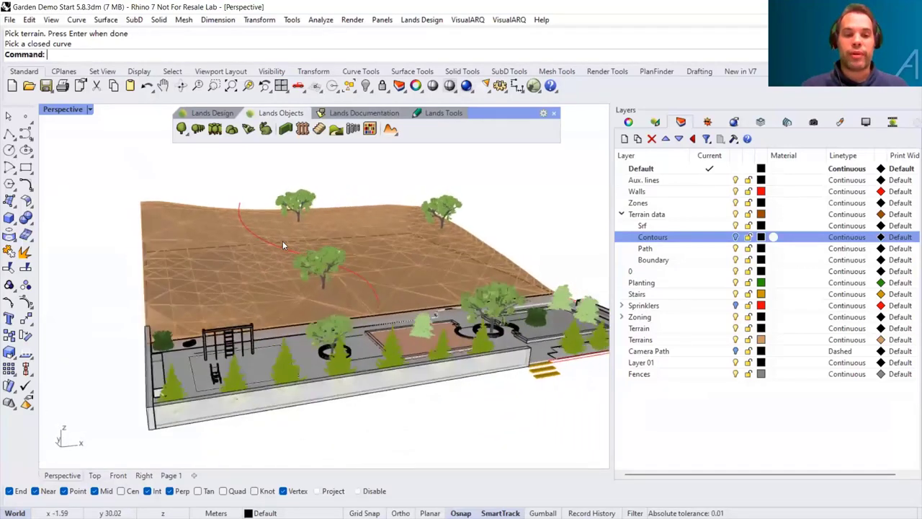
scroll(282, 241, "up", 8)
right_click_drag(226, 223, 263, 212)
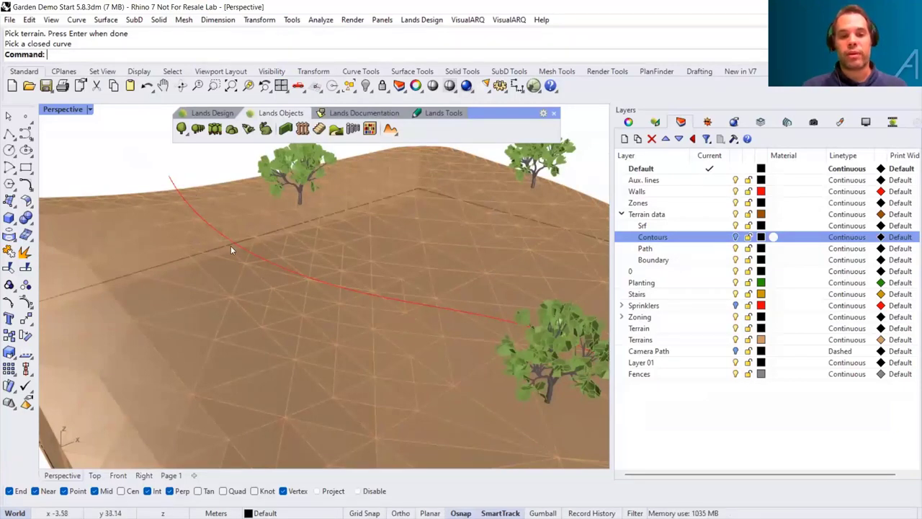
right_click_drag(452, 299, 392, 240)
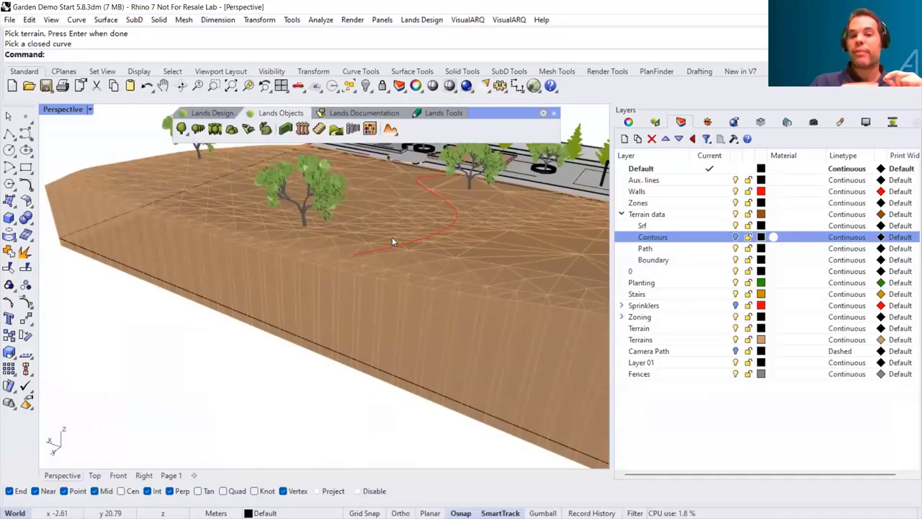
right_click_drag(389, 238, 359, 288)
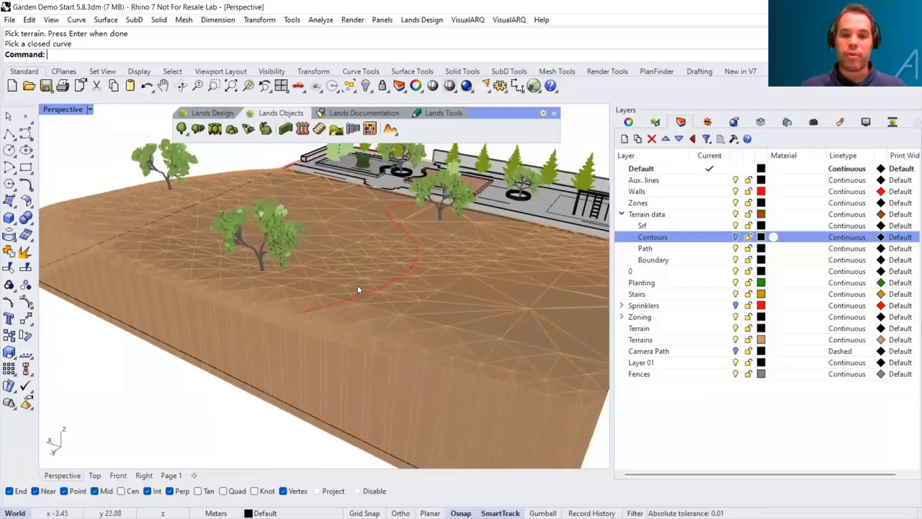
right_click_drag(391, 258, 411, 262)
Step: Pick the terrain, then choose the red curve from the Selection Menu
left_click(412, 267)
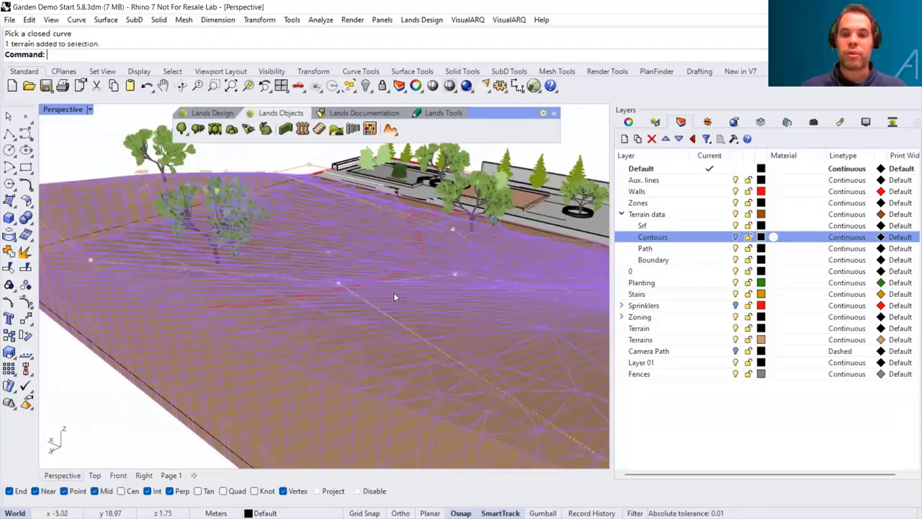
key("Return")
left_click(421, 266)
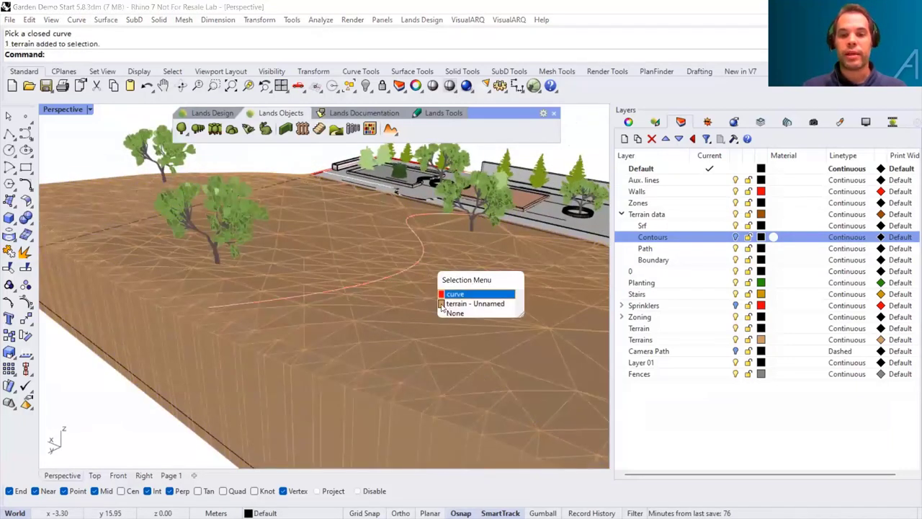
left_click(461, 291)
right_click_drag(461, 290, 249, 304)
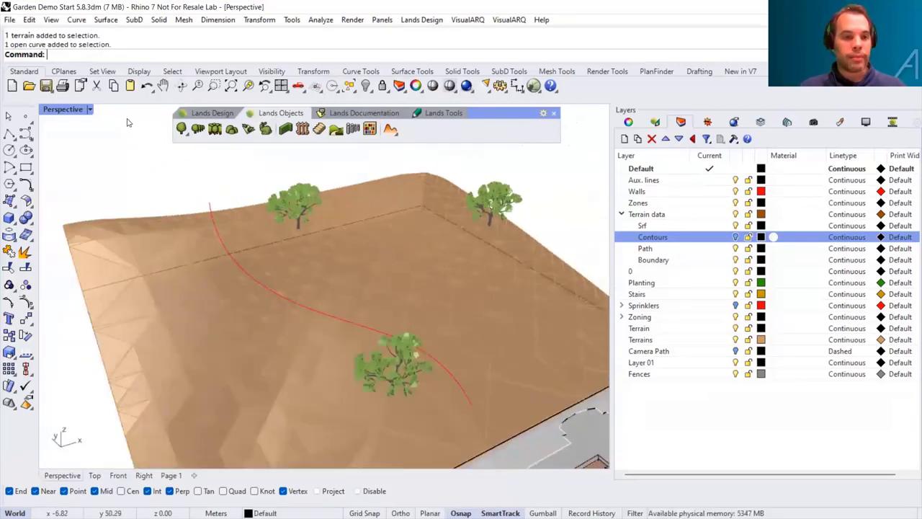
Step: Switch the Perspective viewport to Rendered display
left_click(90, 109)
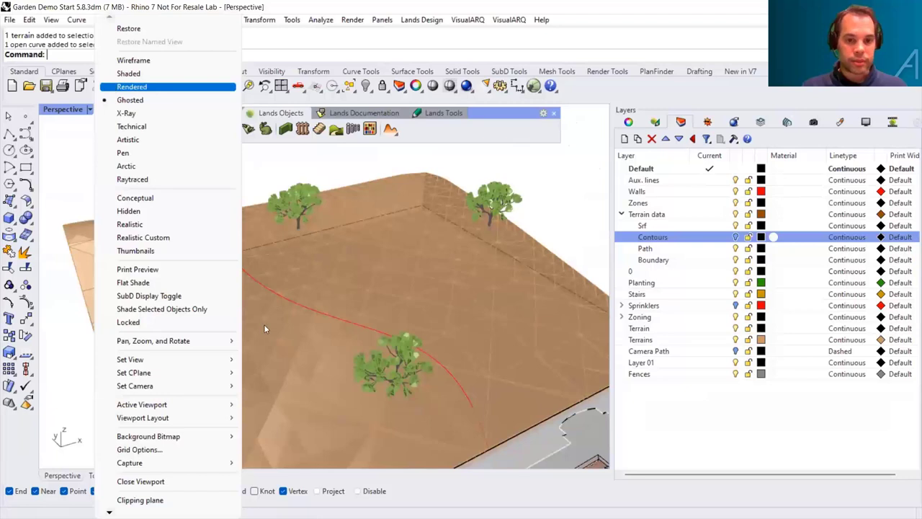
scroll(259, 317, "down", 2)
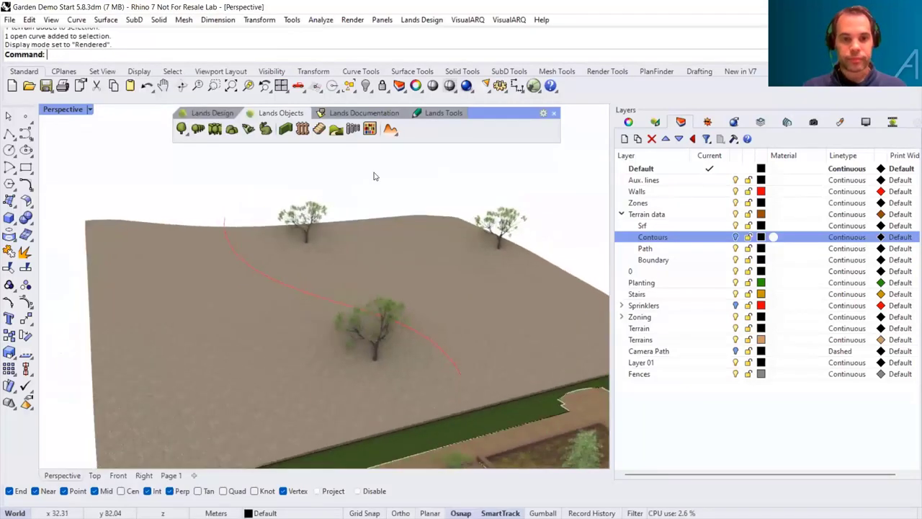
left_click(392, 129)
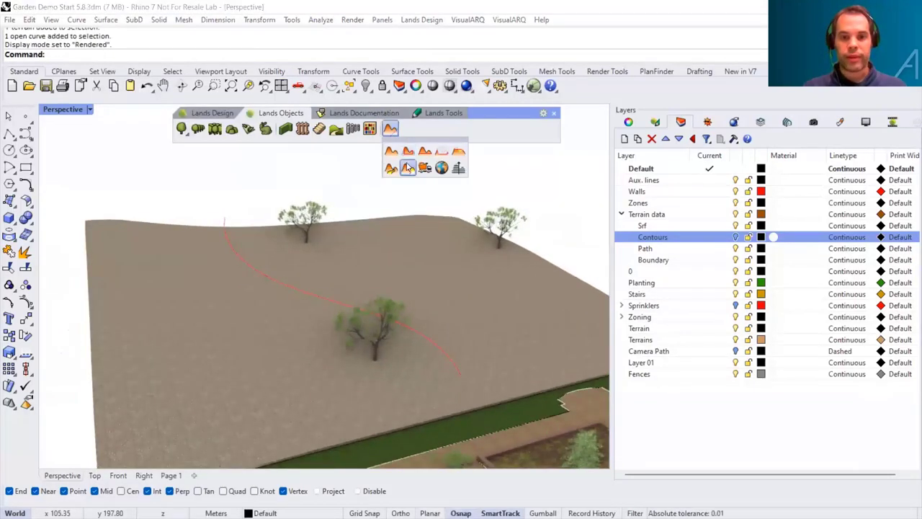
Step: Add a path to the terrain with width 3 and 45° slope along the red curve
left_click(391, 168)
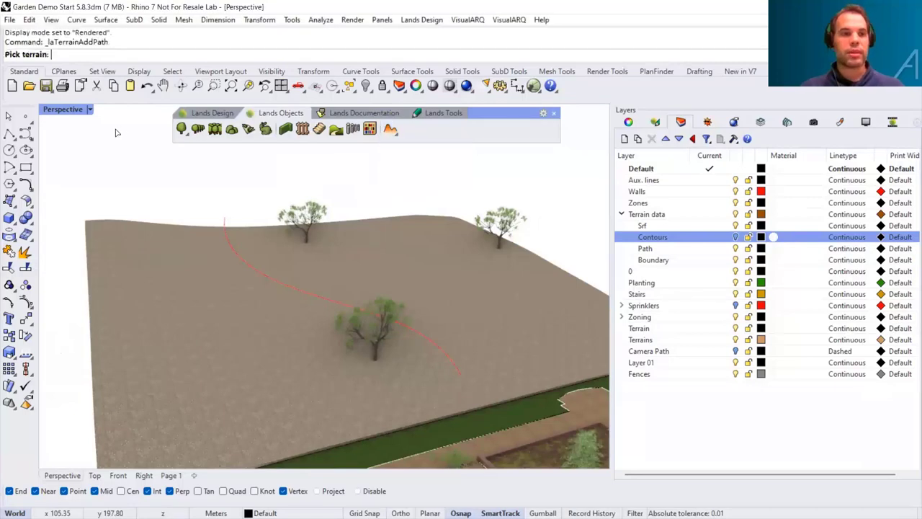
left_click(168, 277)
key("Return")
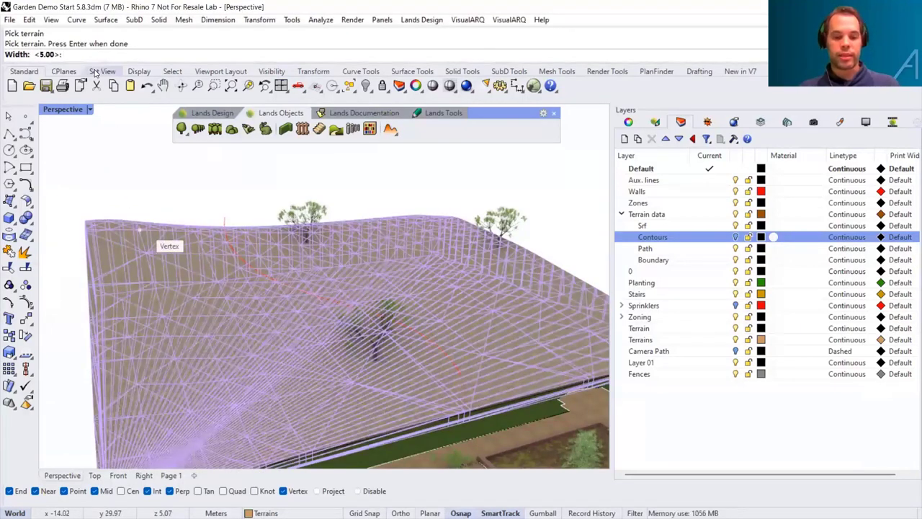
type("3")
key("Return")
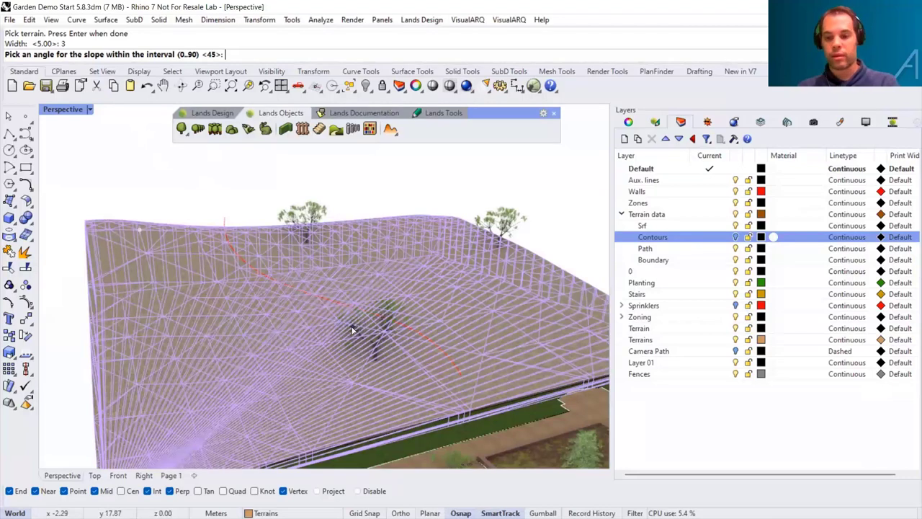
key("Return")
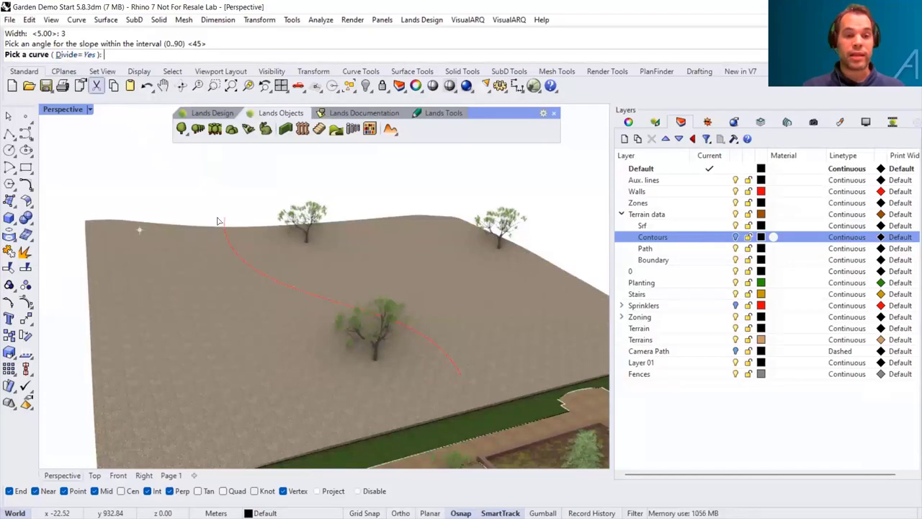
left_click(233, 250)
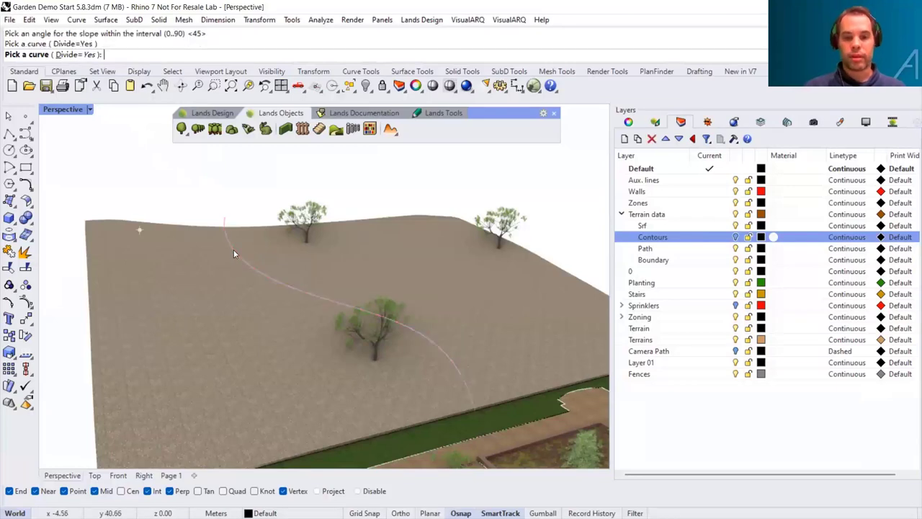
Step: Select a terrain control point and lower its bump with the Gumball Z arrow
left_click(251, 262)
right_click_drag(251, 262, 321, 299)
scroll(325, 353, "up", 2)
left_click(320, 299)
right_click_drag(238, 327, 173, 212)
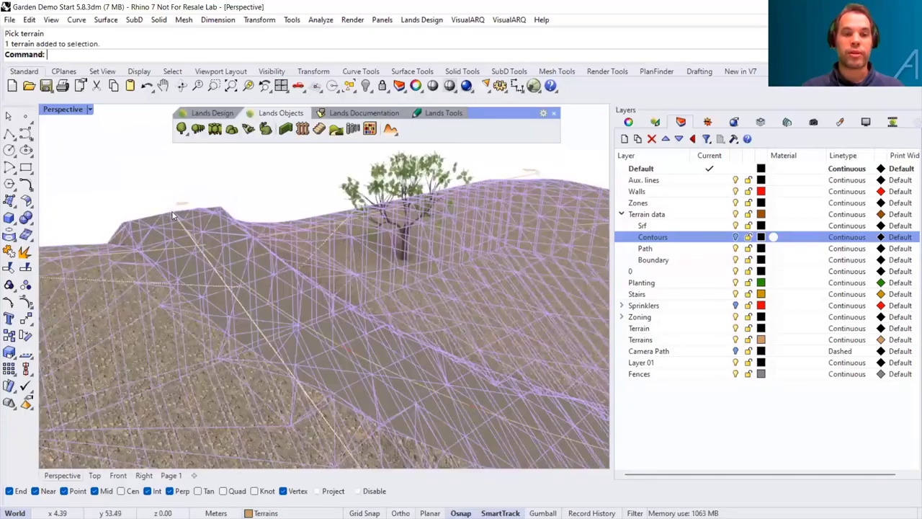
left_click(197, 277)
scroll(189, 267, "down", 2)
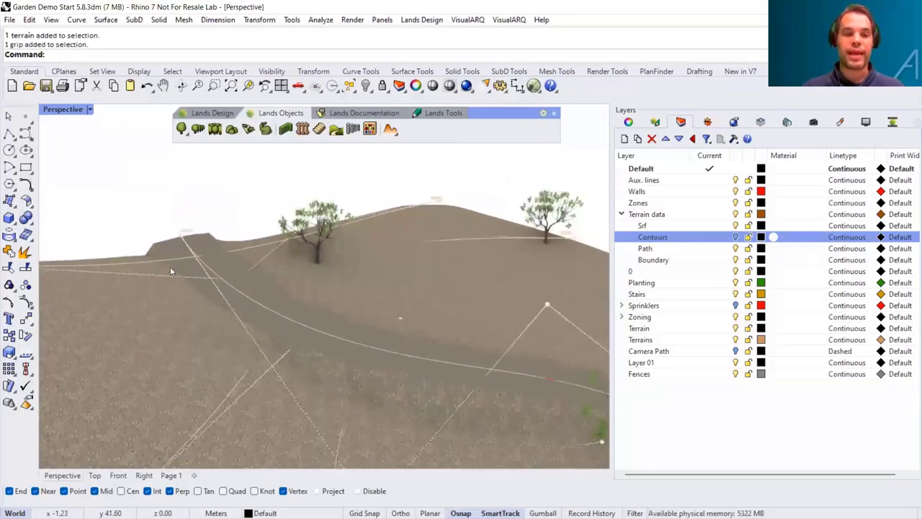
scroll(200, 264, "down", 3)
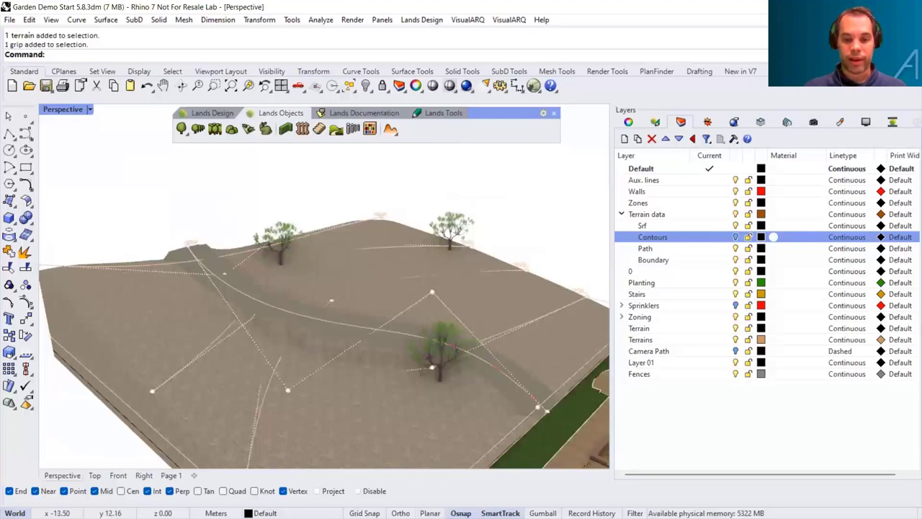
left_click(543, 513)
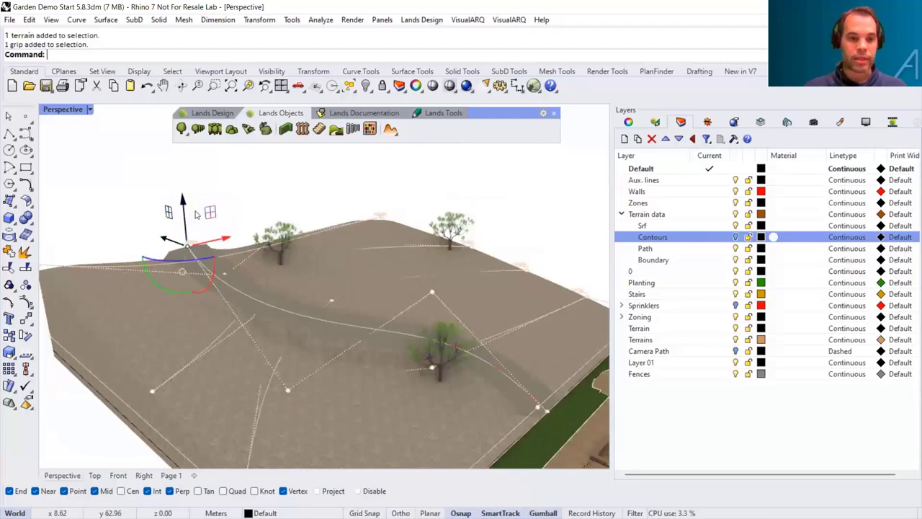
scroll(165, 229, "up", 3)
left_click_drag(165, 231, 199, 336)
mouse_move(199, 336)
right_mouse_down()
mouse_move(268, 331)
mouse_move(169, 319)
mouse_move(196, 338)
right_mouse_up()
Step: Raise another terrain control point about 3.05 m, then clear the grip selection
left_click(171, 348)
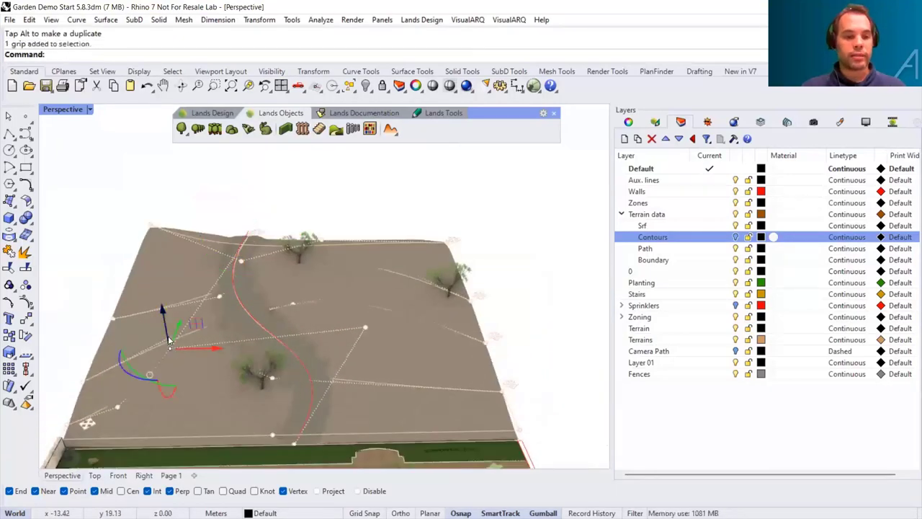
left_click_drag(176, 330, 181, 314)
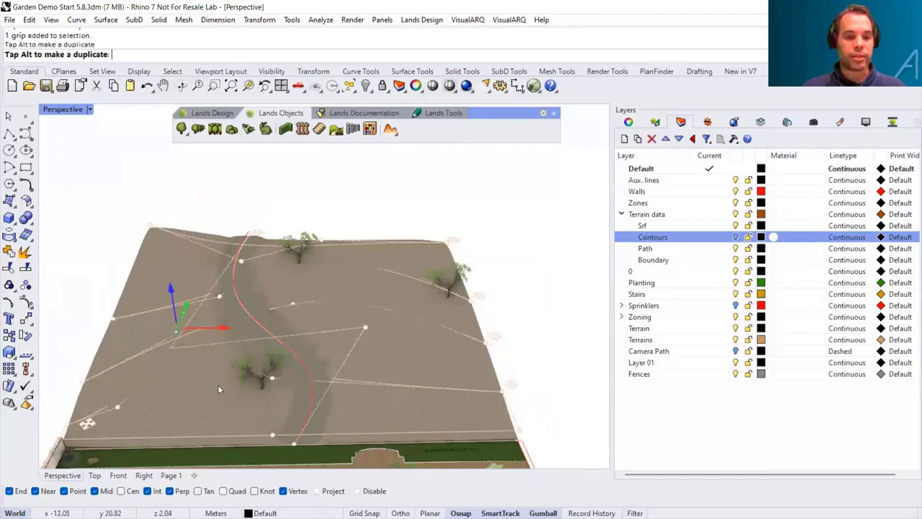
right_click_drag(285, 387, 266, 348)
key("Escape")
scroll(265, 351, "up", 5)
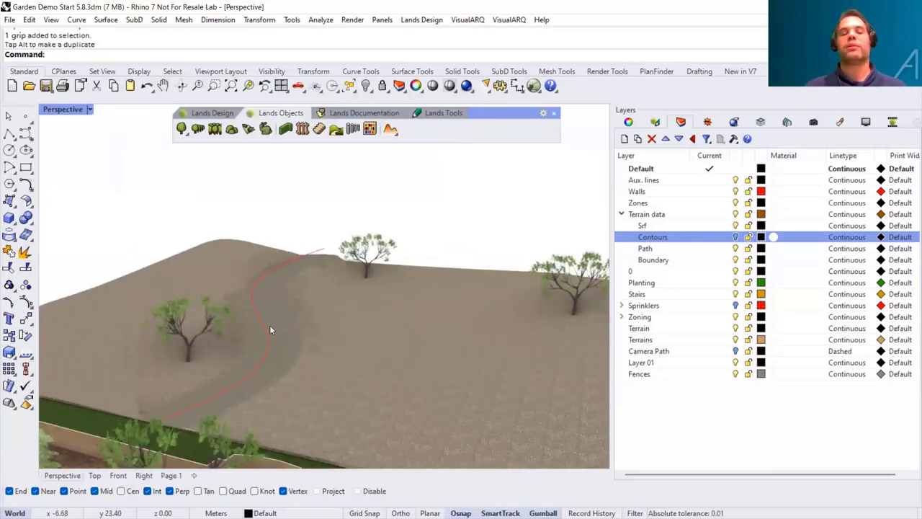
left_click(335, 336)
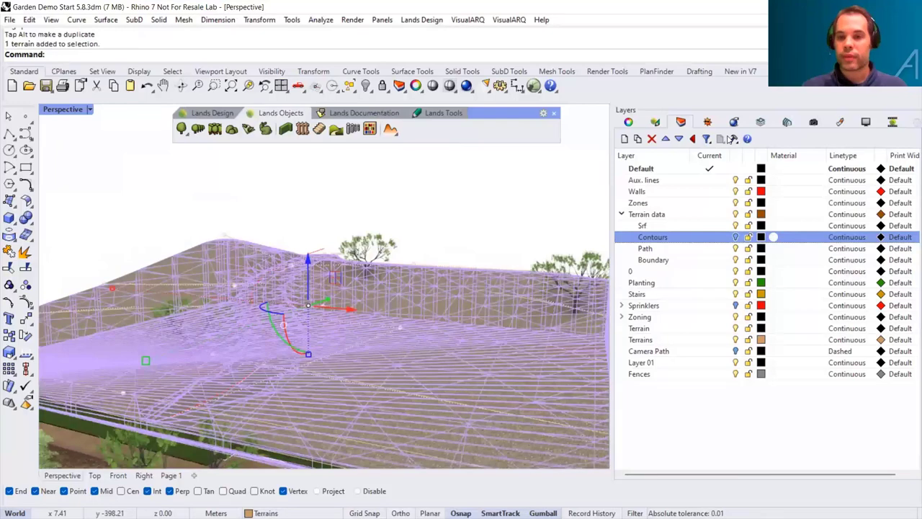
Step: Set the Path earthmoving width to 2 in the terrain's Input data and select Subdivision 1
left_click(655, 123)
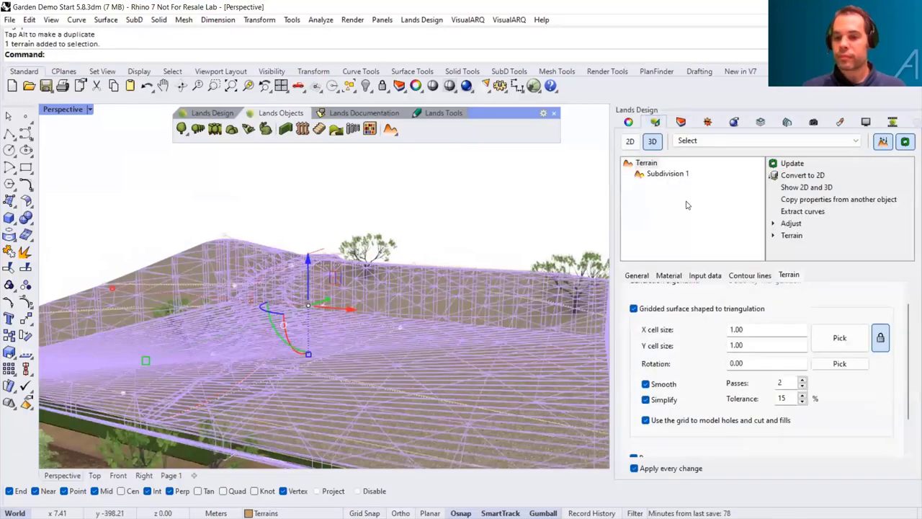
left_click(704, 276)
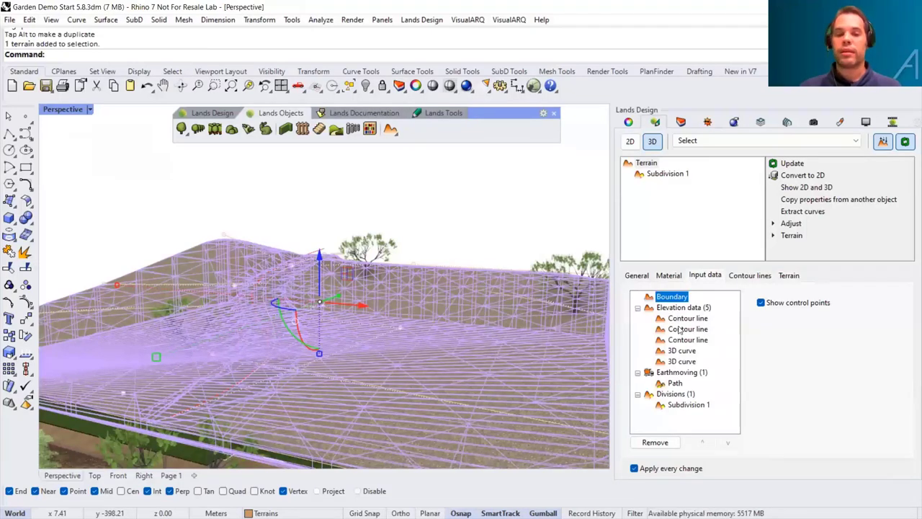
left_click(674, 383)
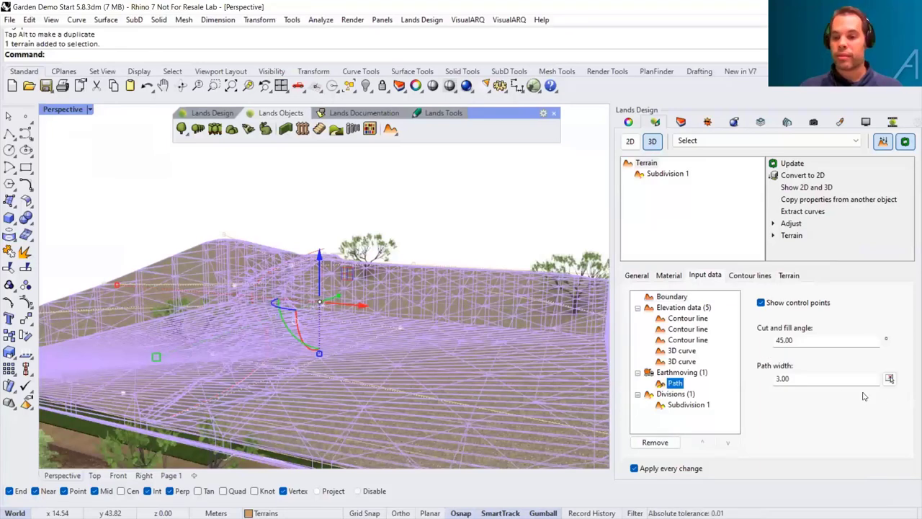
left_click_drag(818, 386, 769, 388)
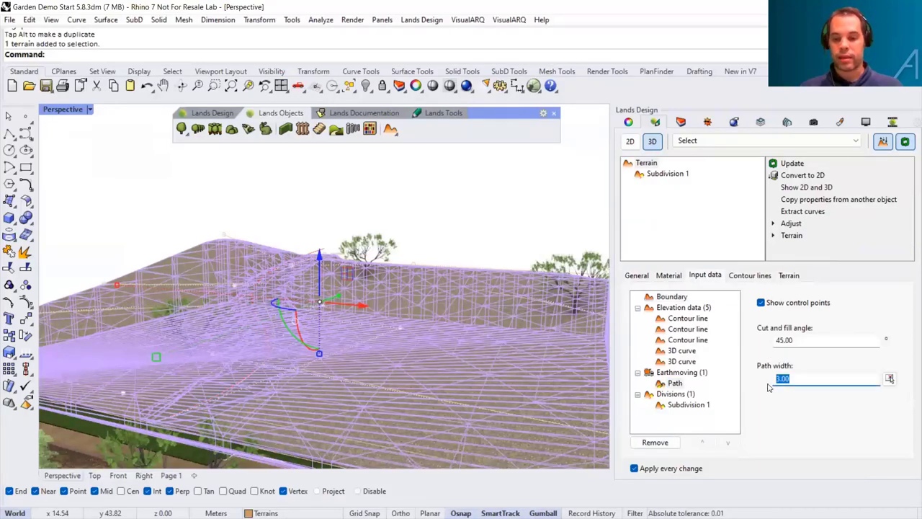
type("2")
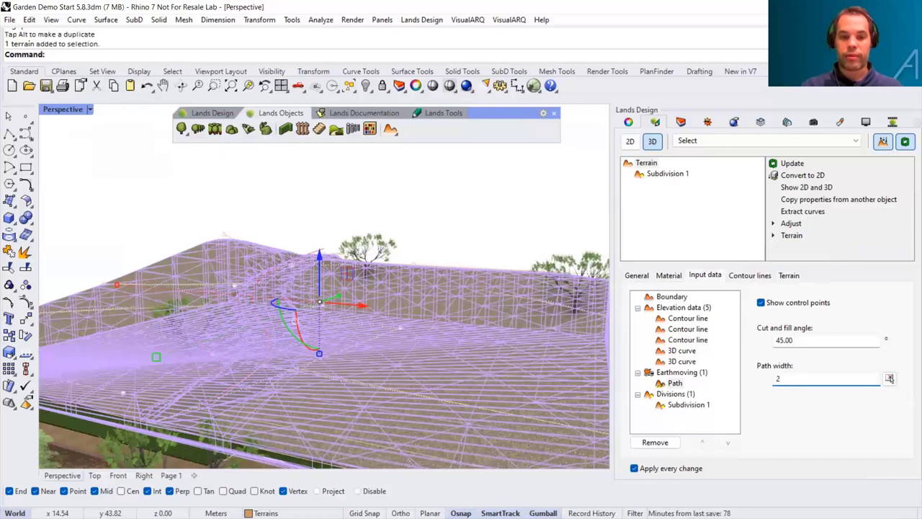
left_click(787, 342)
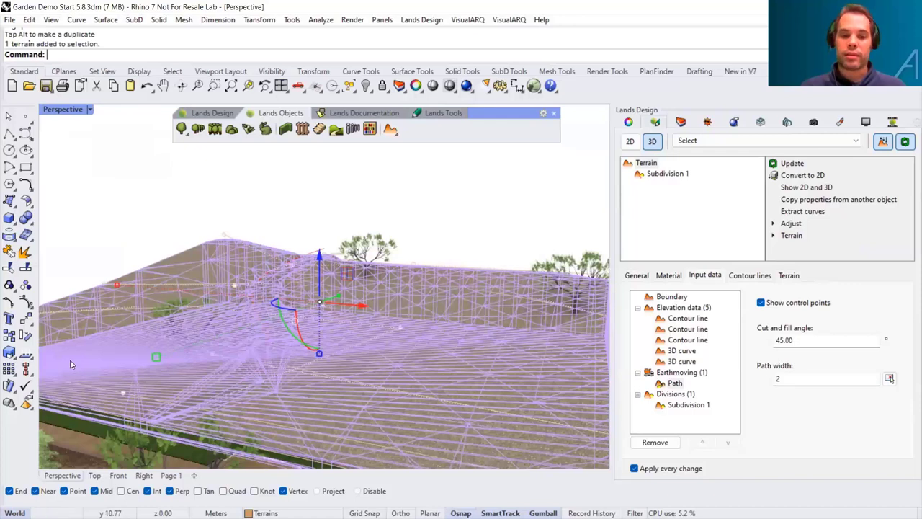
right_click_drag(72, 360, 776, 395)
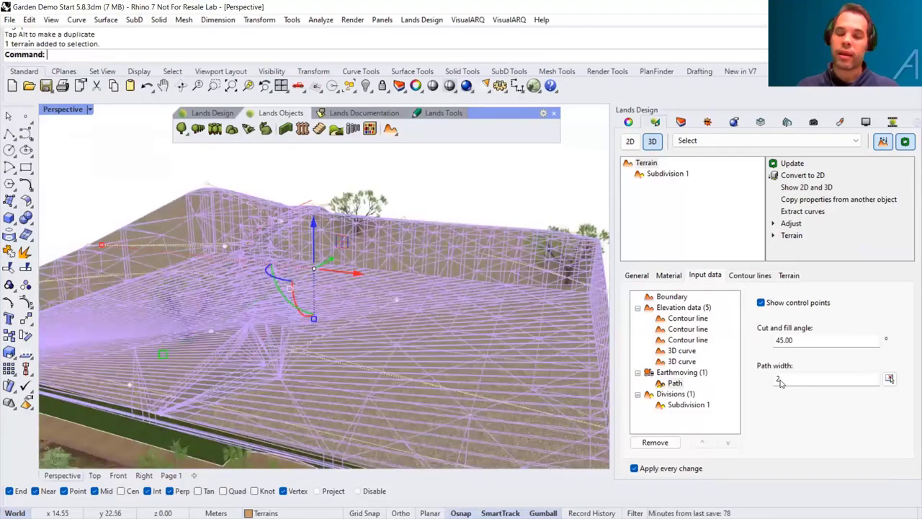
left_click(675, 405)
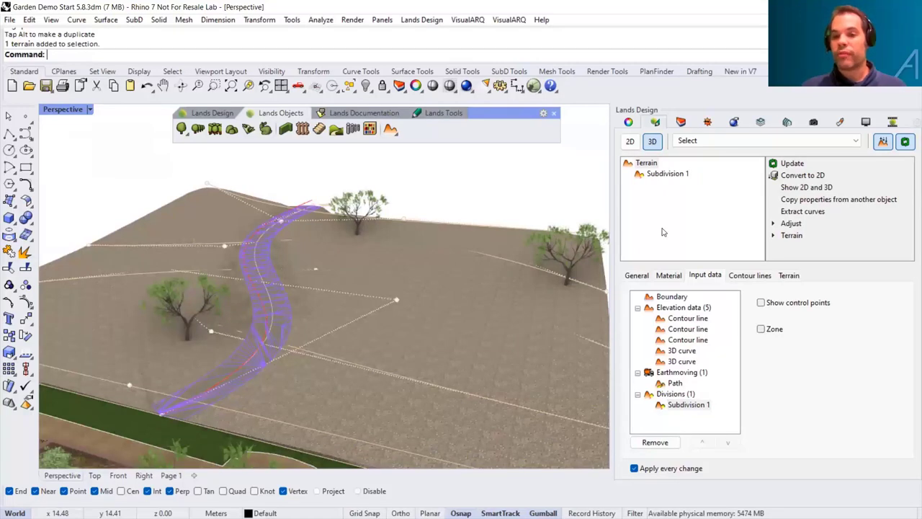
left_click(656, 178)
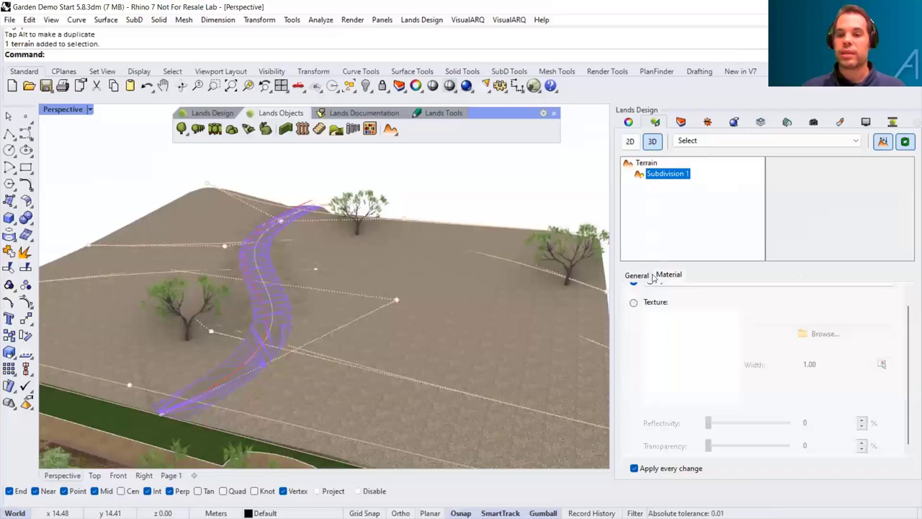
Step: Give Subdivision 1 the Grass\Short Grass With Stone.bump.png texture instead of the parent material
scroll(893, 356, "up", 1)
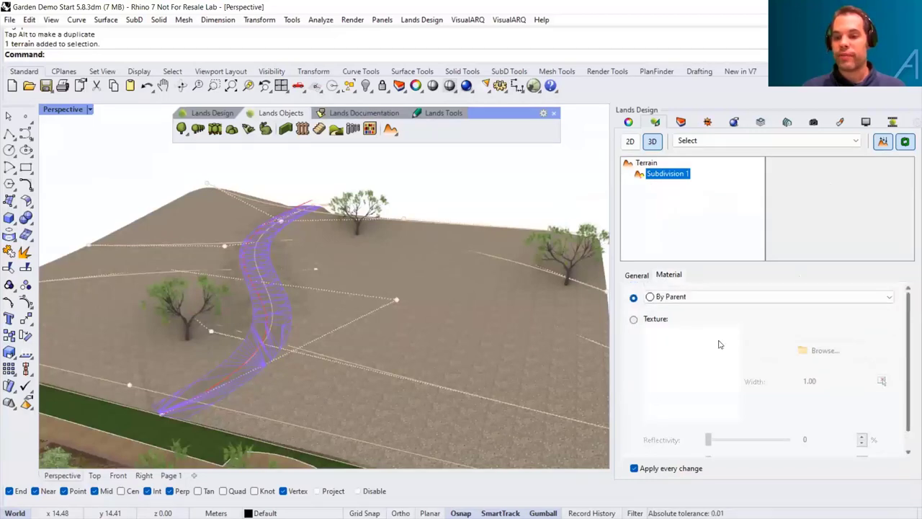
left_click(634, 321)
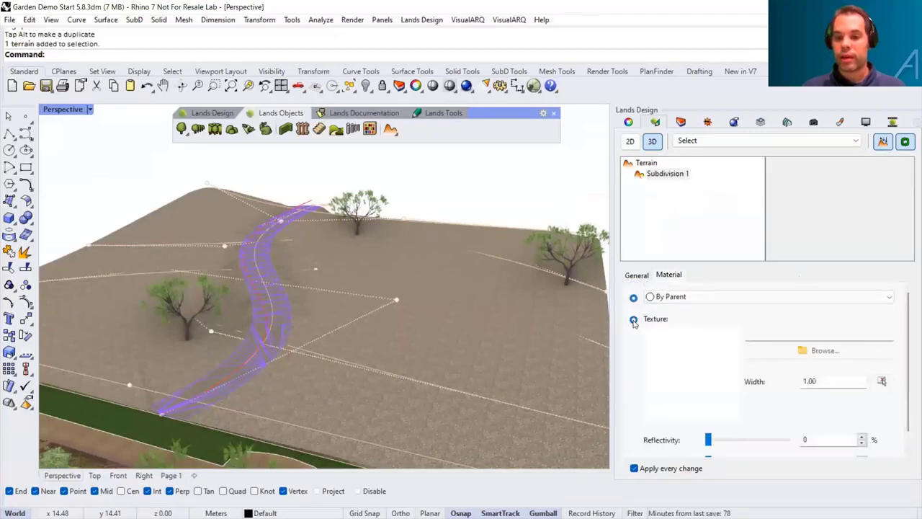
left_click(828, 350)
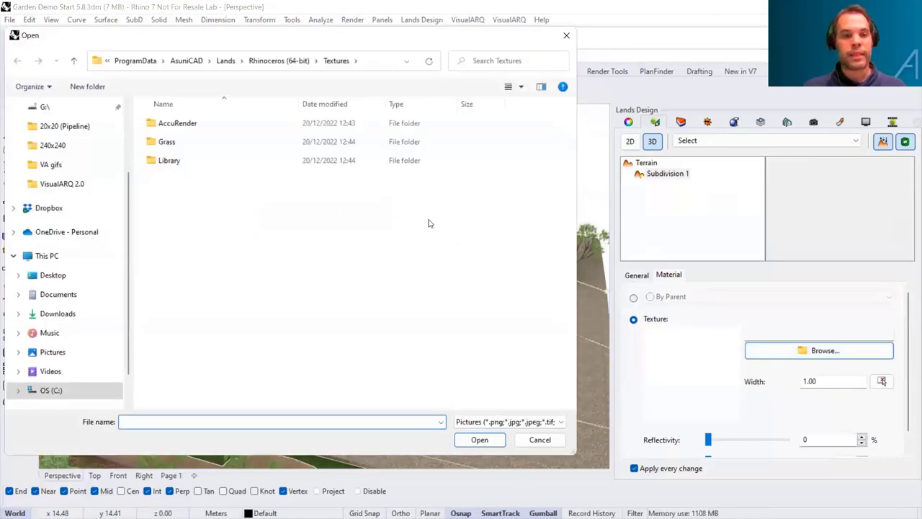
left_click(191, 148)
double_click(191, 150)
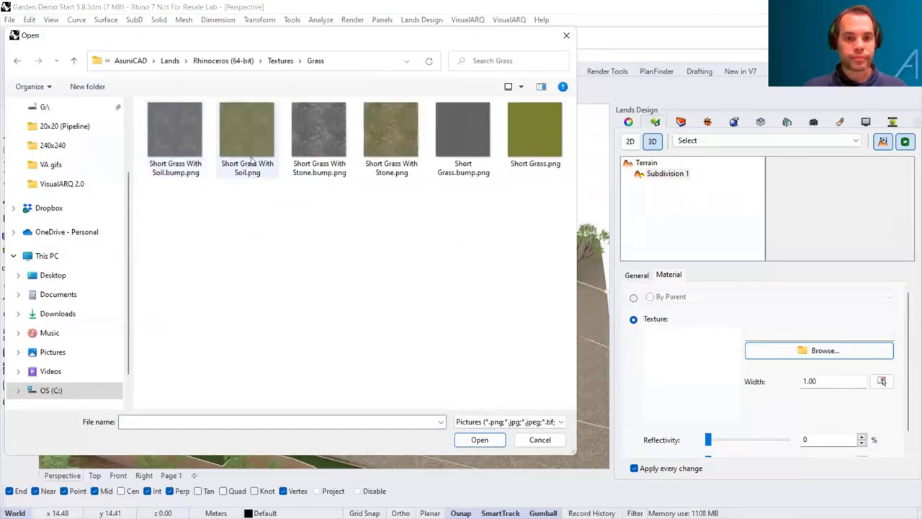
left_click(319, 133)
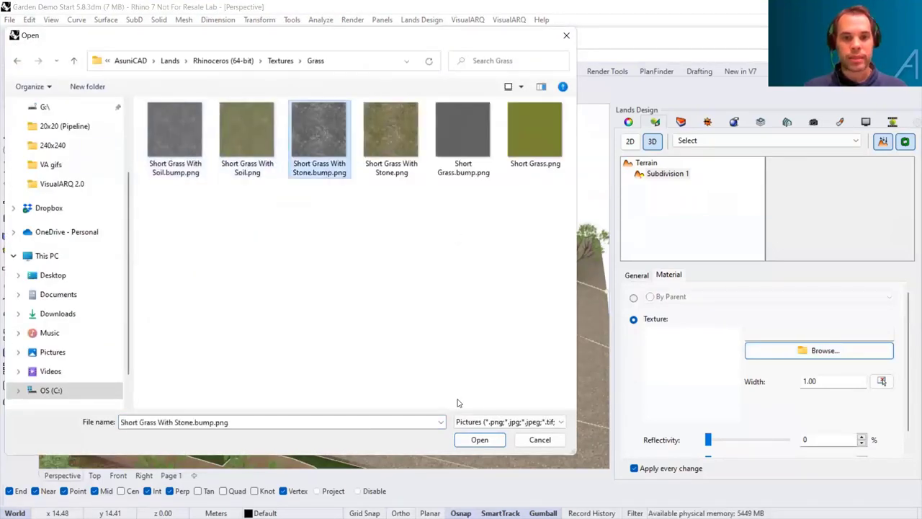
left_click(479, 440)
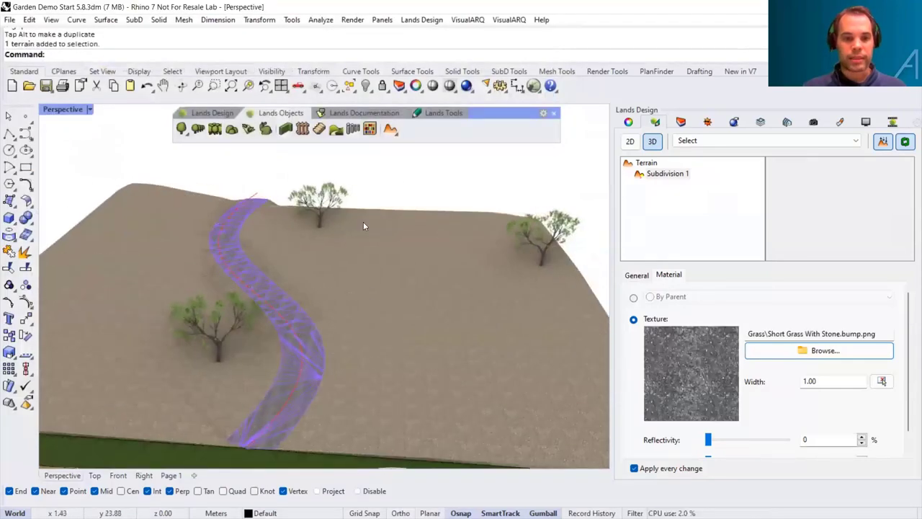
key("Escape")
scroll(329, 310, "down", 5)
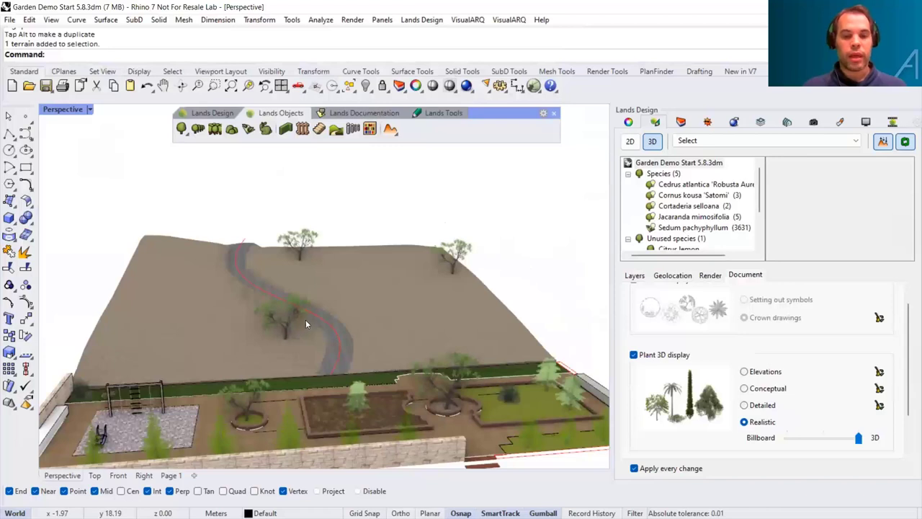
Step: Switch plants to 2D symbols, select the terrain and bring up its contour line settings
right_click_drag(309, 320, 338, 321)
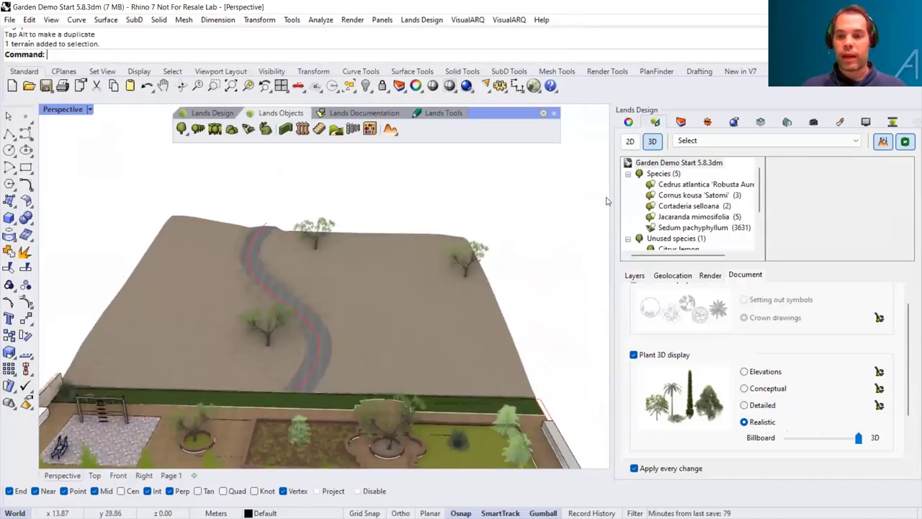
right_click_drag(489, 283, 576, 231)
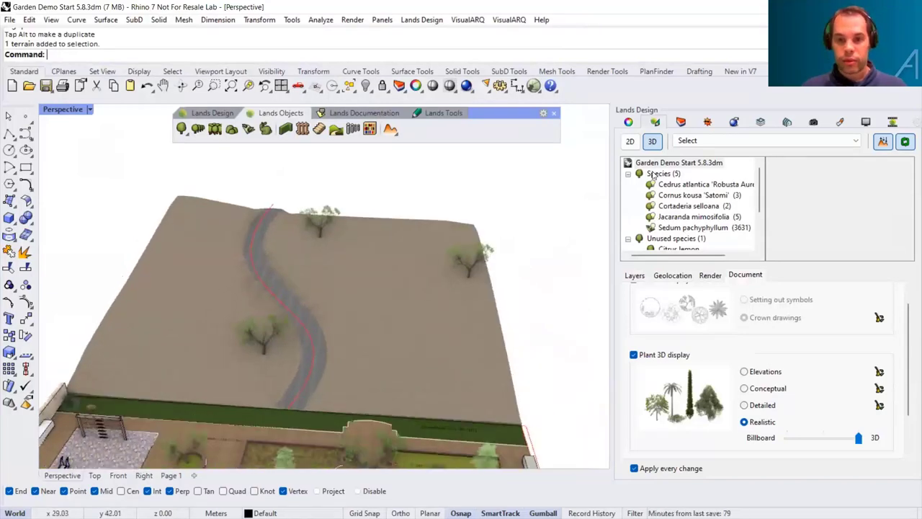
left_click(630, 142)
scroll(382, 320, "down", 3)
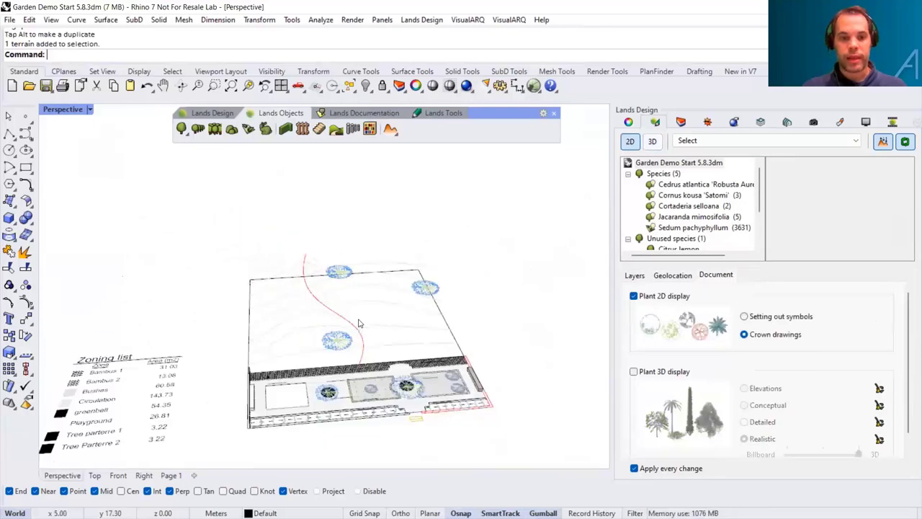
left_click(286, 310)
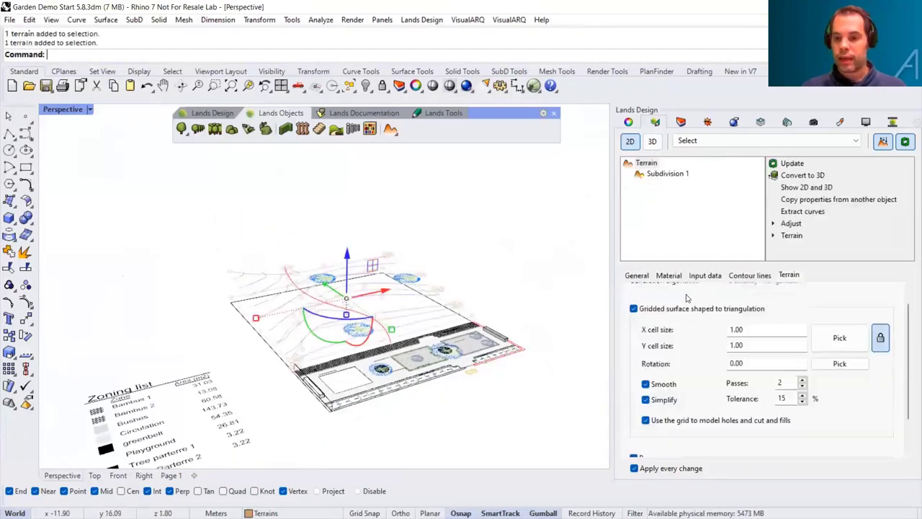
left_click(749, 277)
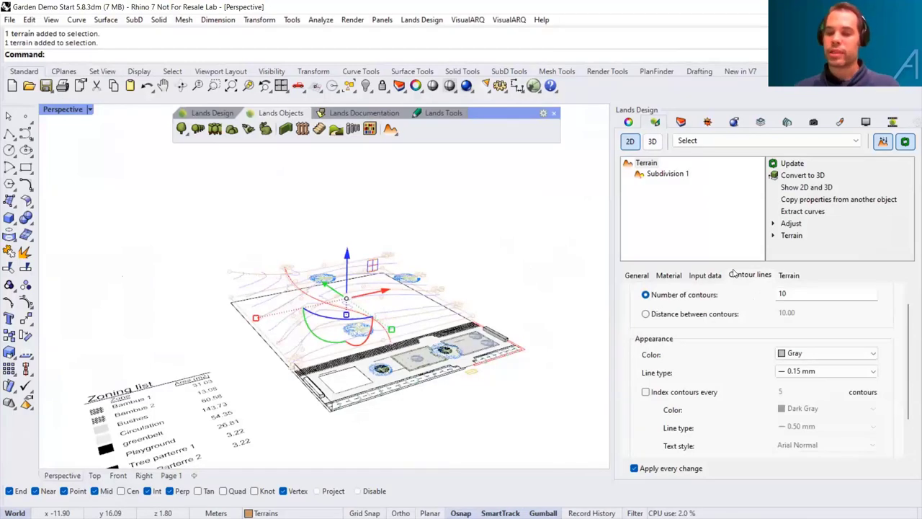
double_click(800, 300)
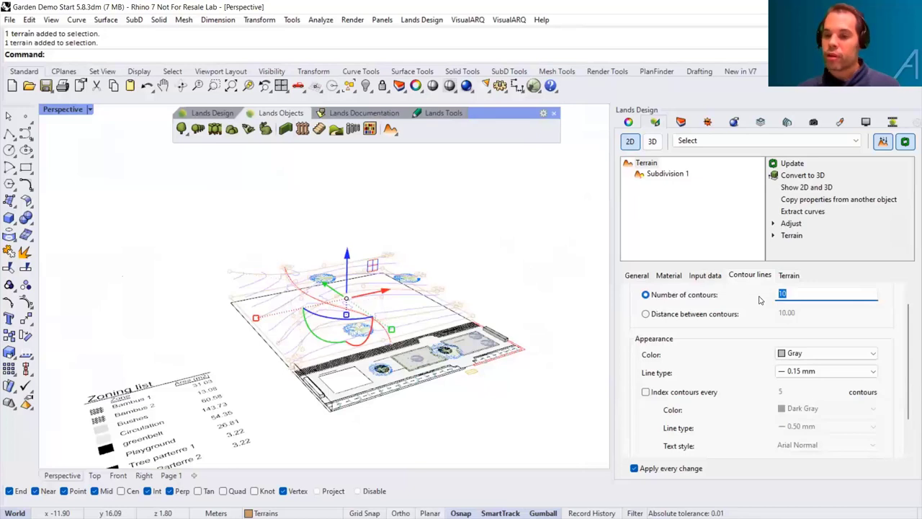
key("Return")
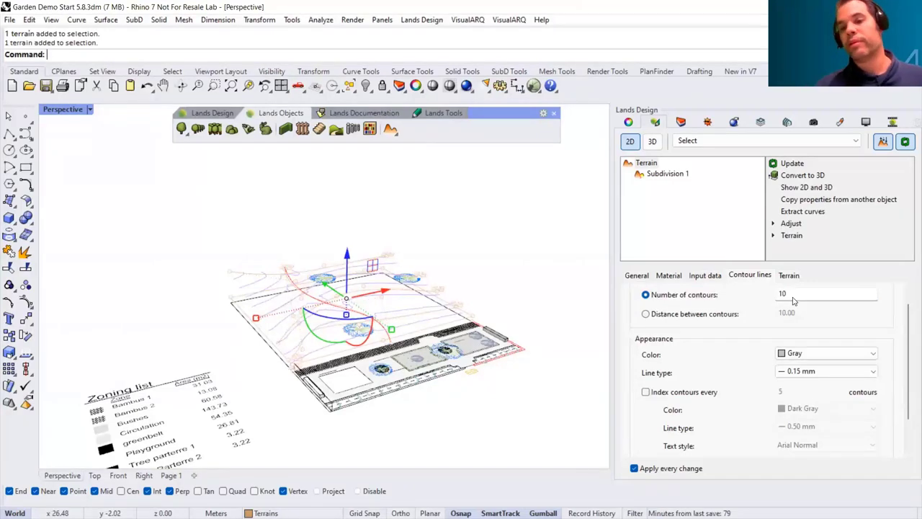
Step: Space the contour lines by a fixed distance of 0.2
left_click(646, 316)
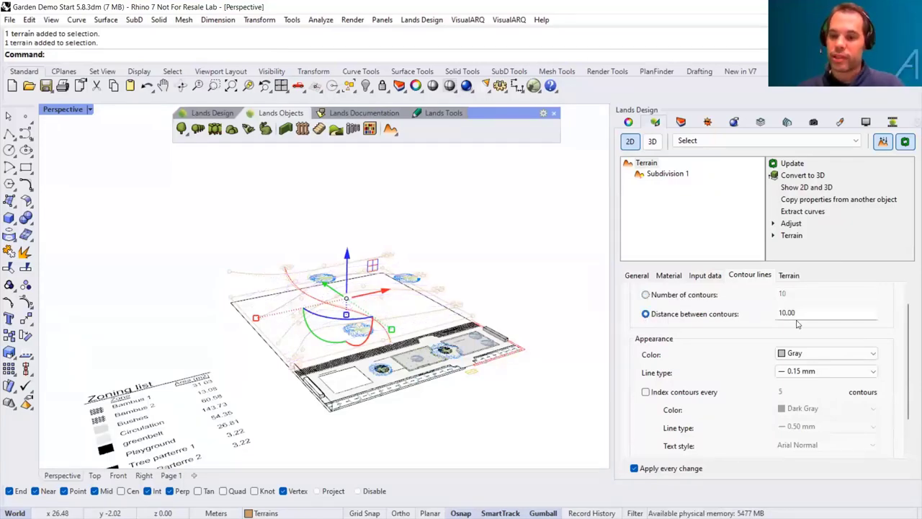
left_click_drag(812, 315, 747, 318)
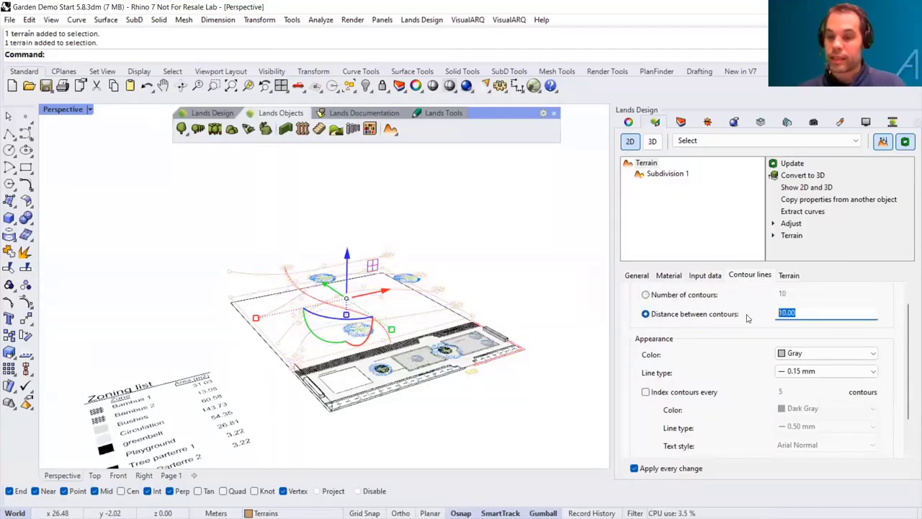
type("0")
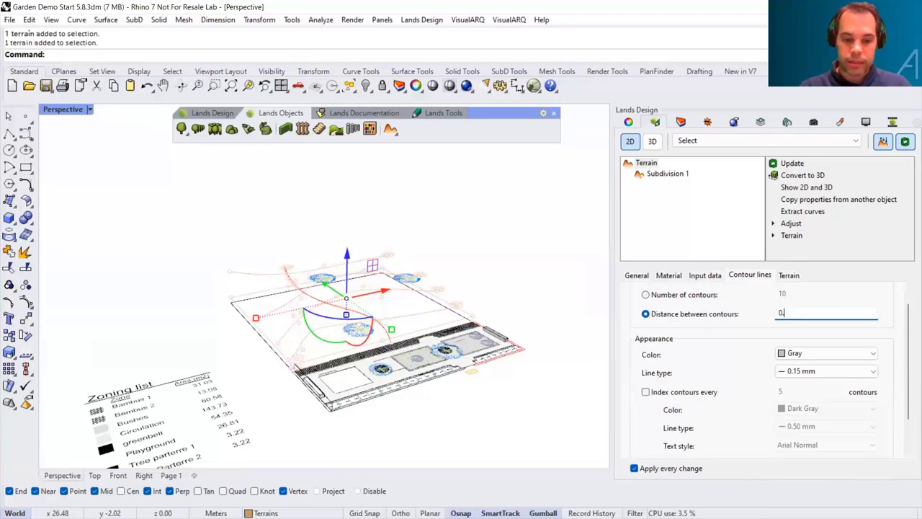
type(".1")
key("BackSpace")
type("2")
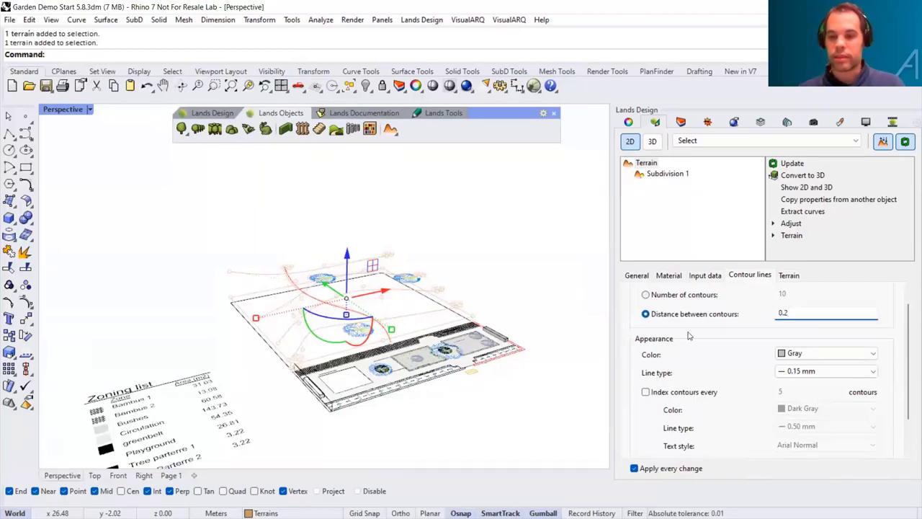
key("Return")
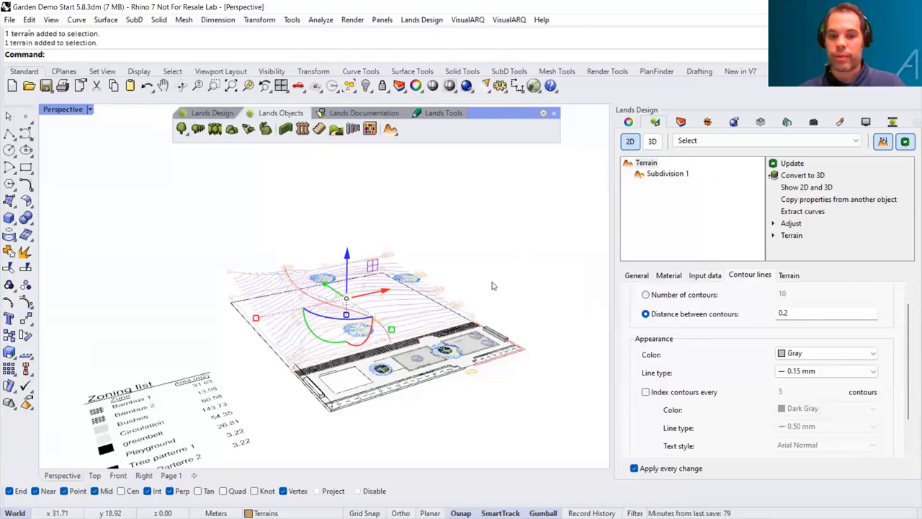
Step: Turn on index contours every 5, deselect the terrain and display the garden in 3D
right_click_drag(494, 286, 670, 428)
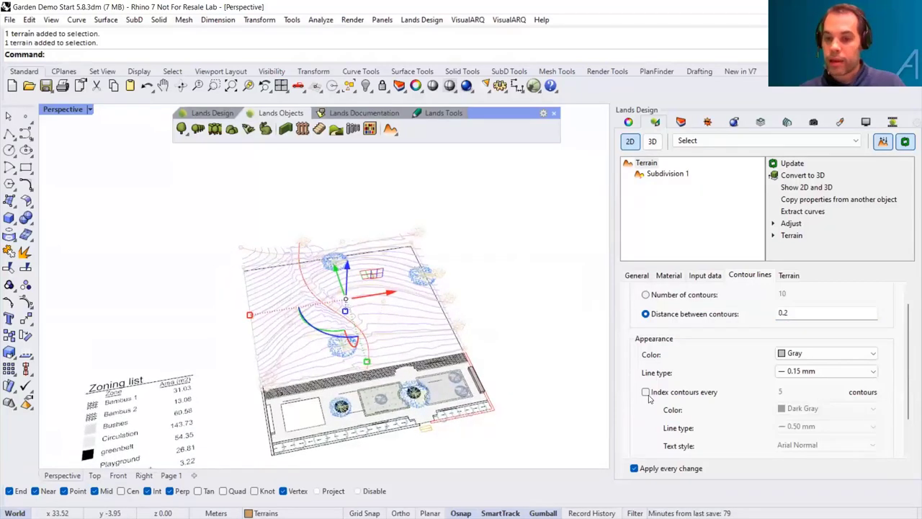
left_click(662, 395)
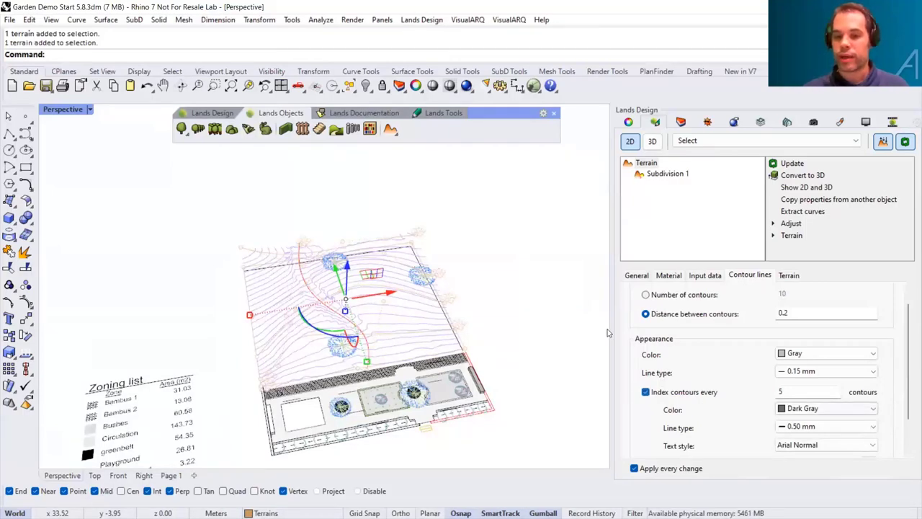
left_click(523, 297)
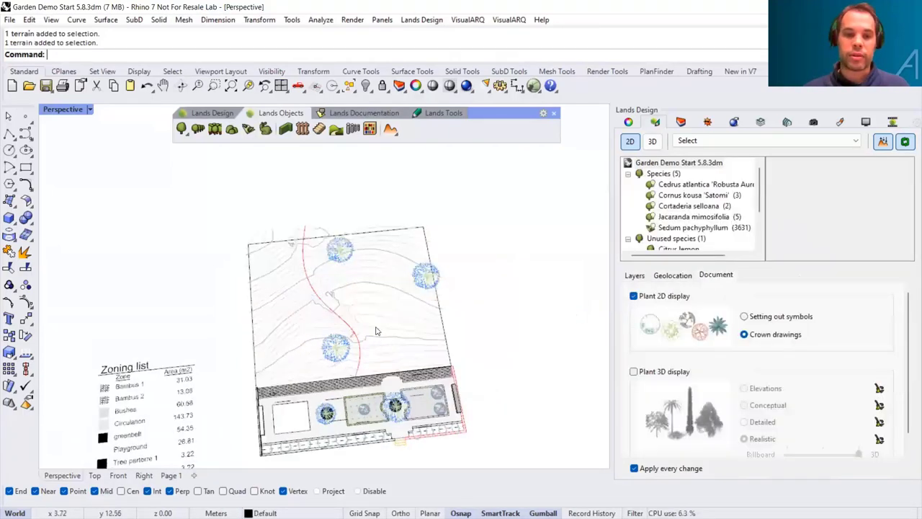
scroll(376, 328, "up", 5)
scroll(346, 354, "down", 2)
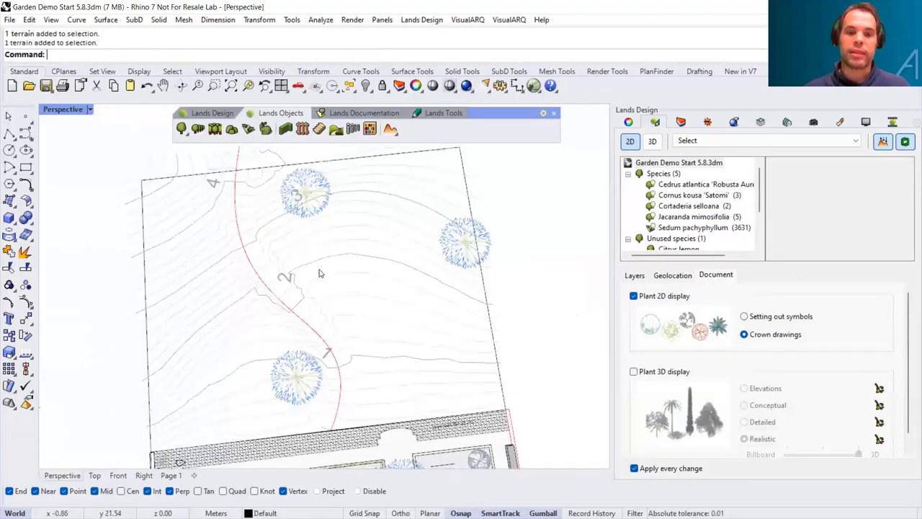
right_click_drag(325, 321, 321, 291)
left_click(652, 141)
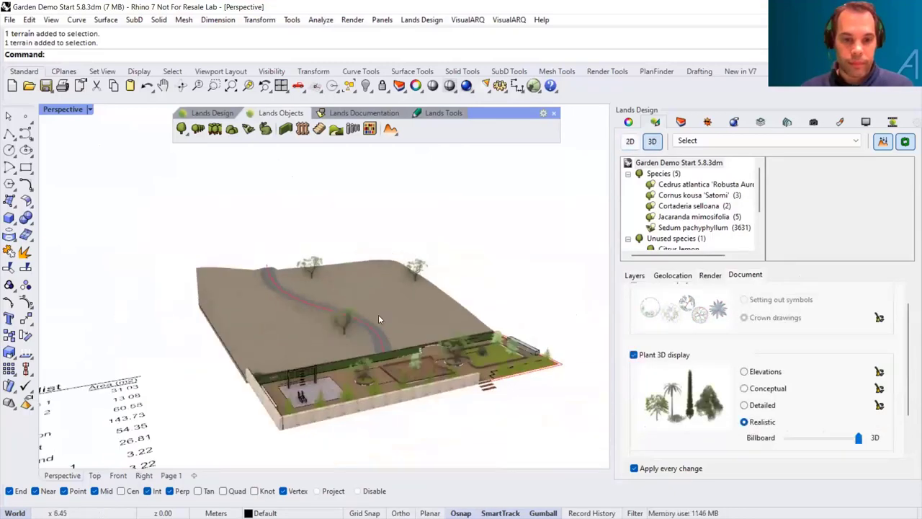
Step: Set the terrain to Show 2D and 3D so contours appear on its 3D surface
left_click(456, 299)
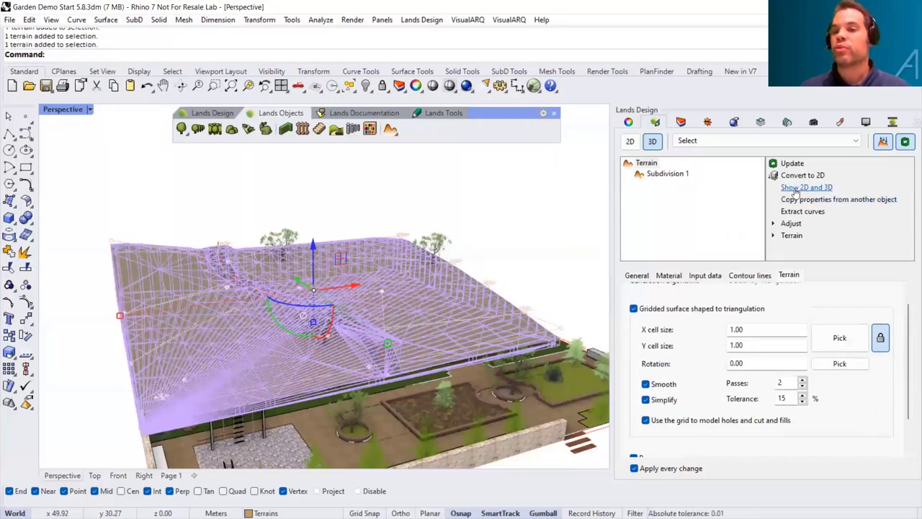
left_click(800, 188)
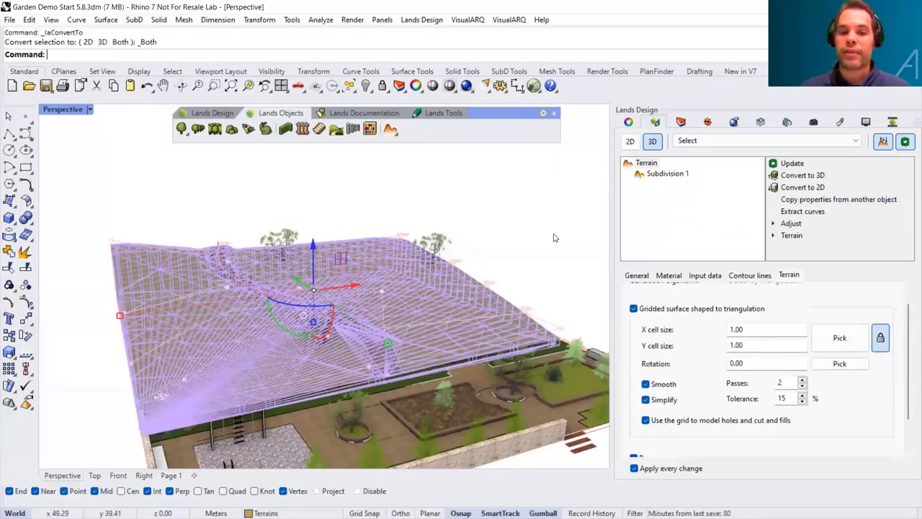
right_click_drag(496, 304, 376, 331)
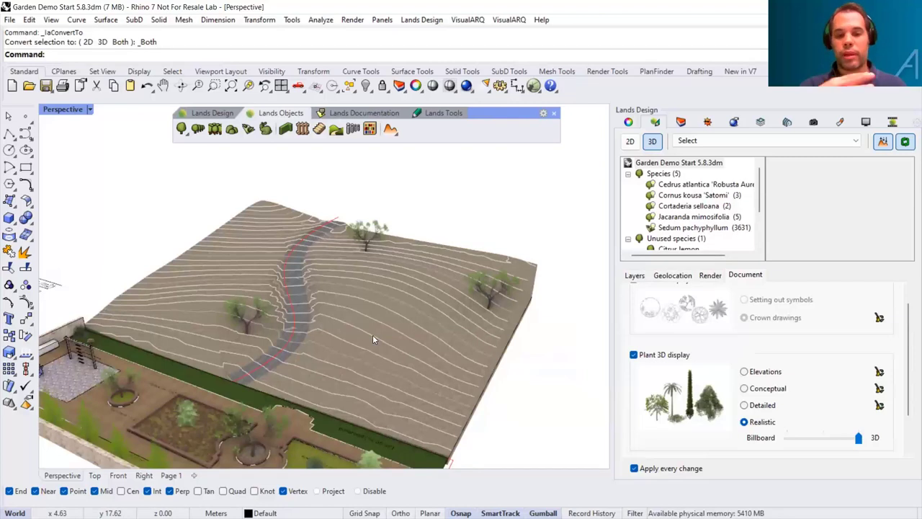
mouse_move(356, 332)
right_mouse_down()
mouse_move(359, 310)
mouse_move(366, 342)
right_mouse_up()
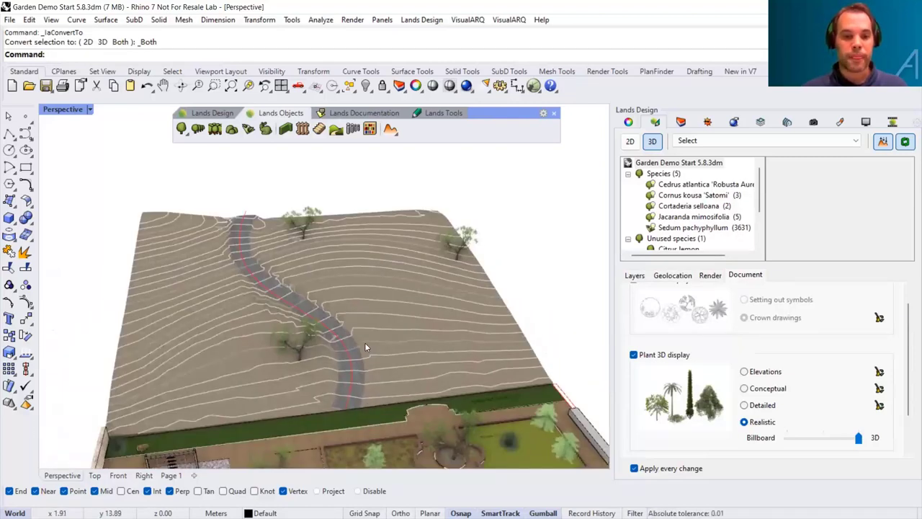
scroll(365, 344, "down", 3)
right_click_drag(365, 345, 428, 334)
scroll(393, 341, "down", 2)
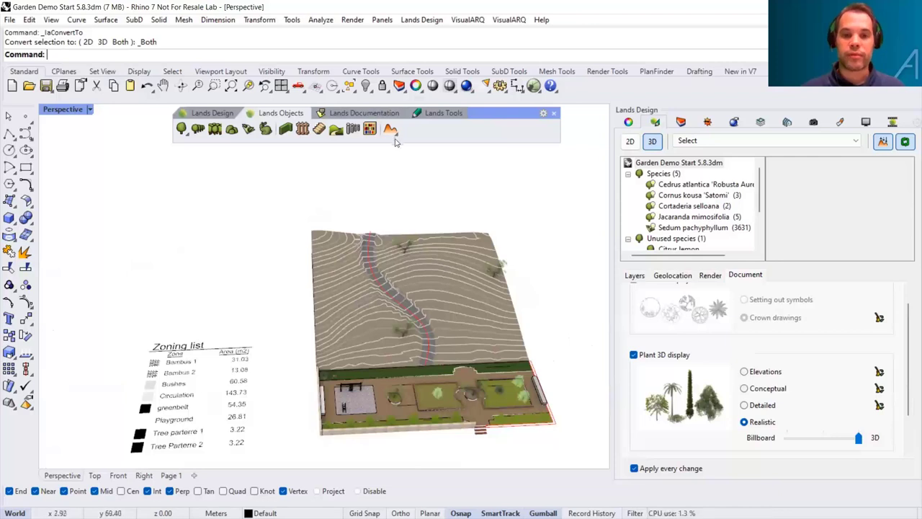
Step: Insert a Terrain List table above the Zoning list showing area 58.02, fill 12.41, dig 4.74
left_click(371, 113)
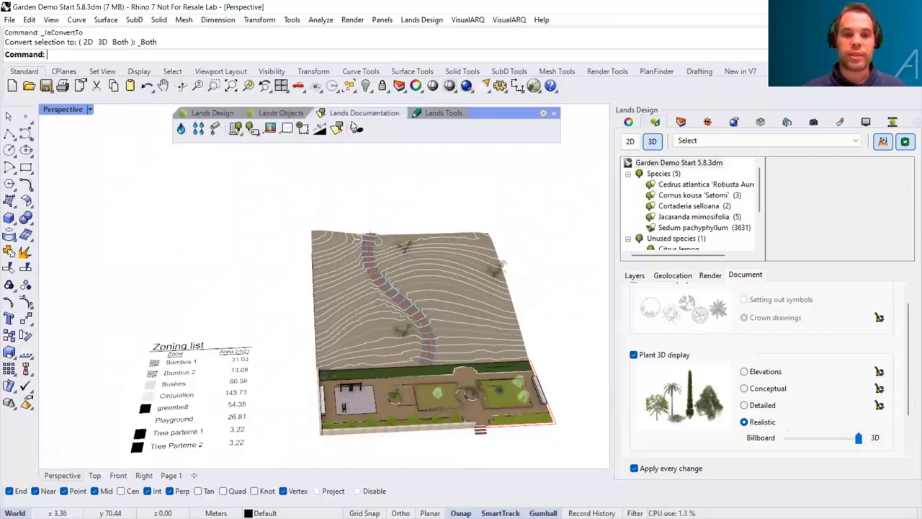
left_click(240, 132)
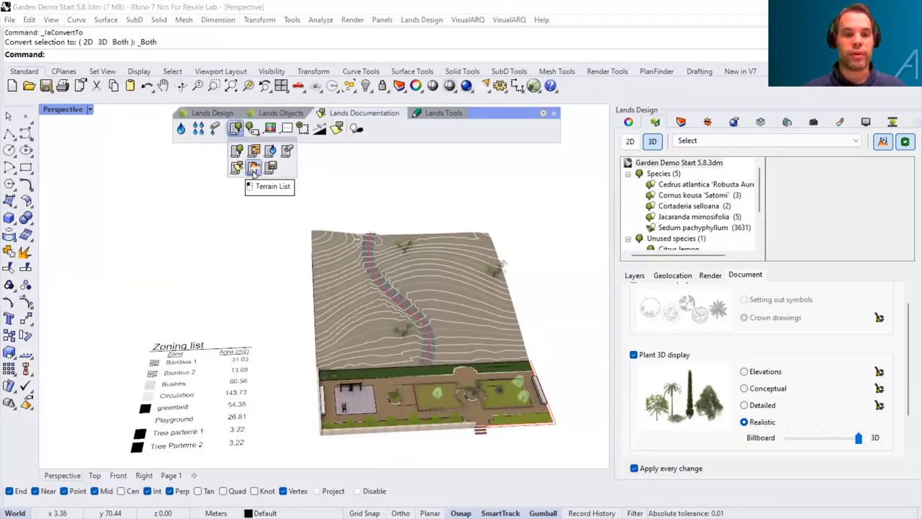
left_click(254, 168)
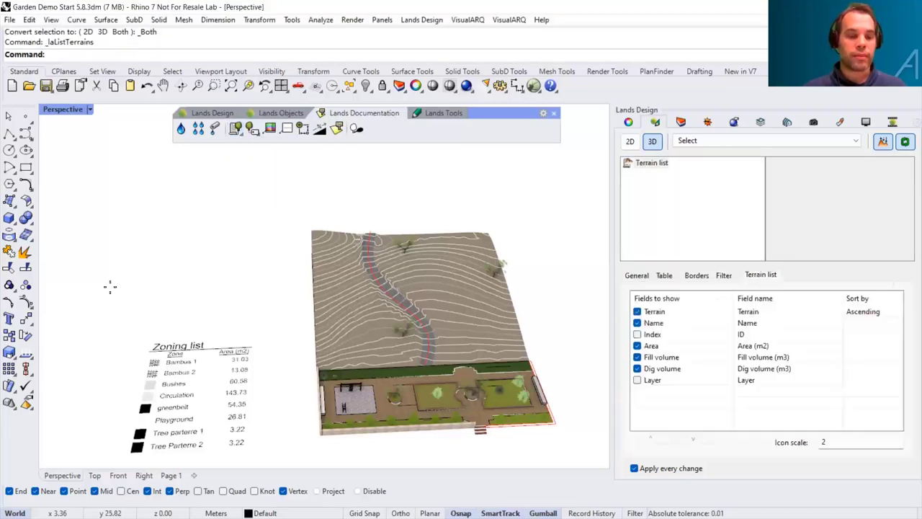
scroll(86, 292, "down", 2)
scroll(87, 292, "down", 1)
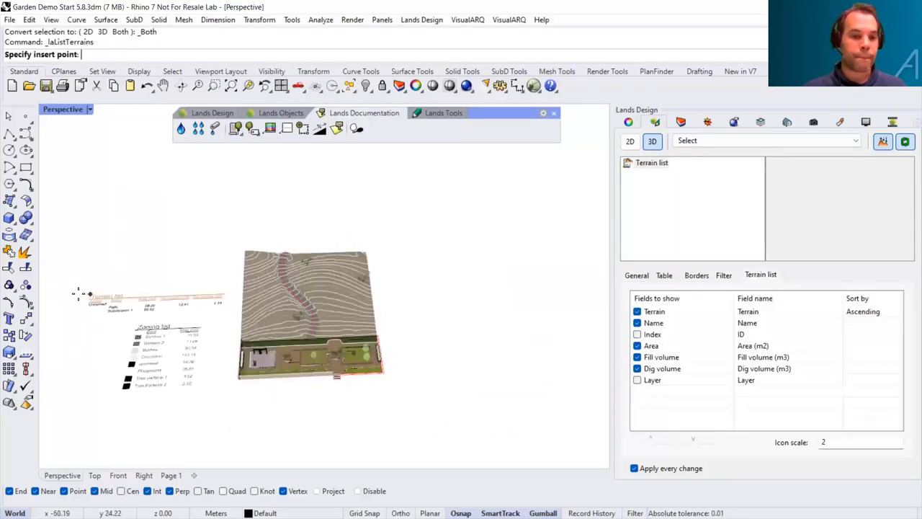
left_click(81, 306)
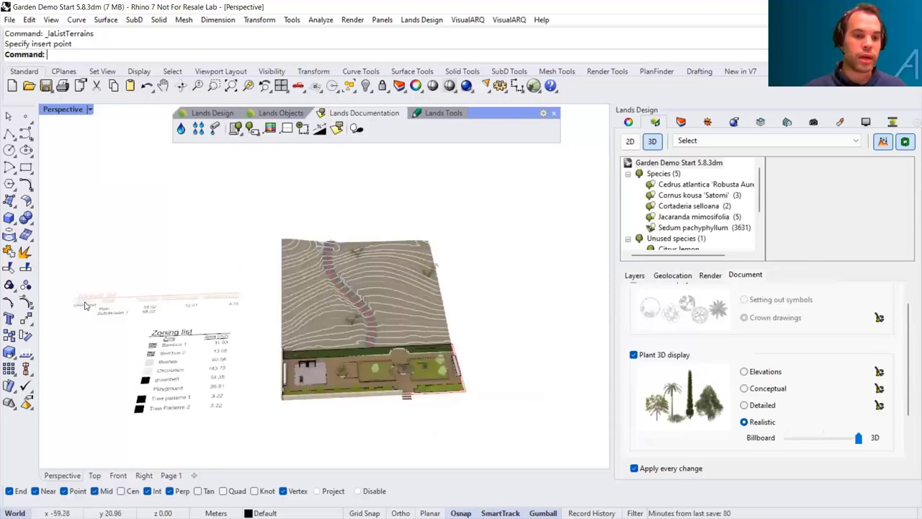
scroll(93, 299, "up", 3)
scroll(146, 296, "up", 1)
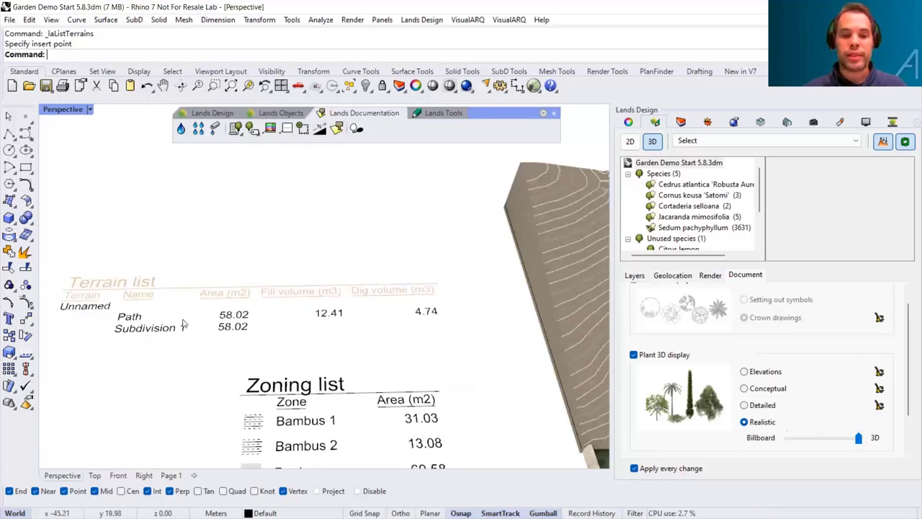
scroll(195, 324, "down", 2)
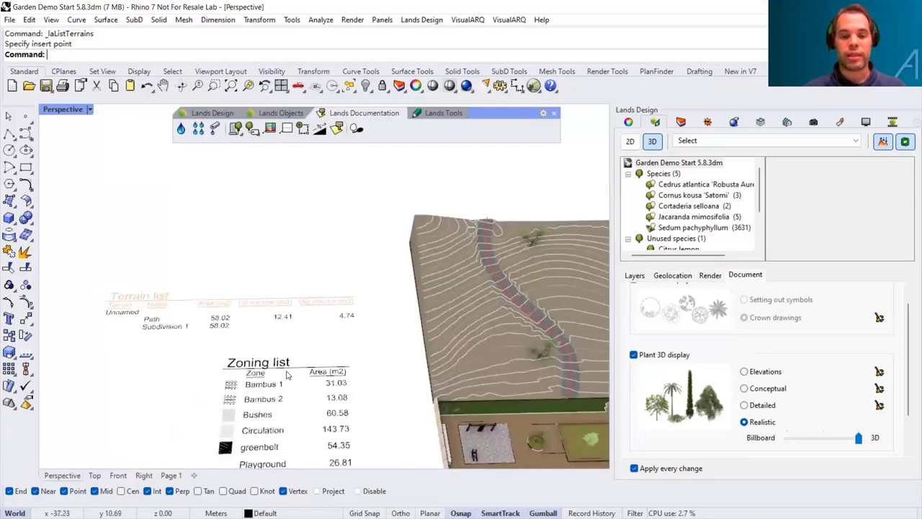
scroll(313, 350, "up", 1)
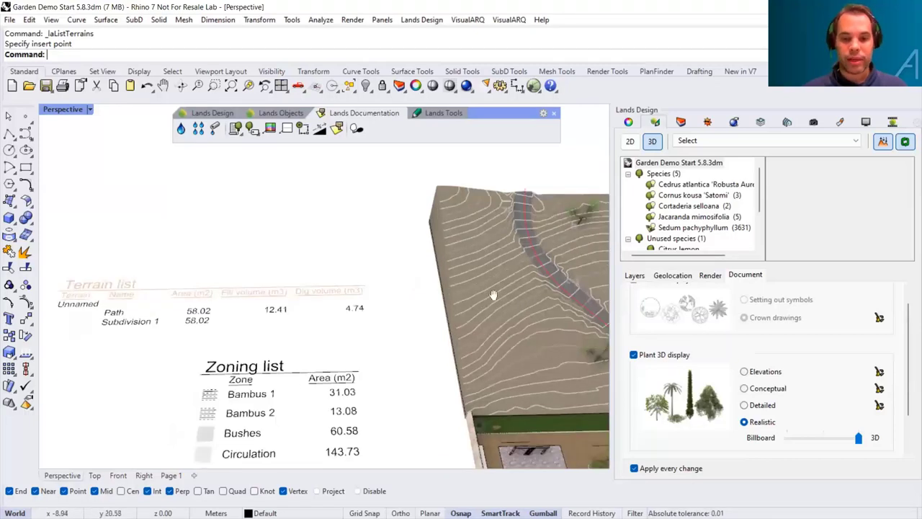
scroll(492, 294, "up", 2)
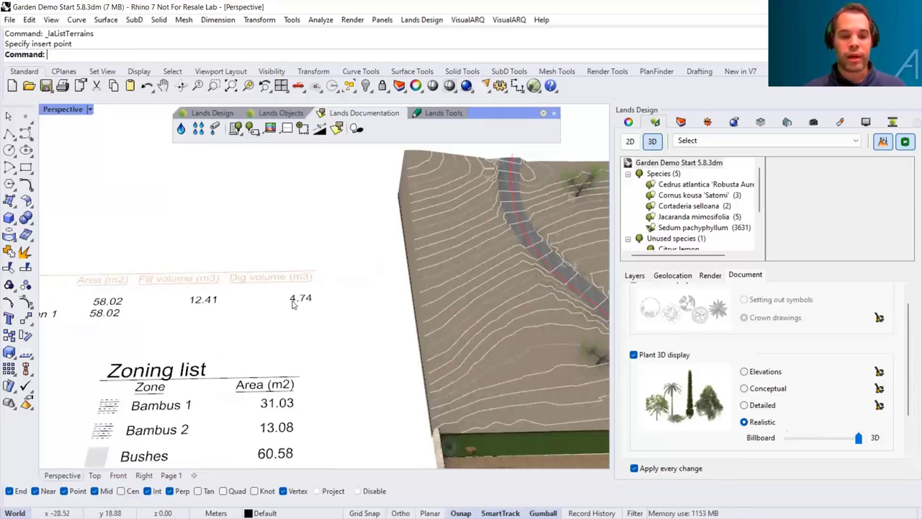
scroll(214, 306, "down", 3)
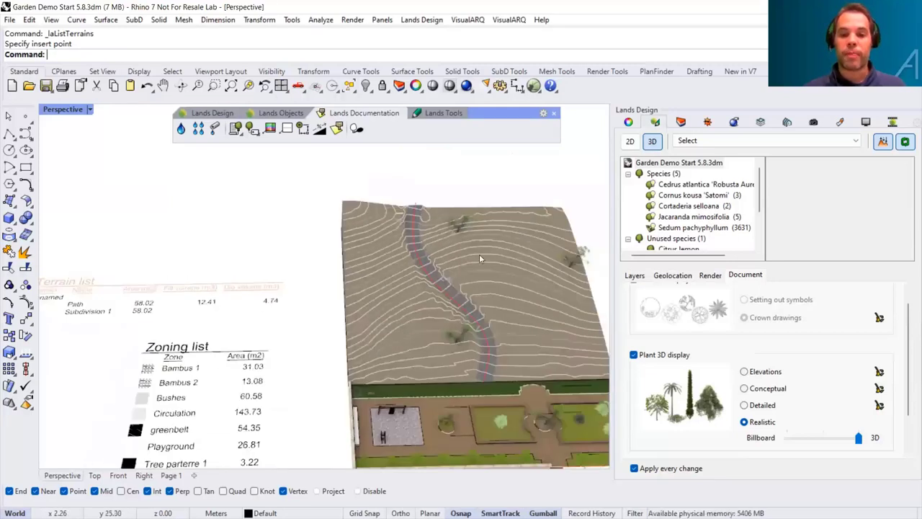
scroll(338, 279, "up", 3)
Step: Select the terrain and orbit around it, clearing the control-point selection
left_click(355, 276)
right_click_drag(396, 291, 456, 266)
scroll(321, 261, "up", 5)
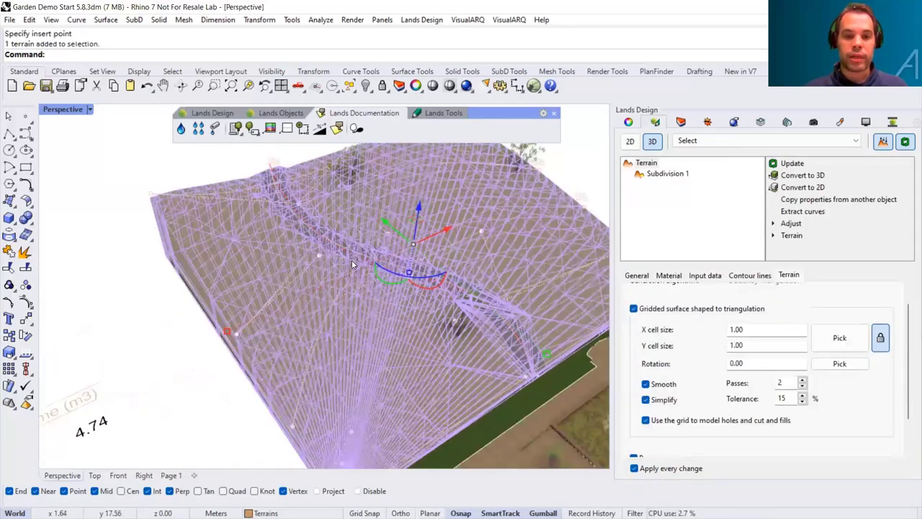
left_click(320, 261)
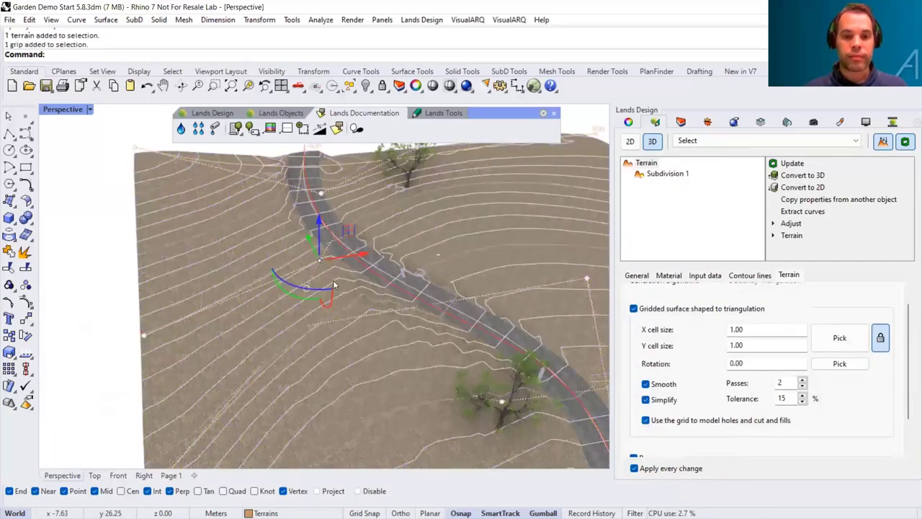
mouse_move(348, 216)
right_mouse_down()
mouse_move(312, 208)
mouse_move(344, 235)
mouse_move(317, 230)
mouse_move(347, 268)
mouse_move(334, 206)
right_mouse_up()
left_click(313, 209)
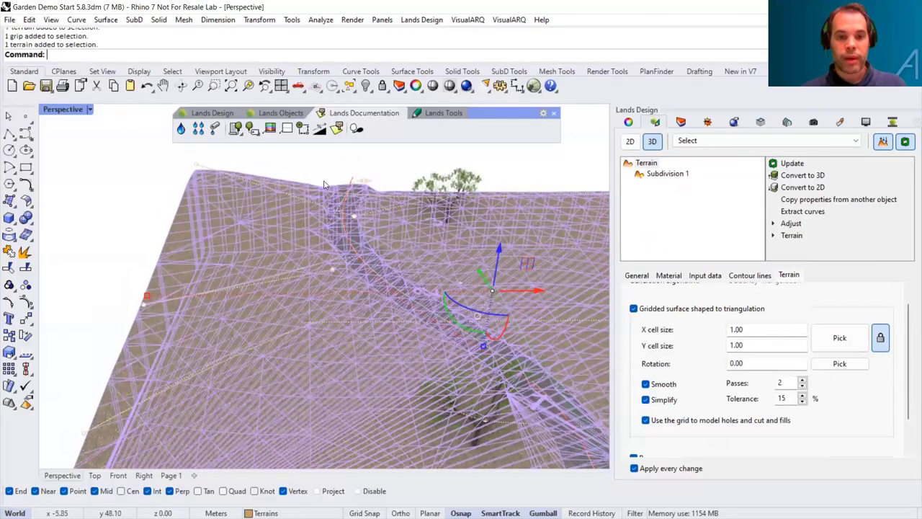
key("Escape")
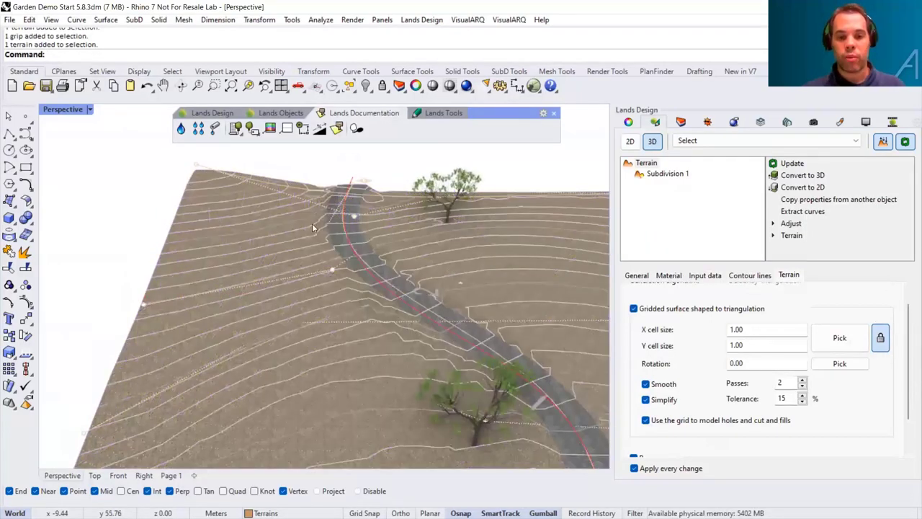
key("Escape")
left_click(310, 230)
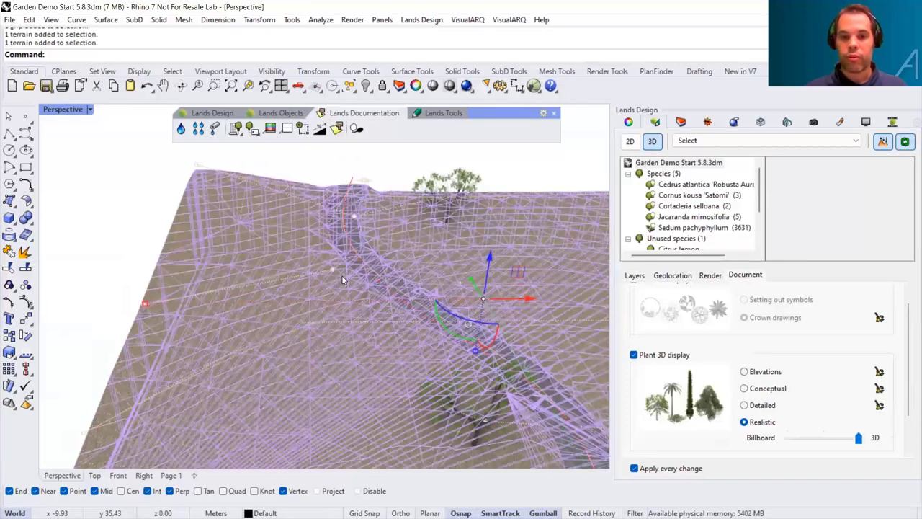
right_click_drag(314, 267, 306, 244)
right_click_drag(353, 290, 344, 219)
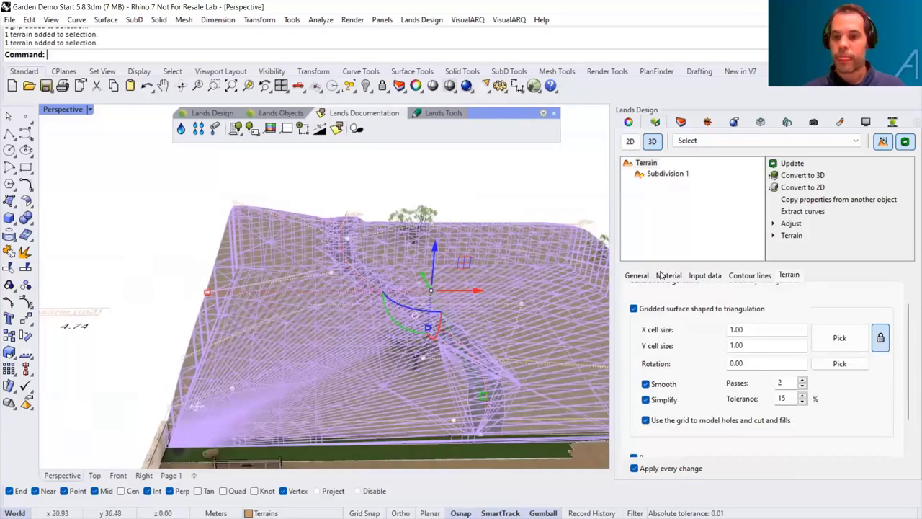
Step: Uncheck Show control points in Input data, then pick a point on the path curve
left_click(694, 277)
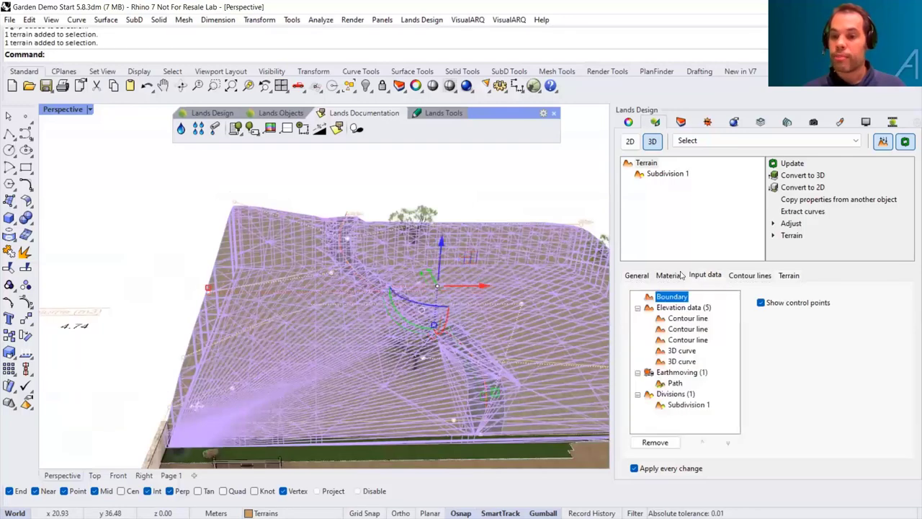
left_click(668, 308)
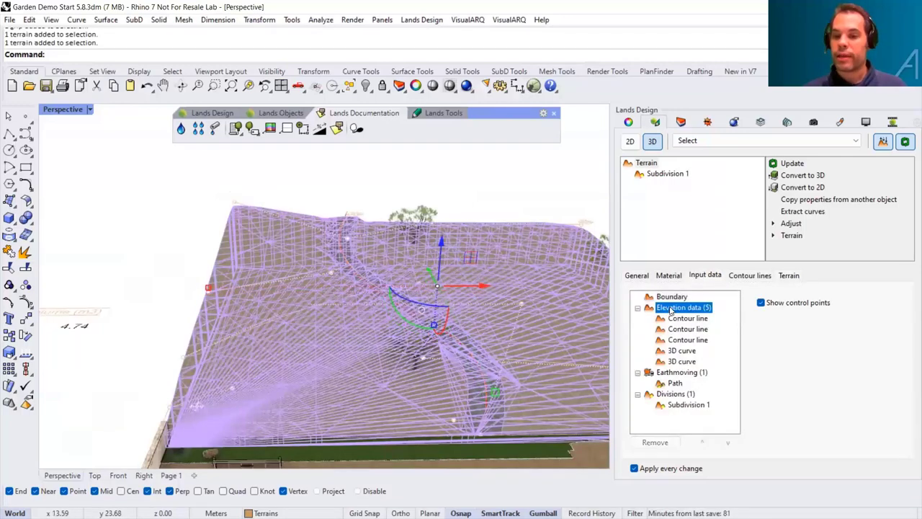
left_click(762, 303)
left_click(762, 303)
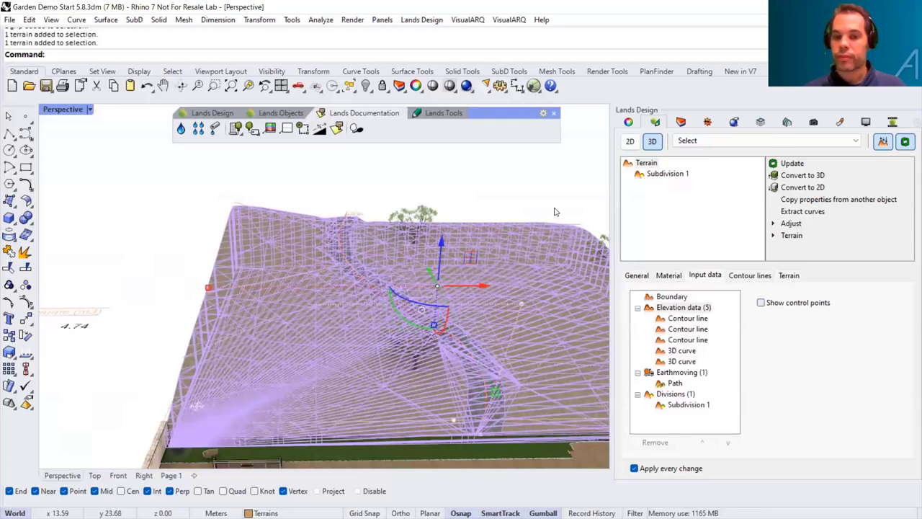
left_click(496, 252)
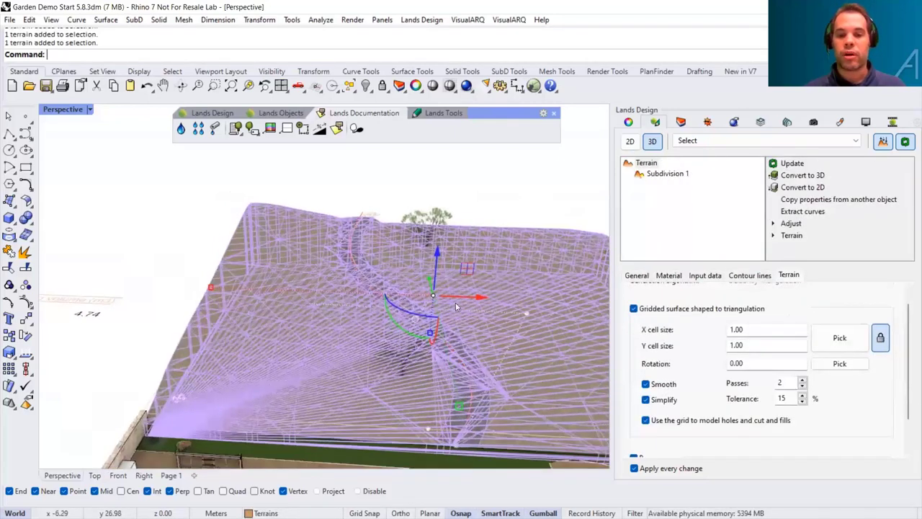
left_click(522, 304)
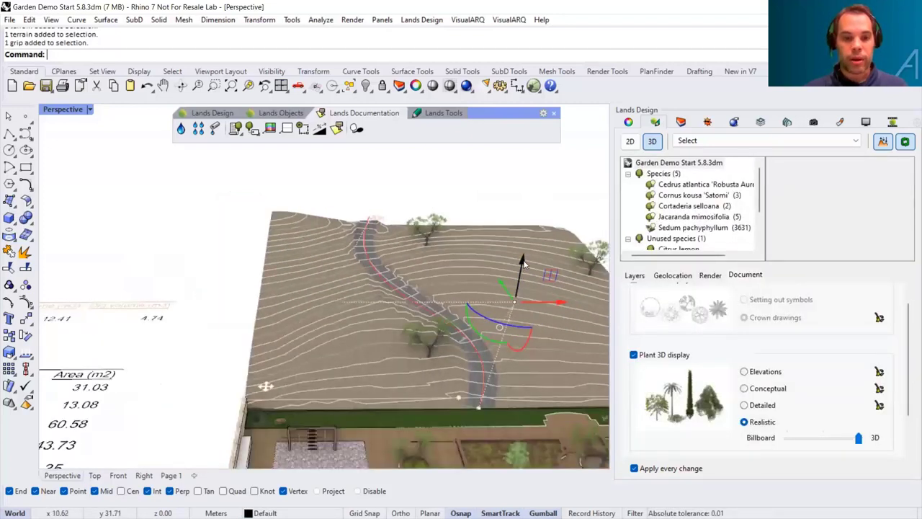
Step: Lower the selected path point 1.10 m with the Gumball Z arrow
left_click_drag(523, 263, 524, 275)
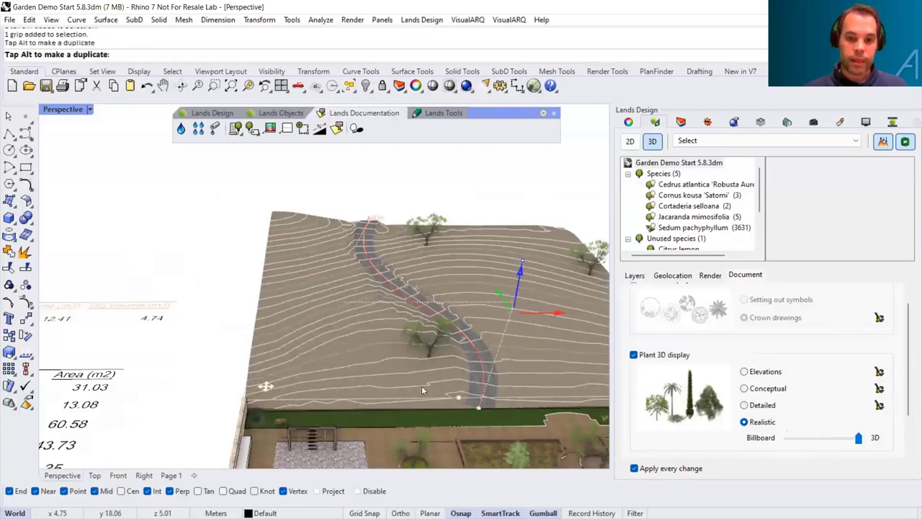
right_click_drag(112, 319, 175, 336)
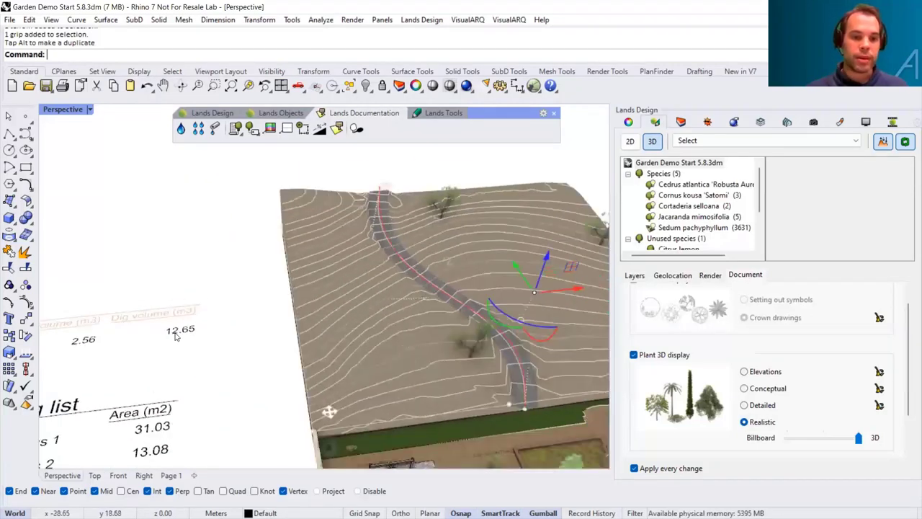
right_click_drag(311, 374, 119, 338)
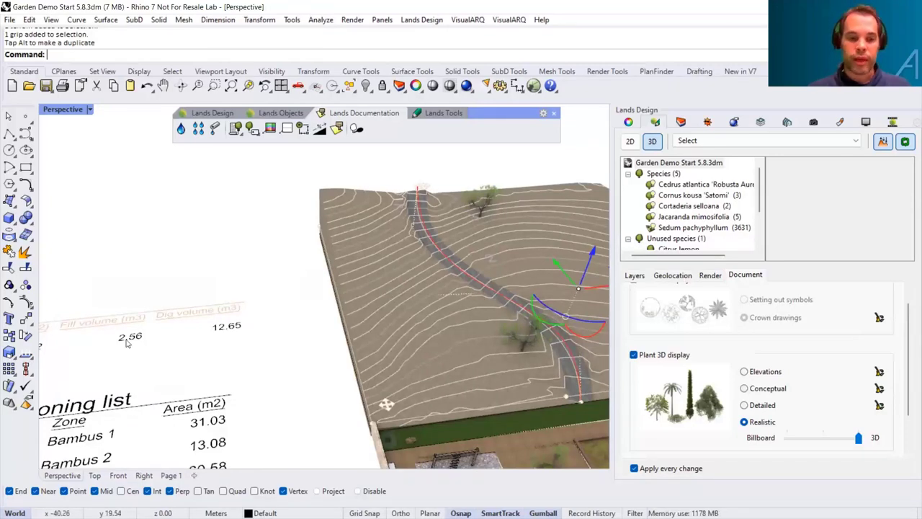
scroll(128, 340, "down", 3)
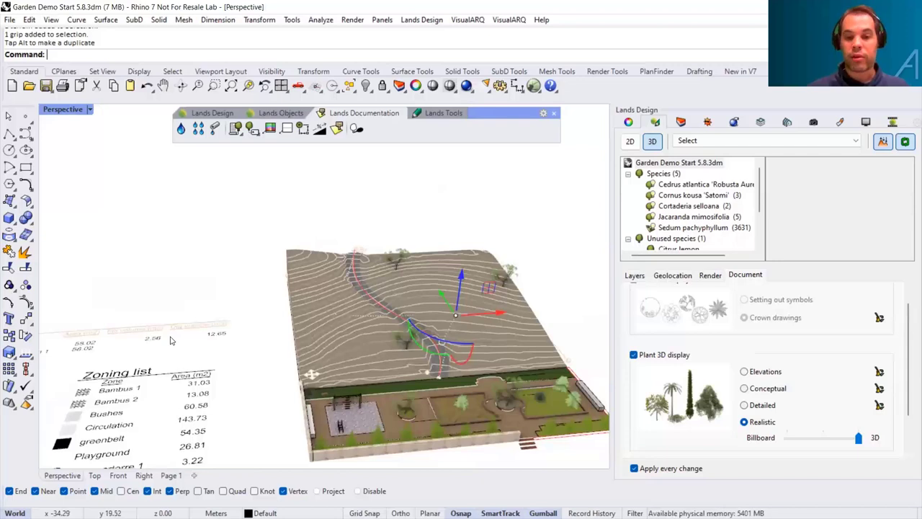
key("Escape")
Step: Select the Jacaranda tree and start dragging it toward the path
right_click_drag(407, 325, 369, 220)
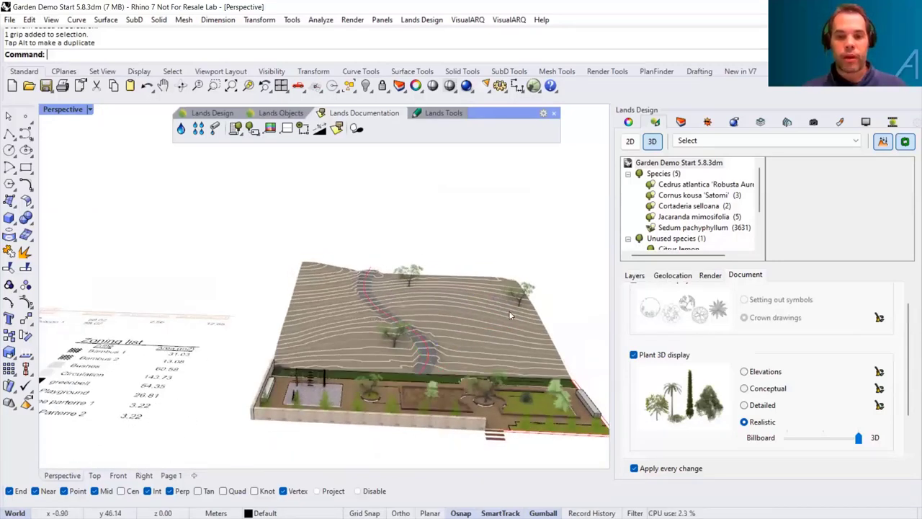
scroll(516, 315, "up", 5)
right_click_drag(523, 319, 438, 379)
left_click(435, 362)
left_click_drag(441, 392, 245, 333)
Step: Place the Jacaranda tree beside the path and apply Adjust to terrains so it rests on the surface
right_click_drag(249, 335, 274, 346)
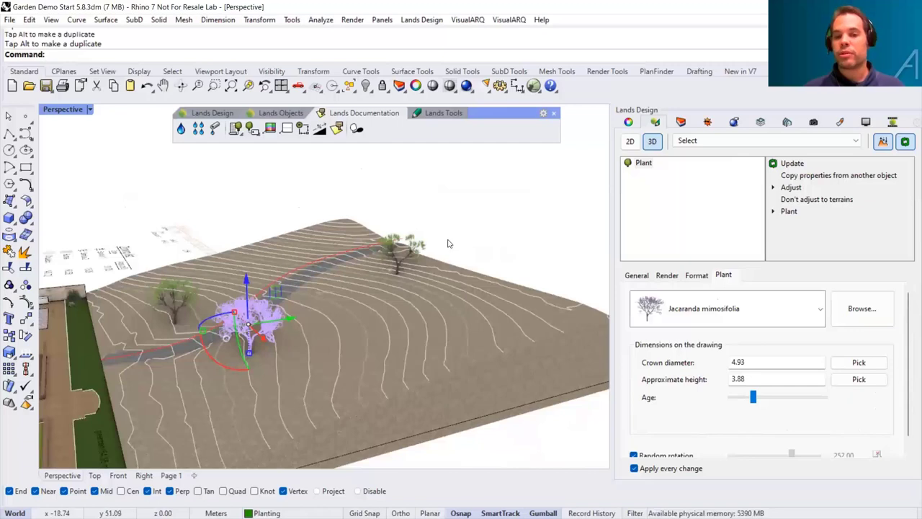
left_click(882, 142)
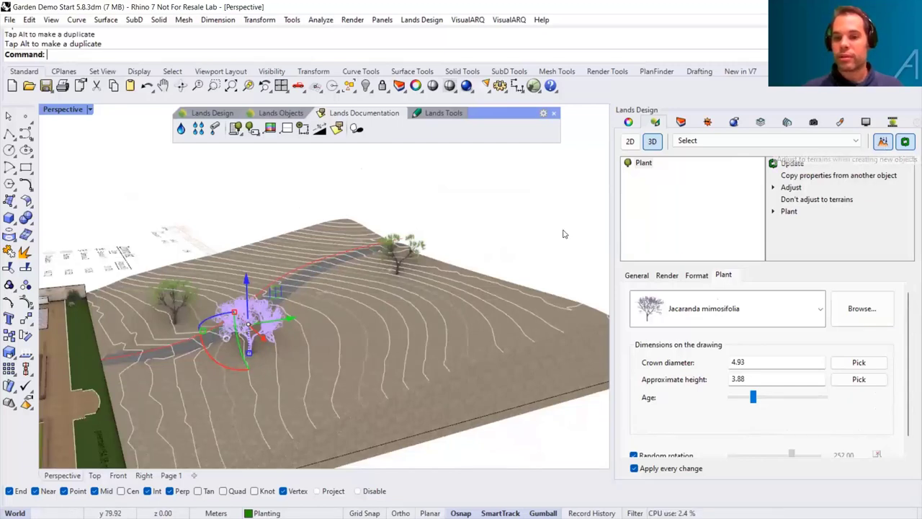
left_click(408, 251)
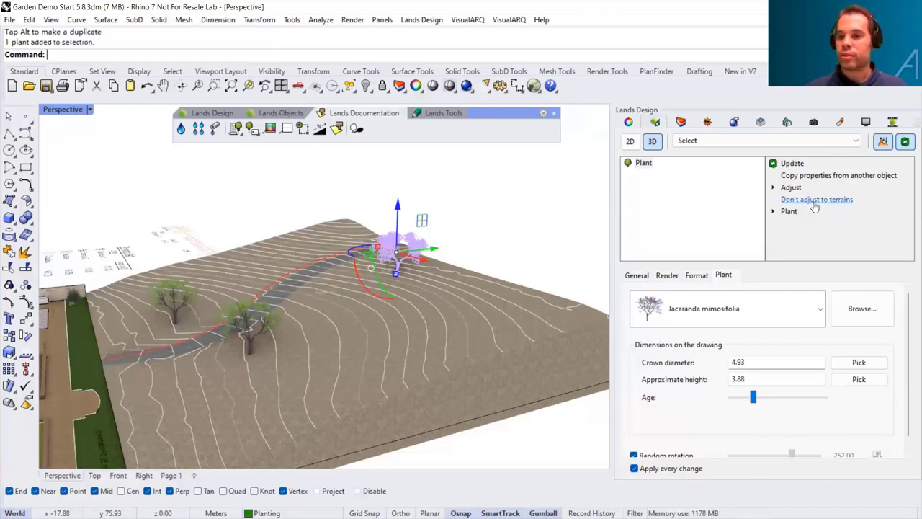
left_click(885, 144)
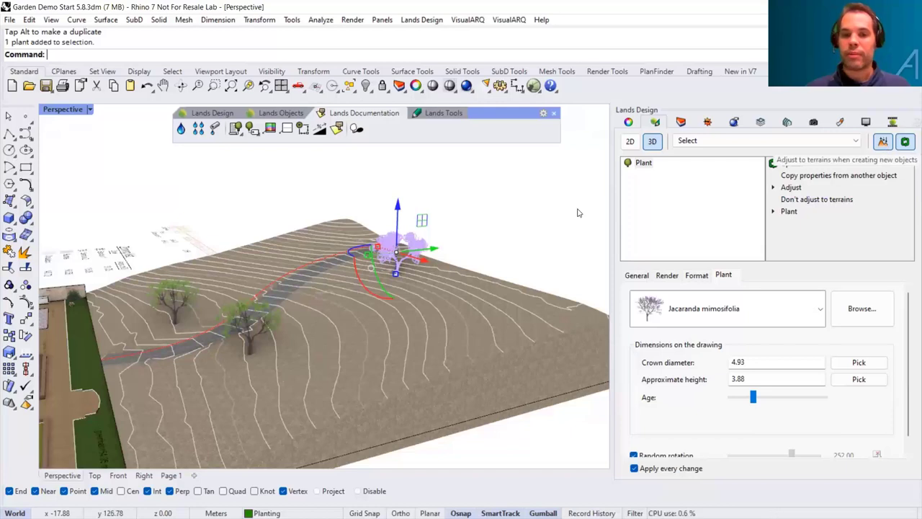
key("Escape")
scroll(407, 257, "down", 5)
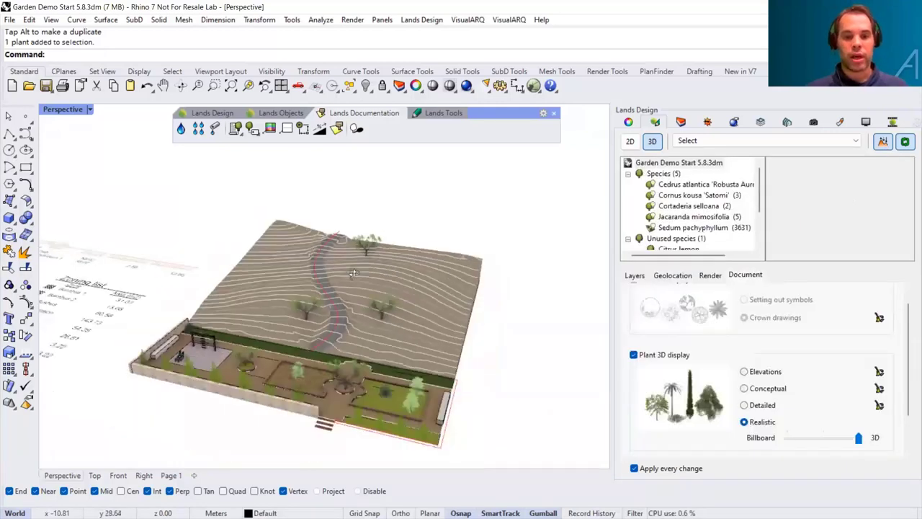
scroll(366, 270, "up", 2)
right_click_drag(360, 264, 383, 261)
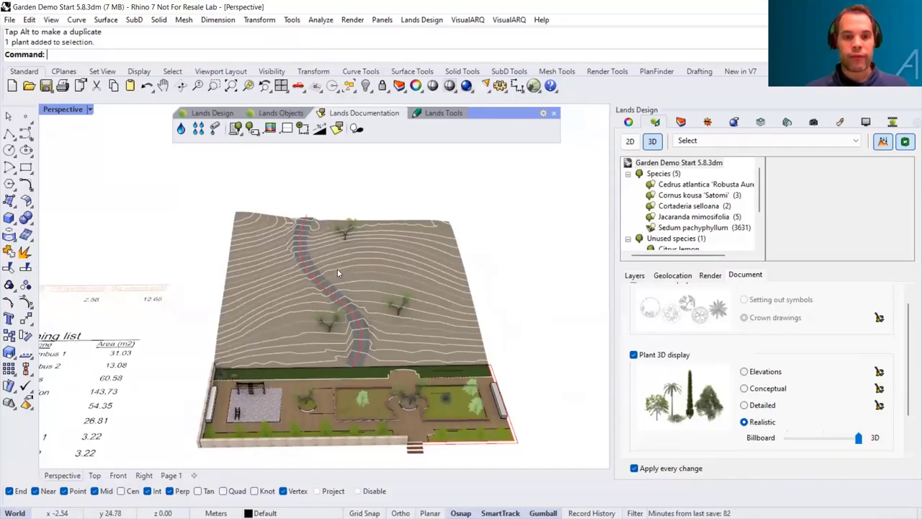
Step: Show the Lands Objects tools, select the terrain and zoom in on its 1.00 × 1.00 grid mesh
left_click(278, 115)
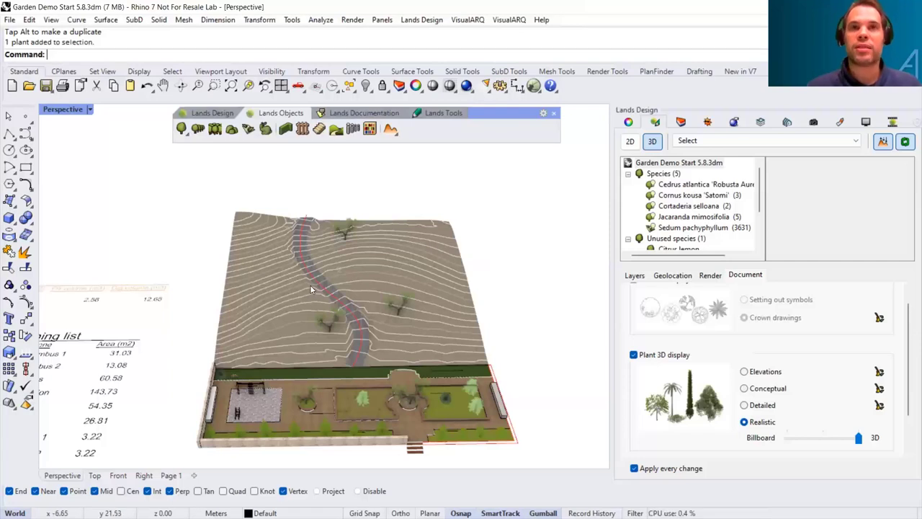
right_click_drag(309, 289, 260, 346)
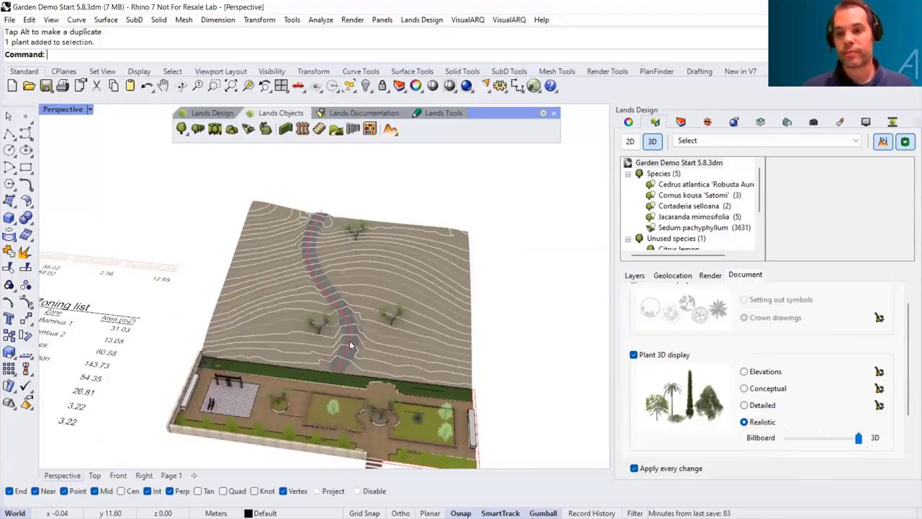
right_click_drag(350, 340, 301, 313)
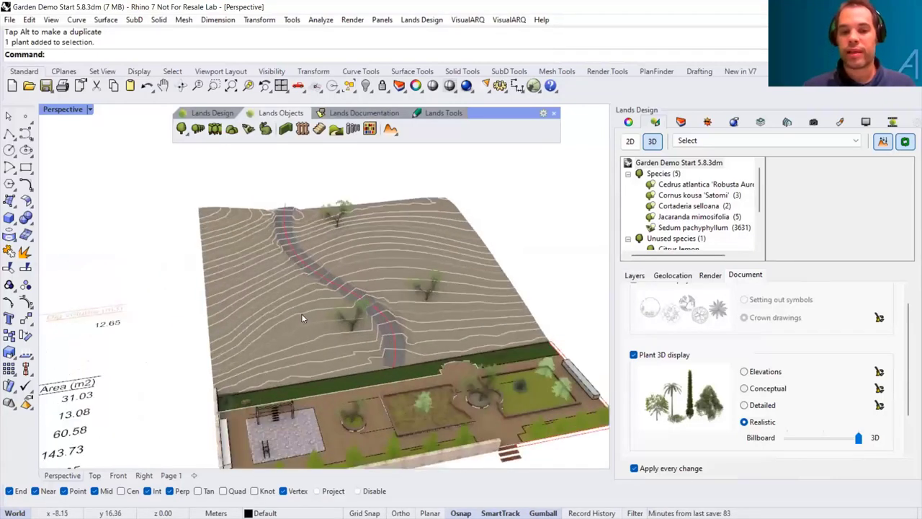
left_click(301, 317)
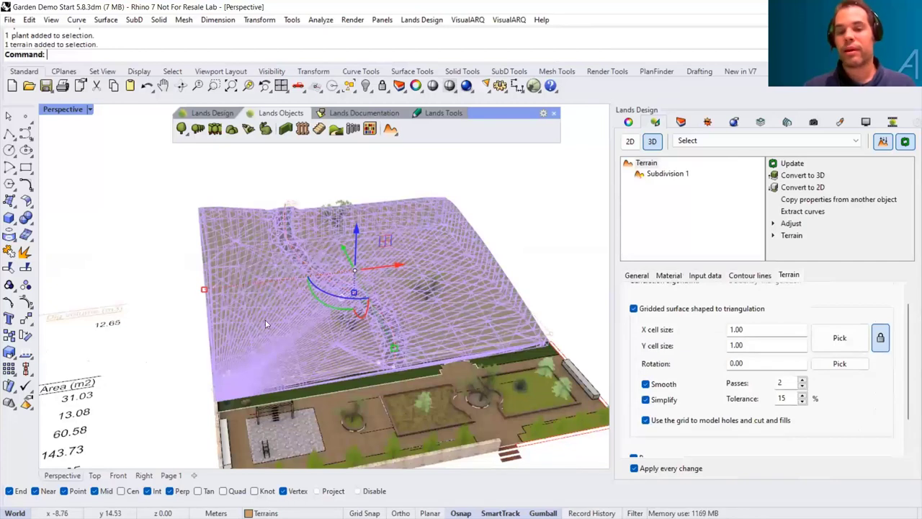
scroll(333, 327, "up", 5)
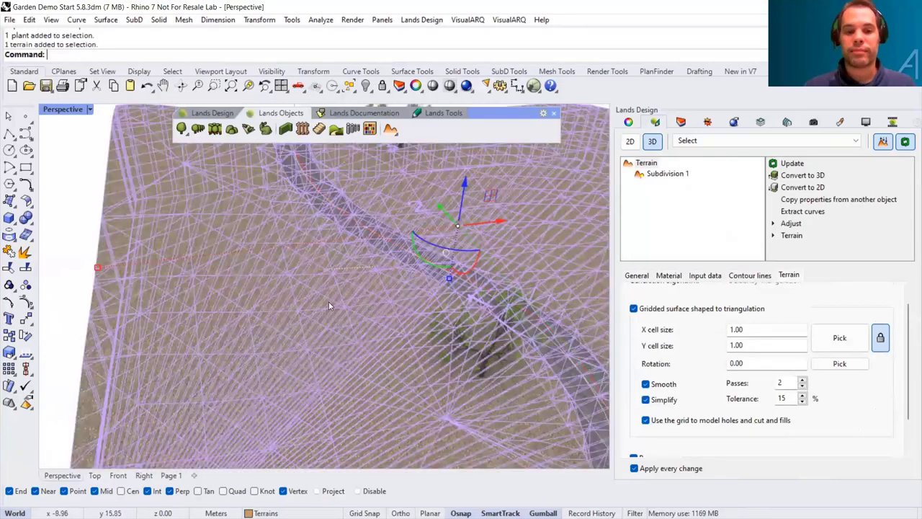
scroll(329, 302, "up", 3)
scroll(310, 303, "down", 5)
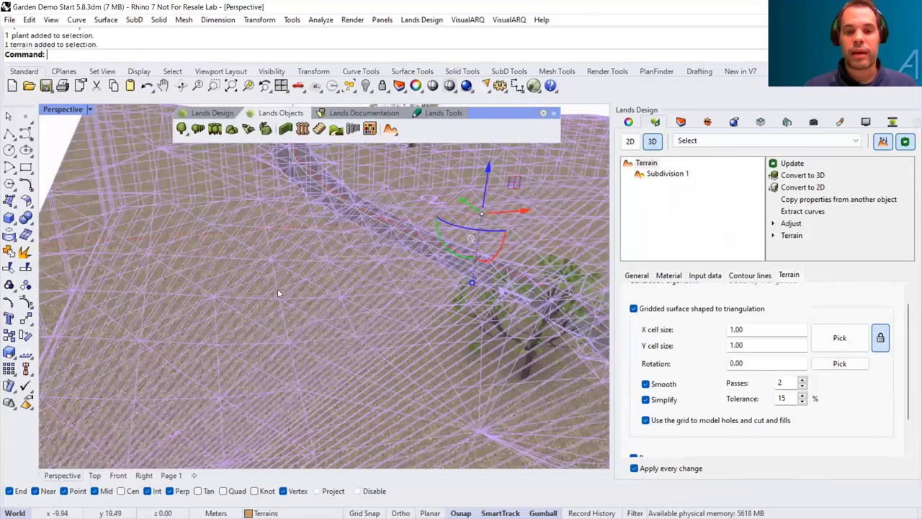
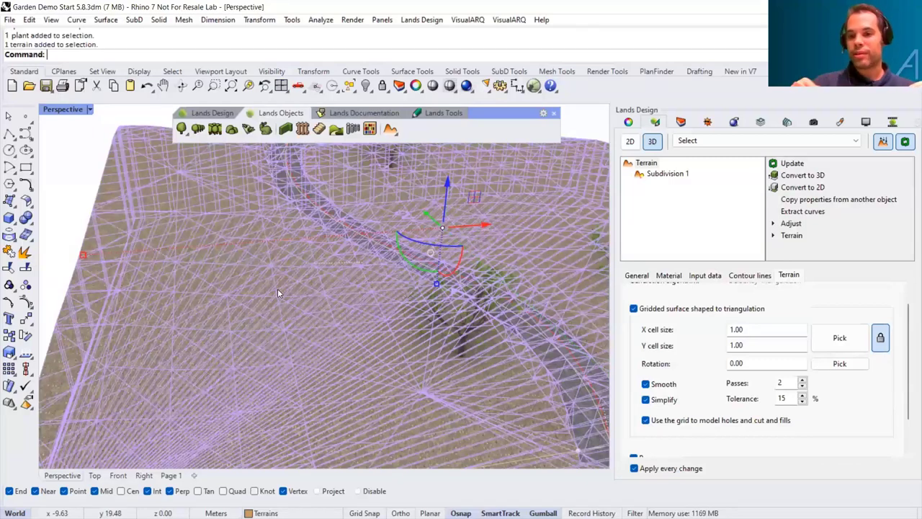
Step: Refine the terrain grid to 0.5 by 0.5 cell size for denser contours
scroll(246, 293, "down", 4)
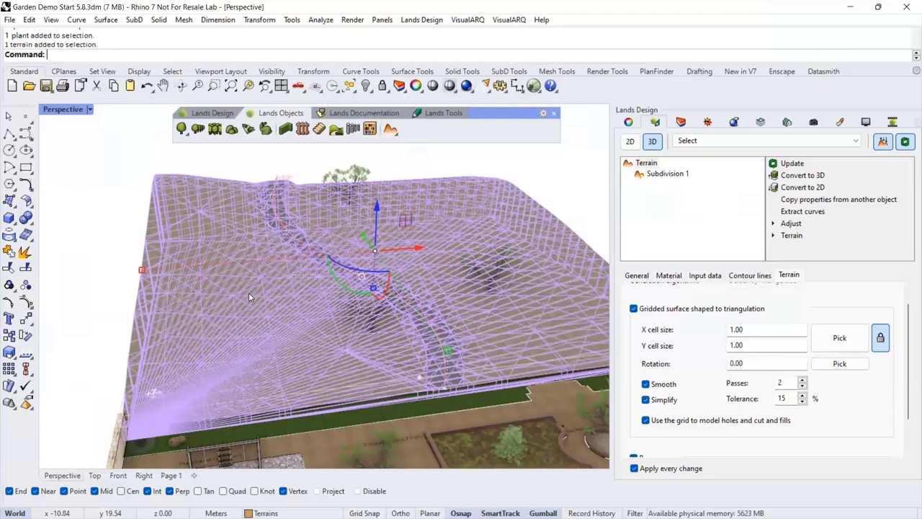
left_click(99, 263)
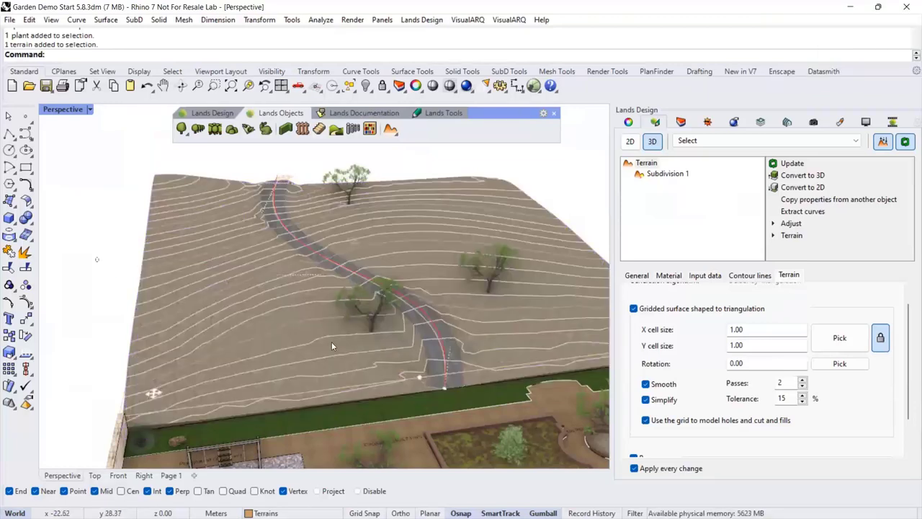
right_click_drag(432, 375, 450, 398)
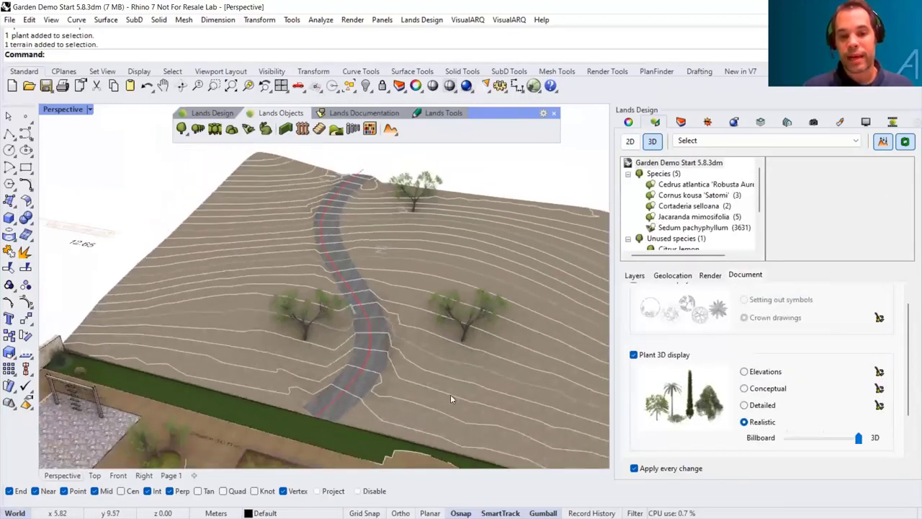
left_click(432, 368)
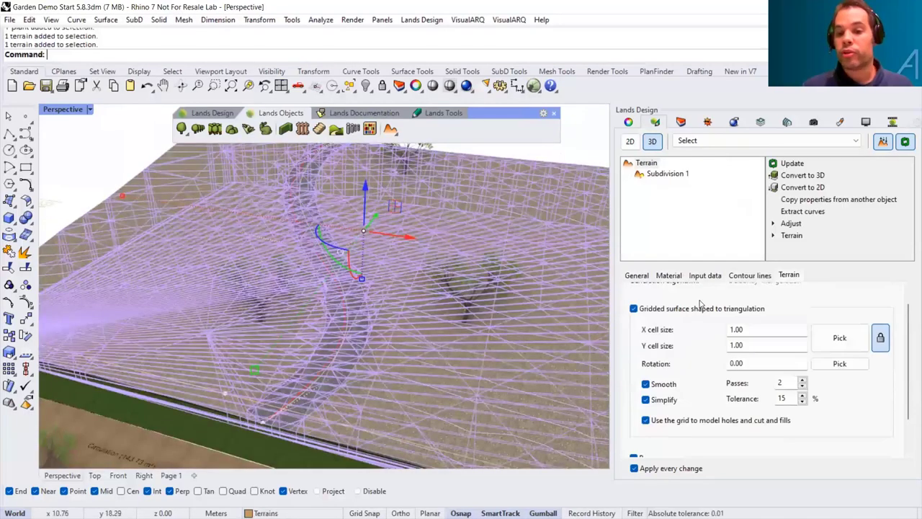
left_click(722, 333)
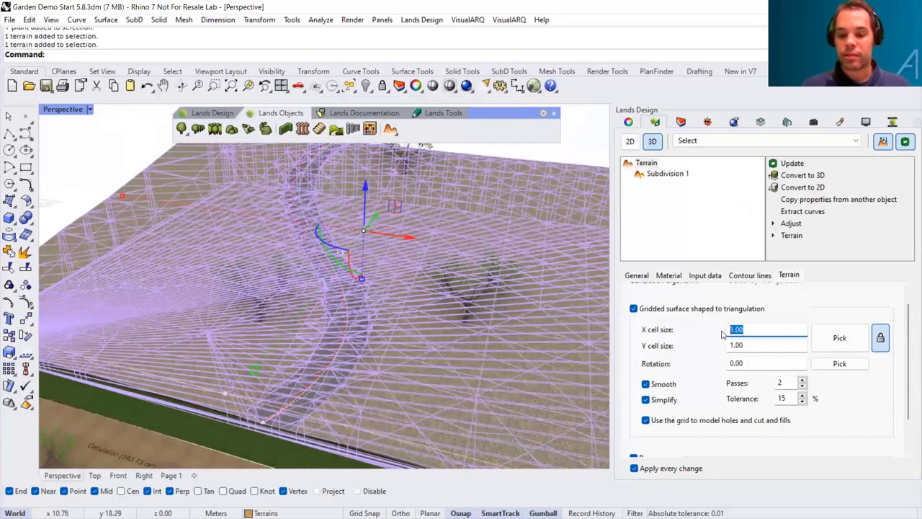
type("0.5")
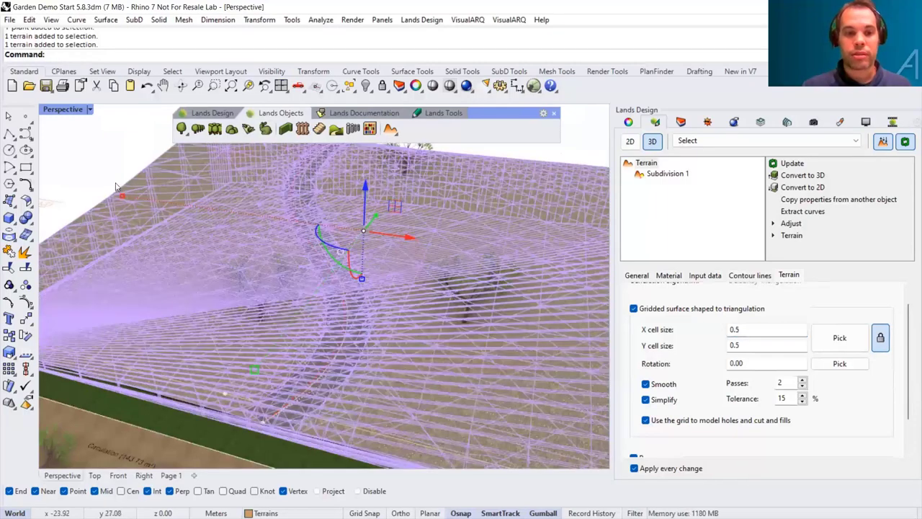
key("Escape")
scroll(341, 284, "up", 3)
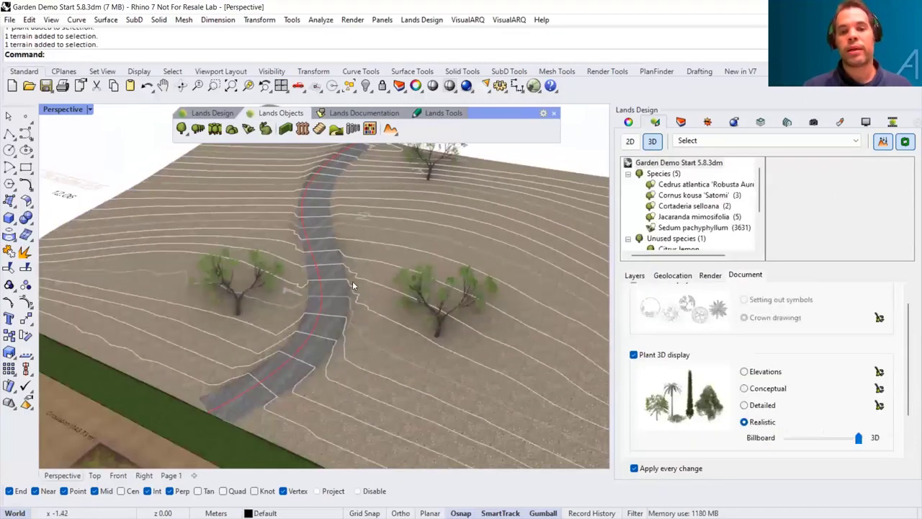
scroll(332, 288, "up", 3)
scroll(332, 288, "up", 4)
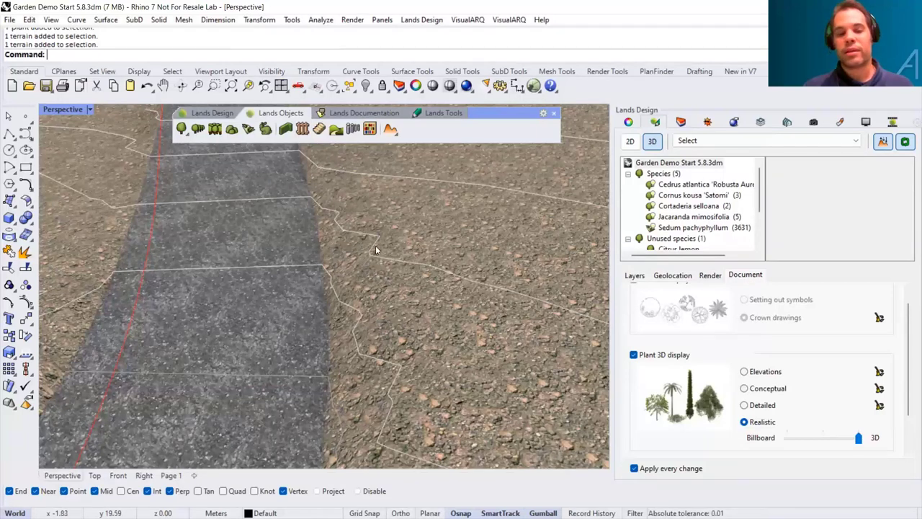
scroll(375, 250, "down", 3)
scroll(375, 275, "down", 5)
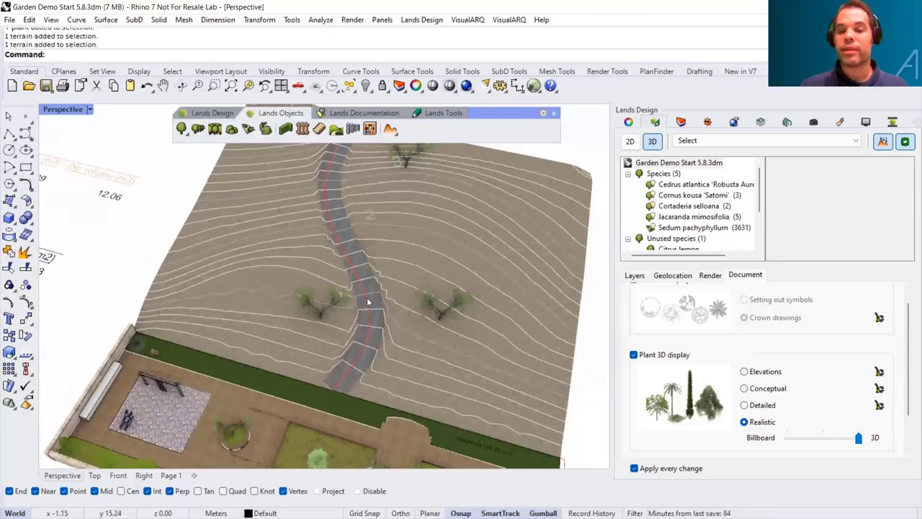
right_click_drag(392, 353, 436, 323)
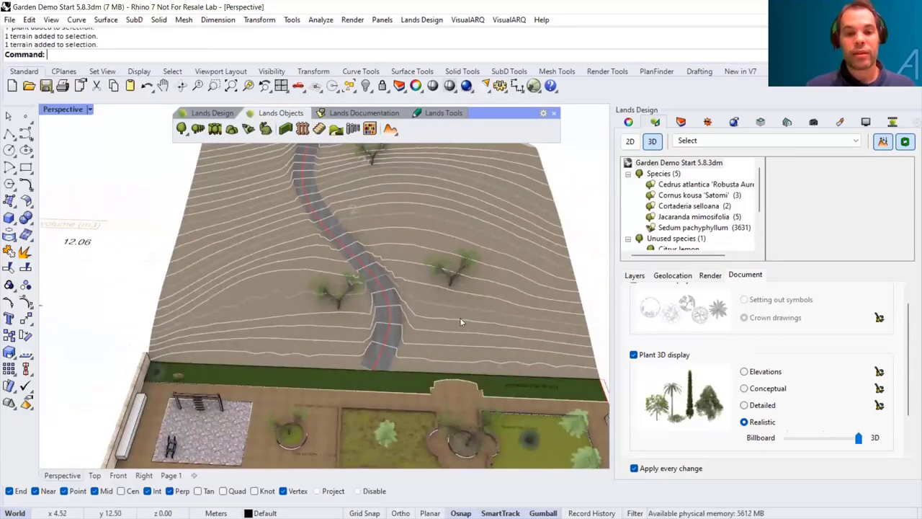
scroll(505, 342, "down", 5)
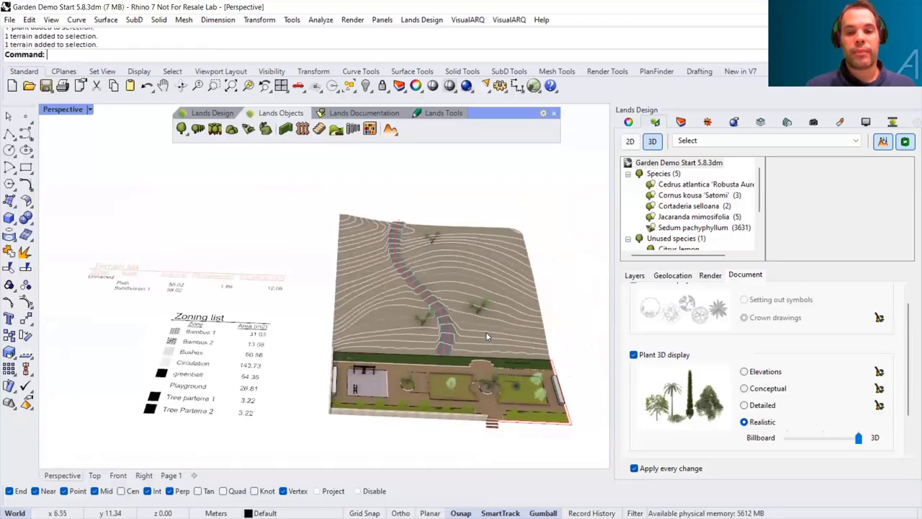
right_click_drag(180, 291, 229, 297, "shift")
scroll(229, 296, "up", 2)
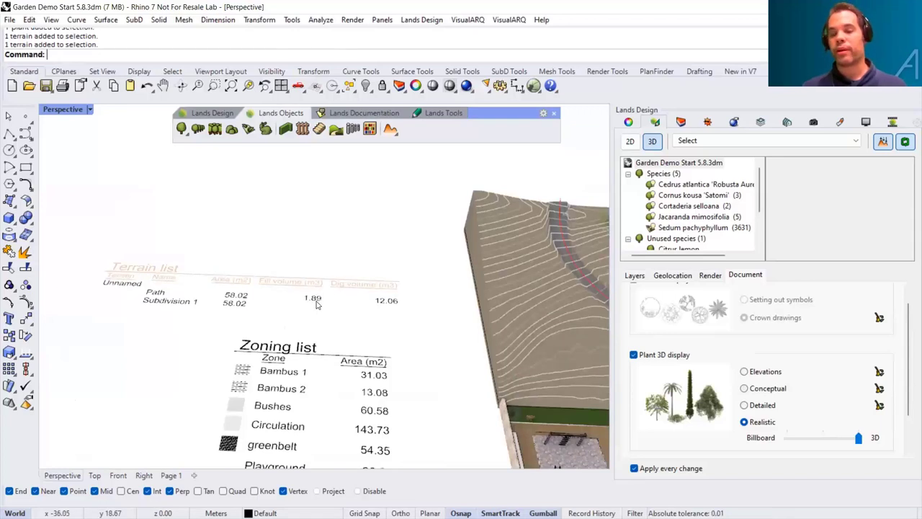
left_click(567, 260)
right_click_drag(440, 284, 360, 226)
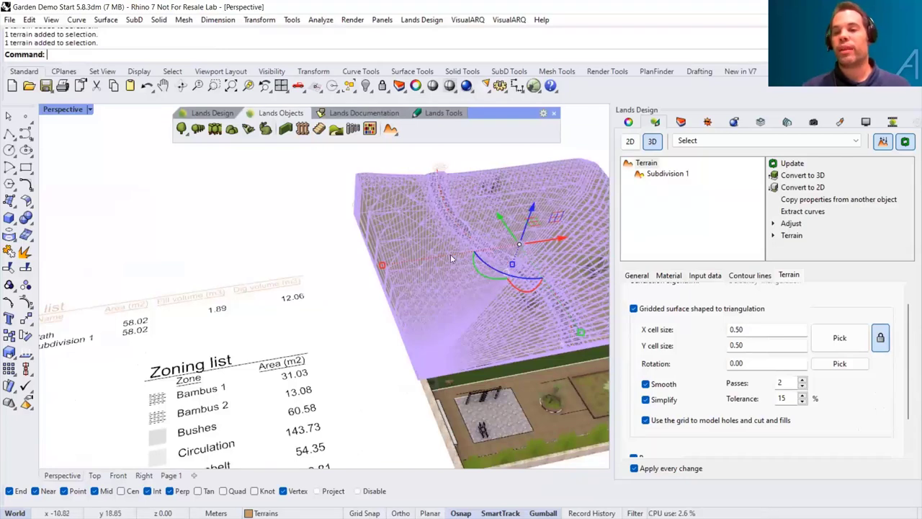
left_click(394, 136)
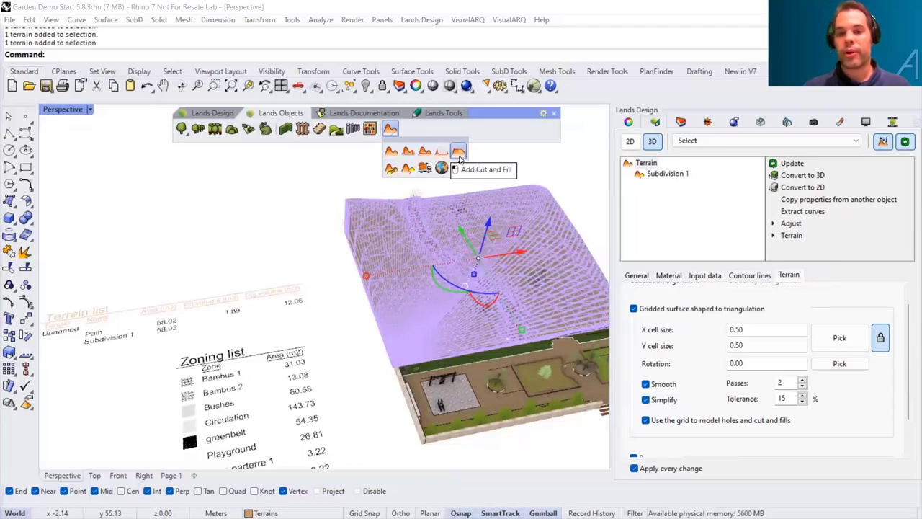
left_click(325, 188)
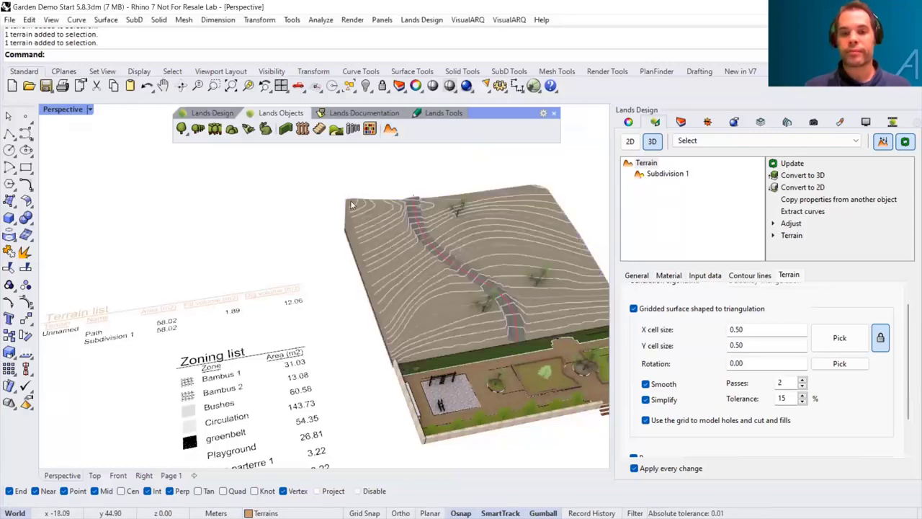
right_click_drag(439, 256, 243, 241)
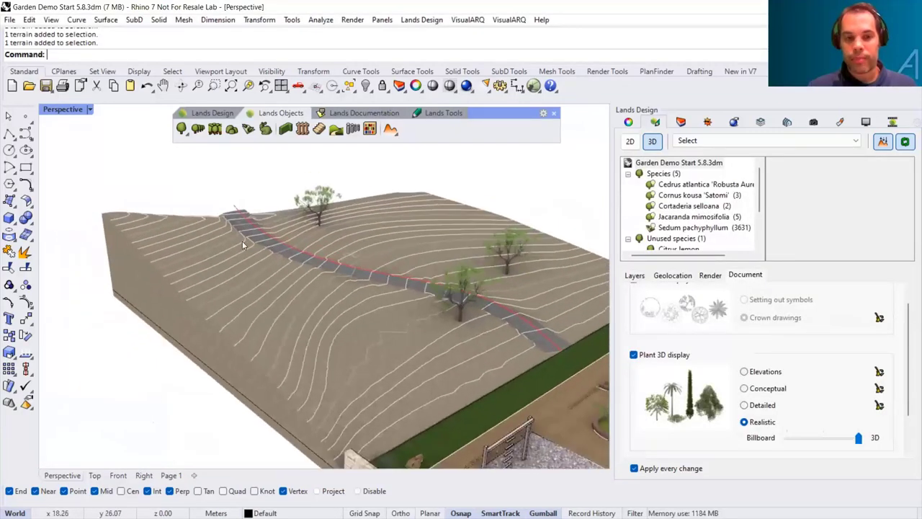
Step: Draw a rectangle on the terrain slope below the path
left_click(26, 168)
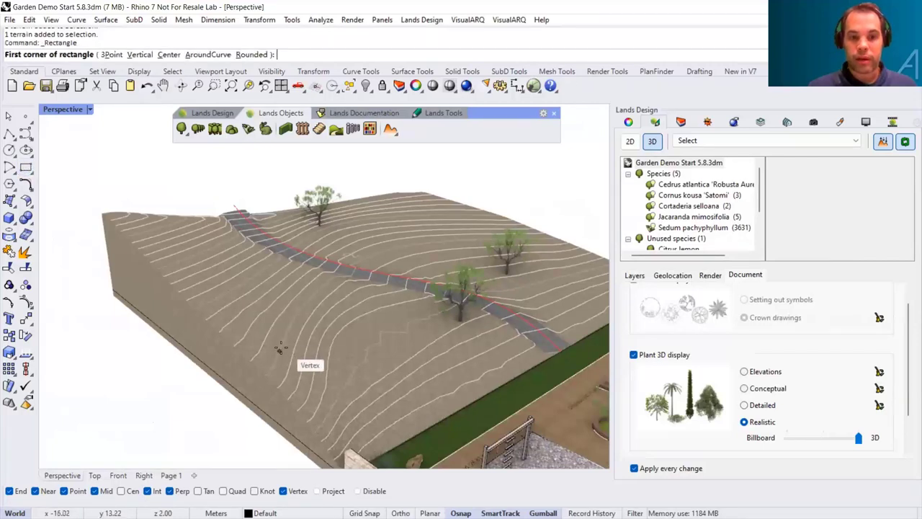
scroll(272, 348, "up", 1)
left_click(278, 352)
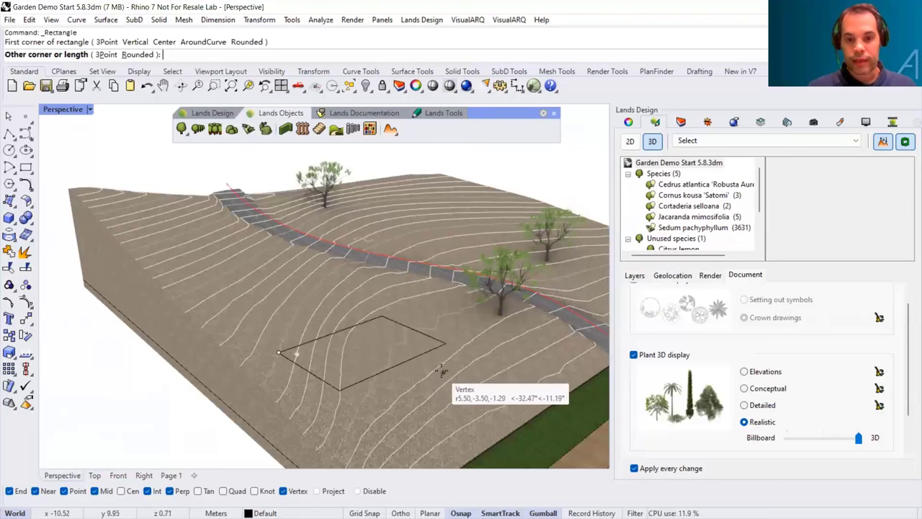
left_click(441, 372)
right_click_drag(351, 353, 418, 380)
Step: Move the rectangle slightly up the slope and resize it with the gumball
left_click(419, 380)
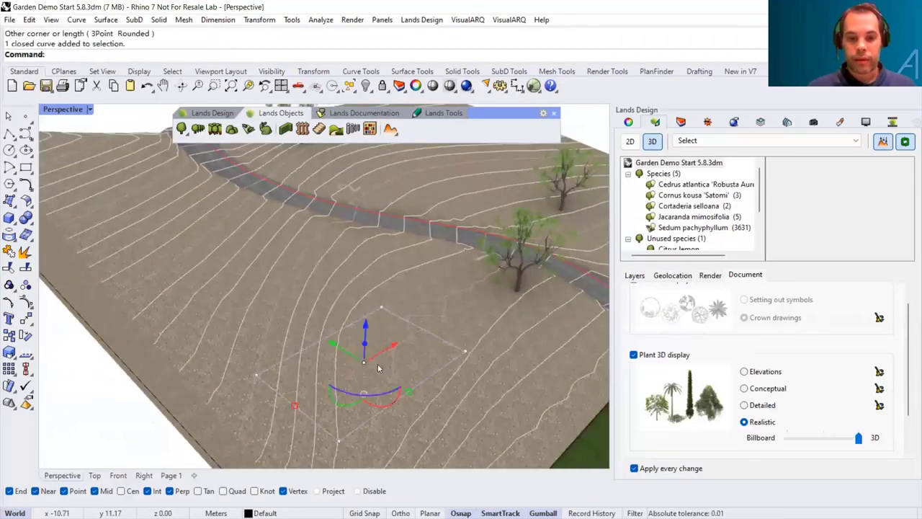
left_click_drag(376, 366, 143, 402)
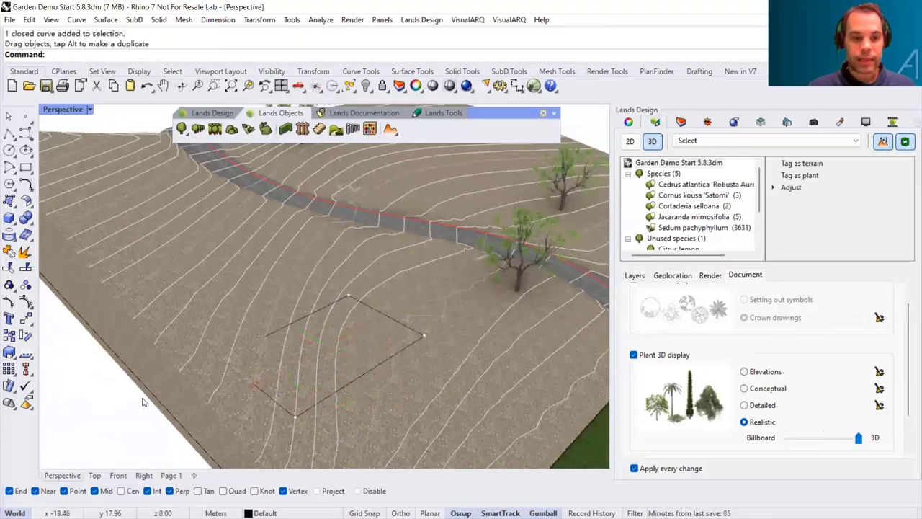
right_click_drag(258, 342, 268, 330)
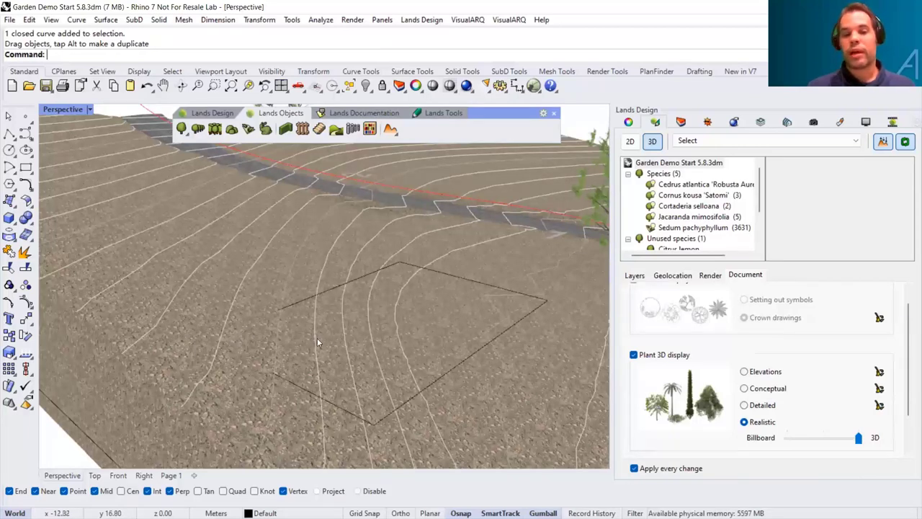
right_click_drag(364, 330, 392, 276)
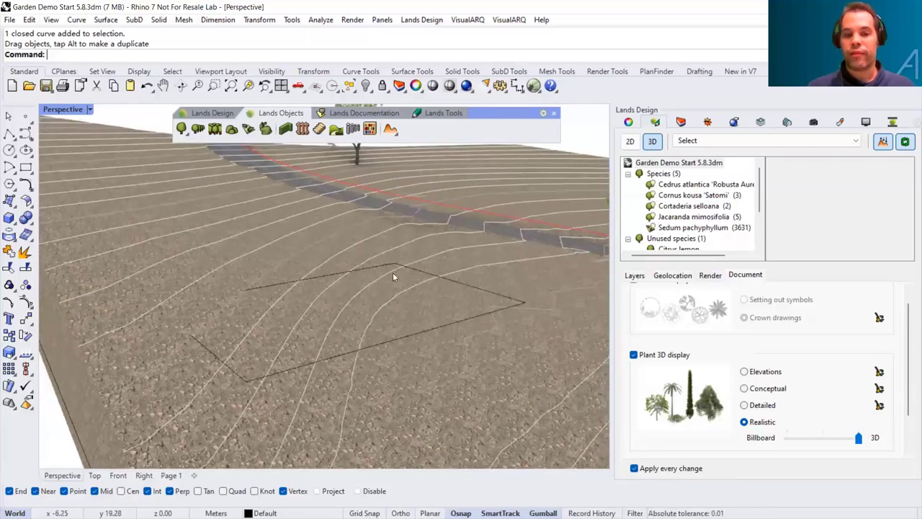
left_click(328, 354)
right_click_drag(424, 364, 432, 354)
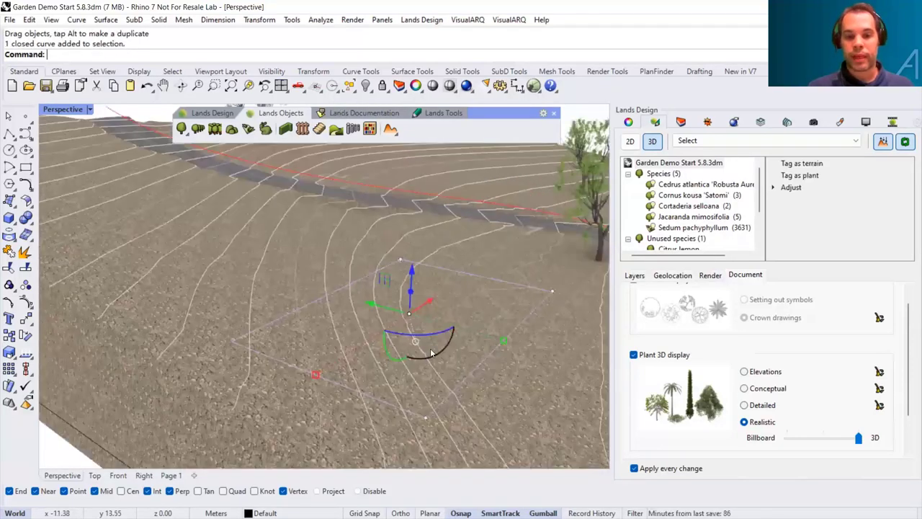
left_click_drag(439, 351, 445, 360)
right_click_drag(445, 360, 145, 165)
key("Escape")
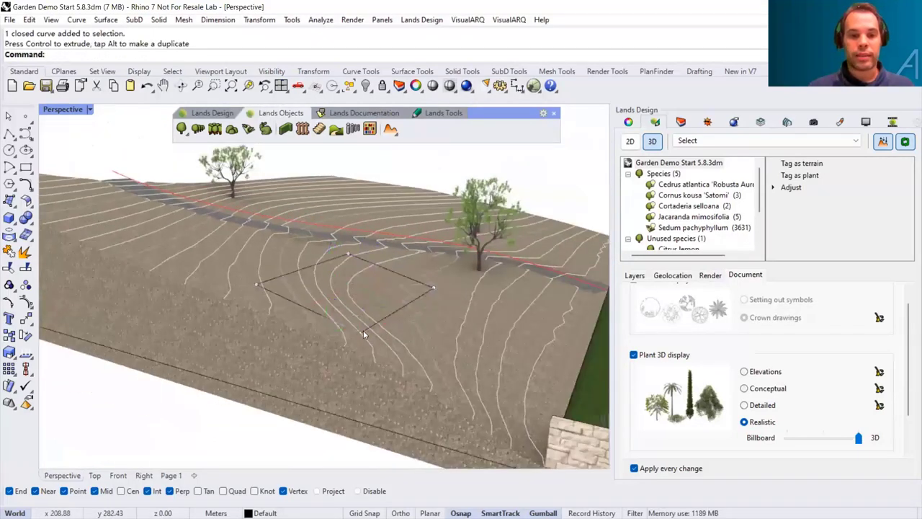
right_click_drag(360, 314, 494, 282)
right_click_drag(304, 245, 232, 290)
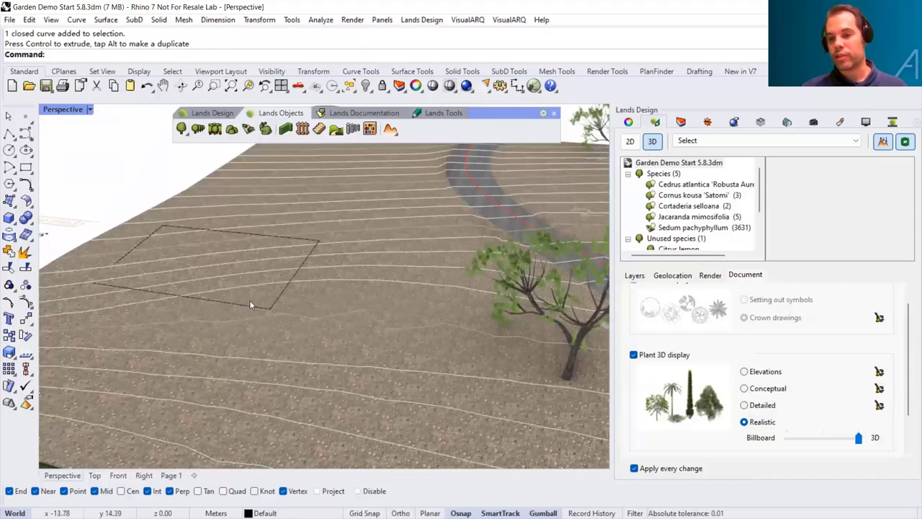
right_click_drag(243, 295, 376, 152)
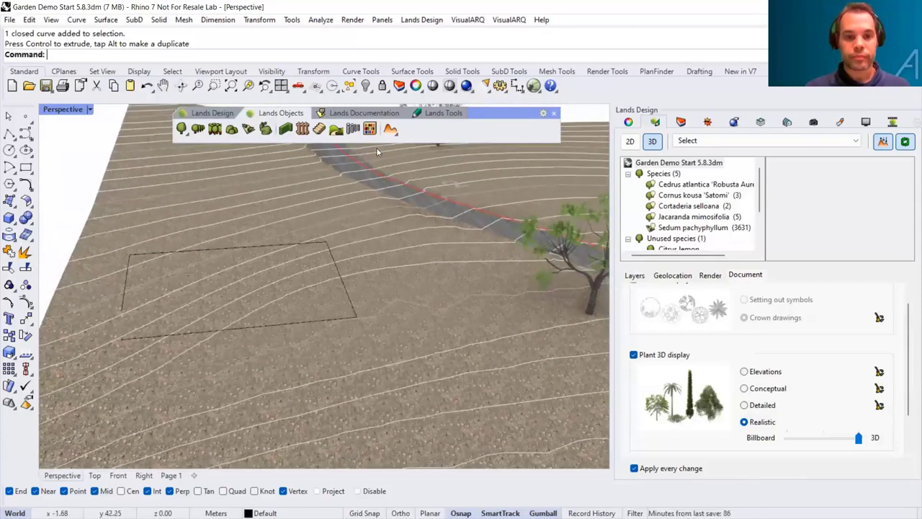
Step: Add a cut-and-fill pad on the terrain bounded by the rectangle, keeping the 45° slope angle
left_click(390, 128)
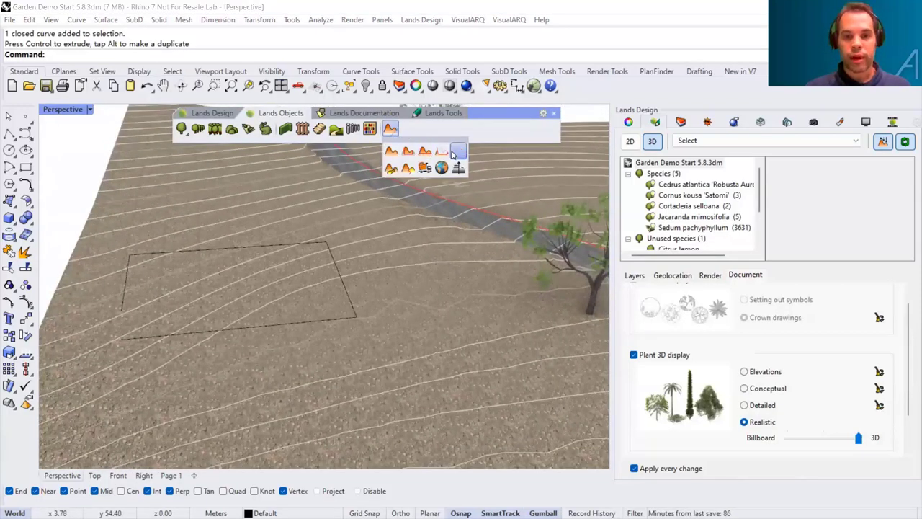
left_click(457, 152)
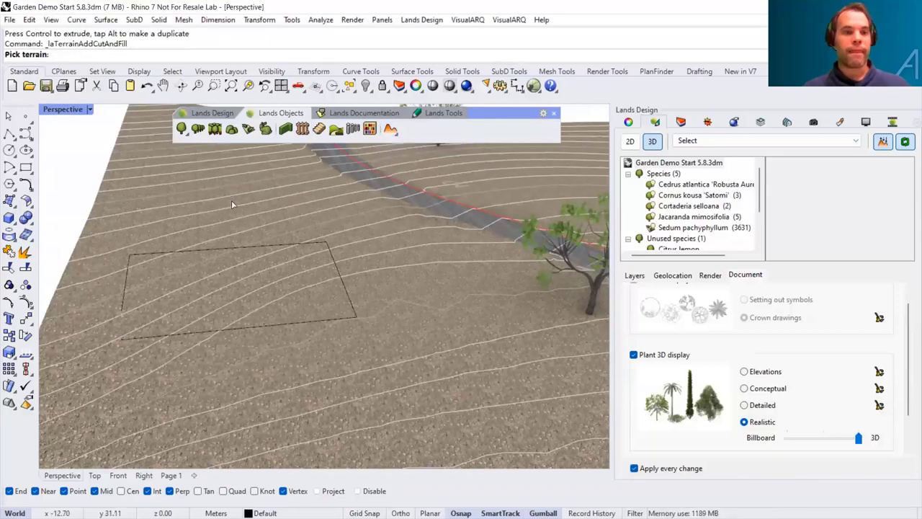
left_click(231, 202)
key("Return")
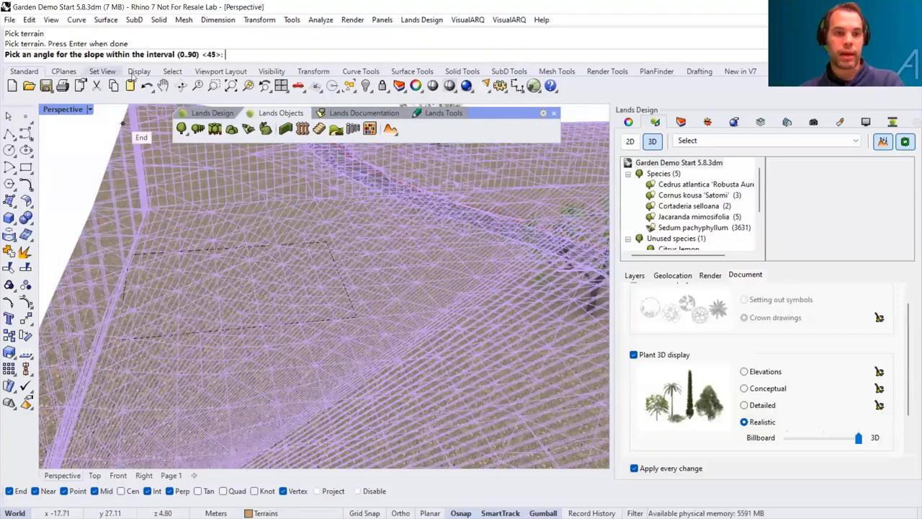
key("Return")
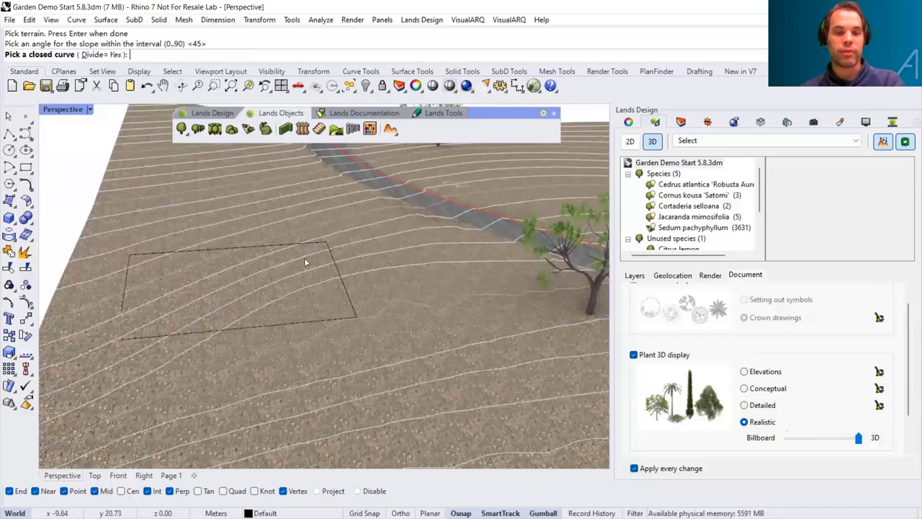
left_click(281, 247)
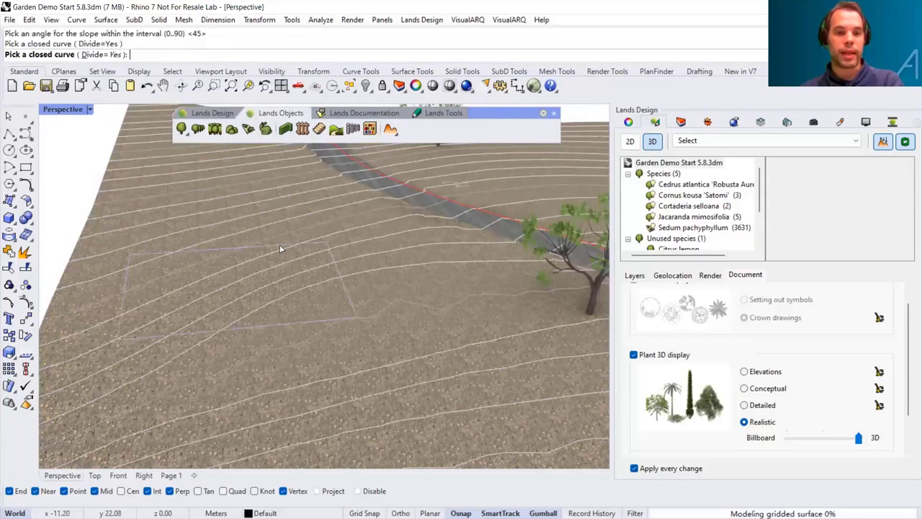
key("Return")
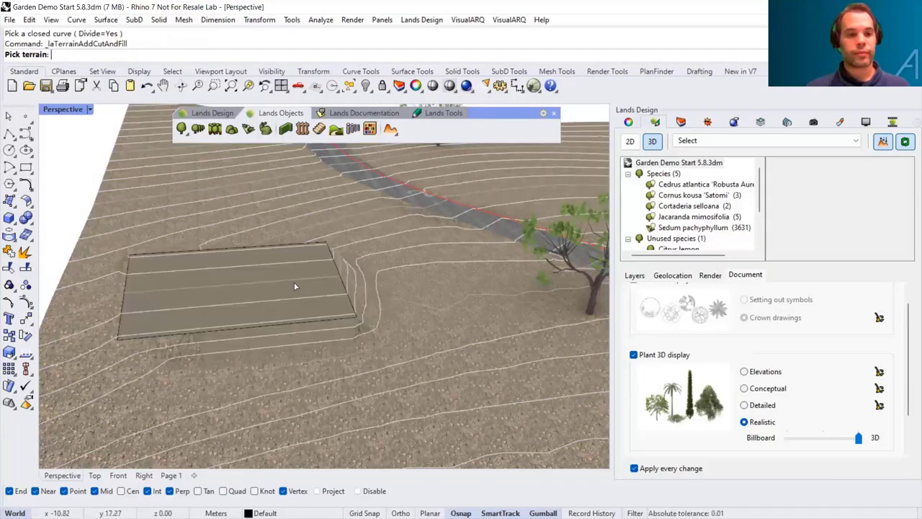
Step: Orbit and zoom to check the pad and its 19.25 m2 / 15.70 m3 fill
right_click_drag(348, 277, 298, 302)
scroll(446, 258, "up", 5)
right_click_drag(222, 309, 136, 302)
right_click_drag(194, 310, 336, 299)
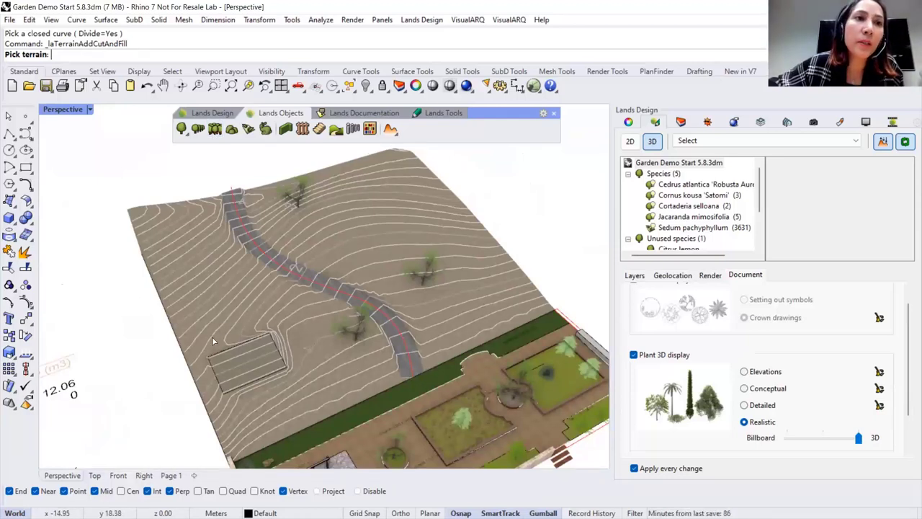
scroll(402, 343, "down", 3)
scroll(401, 343, "down", 2)
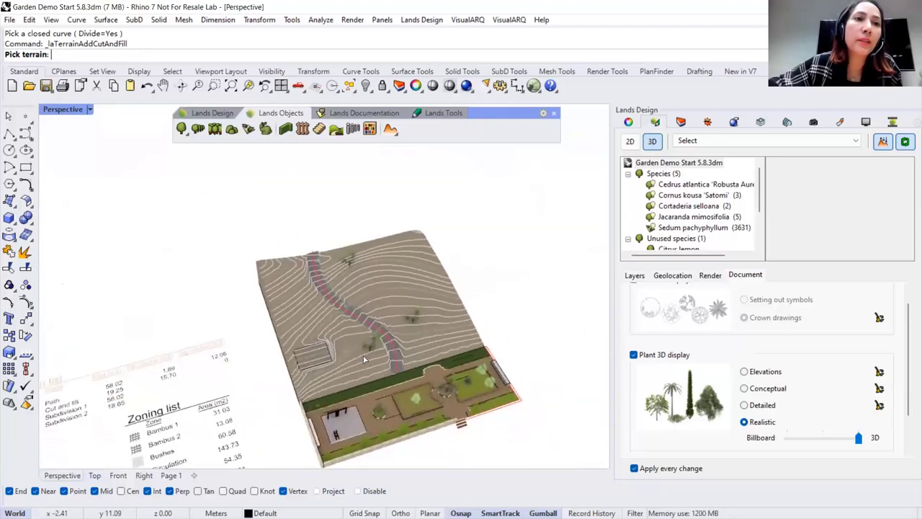
scroll(171, 394, "up", 5)
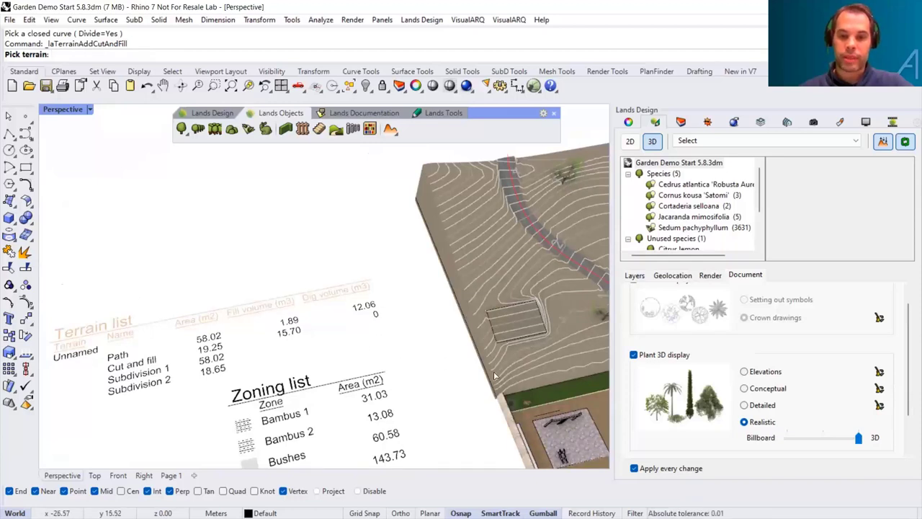
scroll(510, 253, "down", 2)
Step: Turn on the terrain's control points with PointsOn
scroll(499, 286, "up", 4)
left_click(502, 287)
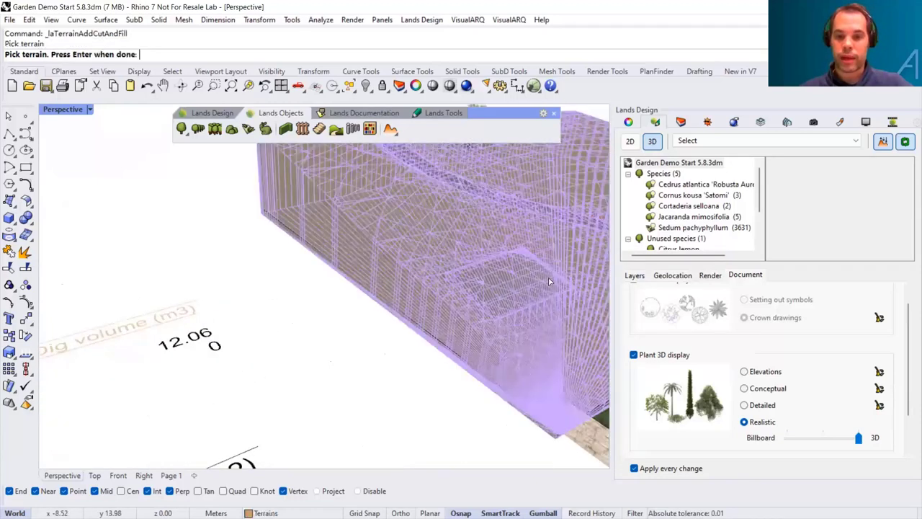
scroll(288, 297, "up", 5)
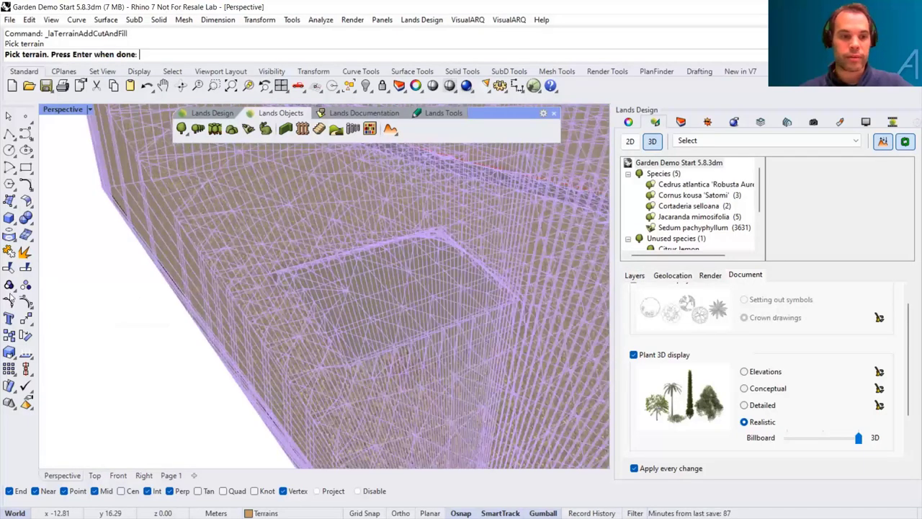
left_click(9, 303)
right_click_drag(397, 325, 361, 263)
left_click(353, 234)
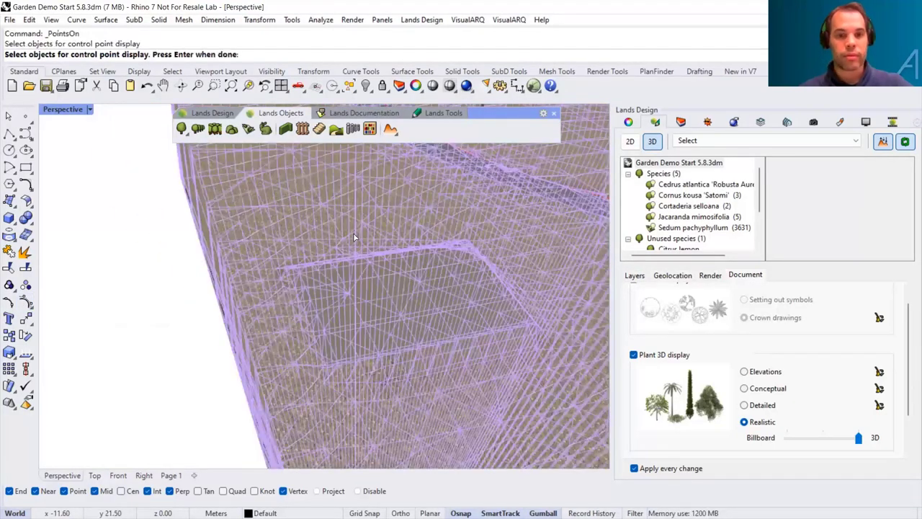
key("Return")
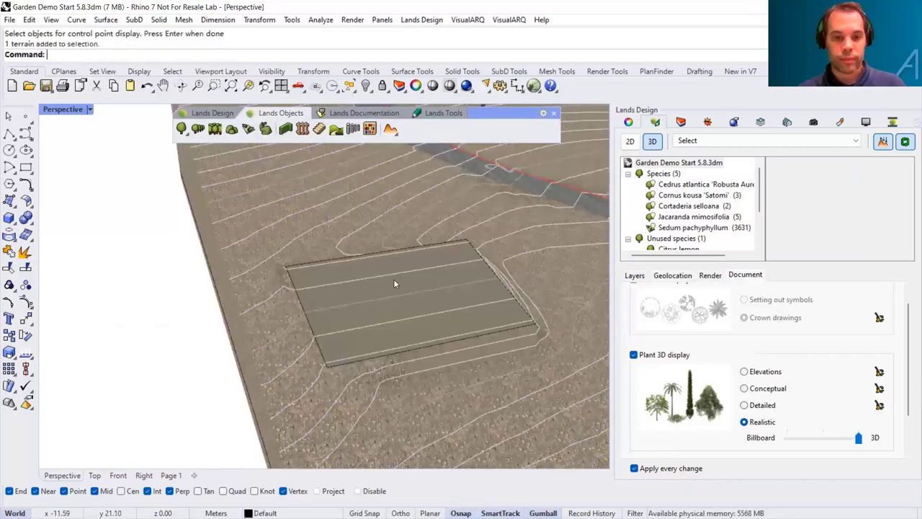
Step: Switch the perspective to Wireframe display to see the terrain points around the pad
left_click(395, 281)
right_click_drag(275, 280, 205, 256)
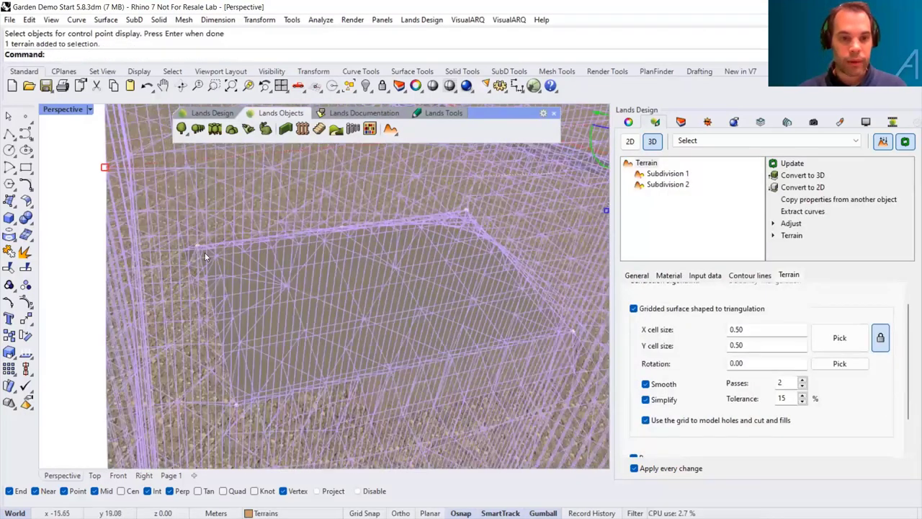
right_click_drag(503, 311, 484, 330)
right_click_drag(218, 349, 85, 111)
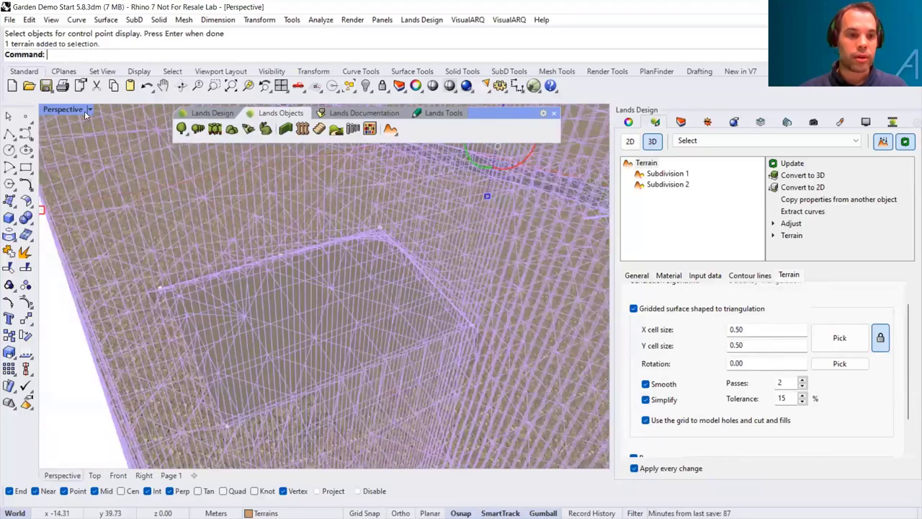
left_click(90, 110)
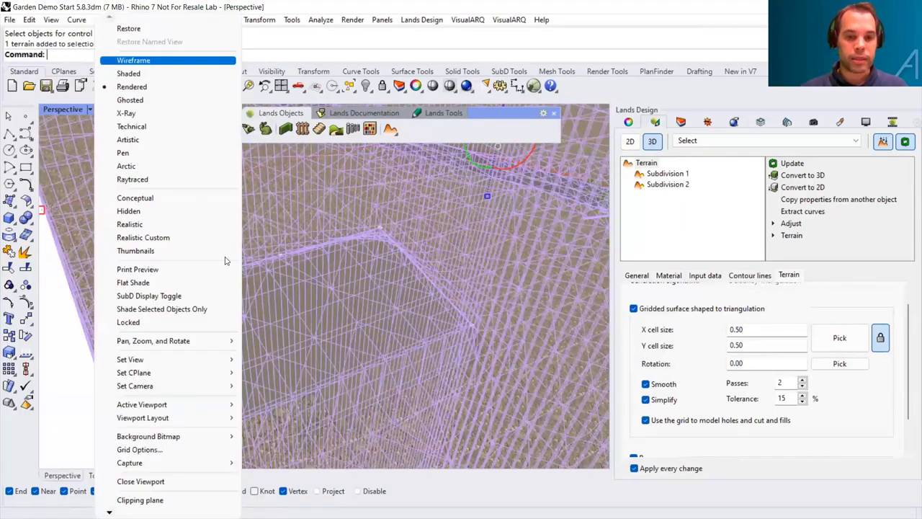
key("Return")
Step: Move one terrain point near the pad vertically, bringing the cut-and-fill volumes to 11.72 and 0.14
right_click_drag(246, 329, 249, 353)
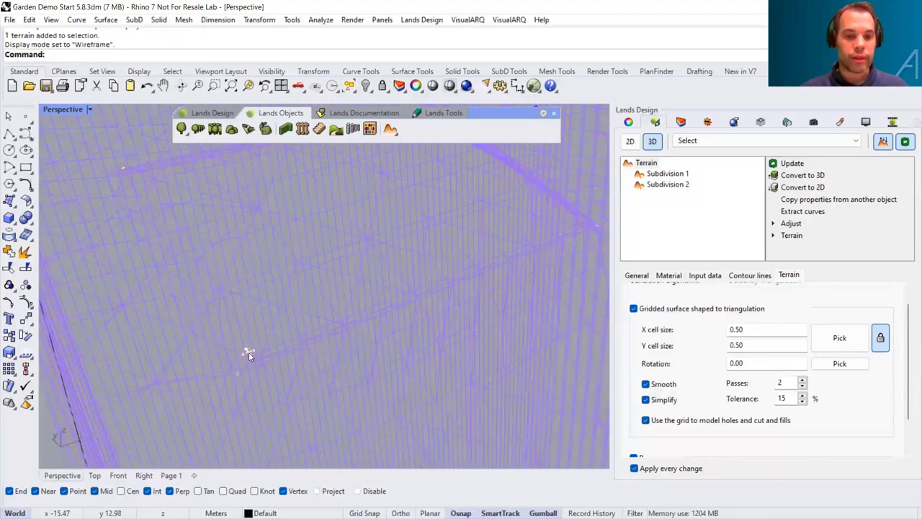
left_click(248, 351)
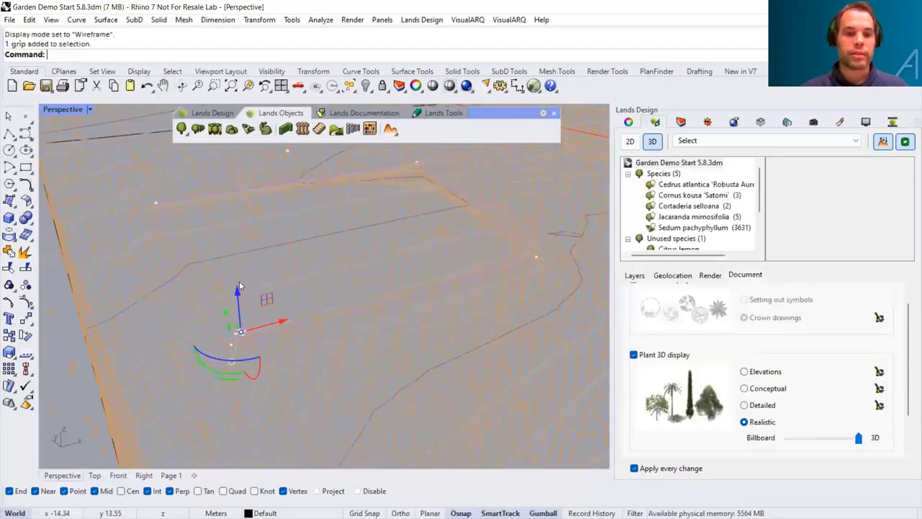
mouse_move(239, 286)
left_mouse_down()
mouse_move(241, 306)
mouse_move(241, 297)
left_mouse_up()
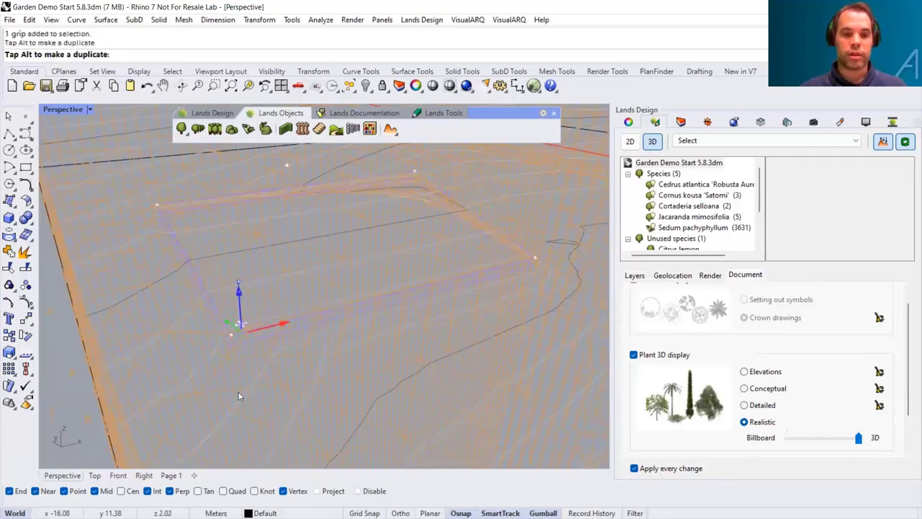
scroll(316, 291, "down", 3)
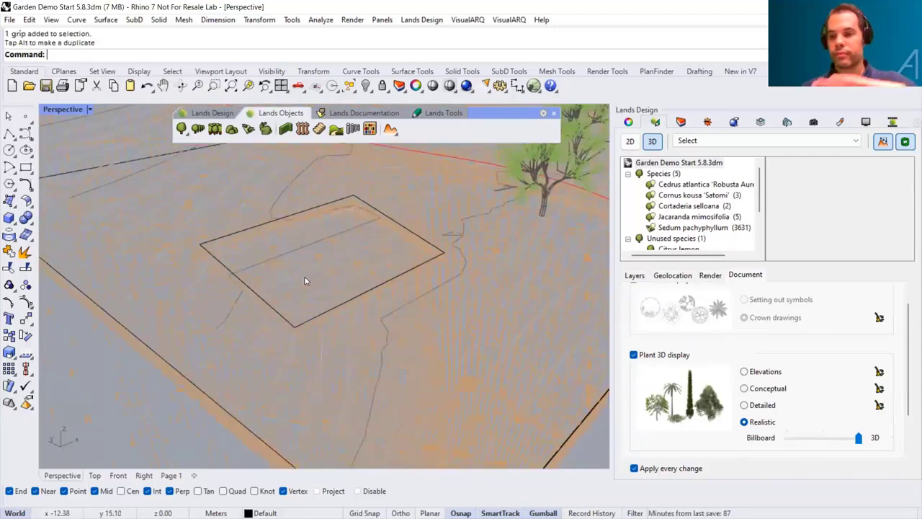
scroll(307, 273, "down", 3)
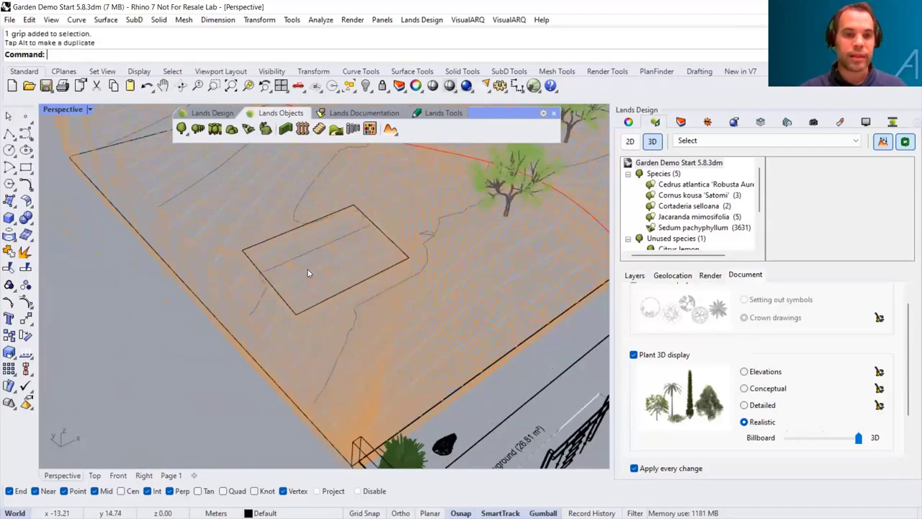
scroll(315, 284, "down", 5)
scroll(121, 319, "up", 3)
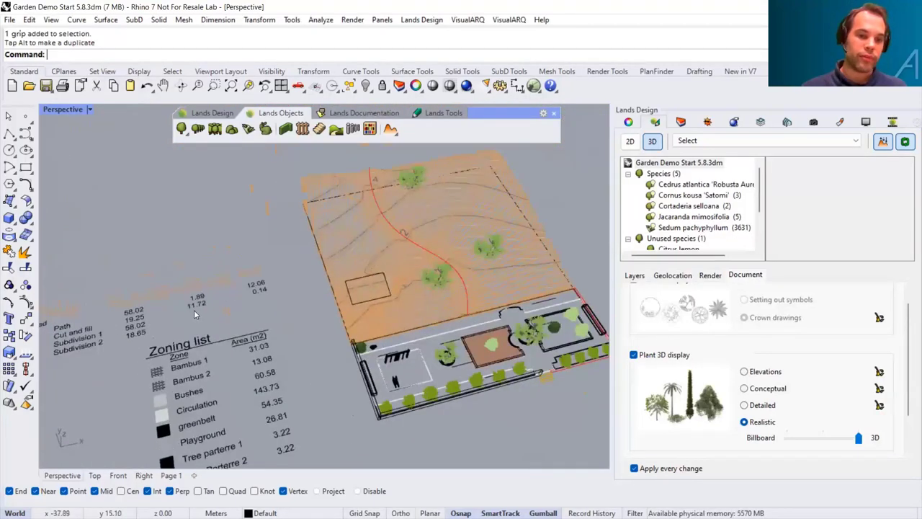
scroll(194, 314, "up", 2)
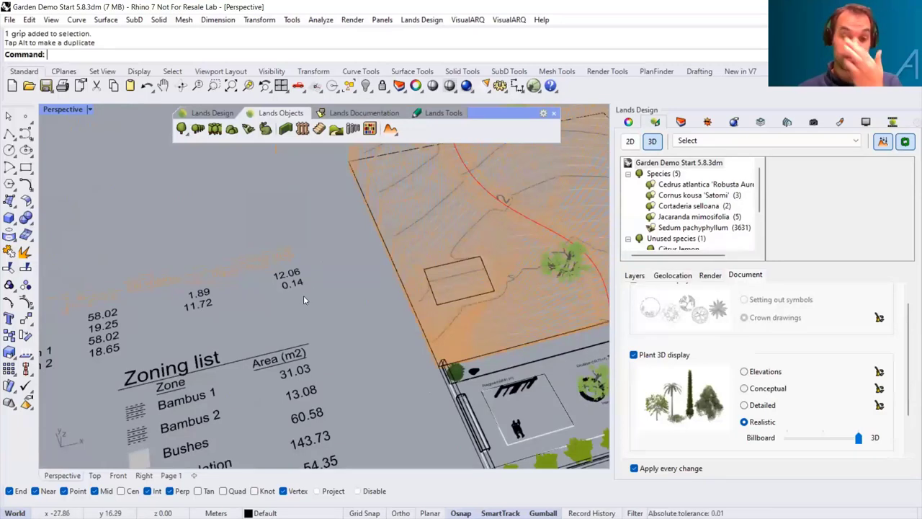
scroll(344, 284, "down", 3)
Step: Return the perspective to Rendered display
right_click_drag(344, 285, 126, 118)
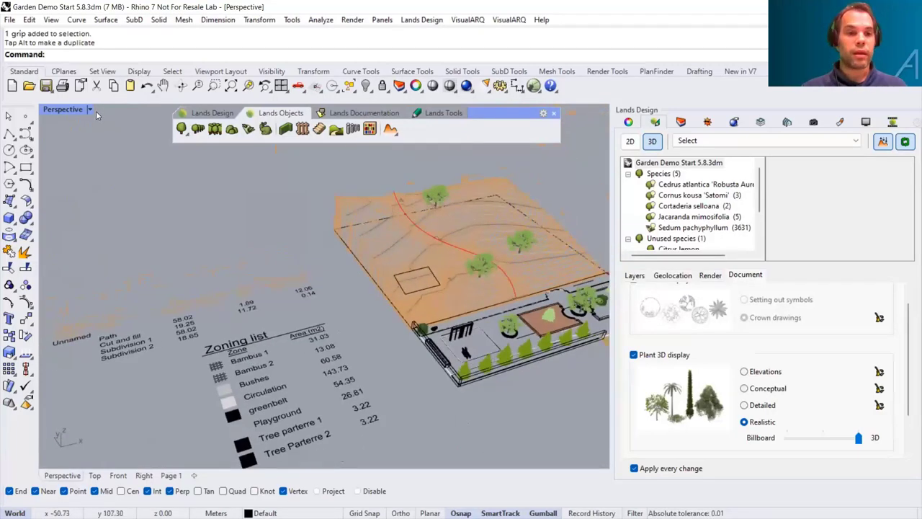
left_click(90, 110)
left_click(144, 87)
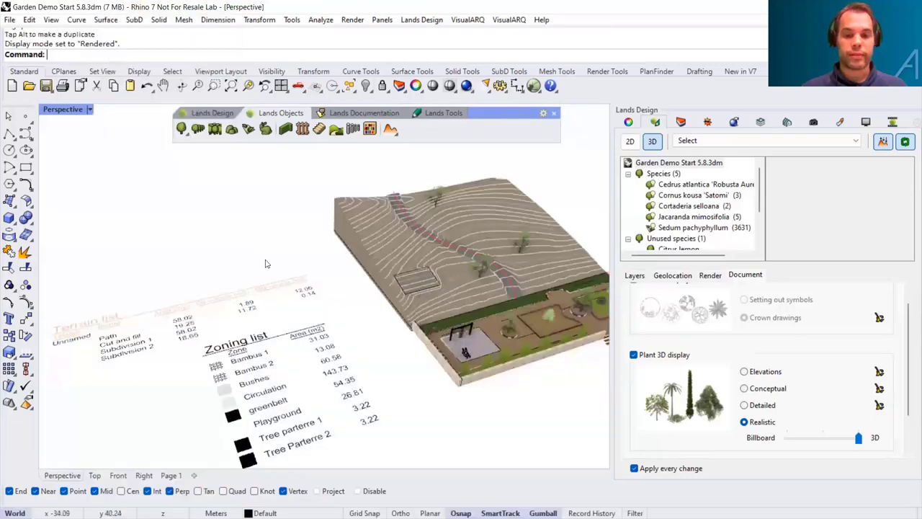
right_click_drag(300, 281, 256, 186)
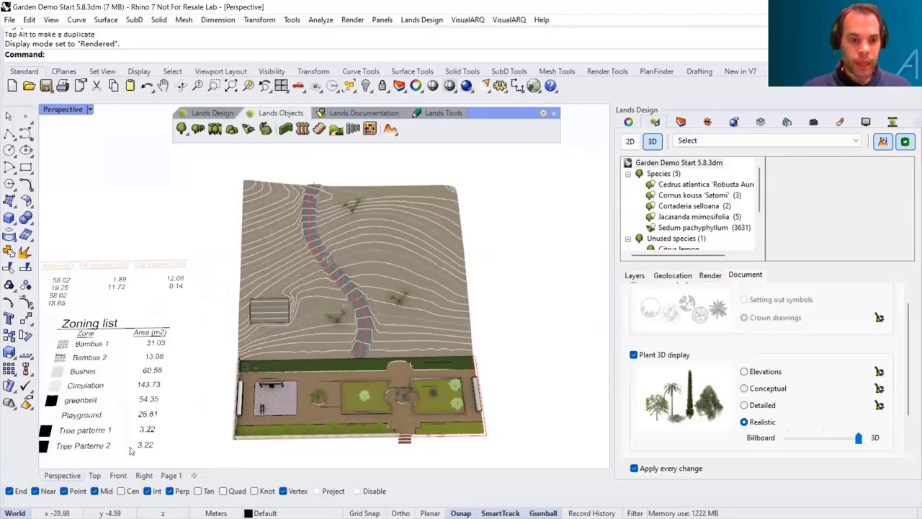
Step: Start Insert forest and choose Cedrus atlantica 'Robusta Aurea' as the species
left_click(215, 132)
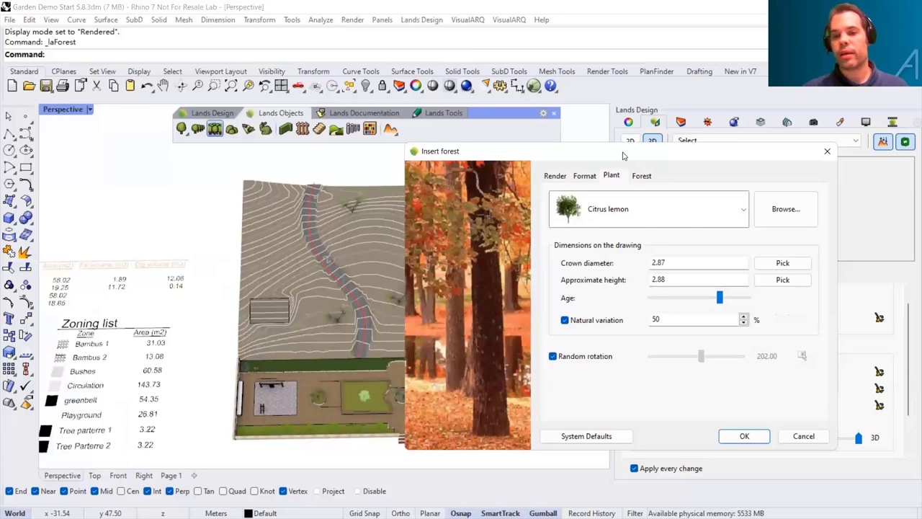
left_click_drag(624, 156, 435, 146)
left_click(549, 201)
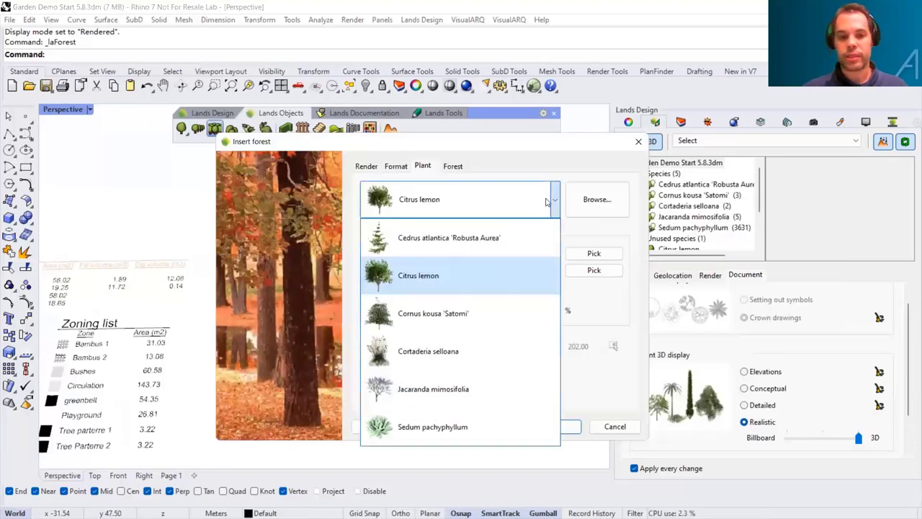
left_click(431, 244)
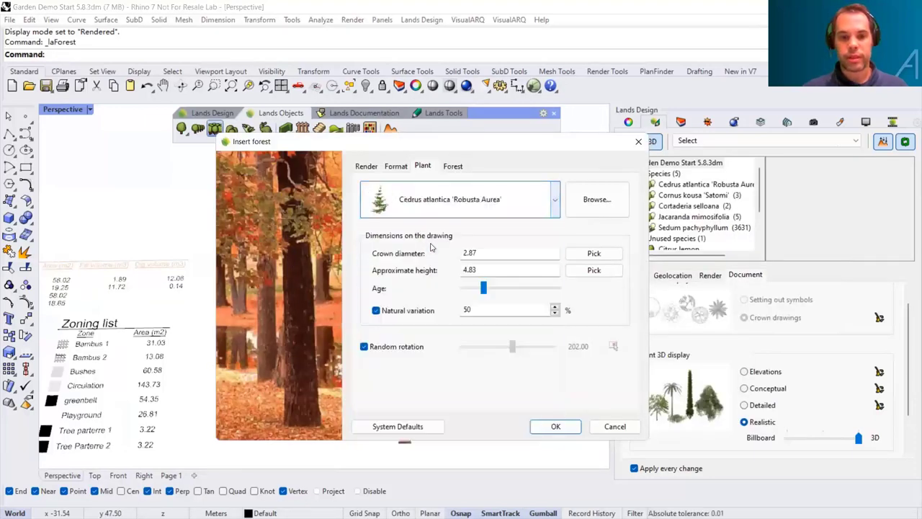
Step: Set the forest to 30 units with a minimum distance of 1
left_click(448, 168)
double_click(488, 206)
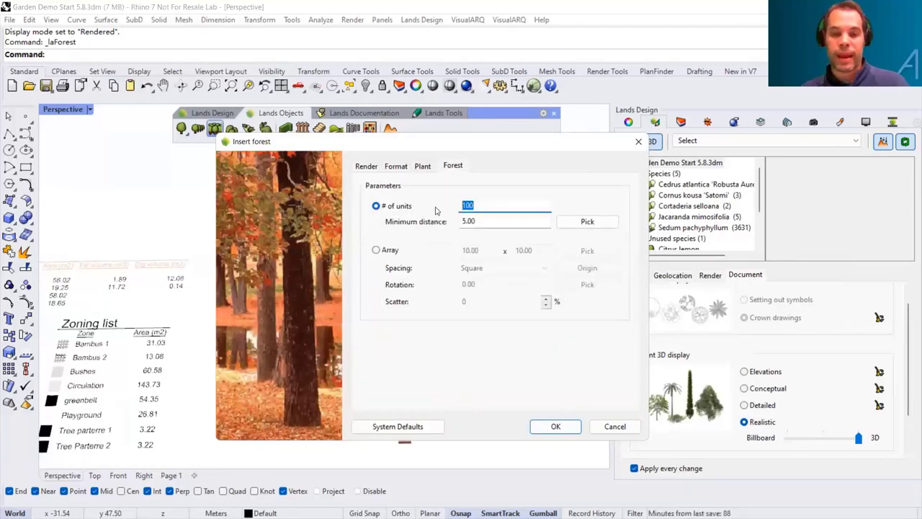
type("30")
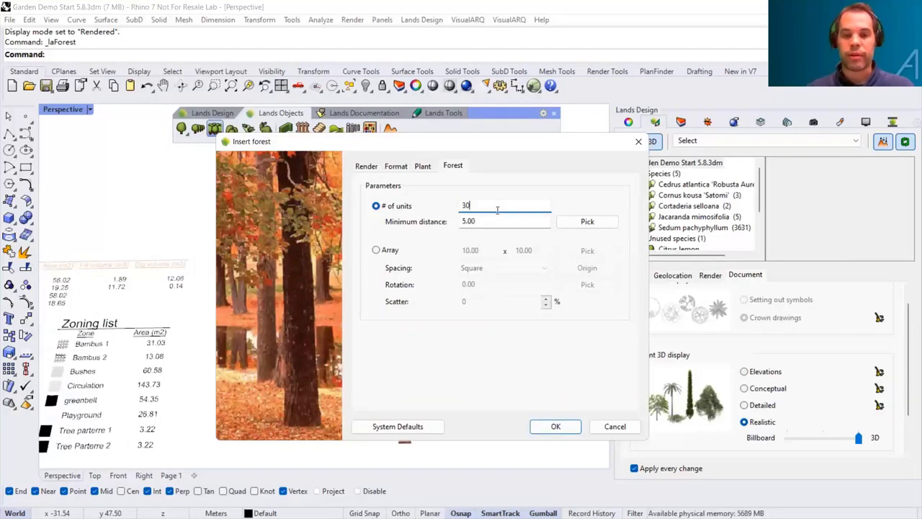
double_click(497, 222)
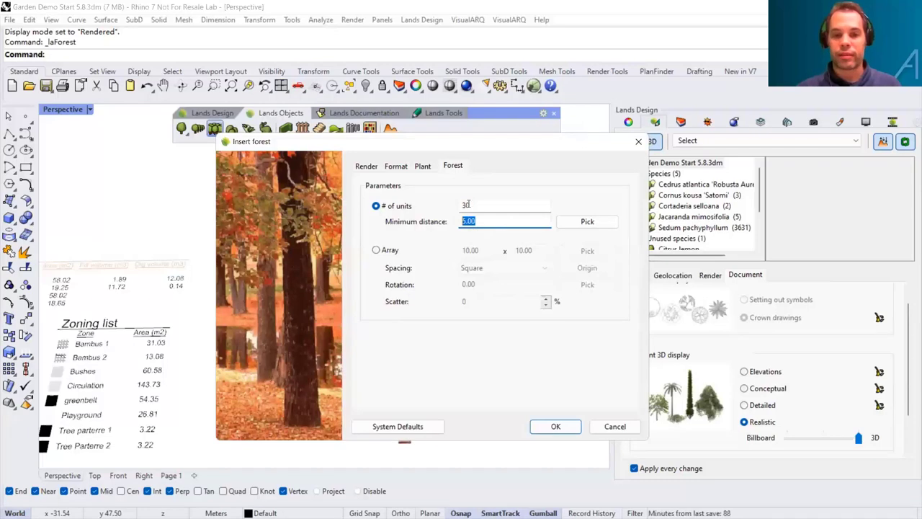
double_click(467, 208)
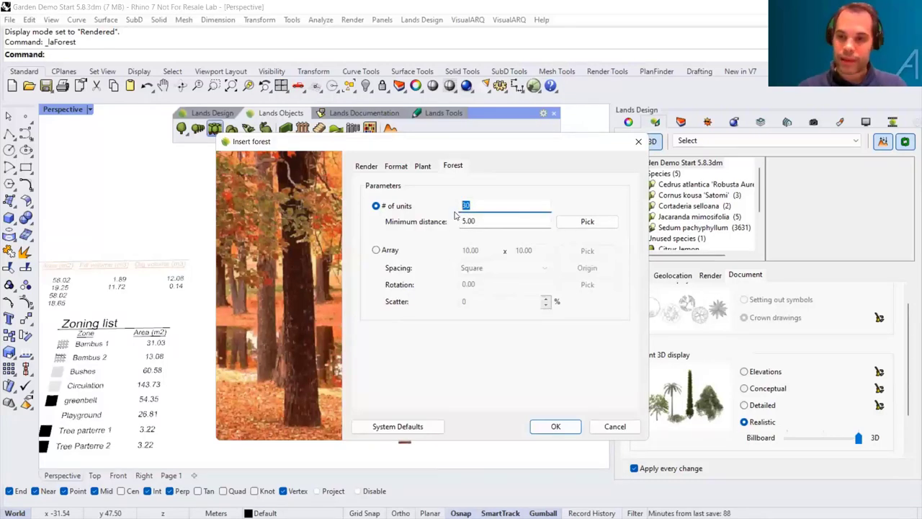
left_click_drag(476, 221, 461, 223)
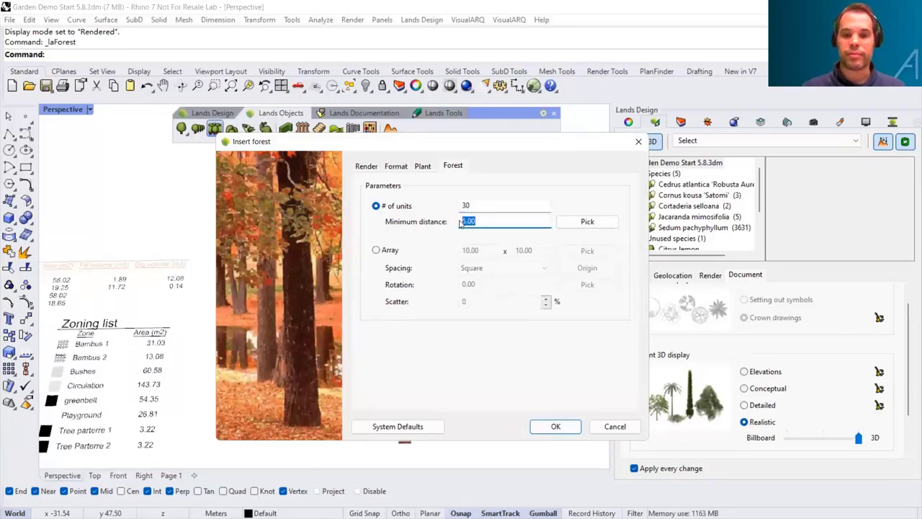
left_click(481, 205)
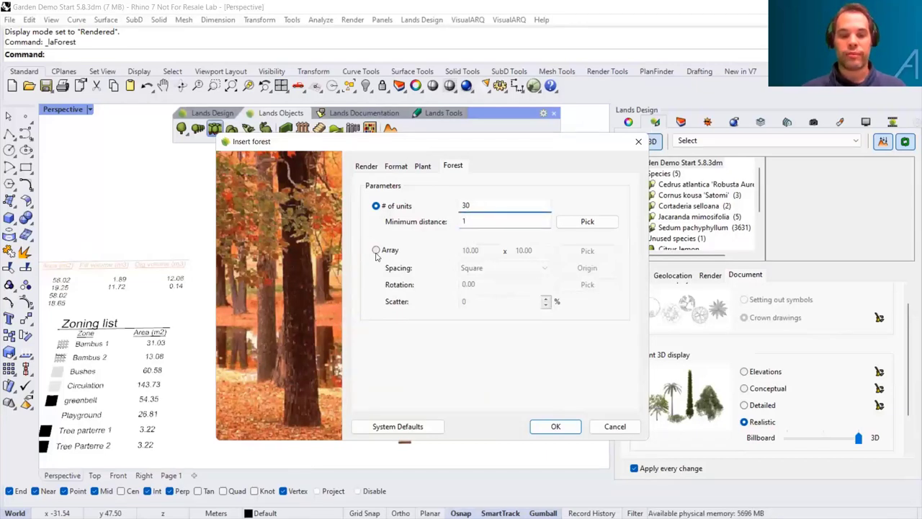
Step: Accept the forest settings, choose a Polyline boundary, and go to Top view with Osnap off
left_click(556, 427)
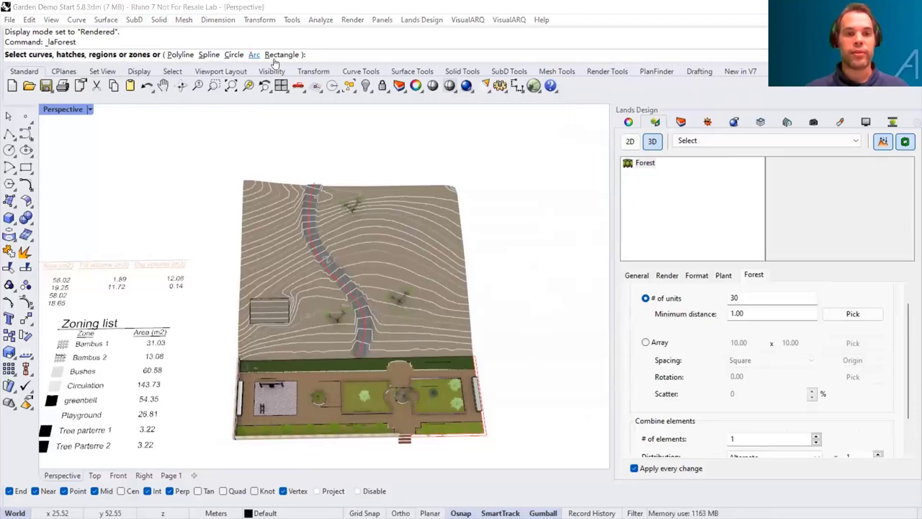
left_click(180, 55)
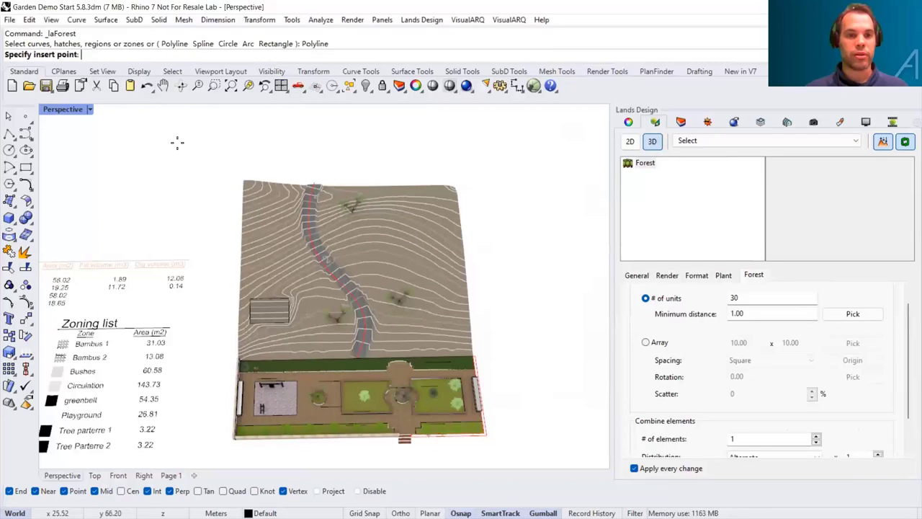
left_click(94, 476)
scroll(371, 317, "up", 2)
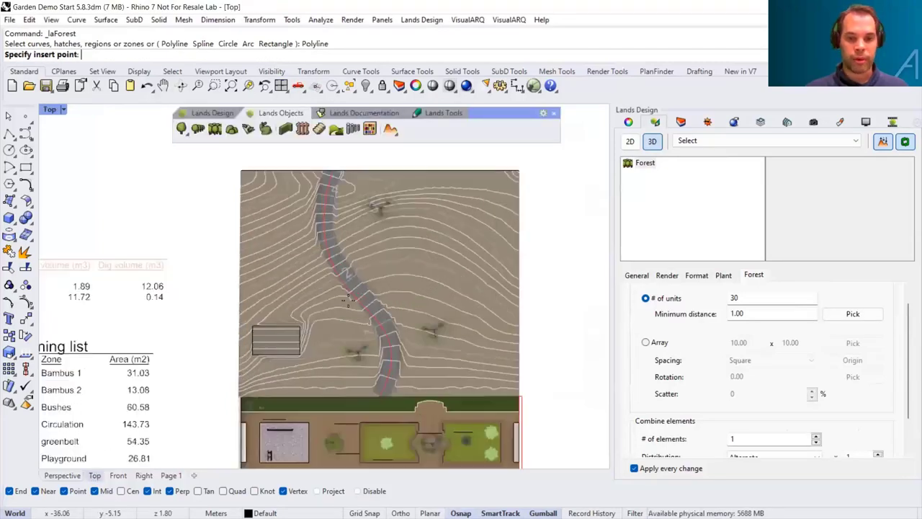
left_click(357, 491)
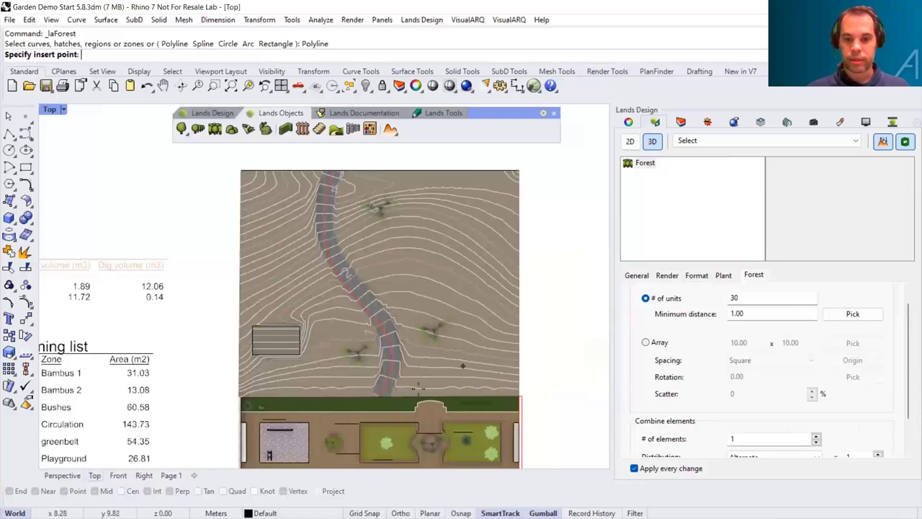
right_click_drag(418, 389, 357, 405)
Step: Trace a five-point outline on the slope right of the path to insert the forest
left_click(446, 408)
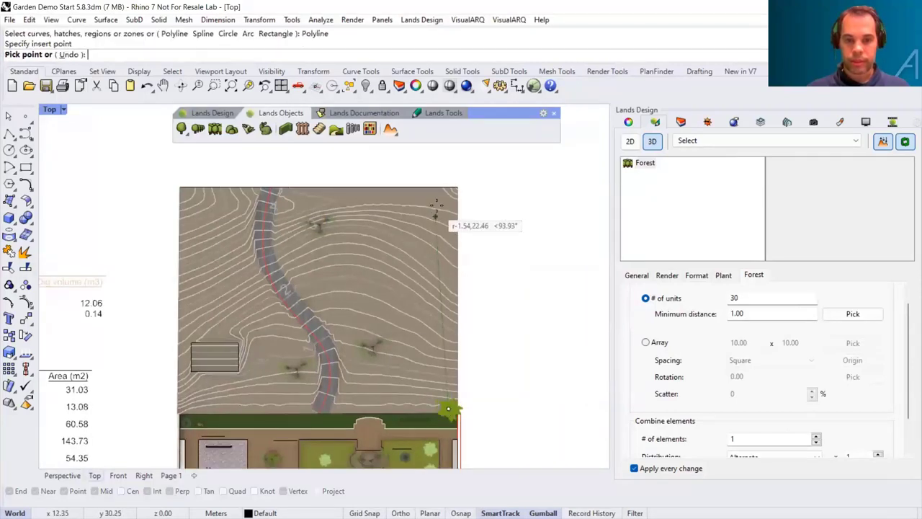
left_click(447, 198)
left_click(296, 196)
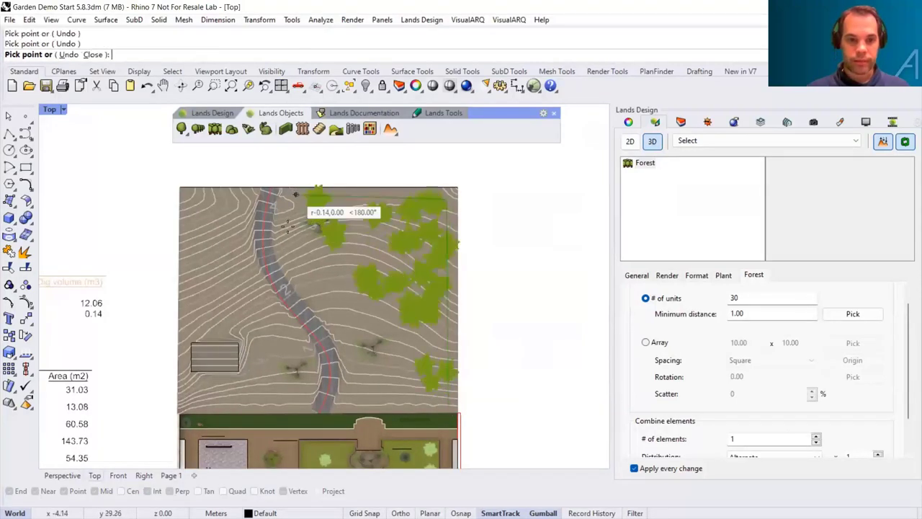
left_click(348, 366)
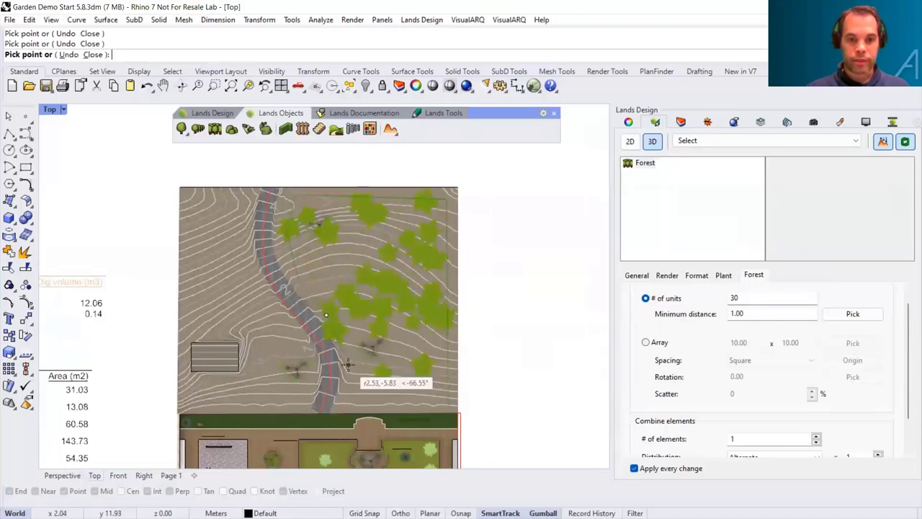
left_click(343, 406)
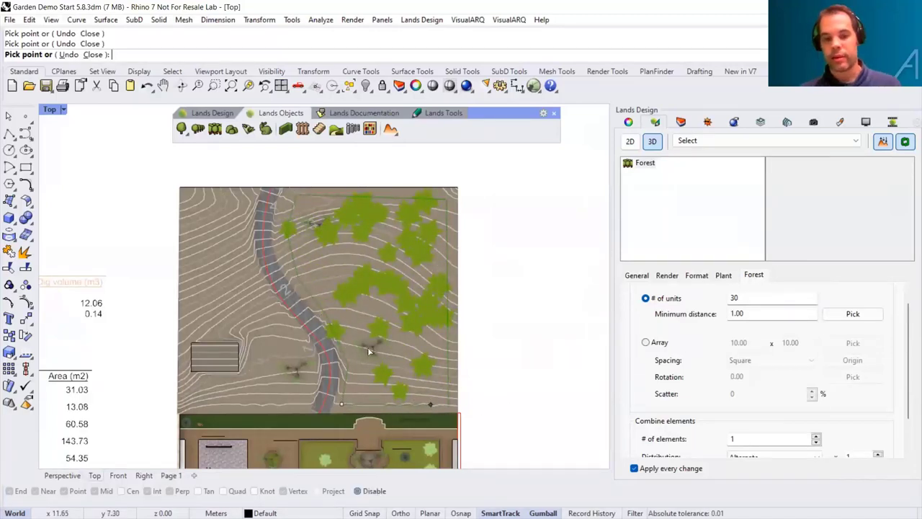
key("Return")
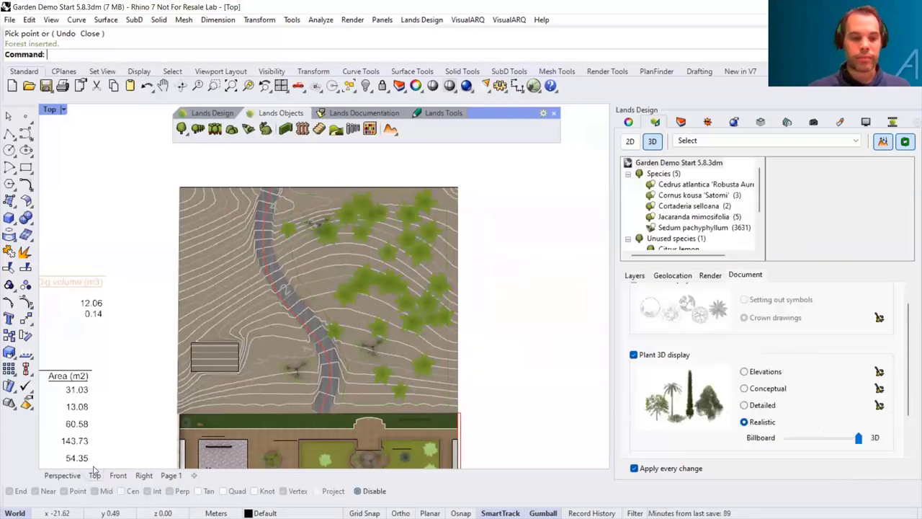
Step: Raise the forest's number of trees to 40
left_click(62, 475)
right_click_drag(413, 285, 403, 267)
scroll(421, 271, "up", 3)
left_click(435, 302)
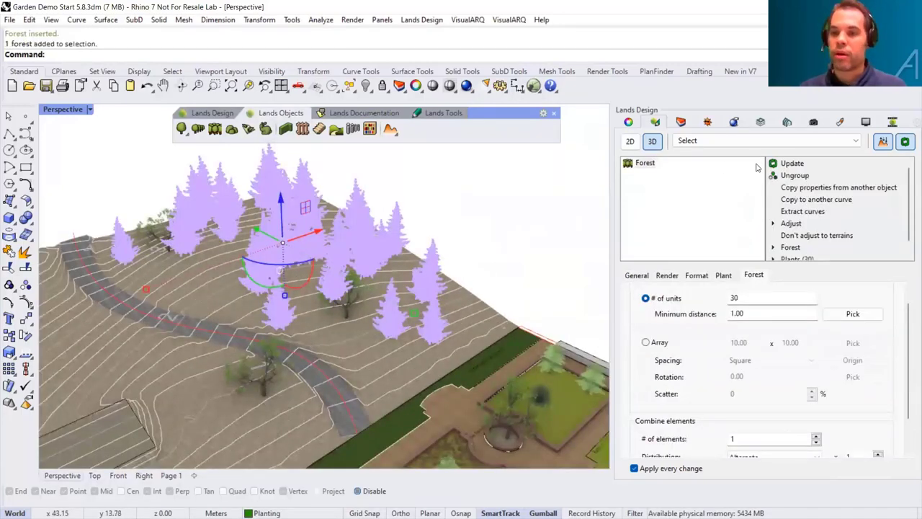
double_click(735, 298)
type("40")
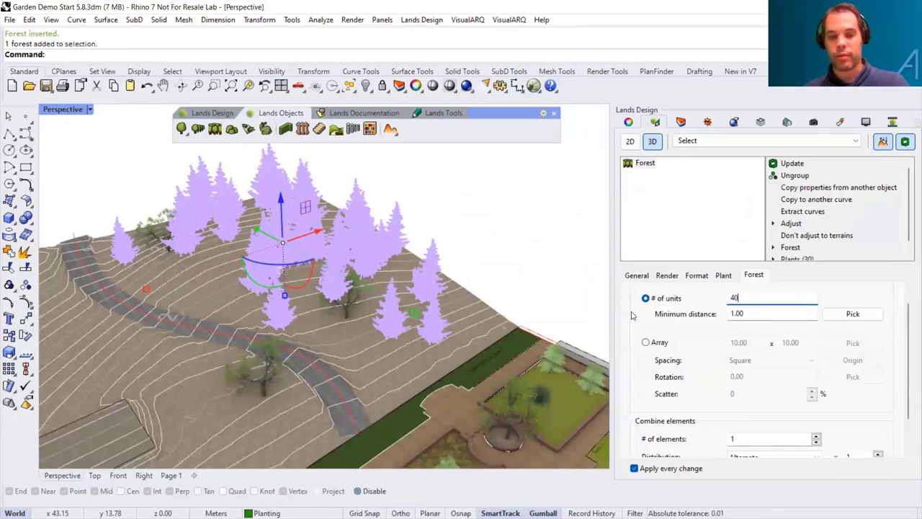
key("Return")
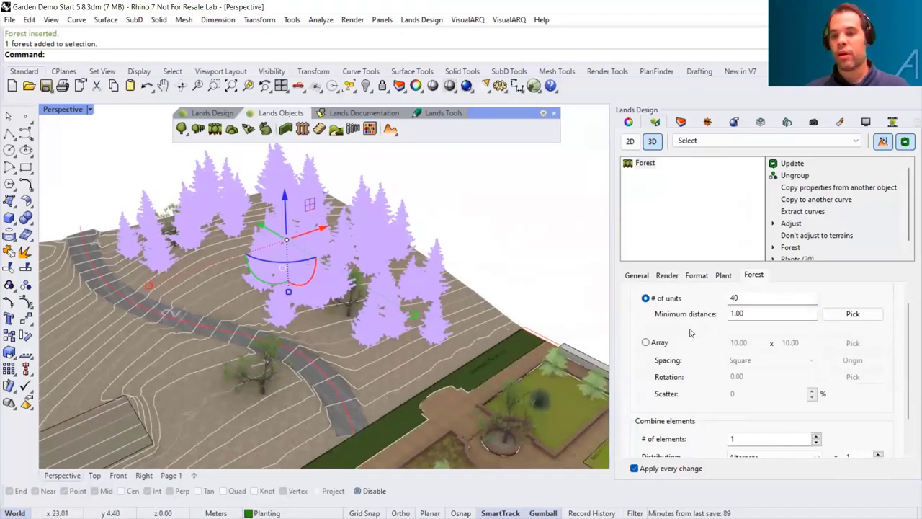
Step: Switch the forest to an Array layout with 4.00 spacing and add a second plant element
left_click(647, 343)
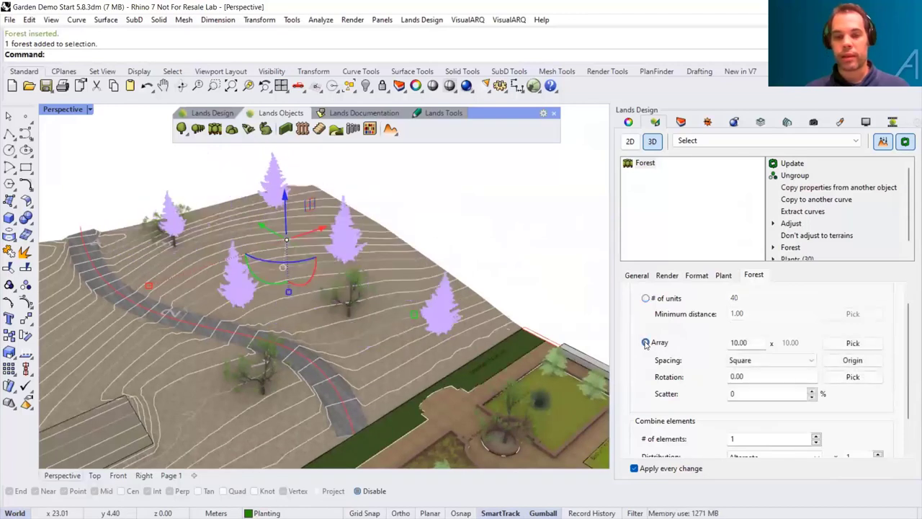
double_click(726, 348)
type("4")
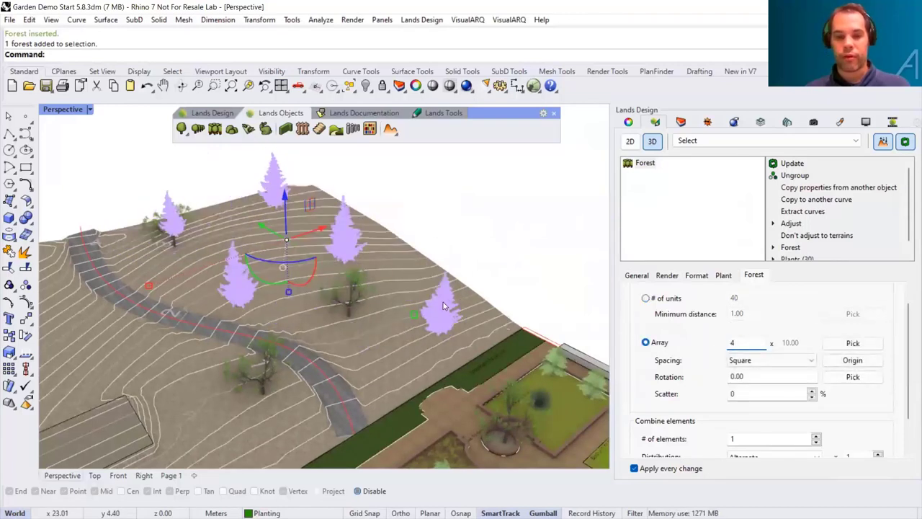
key("Return")
mouse_move(461, 286)
right_mouse_down()
mouse_move(413, 315)
mouse_move(469, 288)
right_mouse_up()
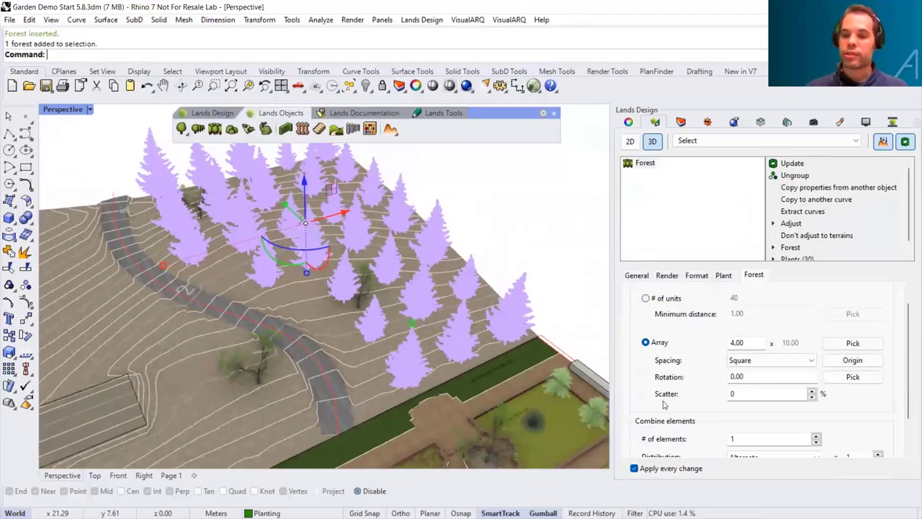
left_click(816, 437)
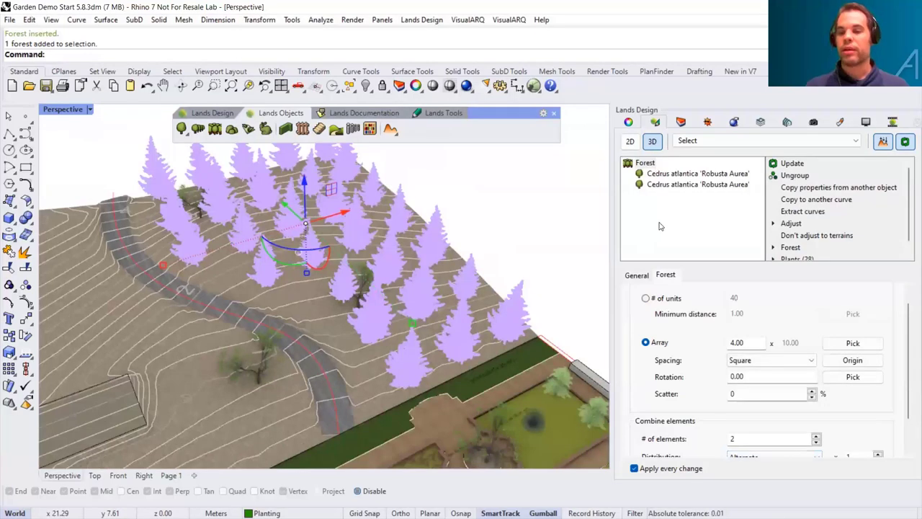
Step: Replace the second Cedrus group with Acer platanoides 'Crimson King' from the Plant Database
left_click(674, 175)
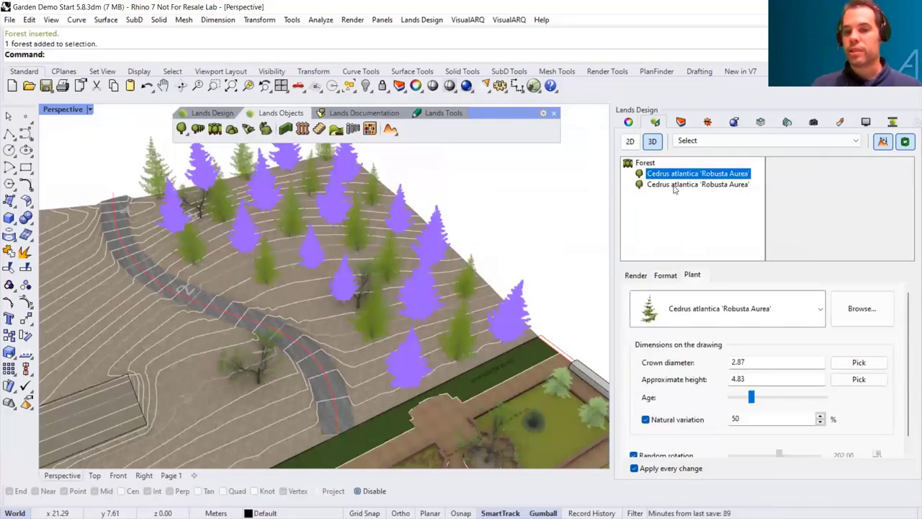
left_click(675, 185)
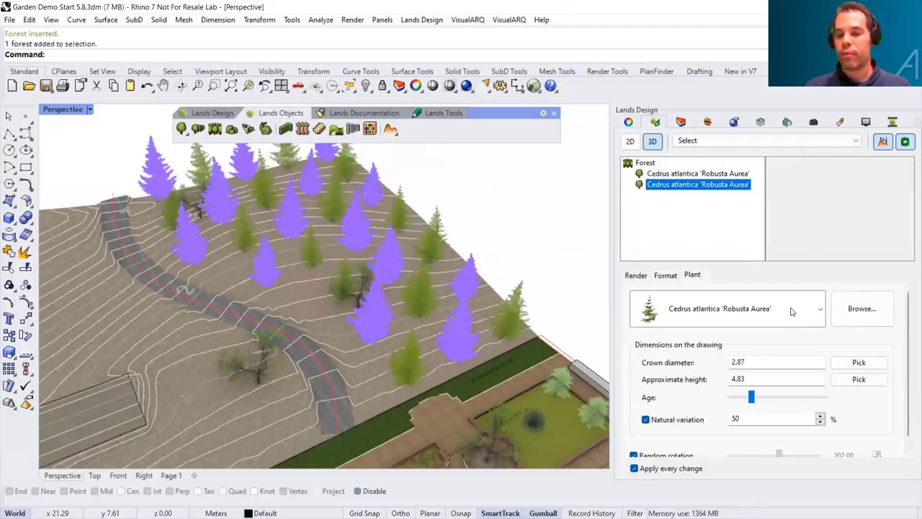
left_click(819, 310)
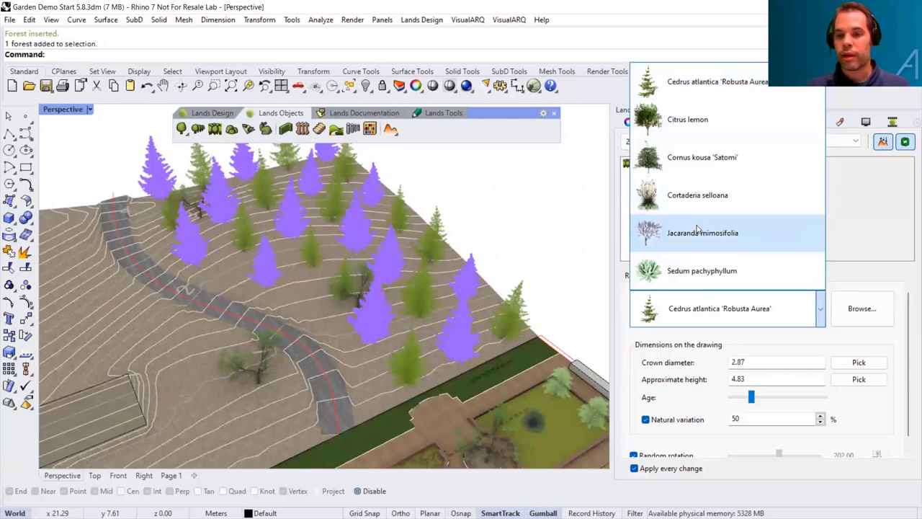
left_click(855, 310)
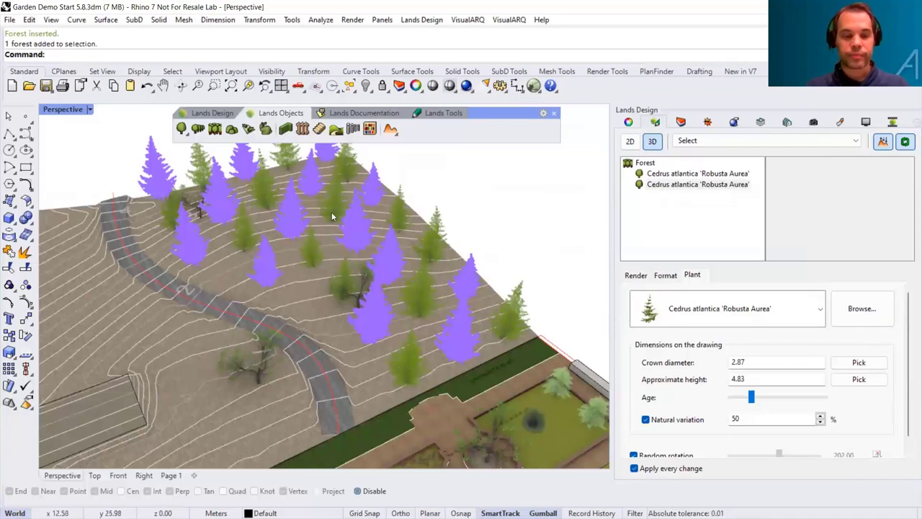
left_click(864, 310)
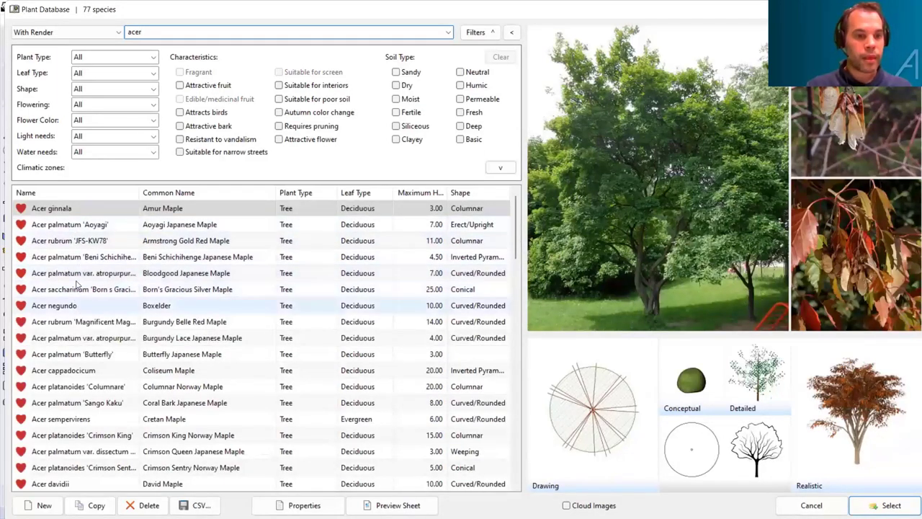
left_click(77, 437)
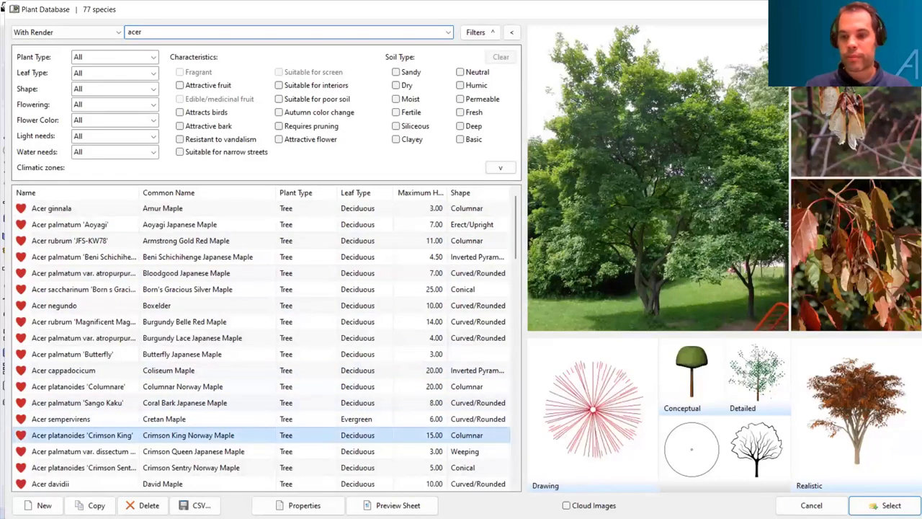
key("Return")
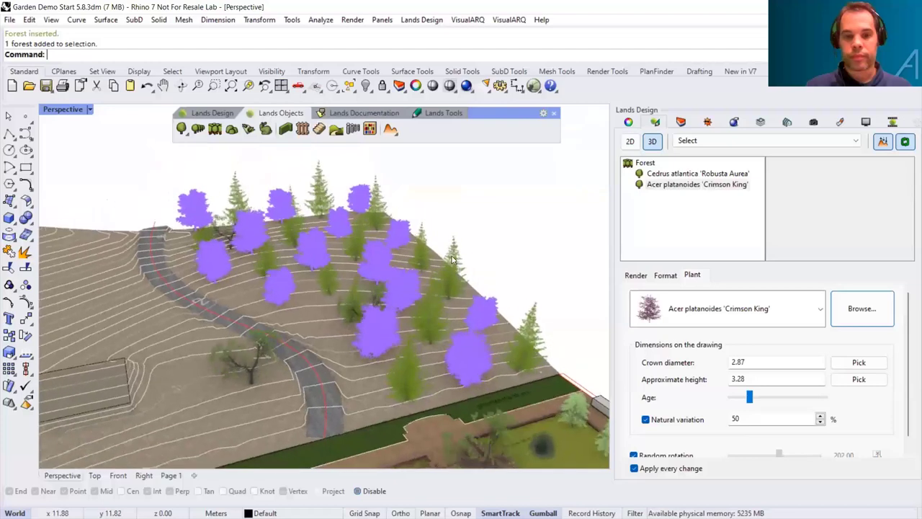
Step: Age the Crimson King maples to 3.93 crown diameter and 4.50 height
left_click(483, 245)
scroll(314, 255, "down", 5)
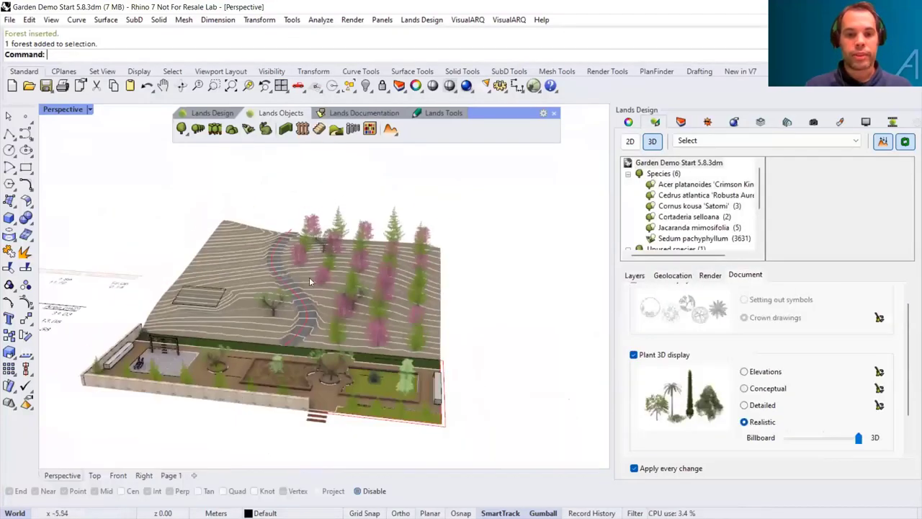
right_click_drag(331, 338, 344, 299)
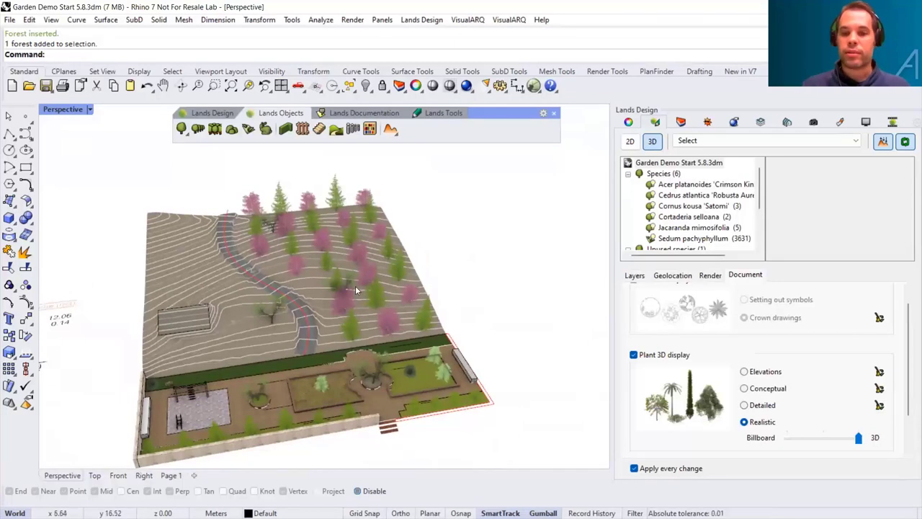
left_click(355, 289)
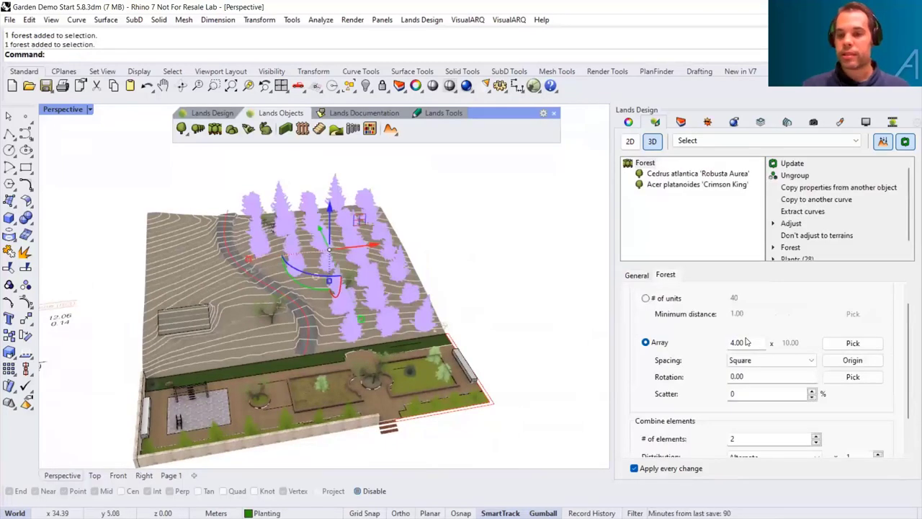
left_click(674, 185)
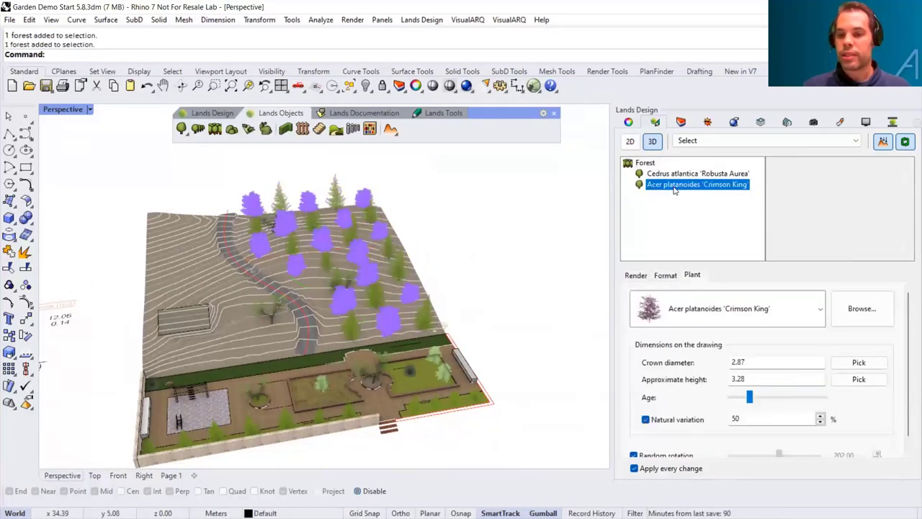
mouse_move(752, 397)
left_mouse_down()
mouse_move(768, 402)
mouse_move(759, 404)
left_mouse_up()
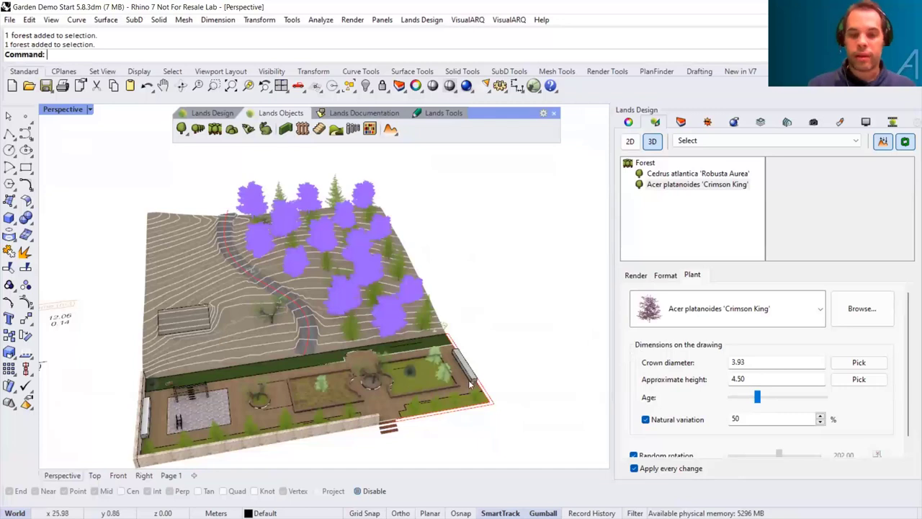
scroll(271, 392, "up", 3)
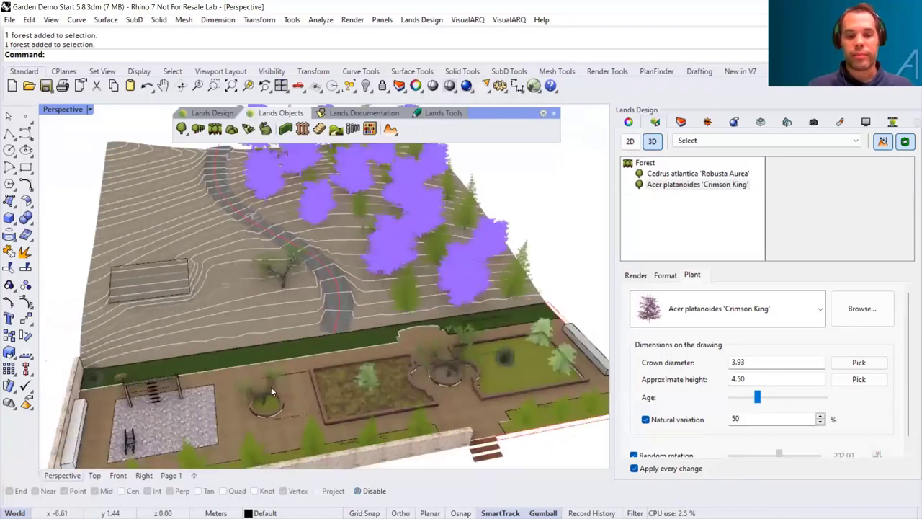
scroll(295, 373, "down", 5)
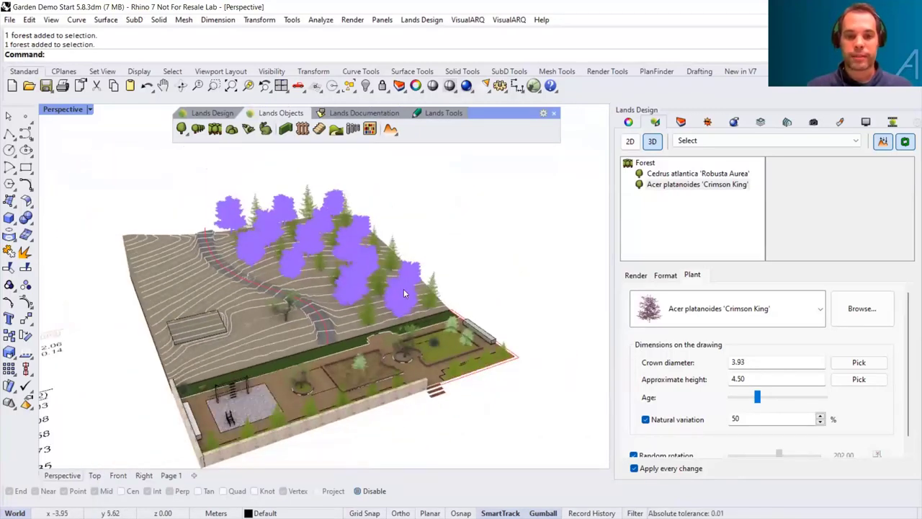
left_click(438, 263)
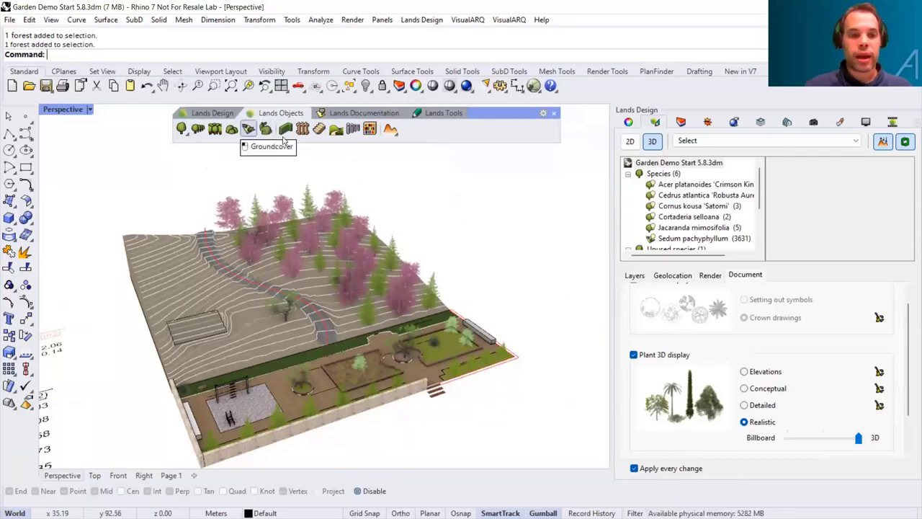
Step: Fill the rectangular bed with Sedum pachyphyllum groundcover at density 80
left_click(248, 129)
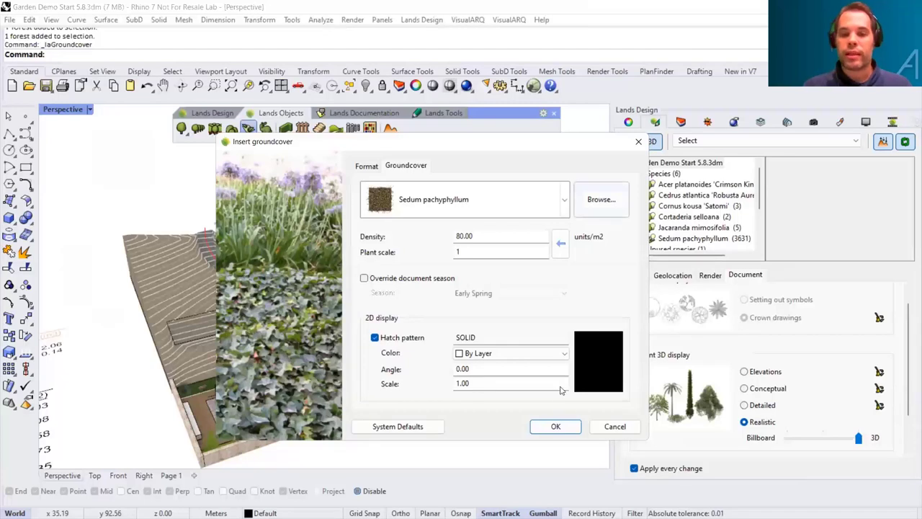
left_click(556, 426)
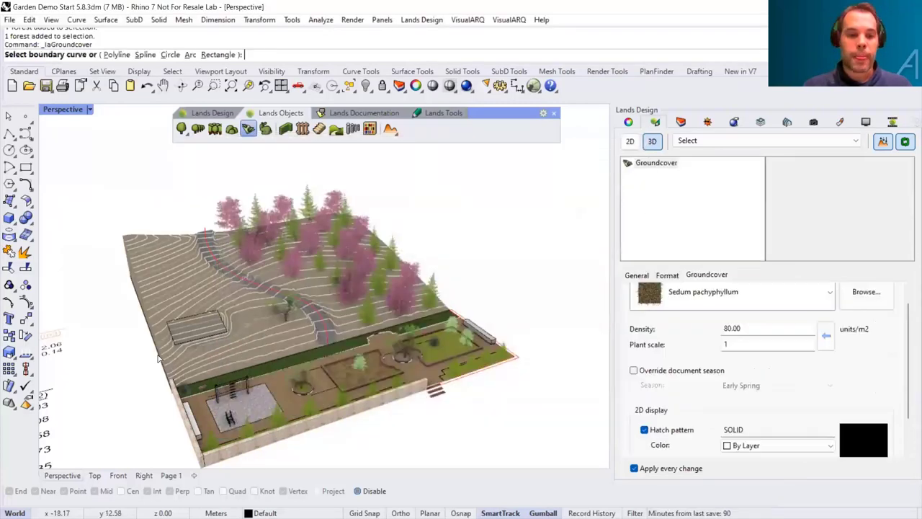
scroll(399, 388, "up", 4)
scroll(413, 394, "up", 5)
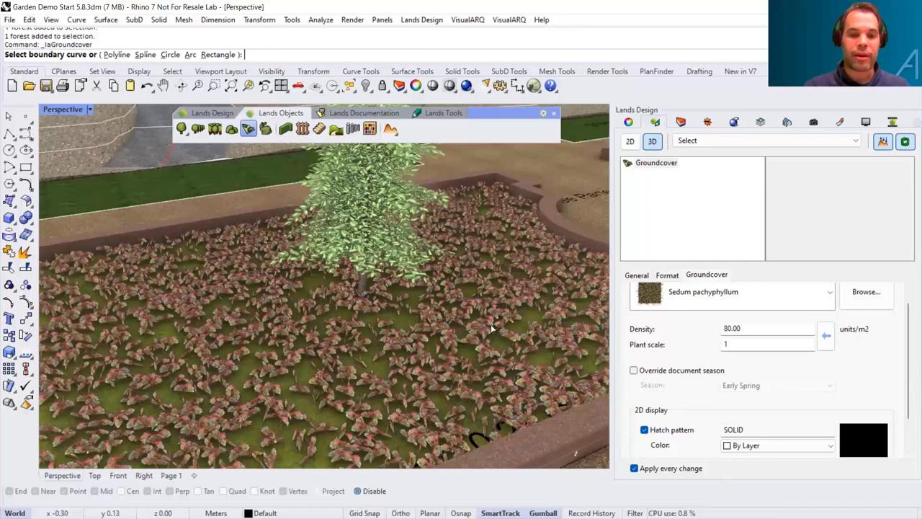
scroll(492, 329, "down", 8)
scroll(145, 282, "up", 5)
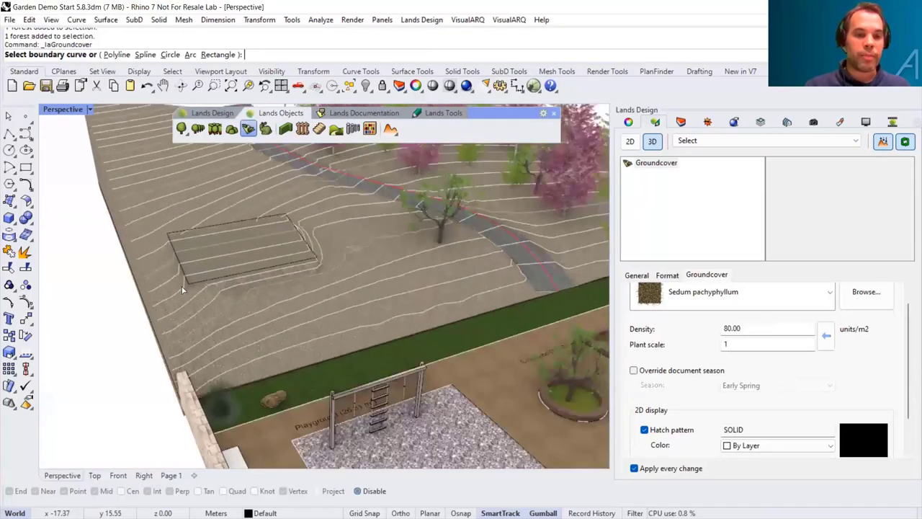
key("Return")
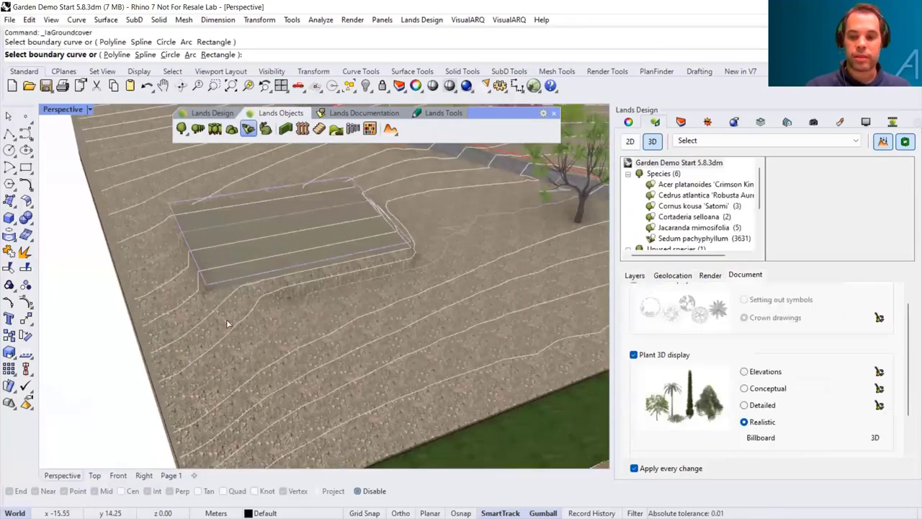
key("Escape")
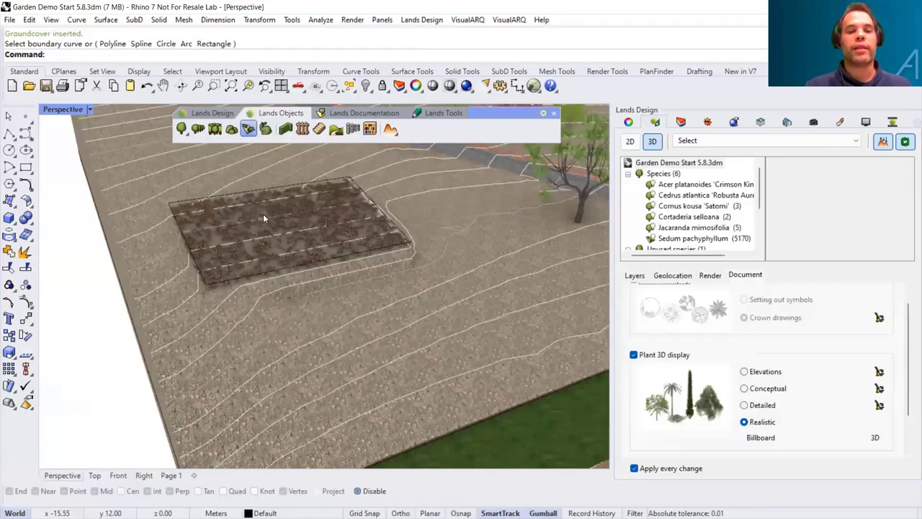
scroll(270, 223, "up", 3)
Step: Delete the sedum bed's boundary curve
right_click_drag(303, 220, 329, 335)
left_click(430, 283)
key("Delete")
Step: Raise one corner point of the sedum groundcover upward with the gumball
left_click(328, 338)
left_click(381, 370)
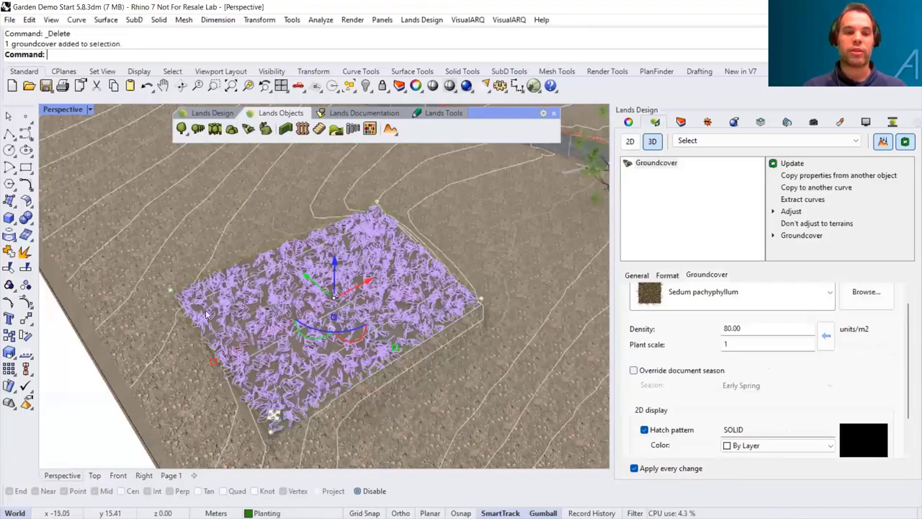
left_click(173, 291)
left_click_drag(144, 268, 190, 298)
right_click_drag(190, 298, 300, 280)
key("Escape")
Step: Try raising the stone wall's top curve, then undo the move
right_click_drag(346, 302, 293, 319)
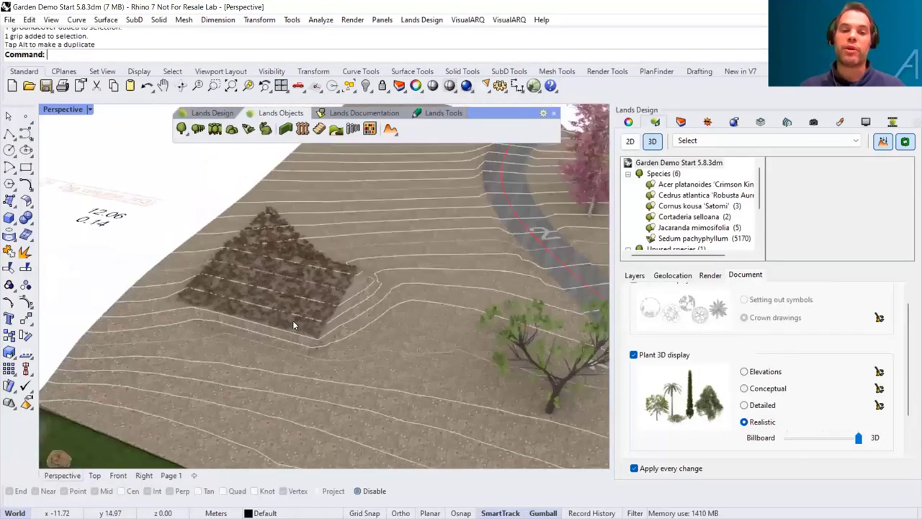
scroll(293, 328, "down", 3)
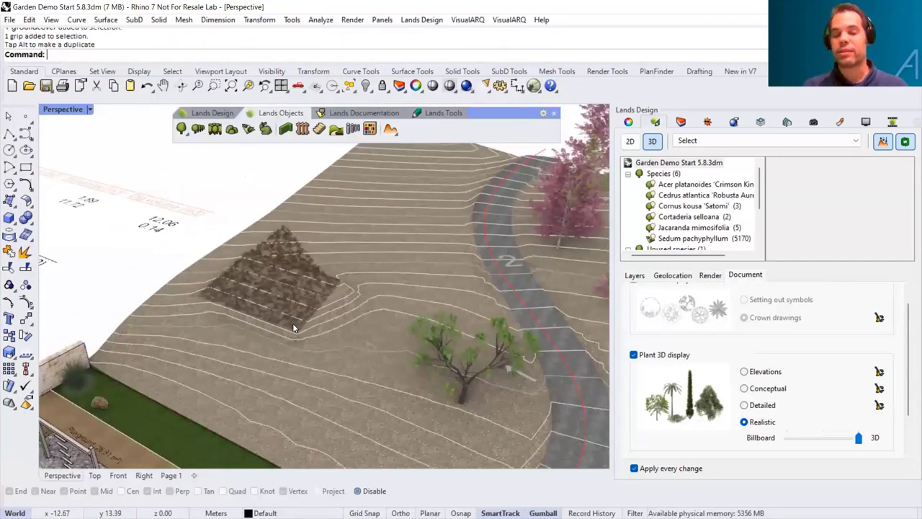
scroll(288, 326, "down", 4)
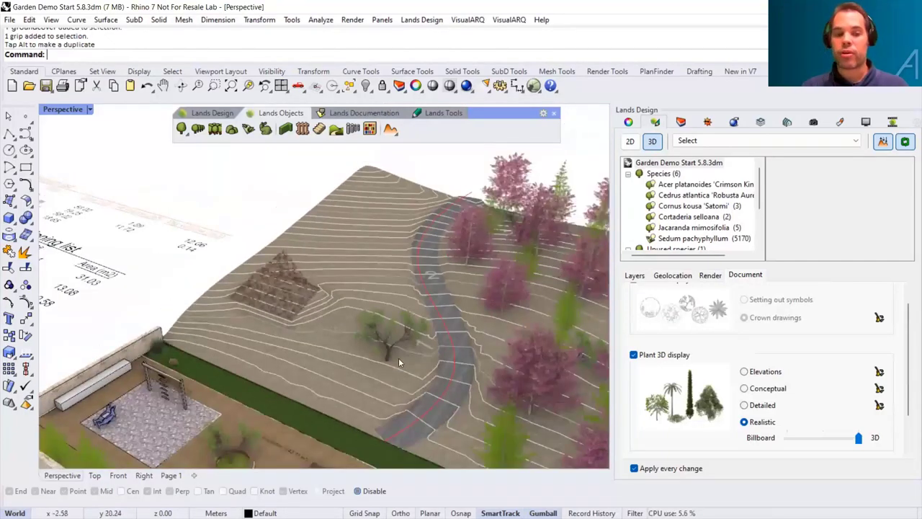
right_click_drag(321, 373, 430, 339)
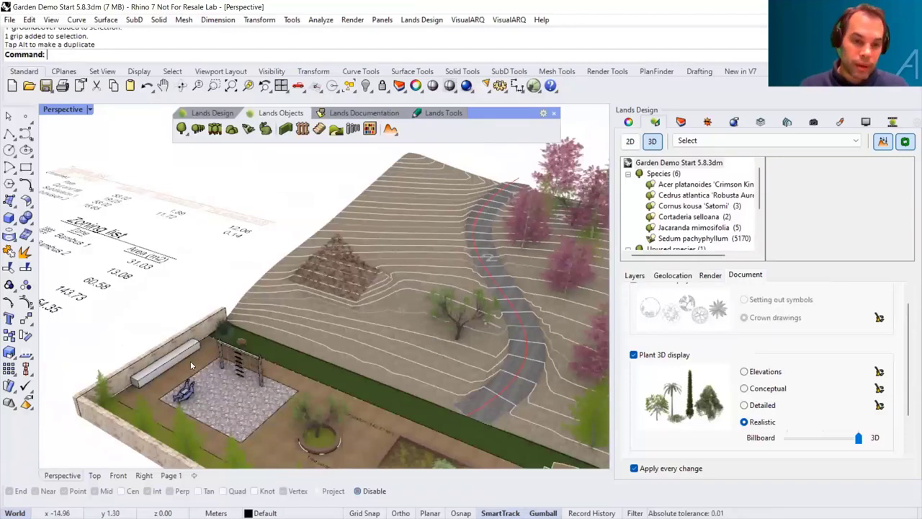
scroll(186, 327, "up", 4)
left_click(186, 328)
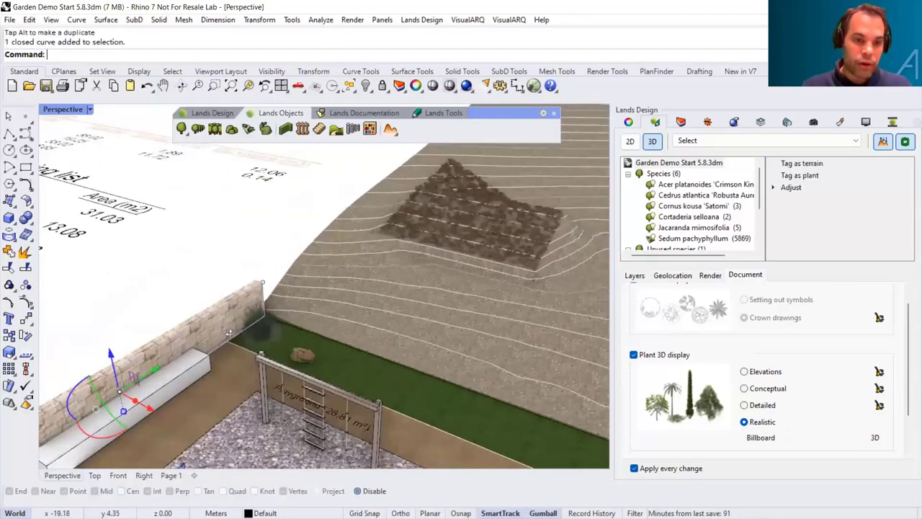
scroll(215, 350, "down", 4)
left_click_drag(212, 292, 214, 263)
key("Escape")
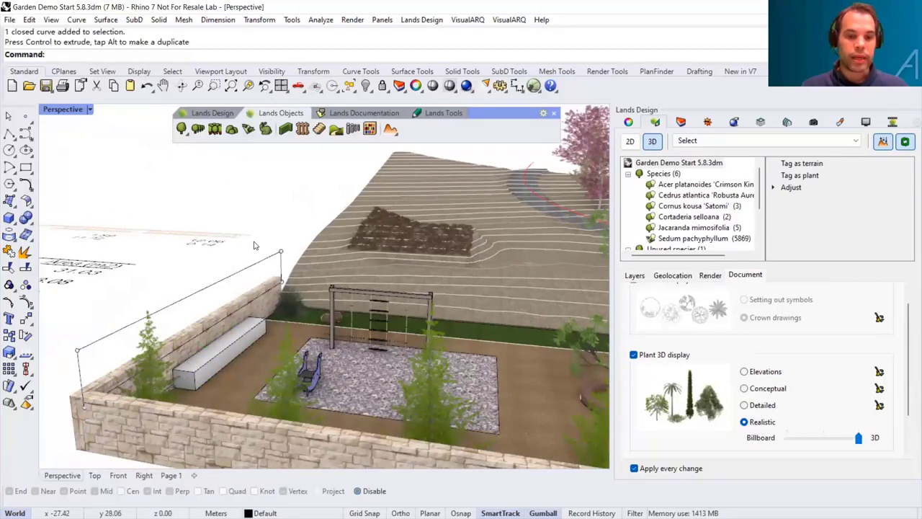
key("ctrl+z")
right_click_drag(248, 284, 286, 165)
key("Escape")
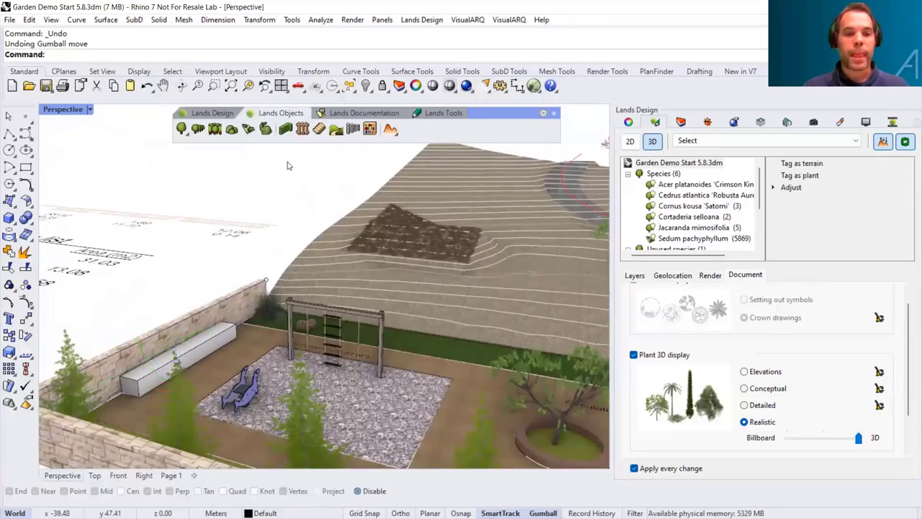
Step: Add a new groundcover using the stone wall's top curve as its boundary
left_click(248, 128)
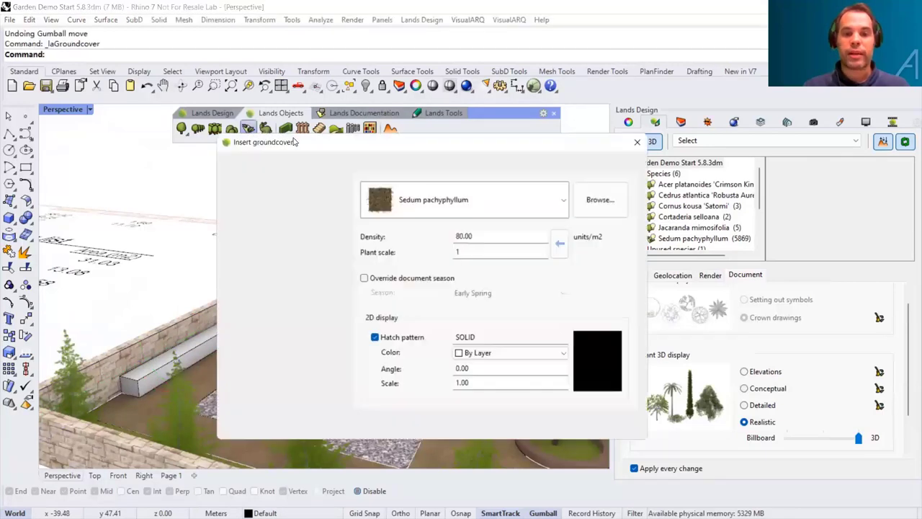
left_click(553, 427)
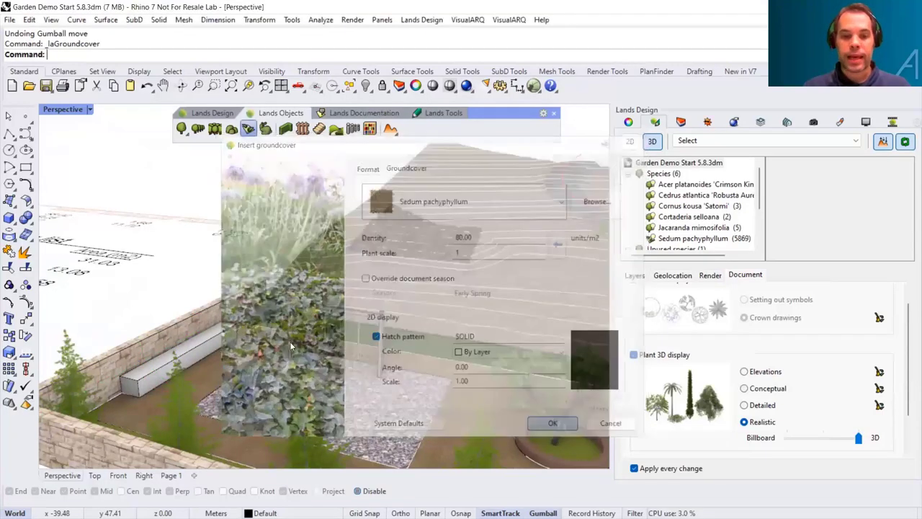
left_click(220, 311)
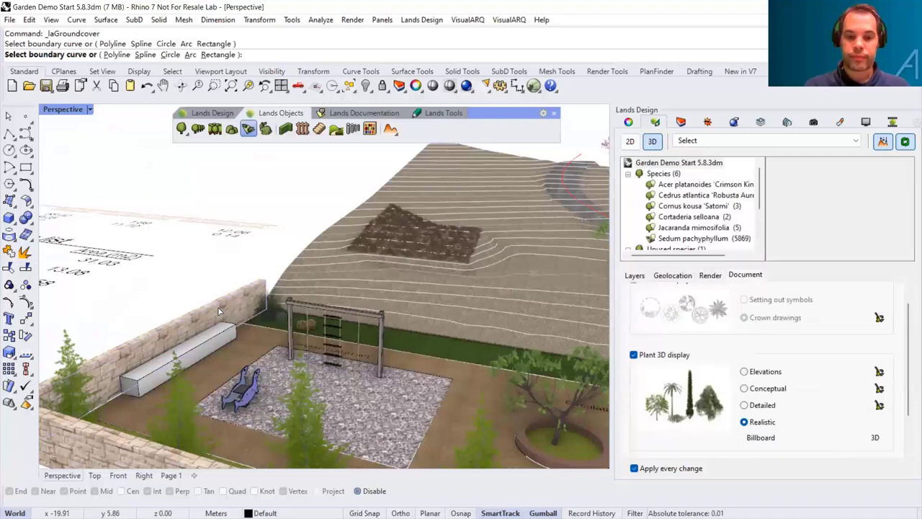
key("Escape")
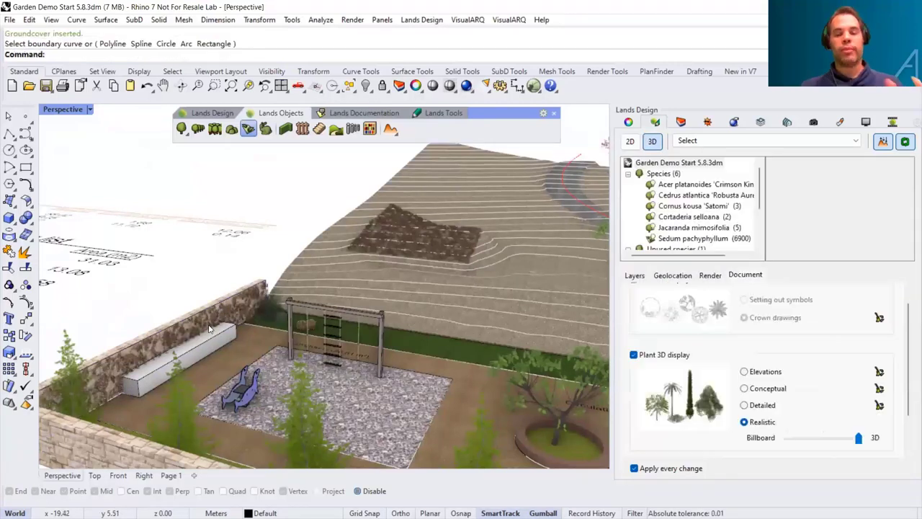
scroll(210, 324, "up", 5)
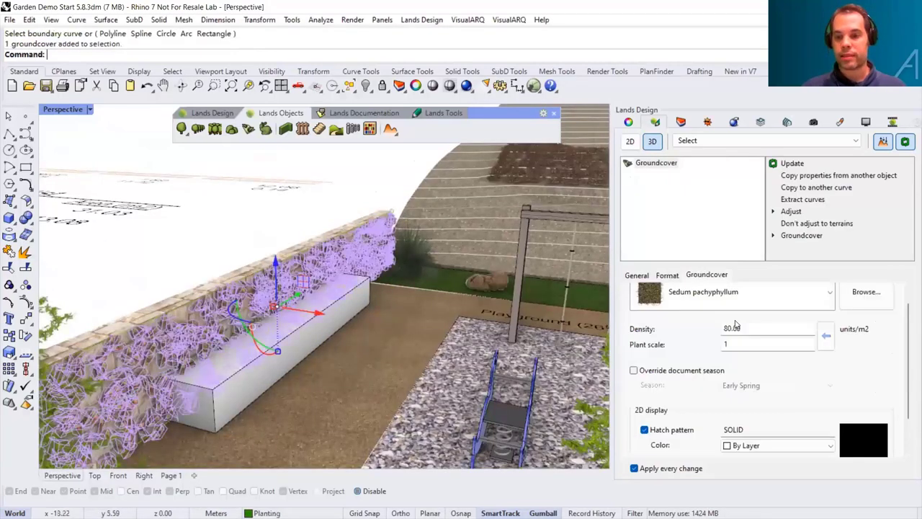
Step: Set the wall groundcover's density to 140 and plant scale to 1.3
left_click(754, 330)
type("14")
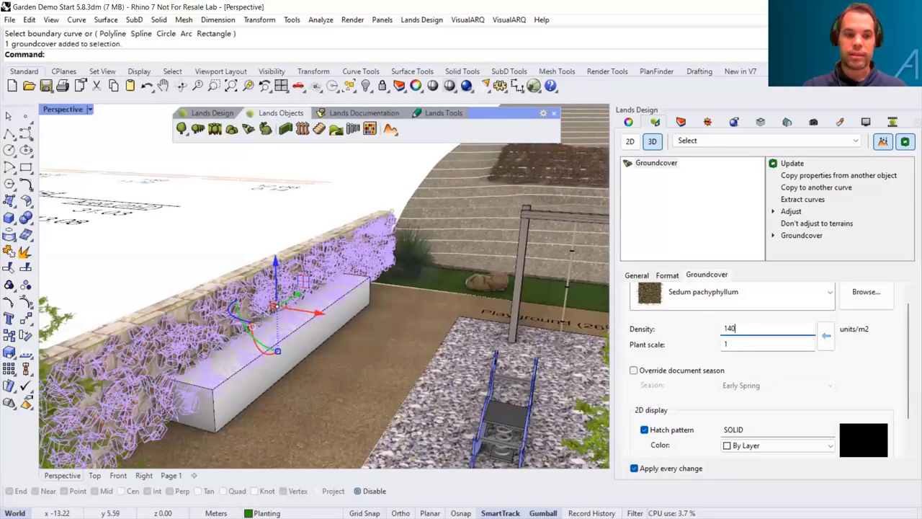
type("0")
key("Return")
left_click(730, 345)
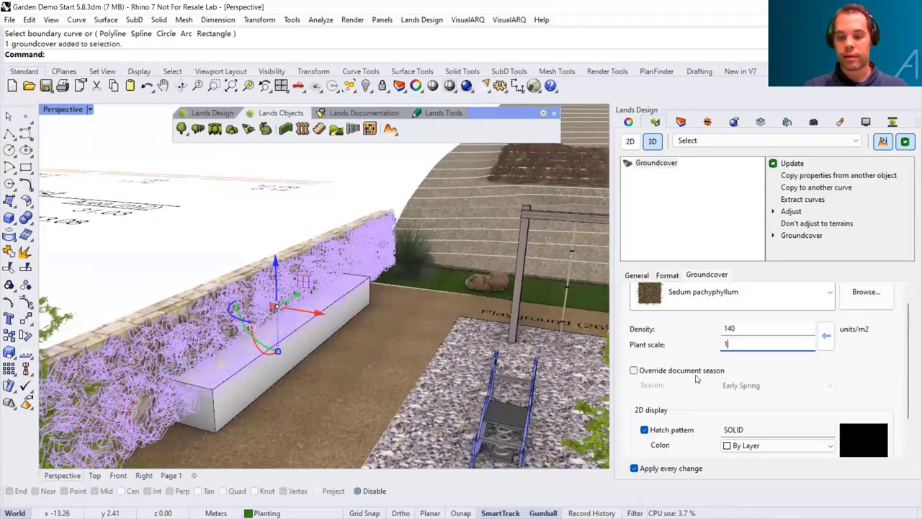
type(".3")
key("Return")
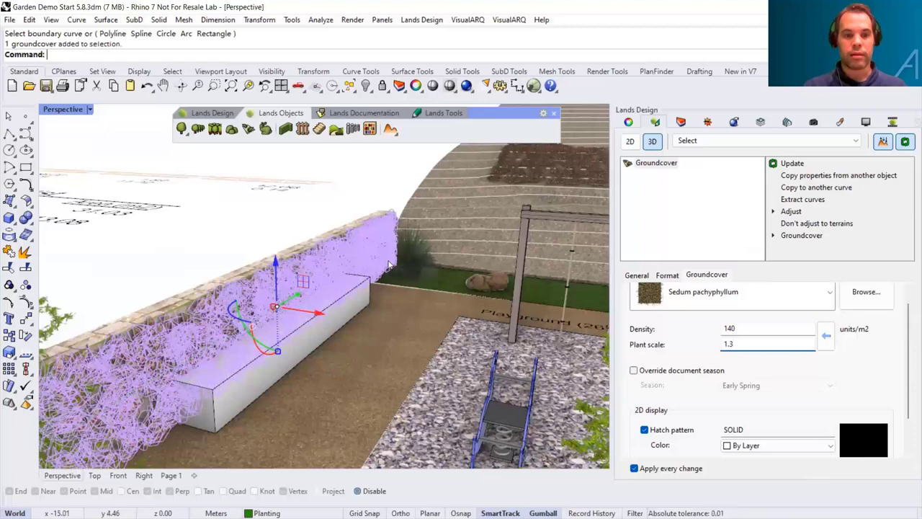
key("Escape")
scroll(277, 293, "down", 5)
right_click_drag(278, 293, 231, 310)
Step: Zoom out over the garden, dock the Lands toolbar at the top, and switch Lands tabs
scroll(206, 308, "down", 3)
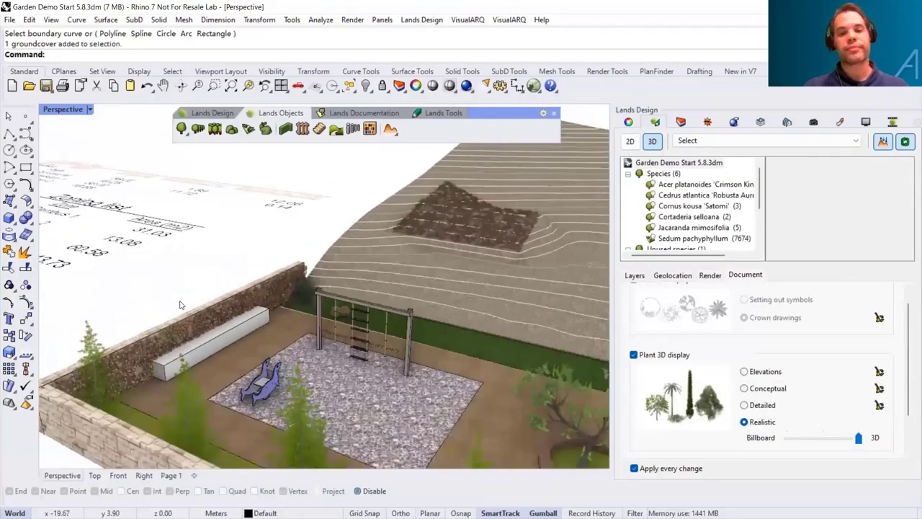
scroll(159, 315, "down", 3)
scroll(169, 322, "down", 3)
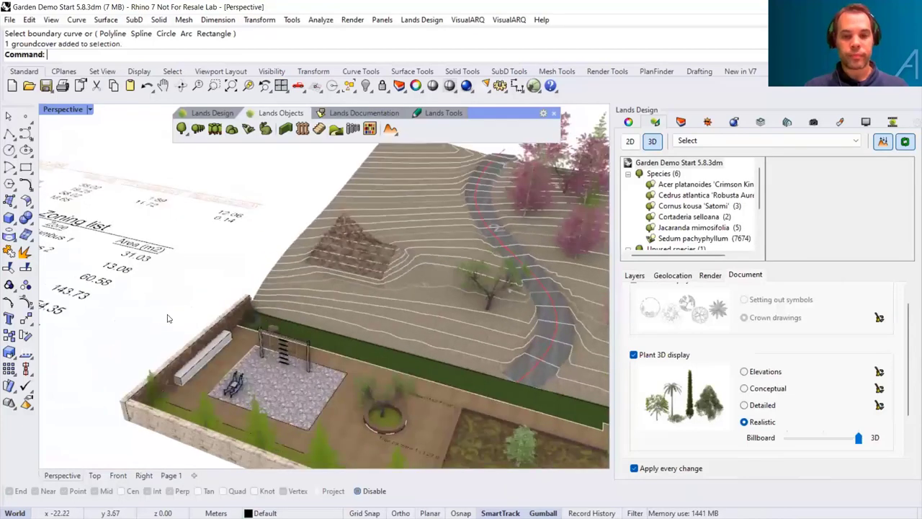
scroll(168, 322, "down", 3)
right_click_drag(180, 314, 201, 327)
scroll(201, 327, "down", 5)
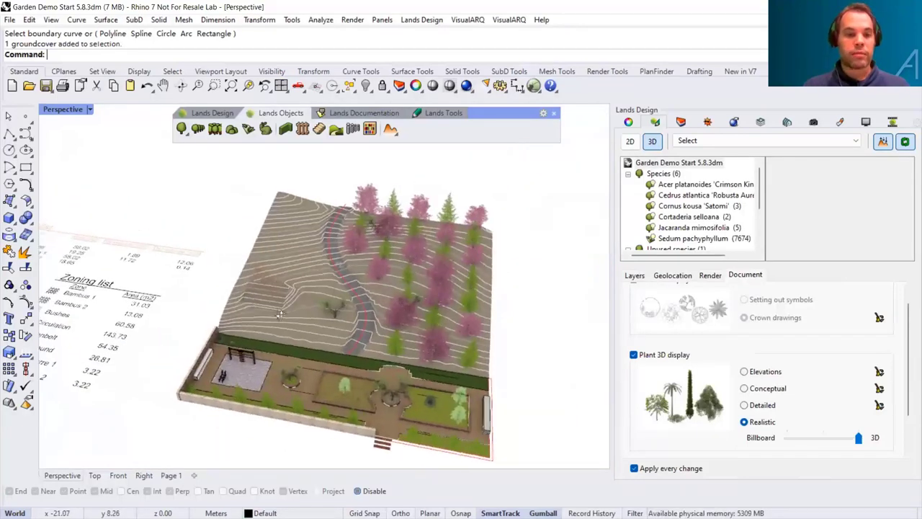
right_click_drag(278, 322, 302, 274)
scroll(353, 148, "up", 3)
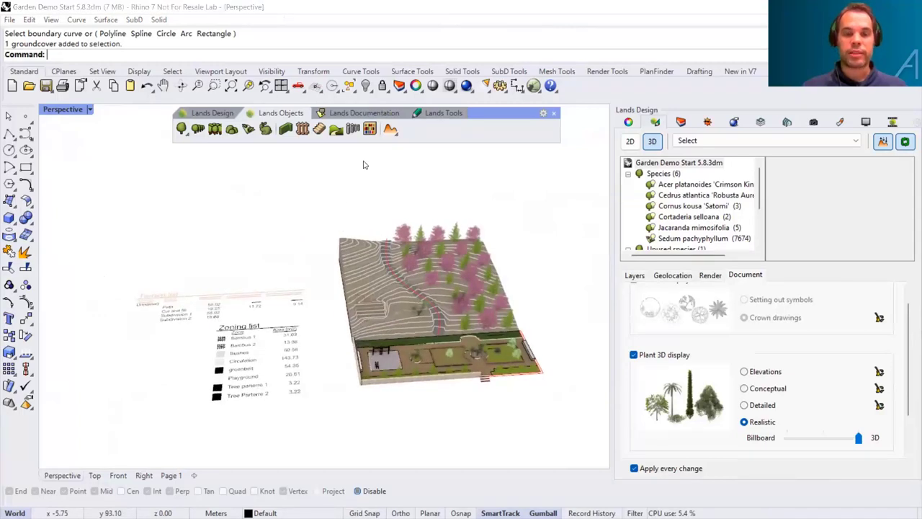
left_click_drag(518, 113, 793, 92)
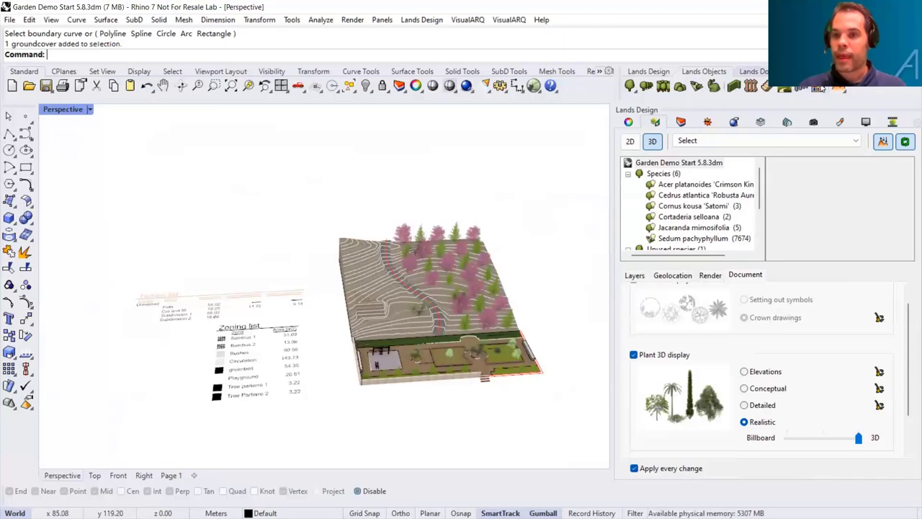
left_click(754, 71)
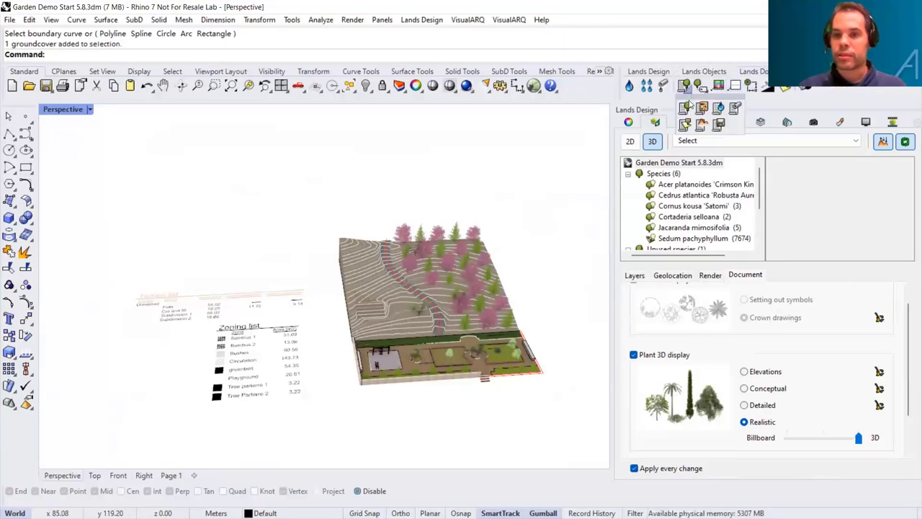
Step: Place a Plant list table in the drawing and select it
left_click(688, 90)
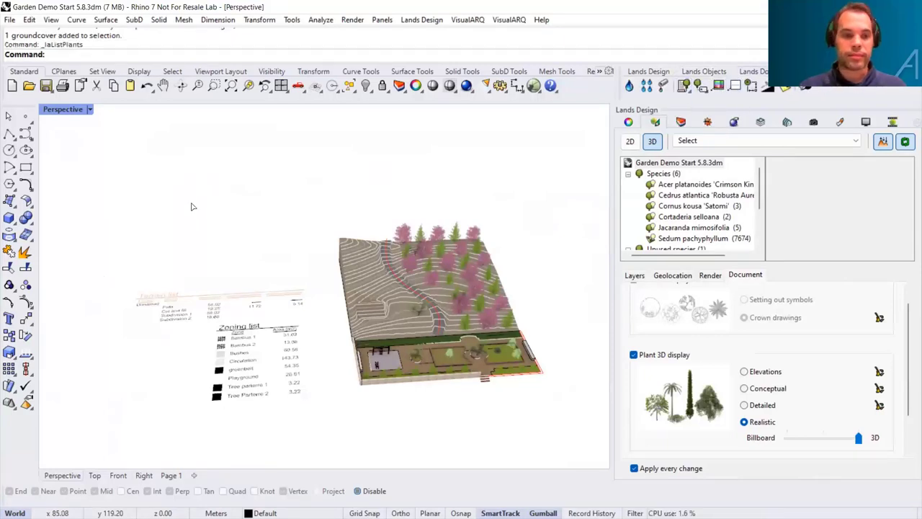
left_click(156, 235)
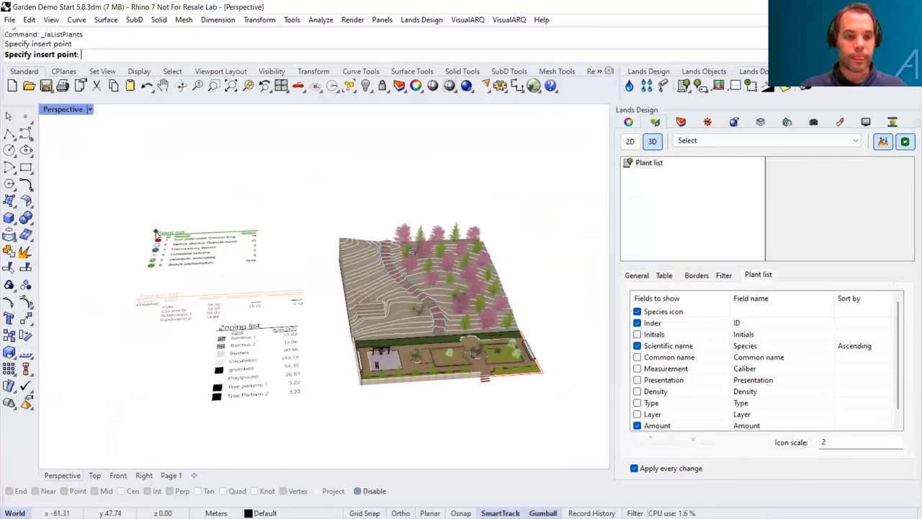
scroll(156, 235, "up", 8)
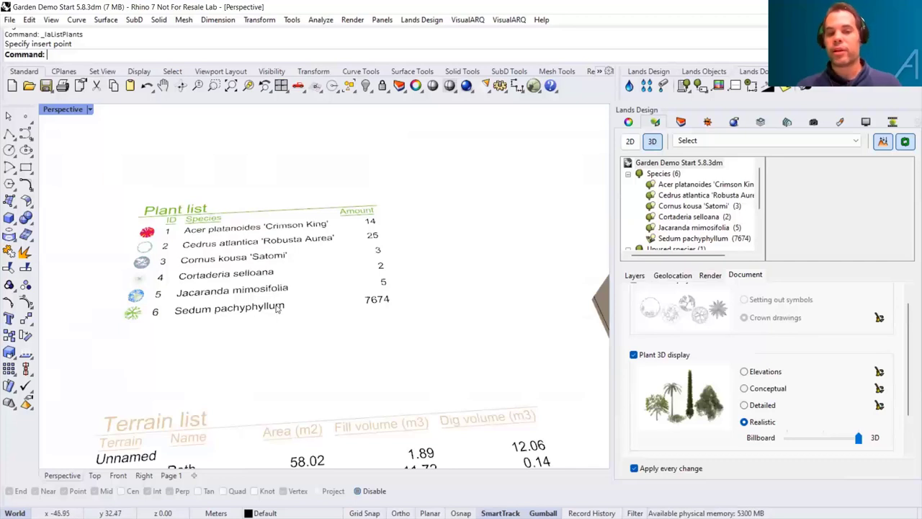
left_click(248, 294)
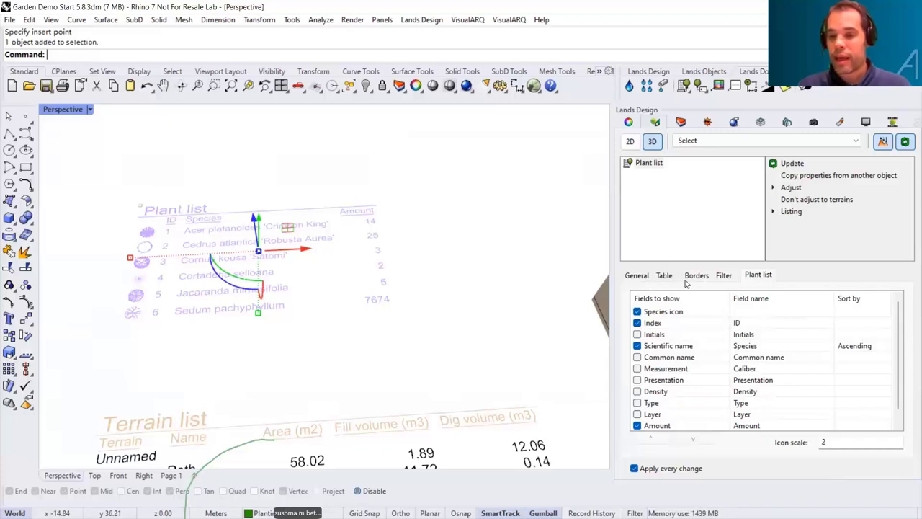
Step: Try the Plant list's By Layer filter, then turn it back off
left_click(724, 276)
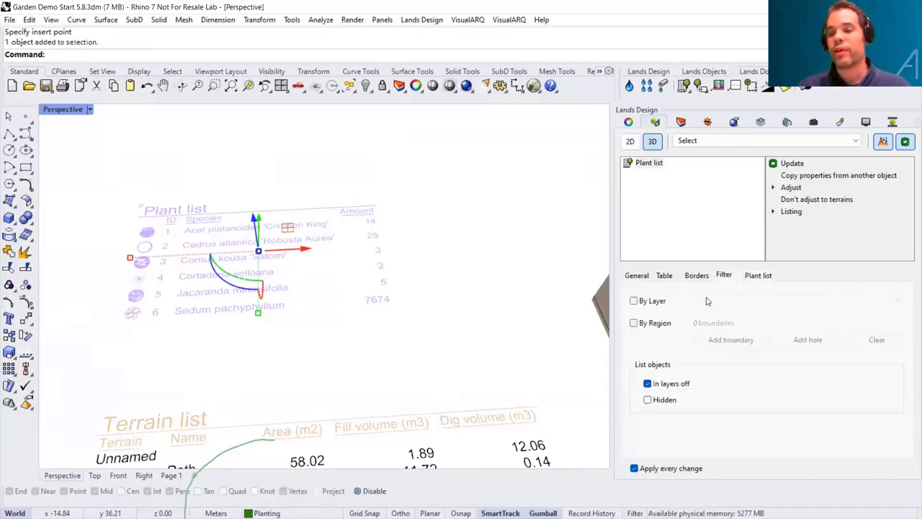
left_click(634, 302)
left_click(634, 301)
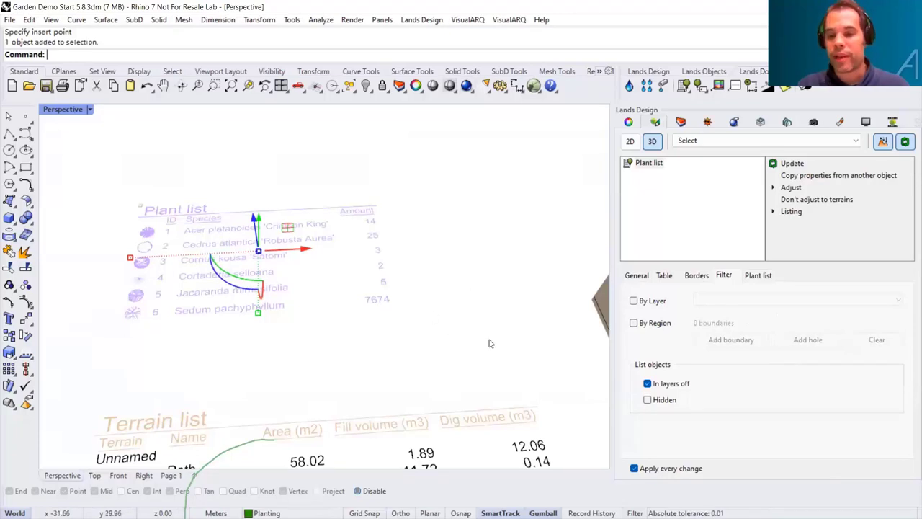
scroll(234, 253, "down", 5)
scroll(444, 316, "up", 3)
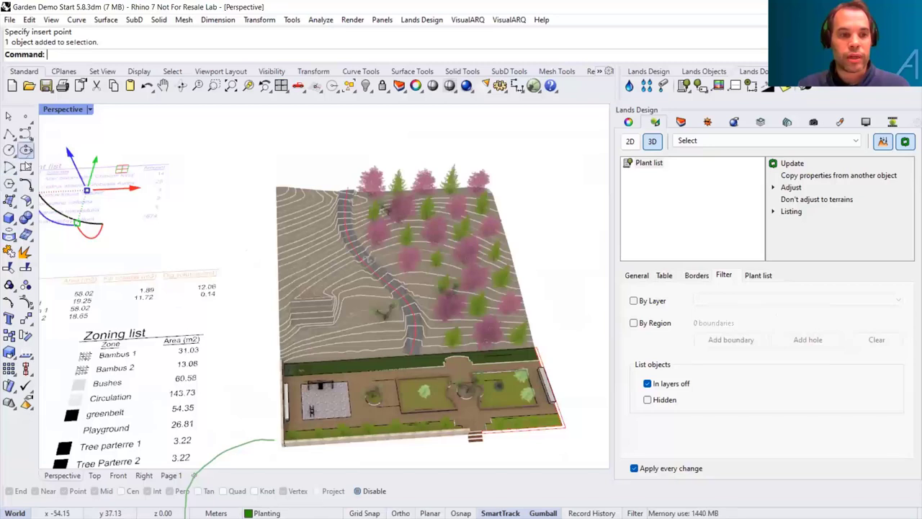
Step: Draw a rectangle enclosing the lower garden
left_click(25, 166)
scroll(278, 358, "down", 2)
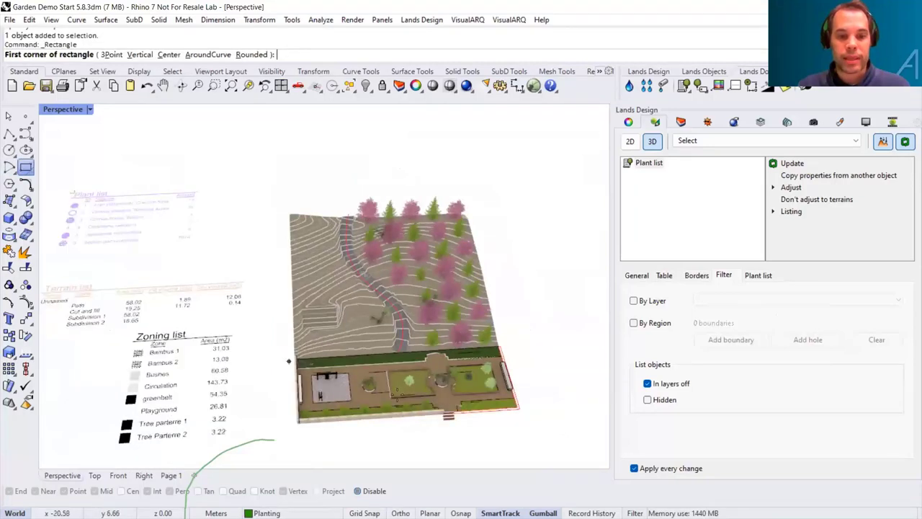
left_click(278, 358)
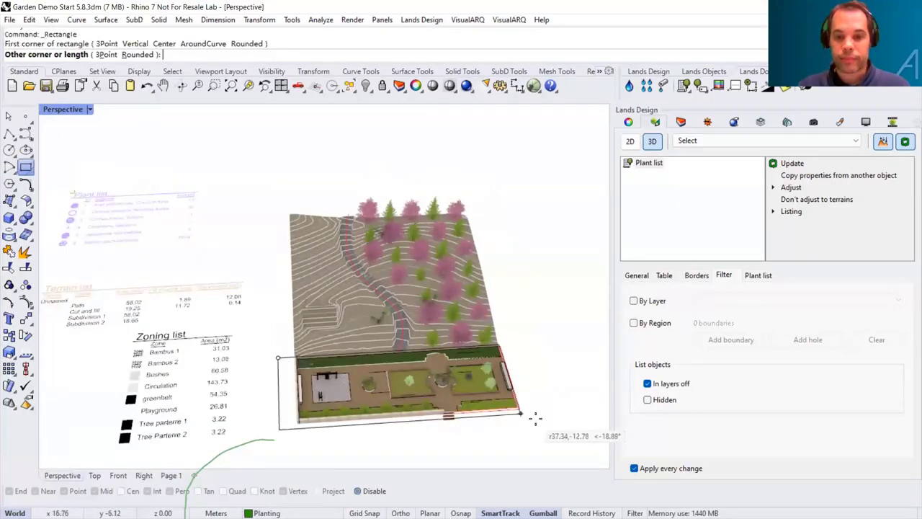
left_click(537, 417)
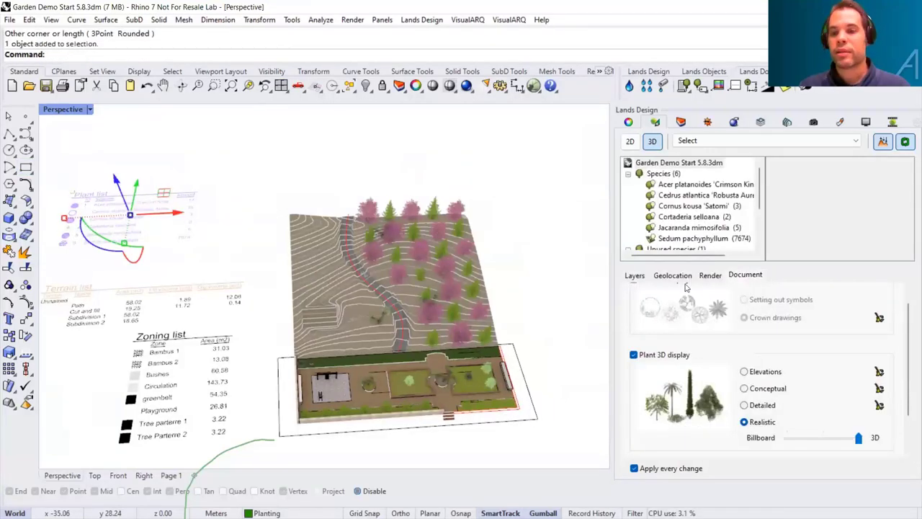
Step: Filter the Plant list By Region, using the new rectangle as boundary
left_click(723, 275)
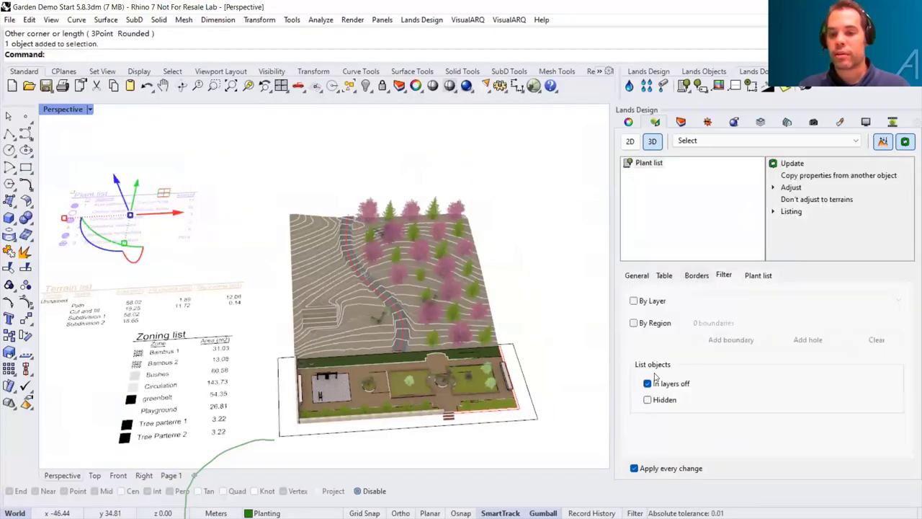
left_click(634, 323)
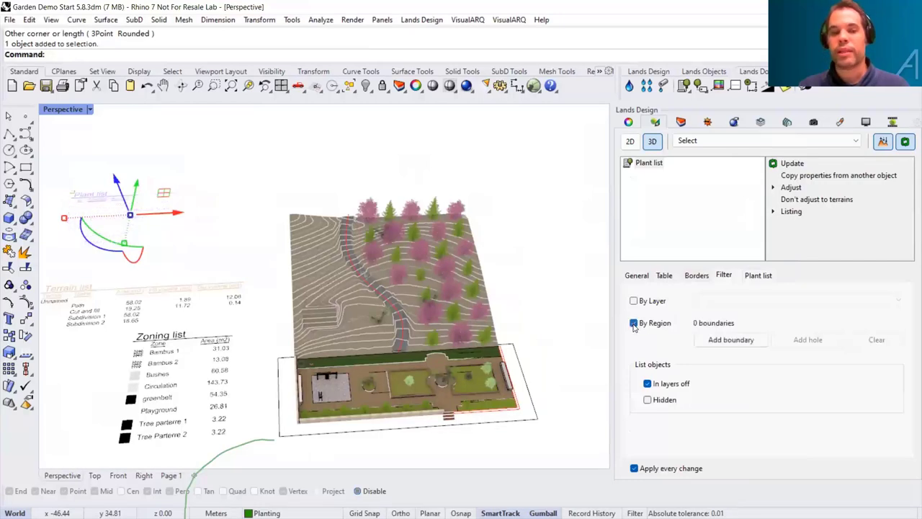
left_click(730, 339)
left_click(531, 412)
key("Return")
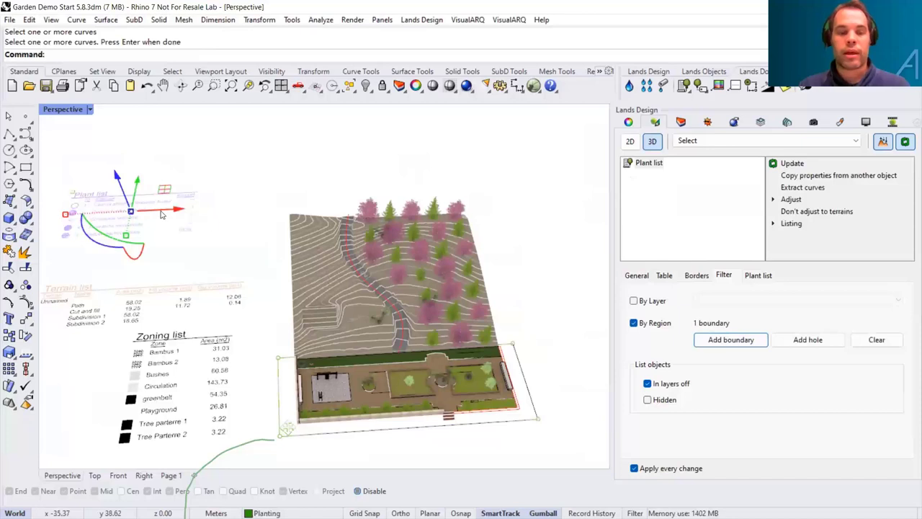
right_click_drag(252, 246, 436, 407, "shift")
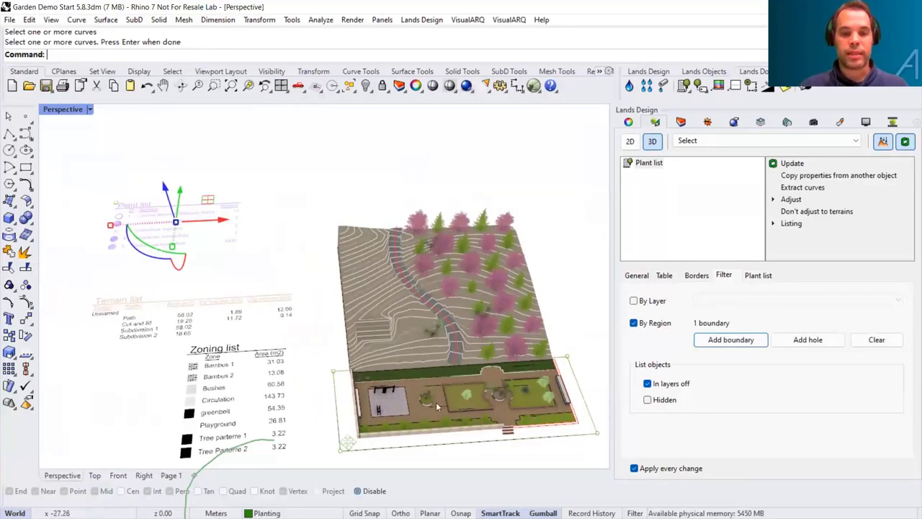
scroll(242, 236, "up", 5)
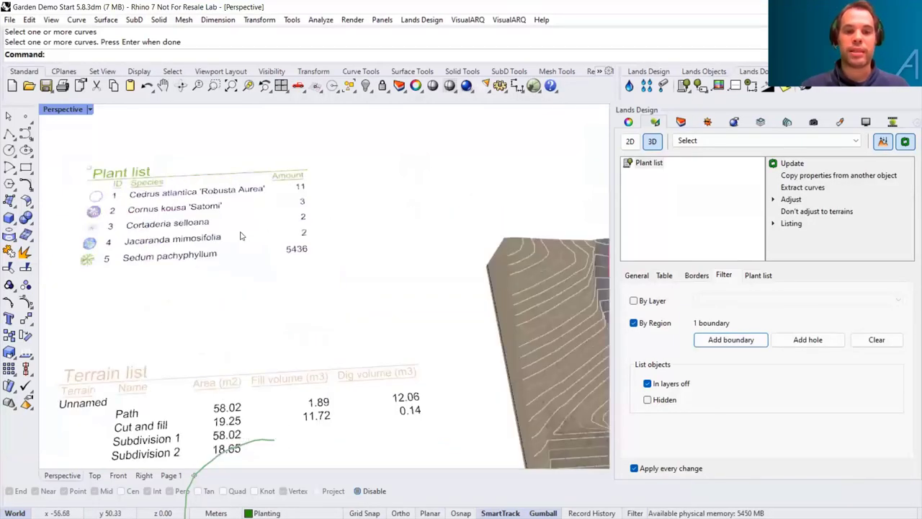
scroll(471, 310, "down", 5)
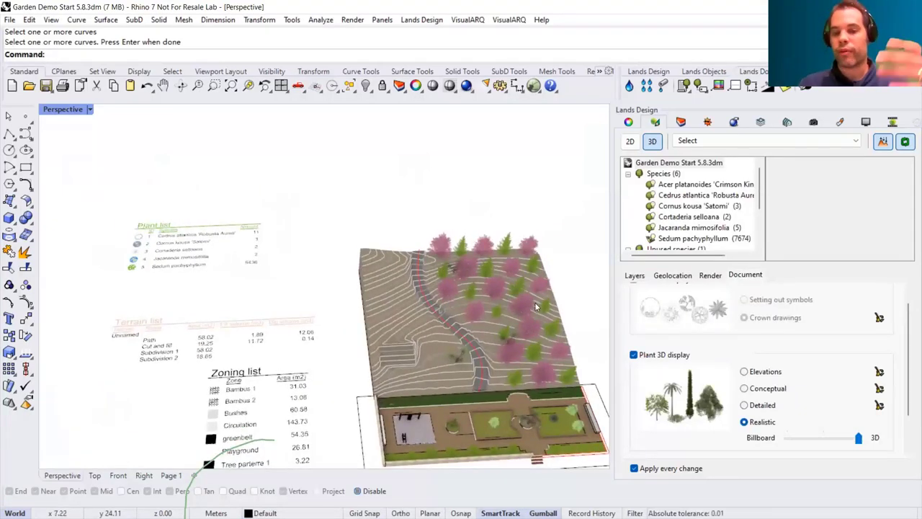
left_click(193, 254)
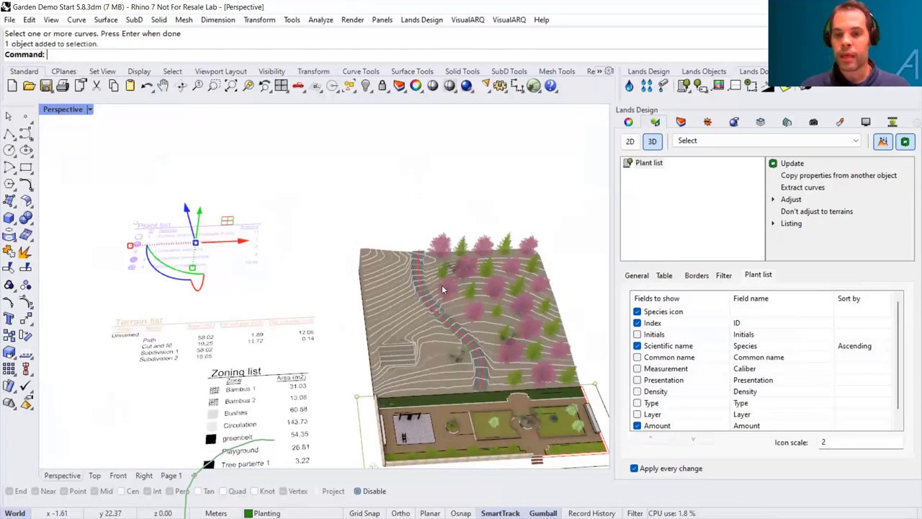
left_click(132, 275)
Step: Move the Plant list table upward with the gumball
scroll(176, 261, "up", 5)
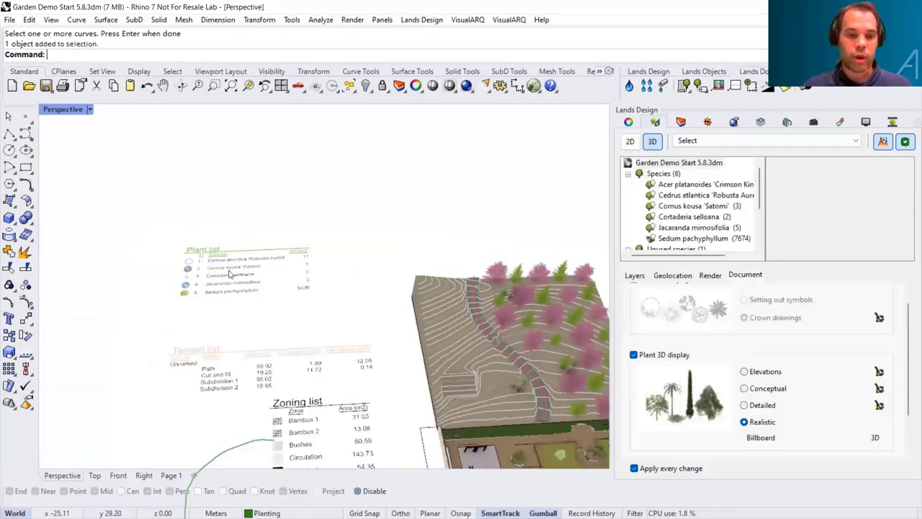
left_click_drag(234, 278, 256, 270)
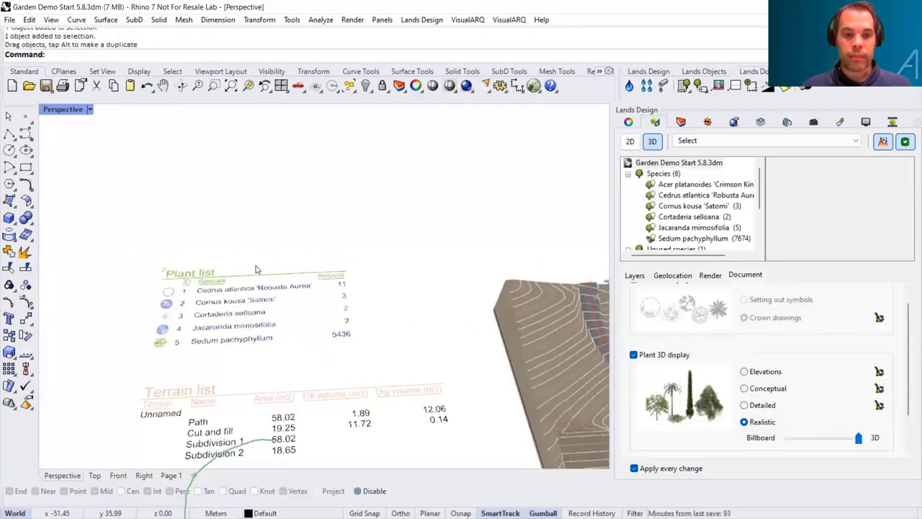
scroll(259, 312, "up", 1)
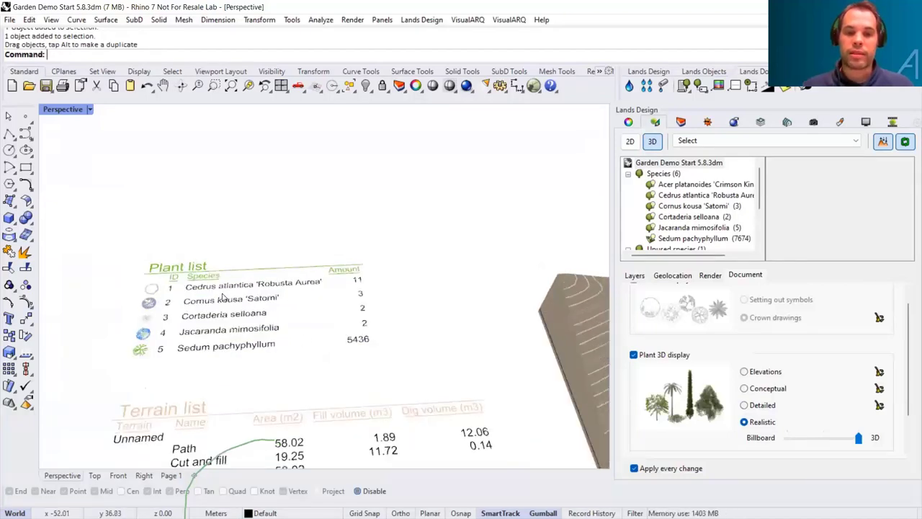
scroll(208, 292, "down", 3)
scroll(447, 371, "up", 4)
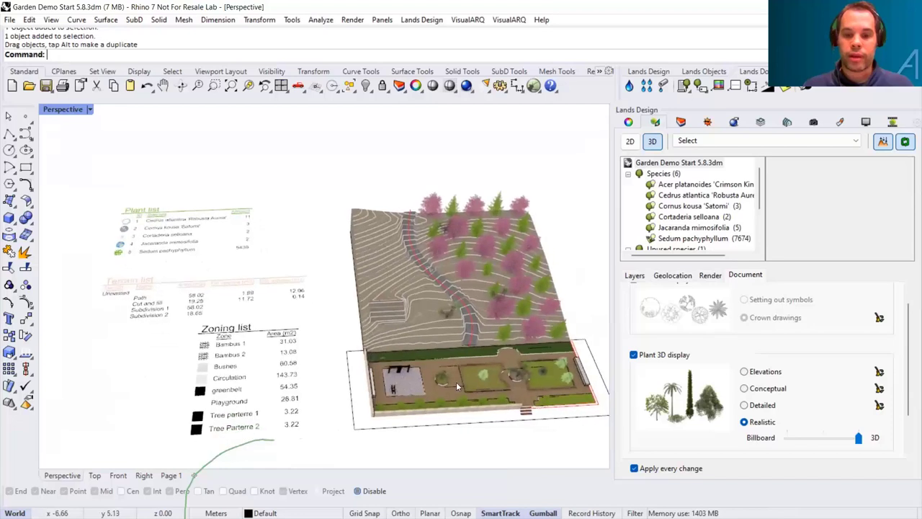
scroll(457, 389, "up", 1)
Step: Select the plant row along the garden's front edge and review its species settings
left_click(457, 389)
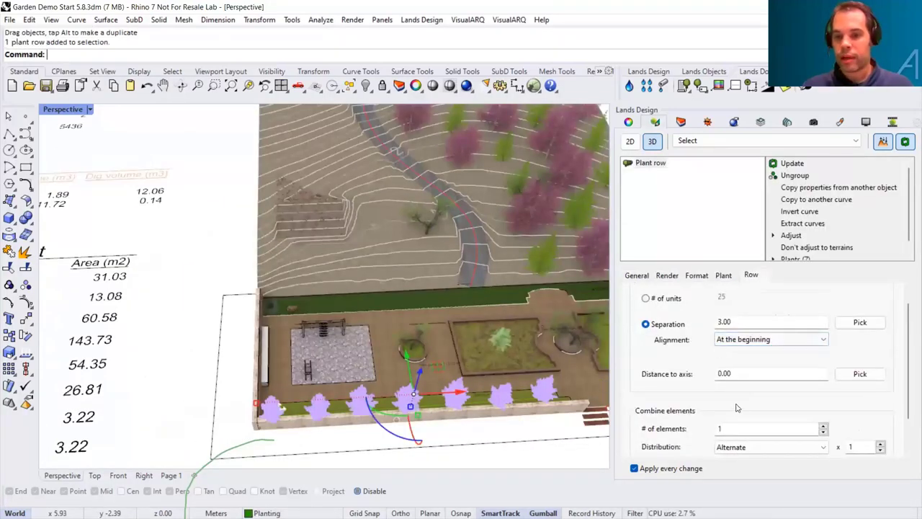
scroll(909, 395, "down", 2)
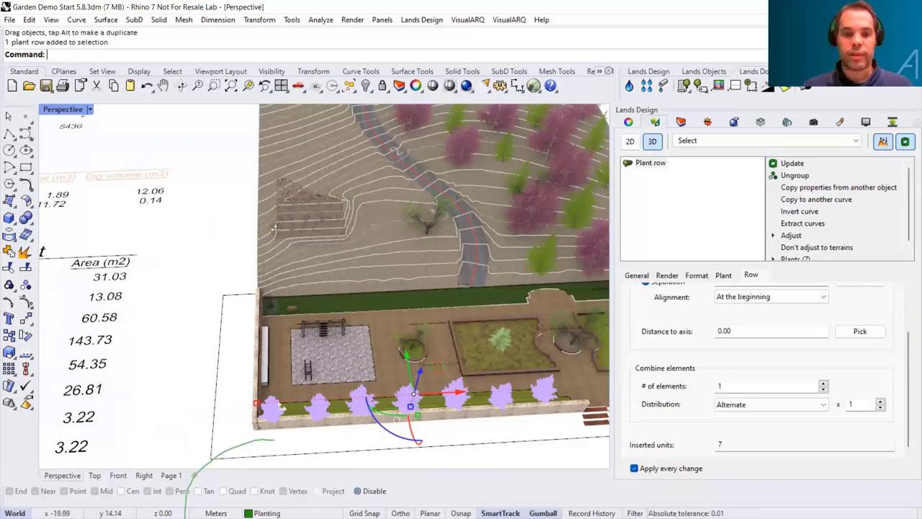
scroll(238, 227, "down", 3)
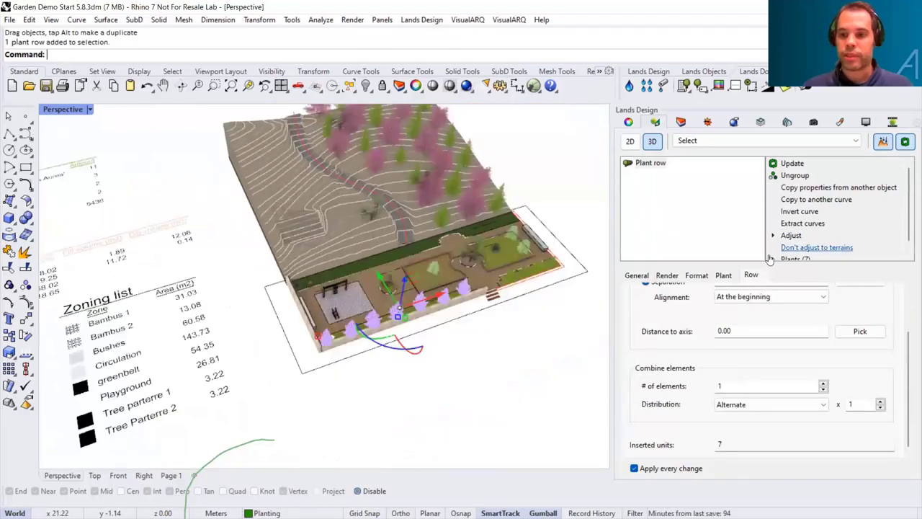
left_click(723, 275)
right_click_drag(568, 322, 228, 228)
scroll(230, 226, "up", 2)
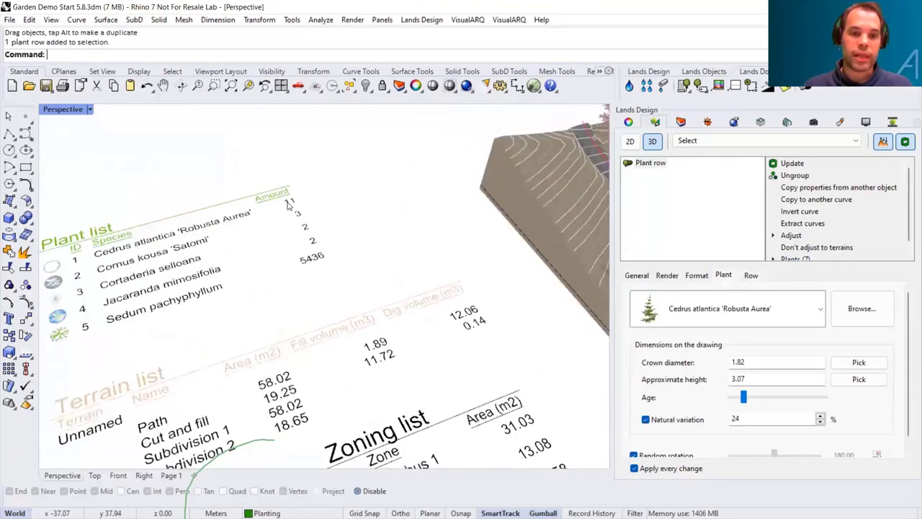
scroll(287, 209, "down", 5)
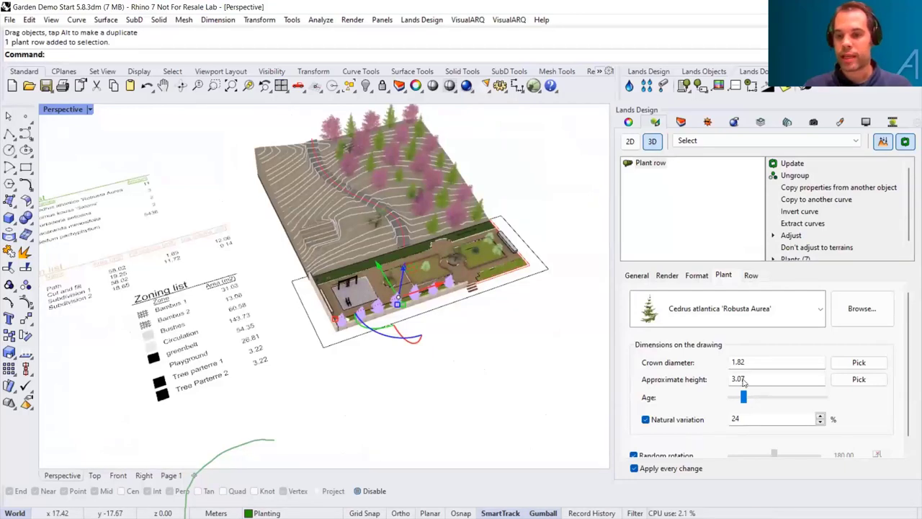
Step: Change the row's separation from 3.00 to 2.00
left_click(750, 276)
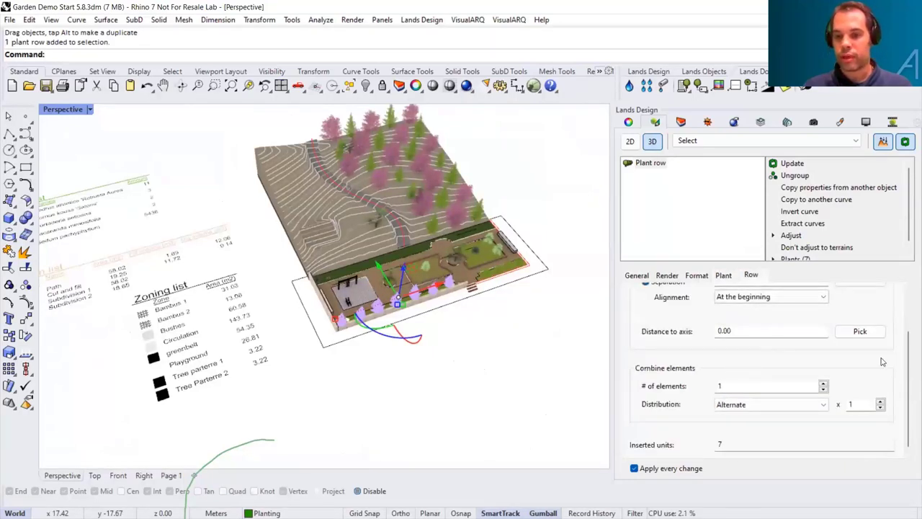
scroll(904, 374, "up", 2)
left_click(696, 348)
type("2")
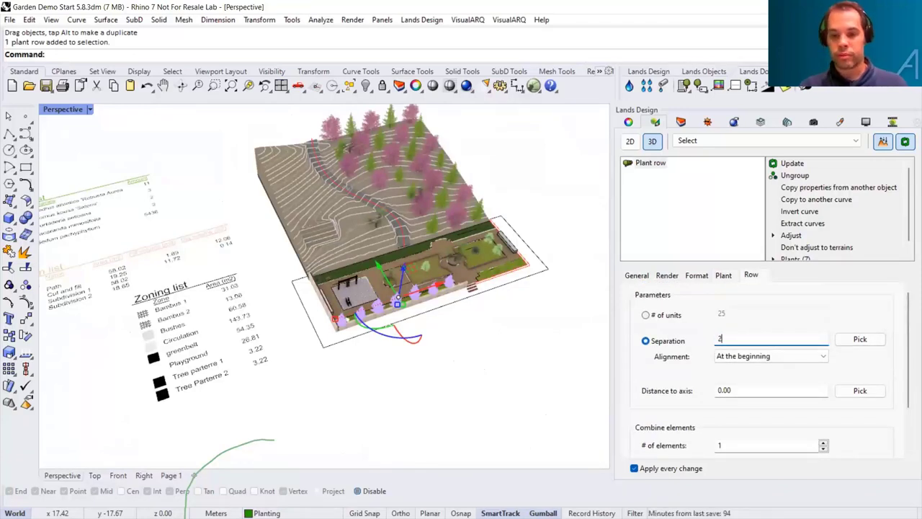
key("Return")
scroll(288, 314, "up", 10)
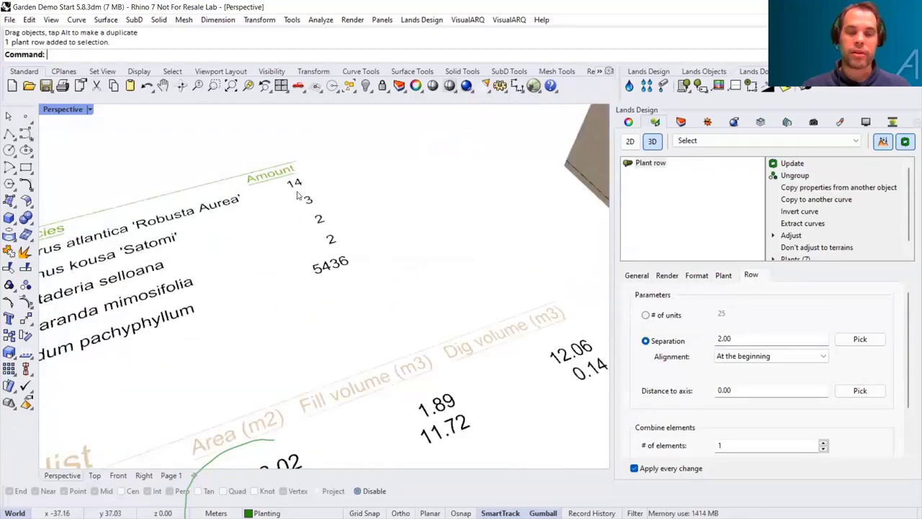
scroll(297, 196, "down", 4)
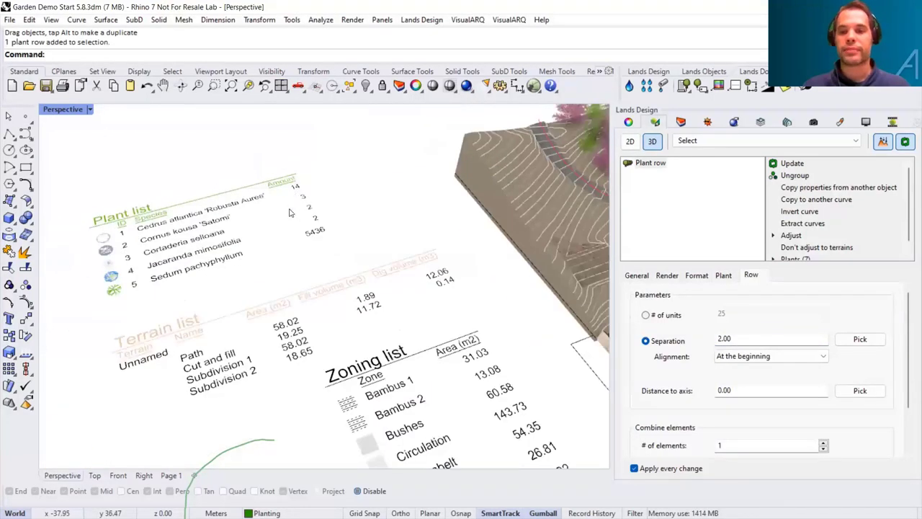
scroll(298, 196, "down", 6)
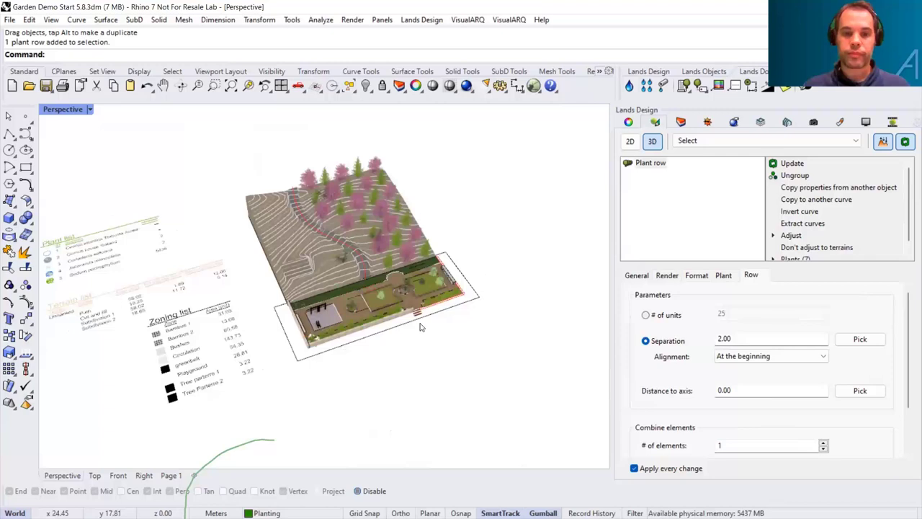
key("Escape")
Step: Insert a wall with cobblestone texture, 0.30 thick and 1.00 high
scroll(369, 263, "up", 2)
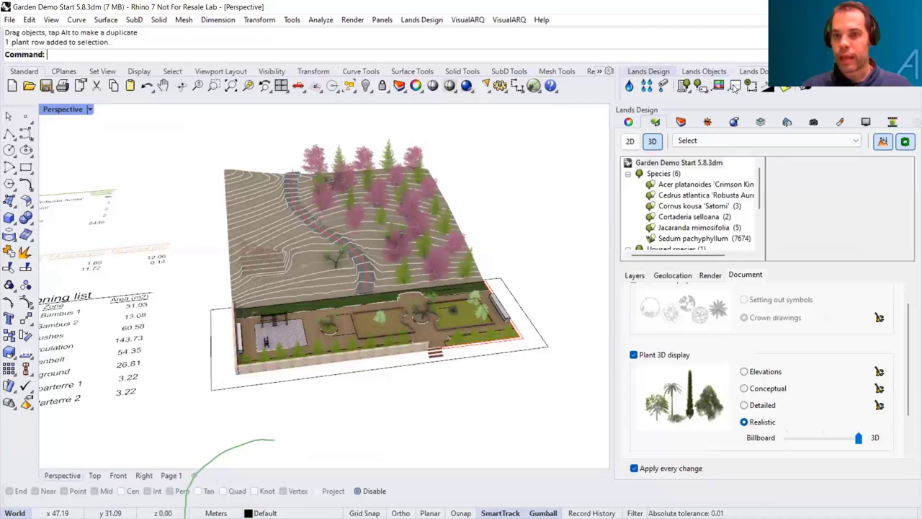
left_click(704, 71)
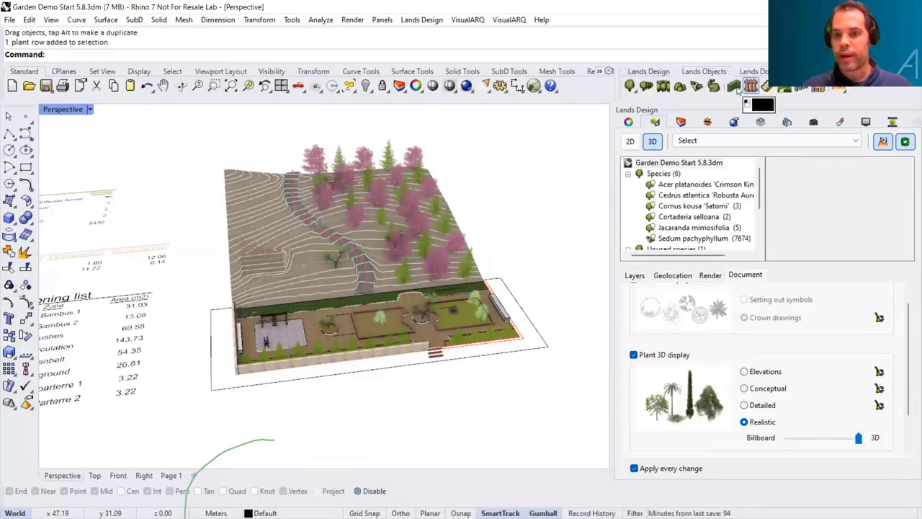
left_click(734, 86)
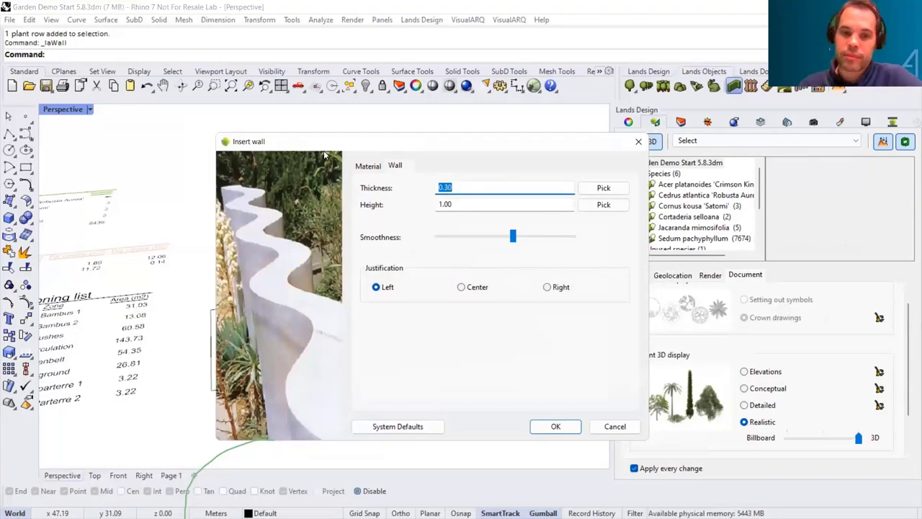
left_click(366, 166)
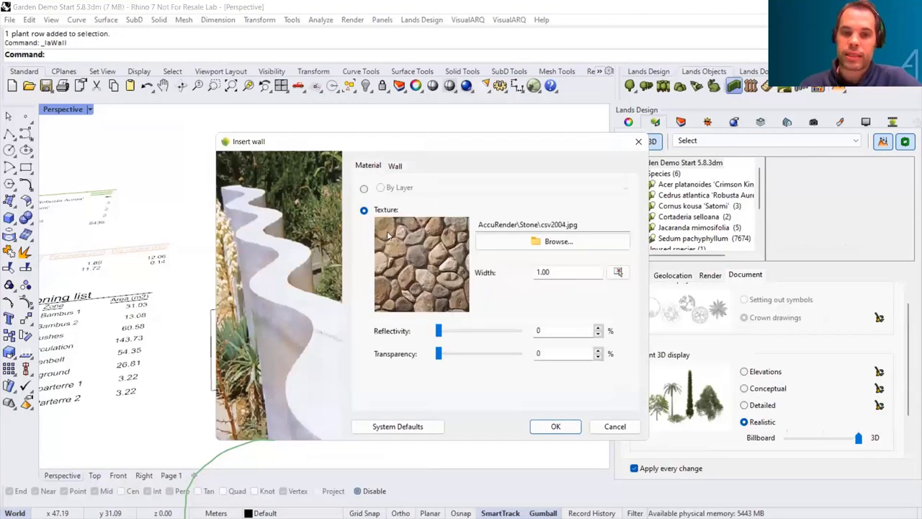
left_click(396, 167)
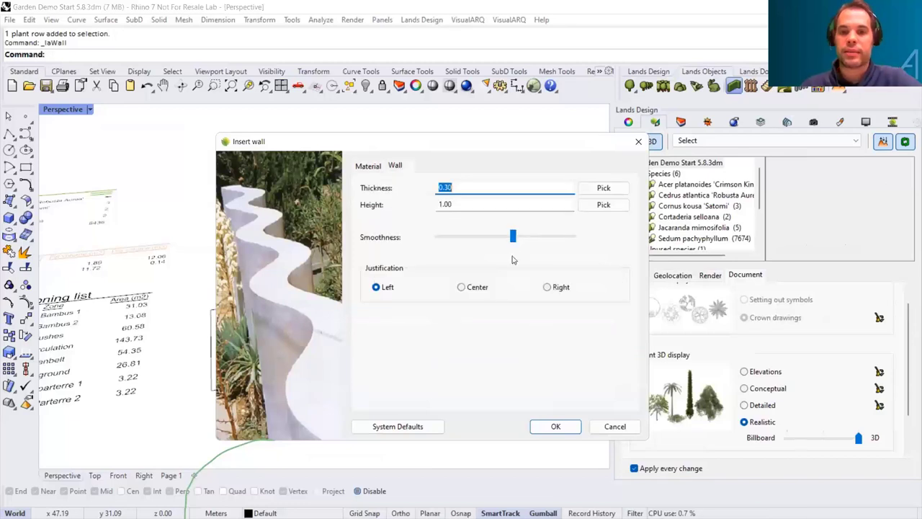
left_click(554, 426)
Step: Trace the wall as an Osnap polyline along the garden's right-hand edge
scroll(294, 294, "up", 3)
scroll(294, 293, "up", 2)
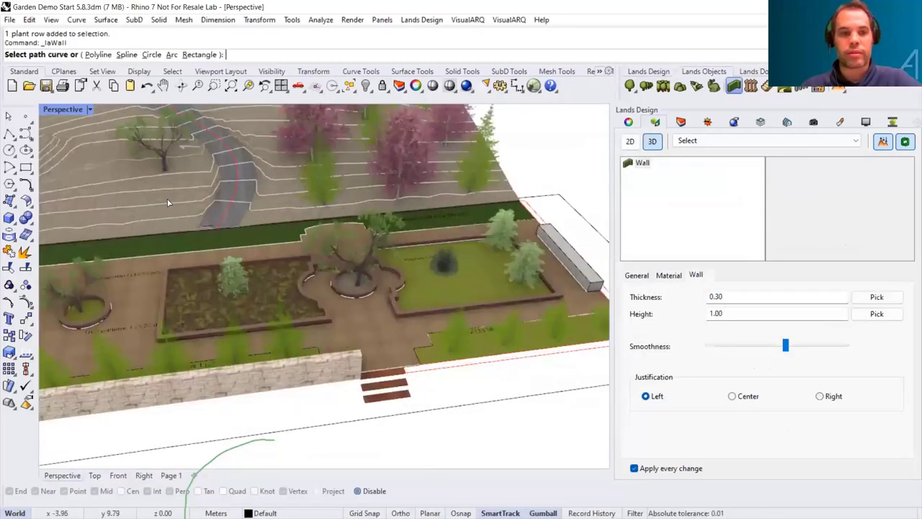
left_click(99, 56)
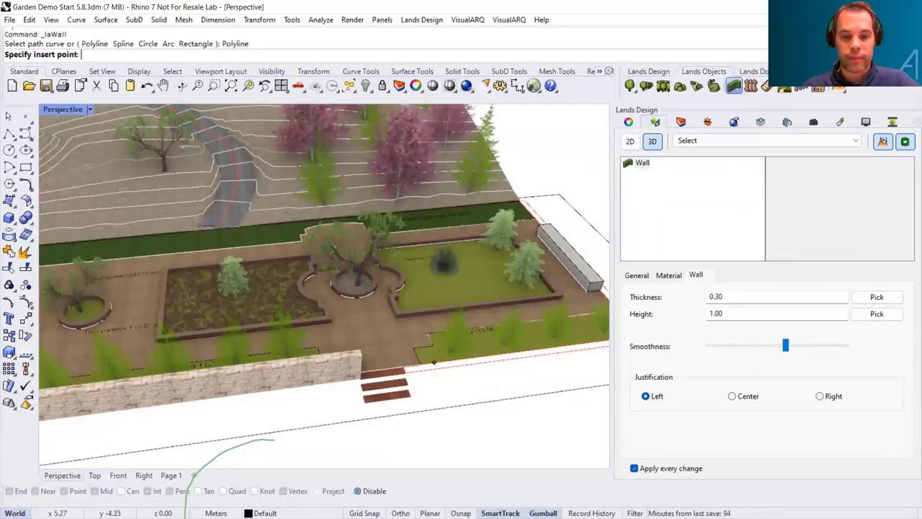
left_click(357, 490)
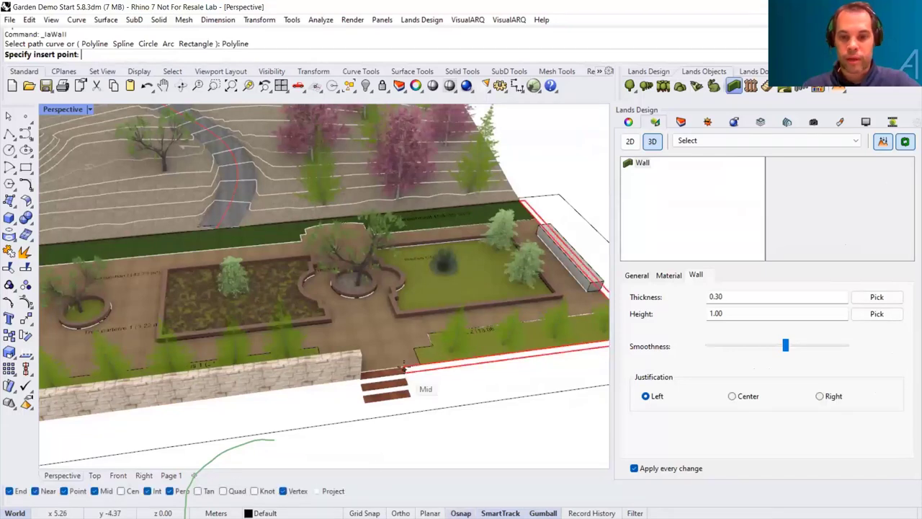
left_click(265, 420)
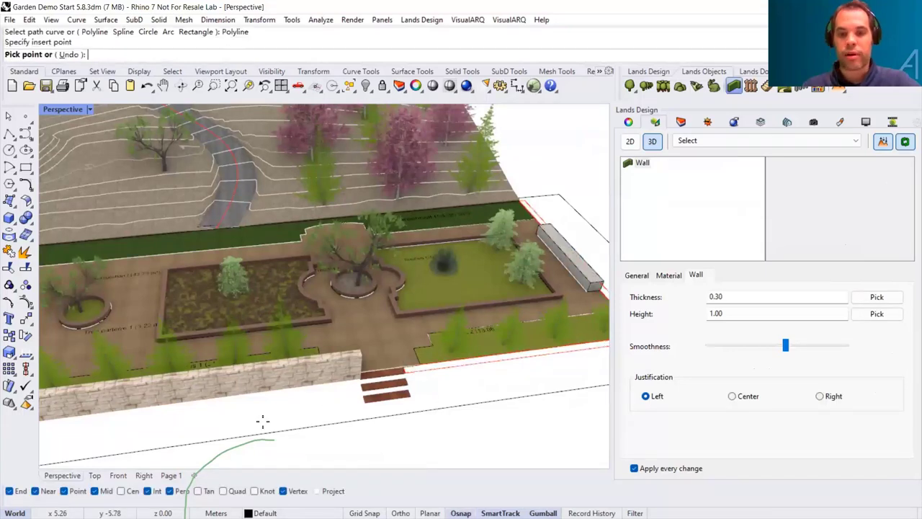
right_click_drag(423, 394, 473, 376)
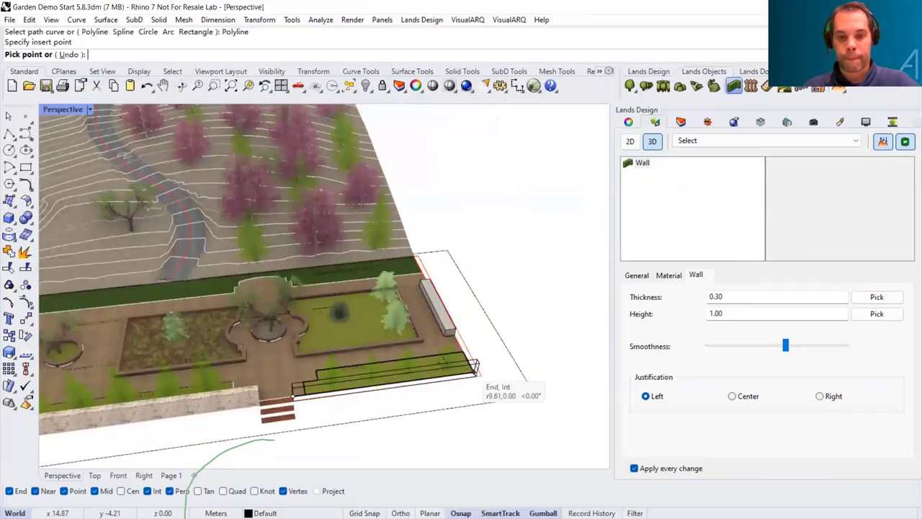
left_click(480, 372)
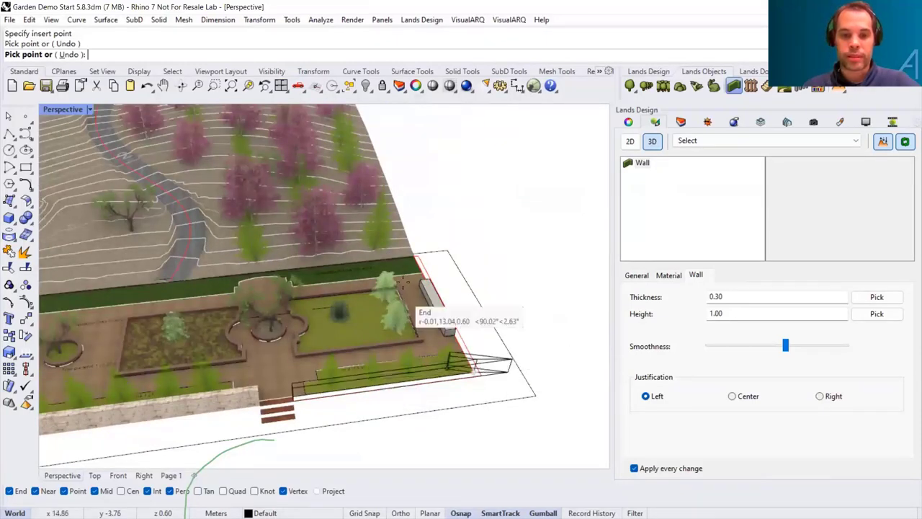
right_click_drag(404, 292, 389, 290)
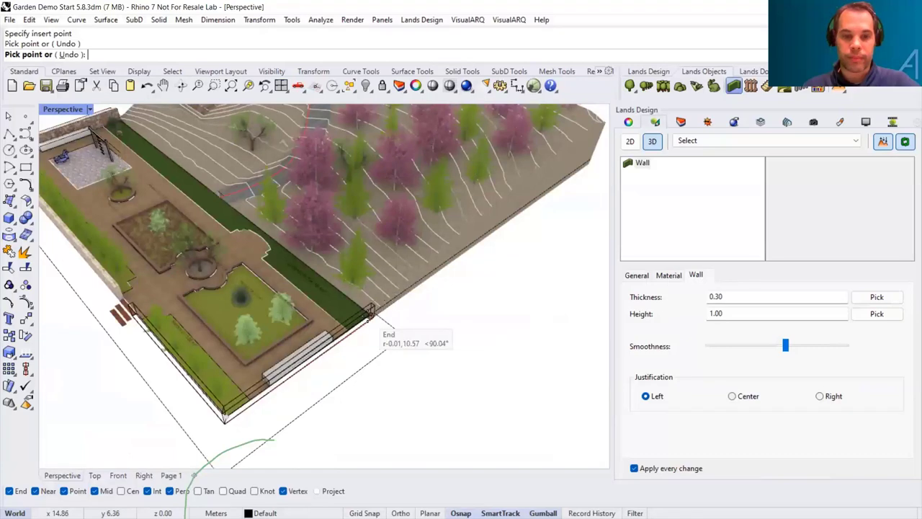
left_click(382, 332)
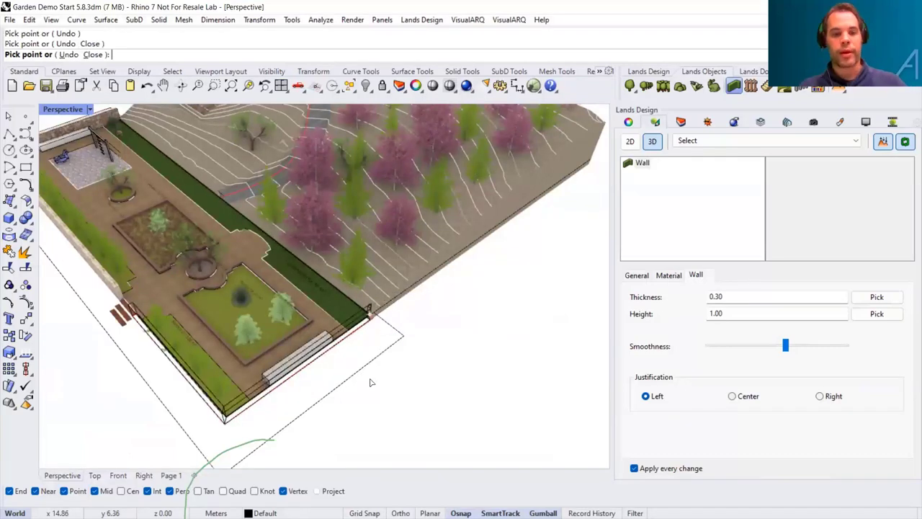
key("Return")
right_click_drag(393, 364, 409, 298)
scroll(410, 298, "up", 3)
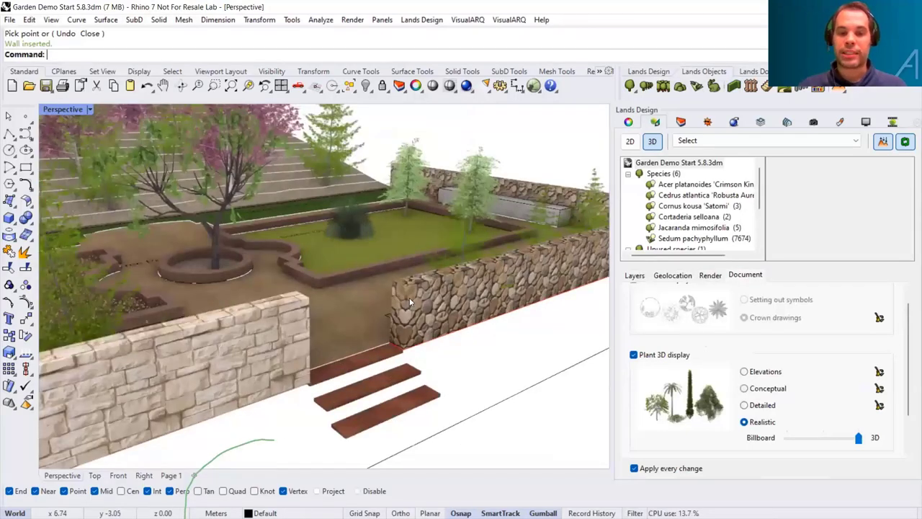
Step: Copy the sandstone front wall's properties onto the new wall, then zoom out over the garden
left_click(411, 296)
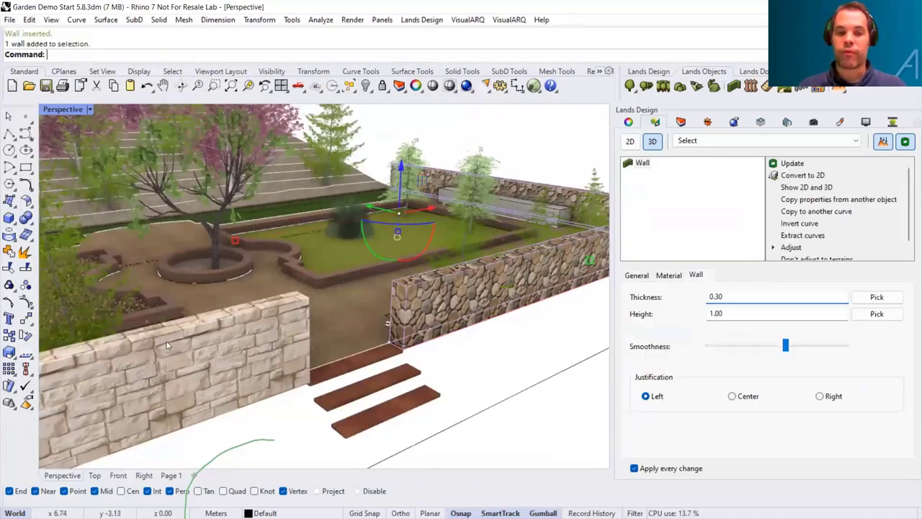
left_click(802, 200)
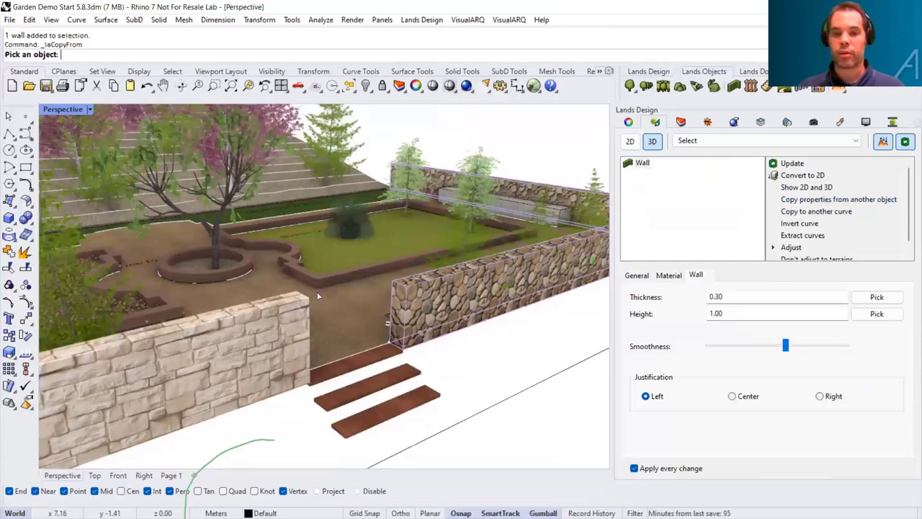
left_click(287, 320)
key("Escape")
scroll(421, 344, "down", 6)
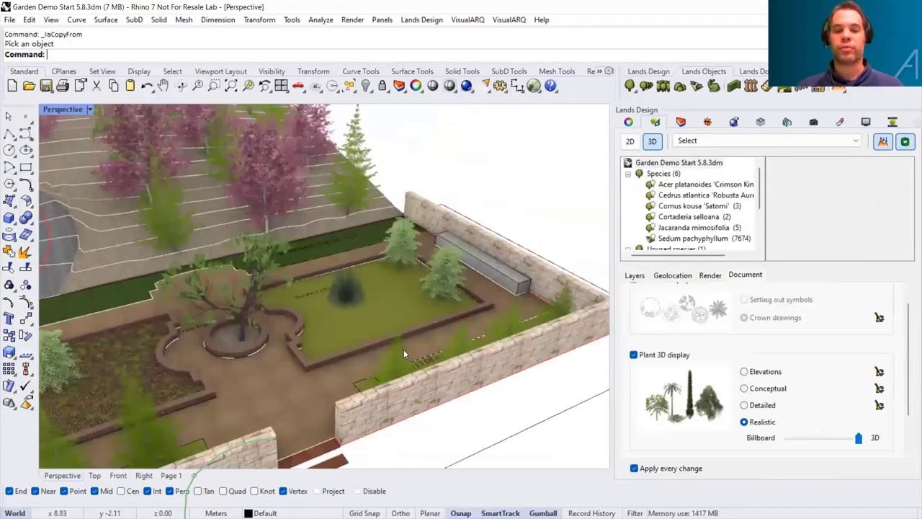
scroll(472, 309, "down", 5)
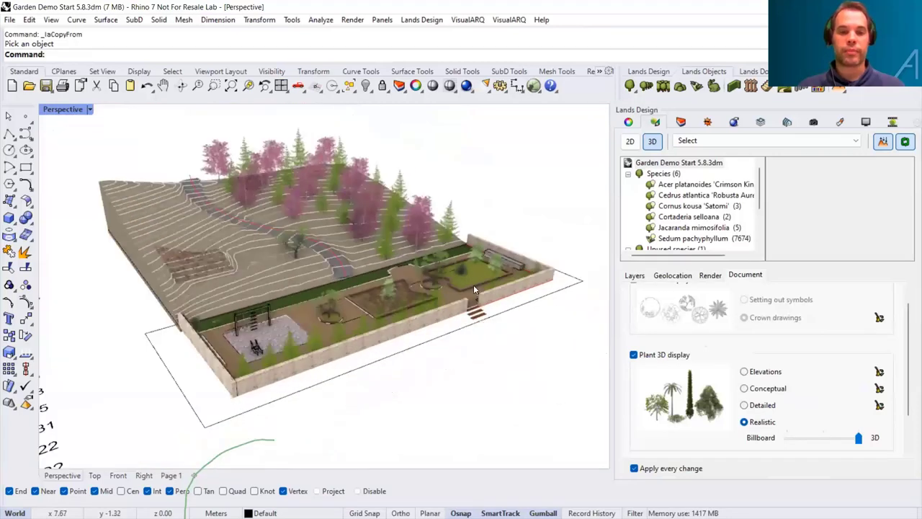
right_click_drag(458, 327, 477, 290)
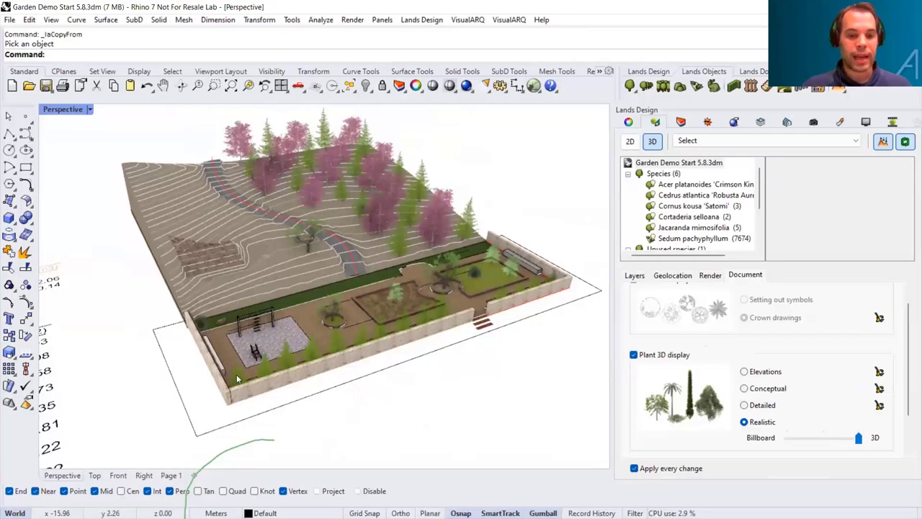
mouse_move(315, 441)
right_mouse_down()
mouse_move(309, 418)
mouse_move(324, 431)
right_mouse_up()
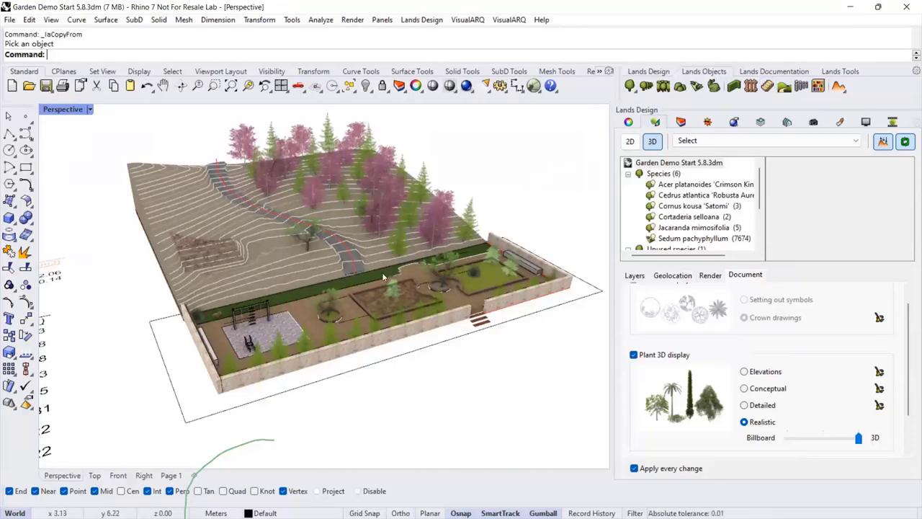
scroll(375, 364, "up", 4)
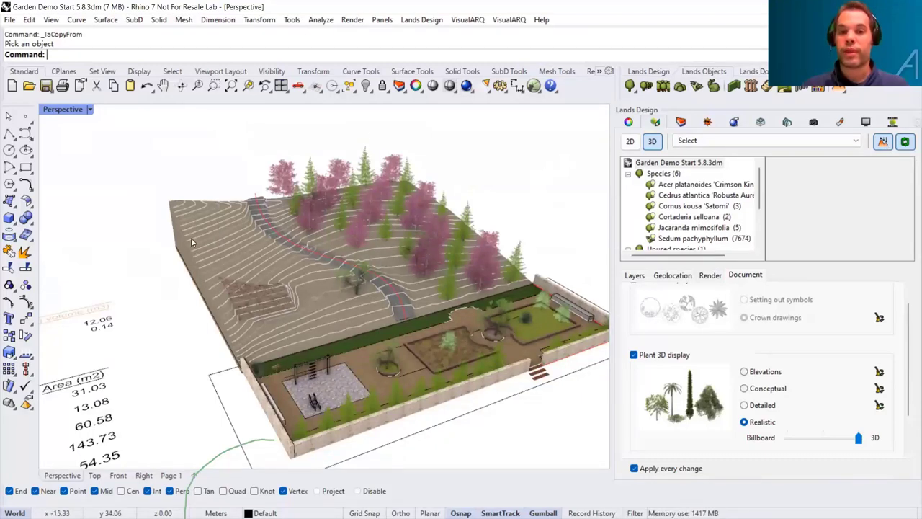
Step: Start another wall with the default settings, drawn as a polyline
left_click(734, 86)
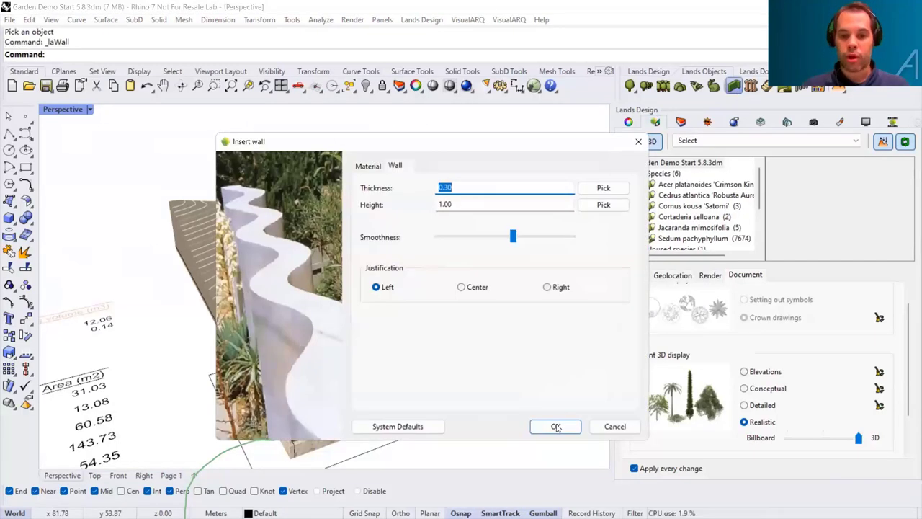
left_click(556, 427)
scroll(232, 391, "up", 5)
right_click_drag(232, 392, 144, 303)
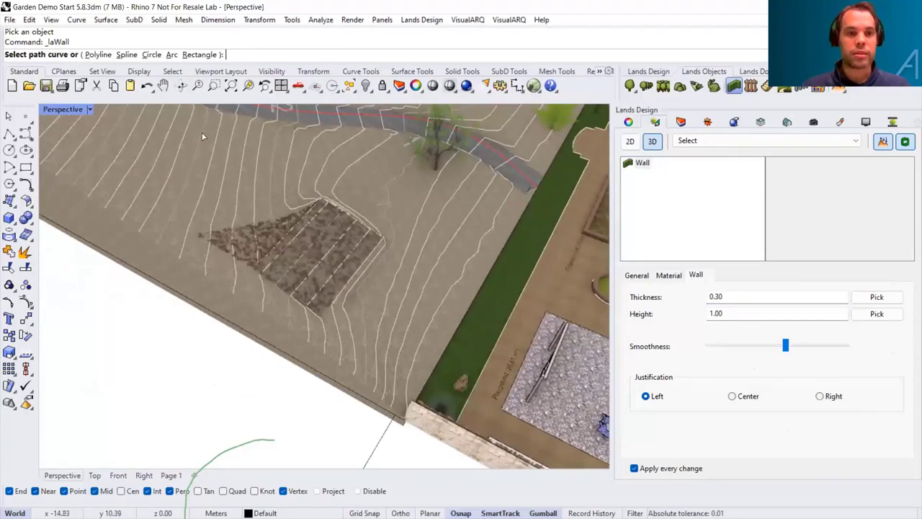
left_click(98, 54)
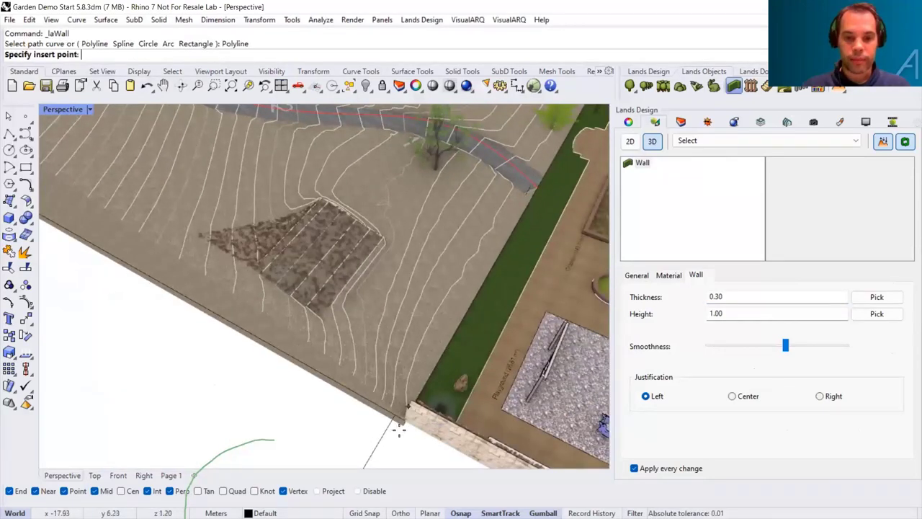
right_click_drag(401, 428, 129, 461)
Step: In plan view, draw the wall along the terrain's left edge, from the lower-left to the top-left corner
left_click(99, 476)
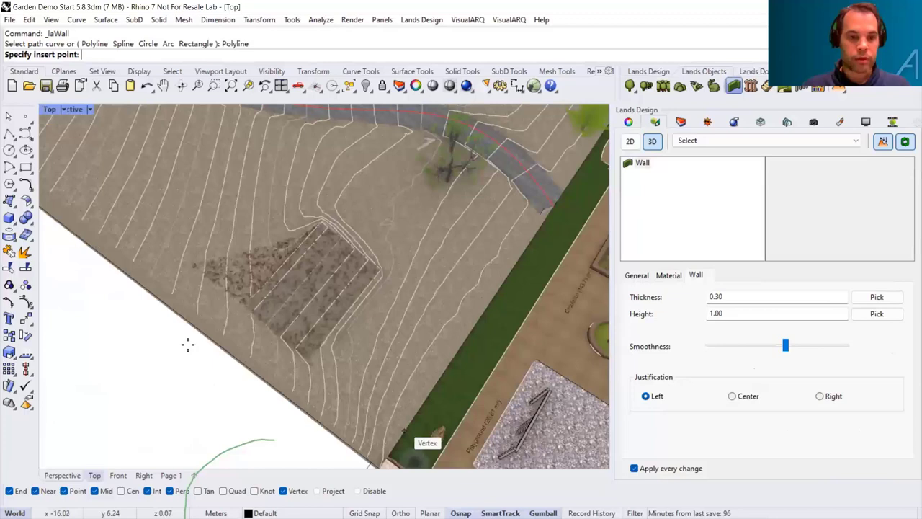
scroll(178, 402, "up", 3)
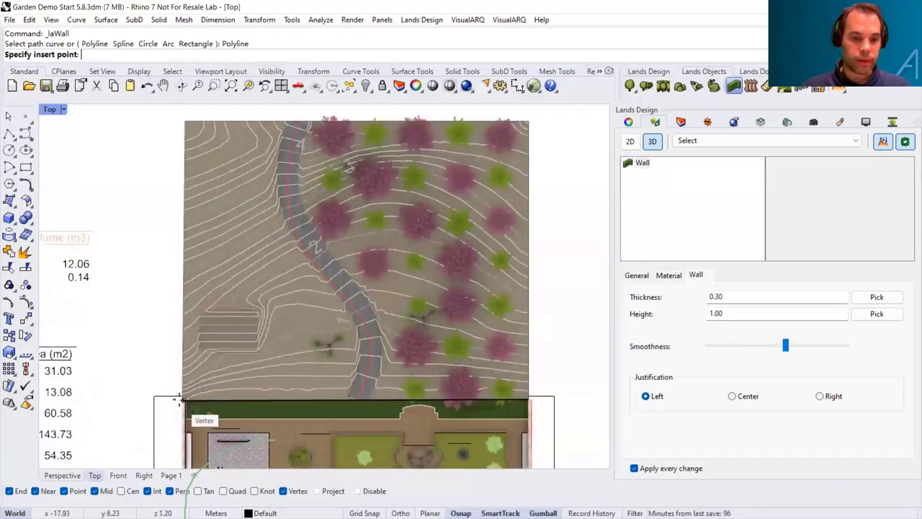
scroll(179, 401, "up", 4)
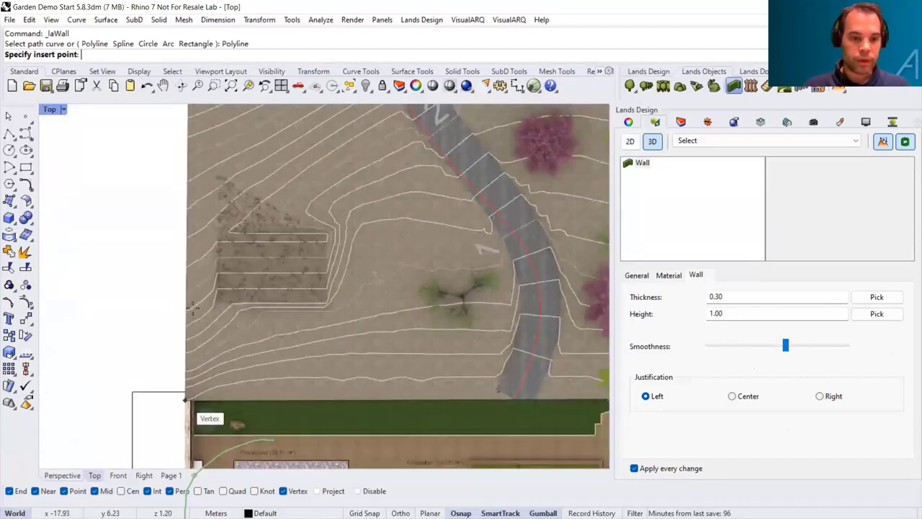
left_click(185, 400)
scroll(187, 360, "down", 2)
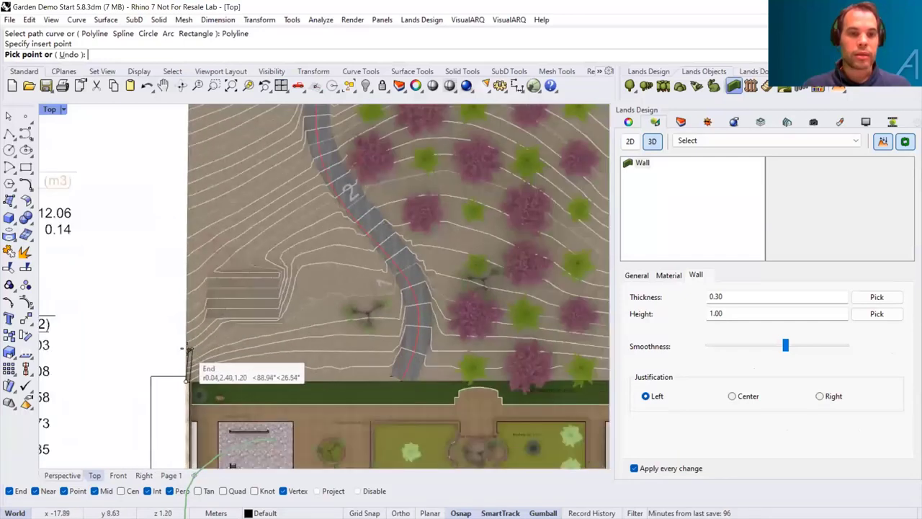
scroll(186, 353, "down", 3)
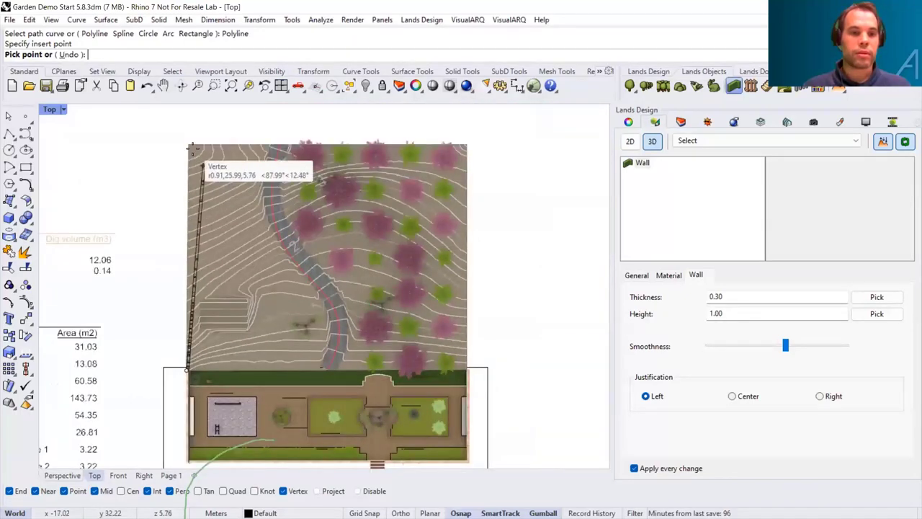
scroll(192, 147, "up", 2)
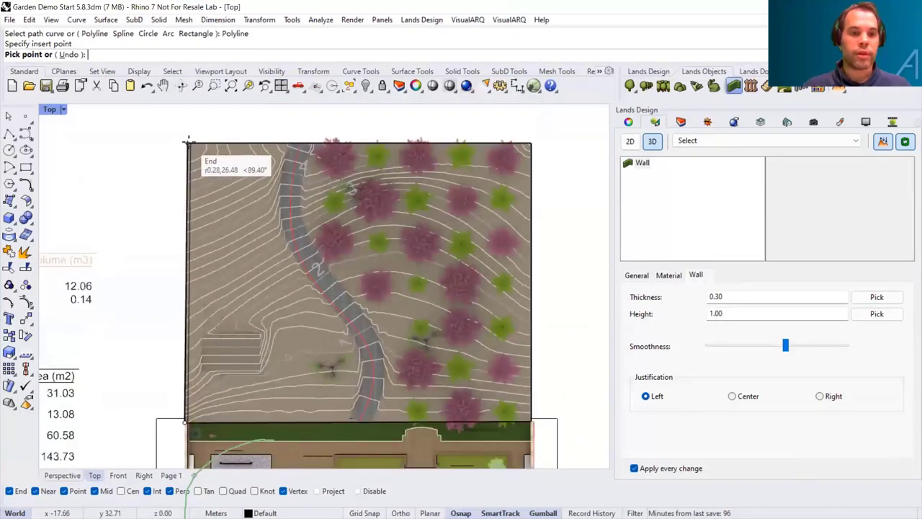
left_click(185, 142)
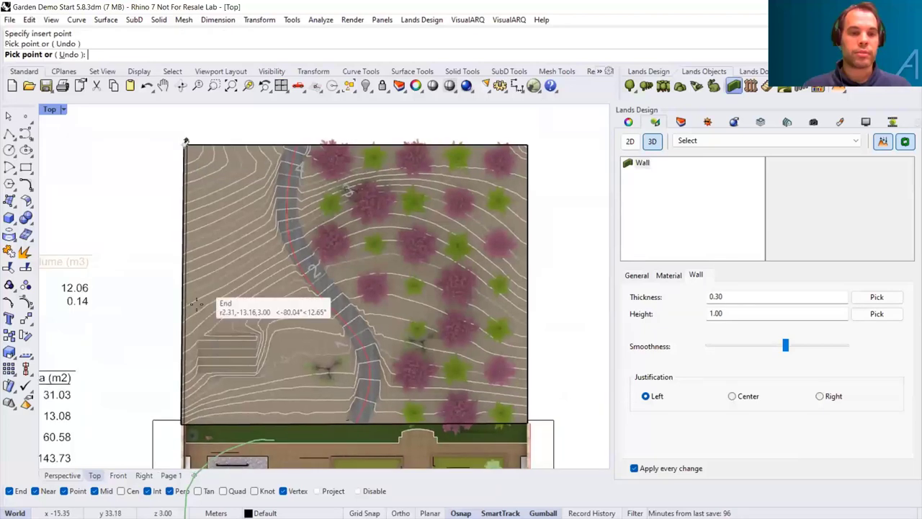
left_click(175, 358)
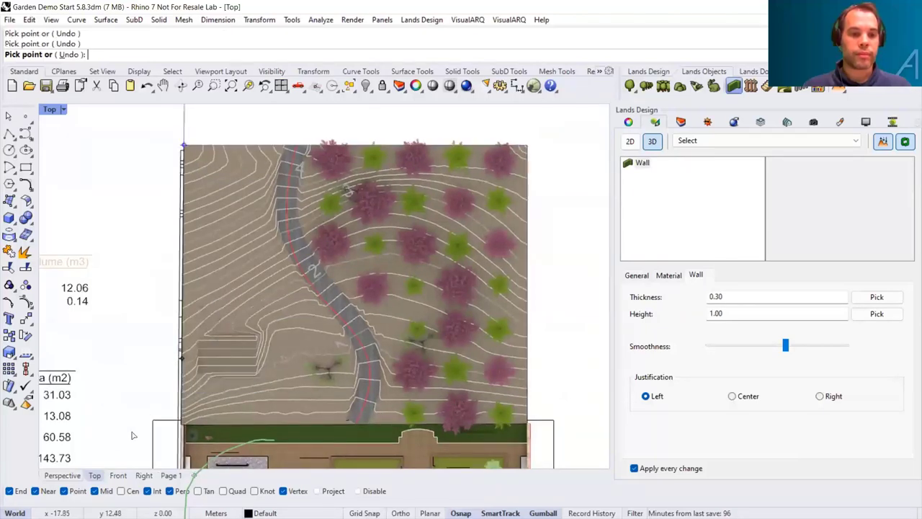
key("Return")
Step: Back in Perspective, flip the new wall to right justification and nudge it sideways
left_click(62, 475)
scroll(299, 271, "down", 3)
right_click_drag(299, 272, 446, 325)
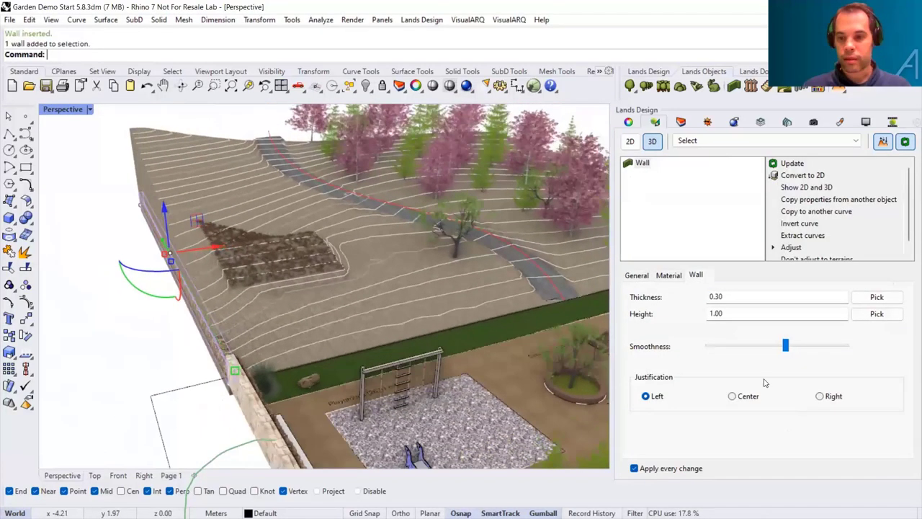
left_click(819, 397)
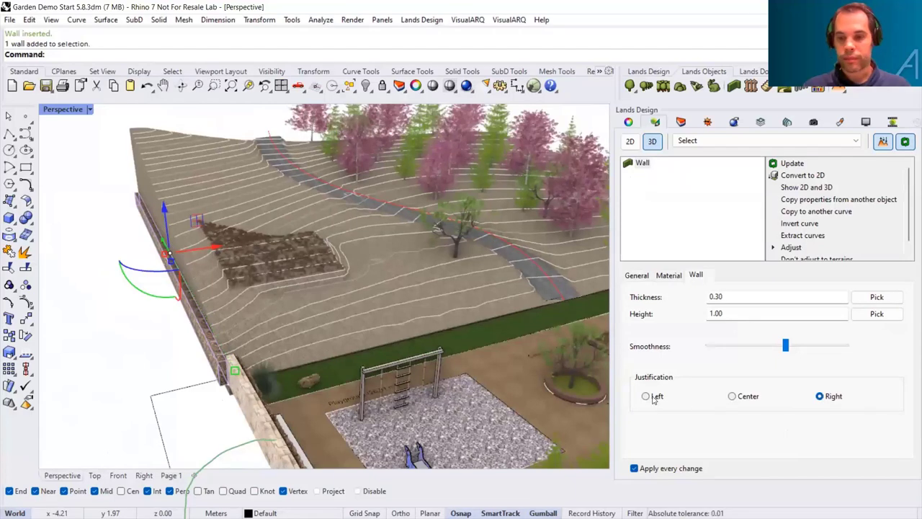
left_click_drag(194, 256, 205, 255)
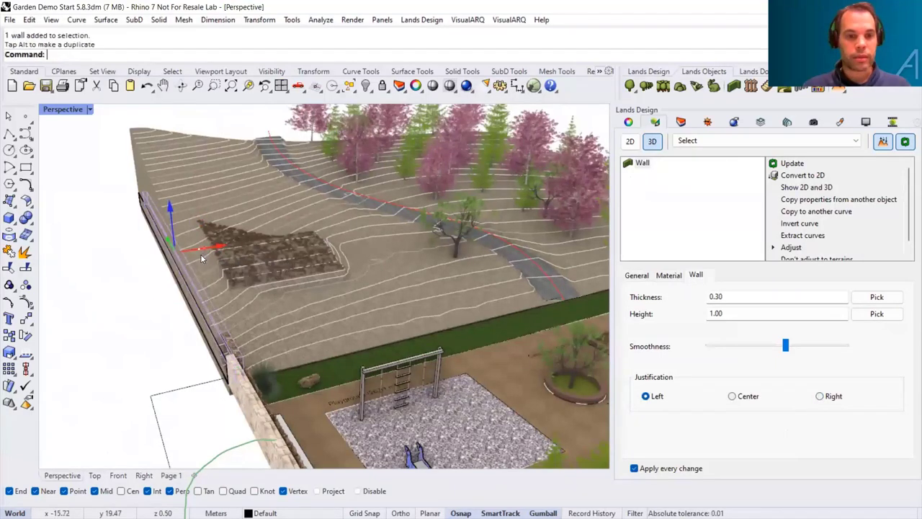
Step: Select the front stone wall to show its 0.30 thickness and 1.20 height
right_click_drag(167, 272, 227, 251)
key("Escape")
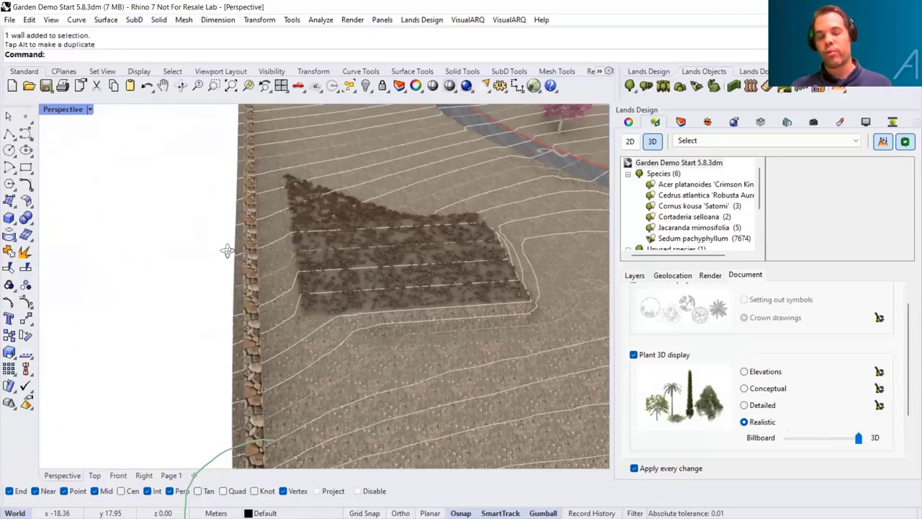
scroll(210, 249, "down", 6)
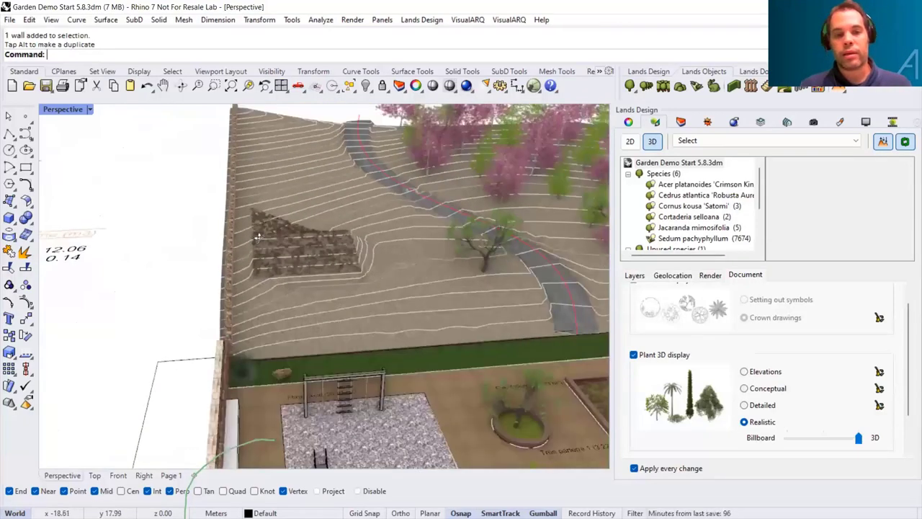
right_click_drag(234, 237, 357, 315)
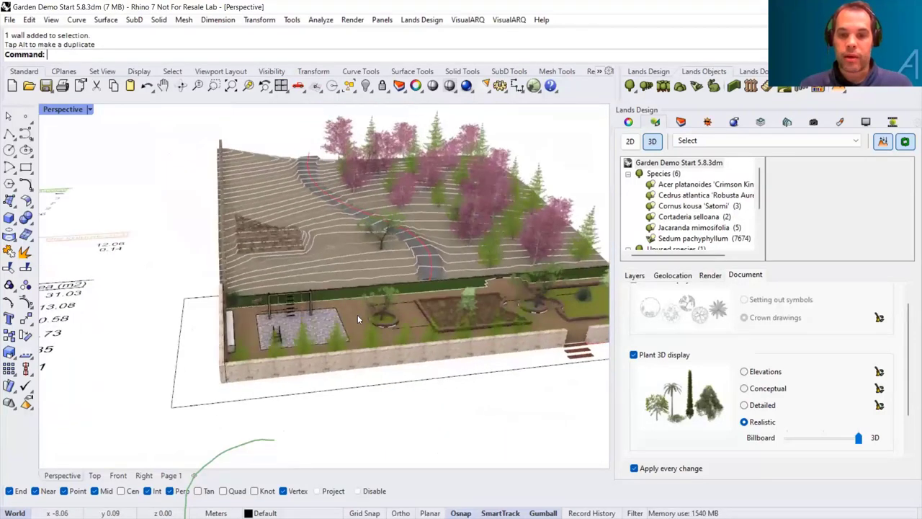
scroll(357, 315, "down", 3)
scroll(442, 350, "up", 3)
left_click(442, 350)
scroll(442, 350, "up", 3)
left_click(459, 325)
left_click(445, 330)
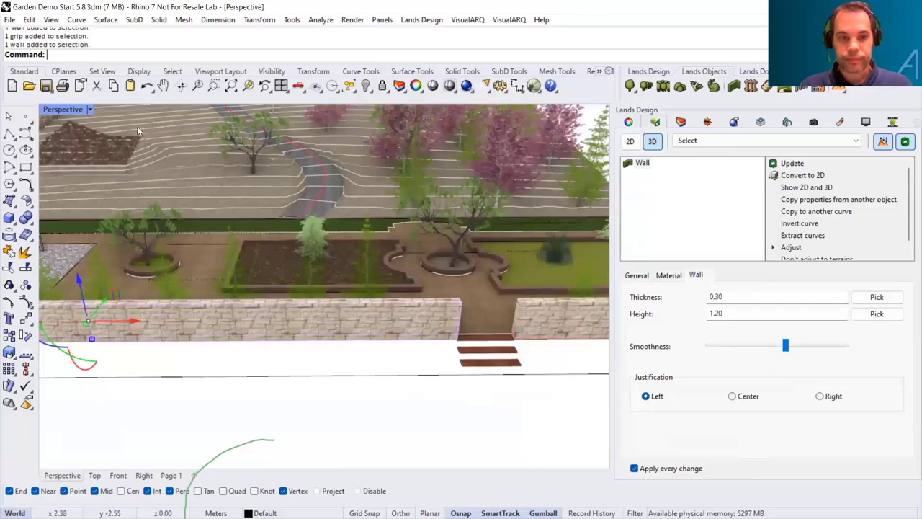
left_click(90, 110)
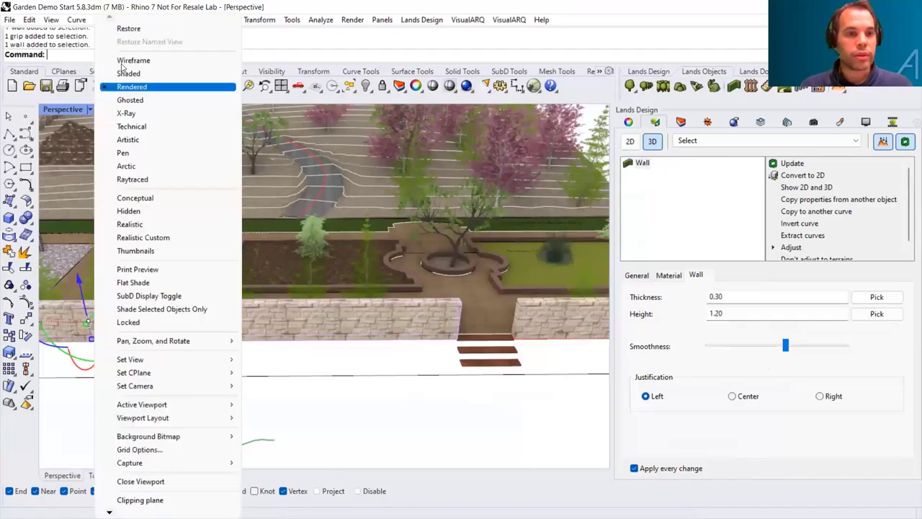
left_click(124, 65)
left_click(454, 335)
left_click_drag(462, 295, 424, 380)
right_click_drag(423, 380, 461, 303)
left_click_drag(504, 286, 508, 312)
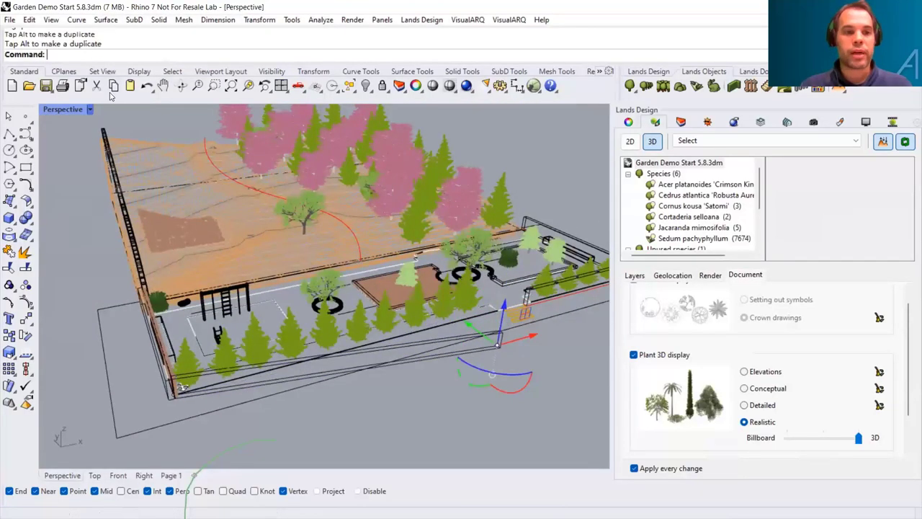
left_click(90, 110)
left_click(130, 85)
right_click_drag(221, 314, 261, 377)
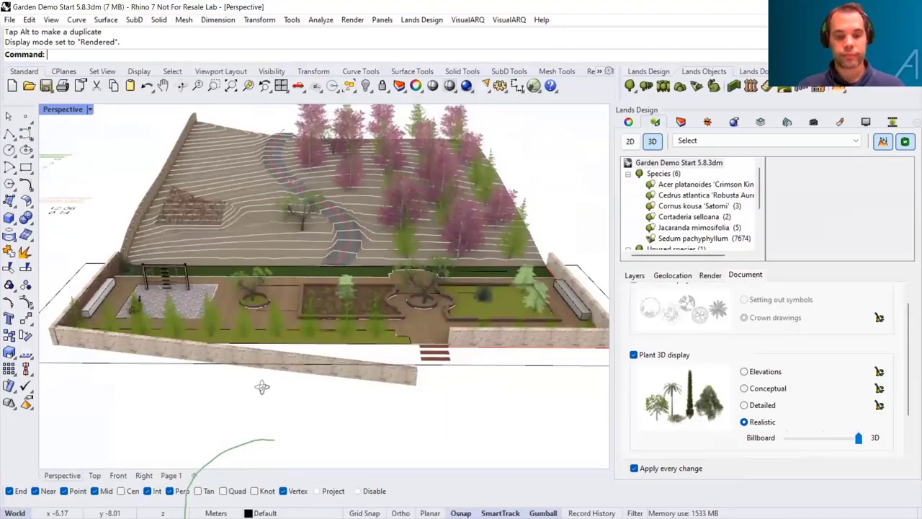
key("Home")
key("ctrl+z")
key("ctrl+z")
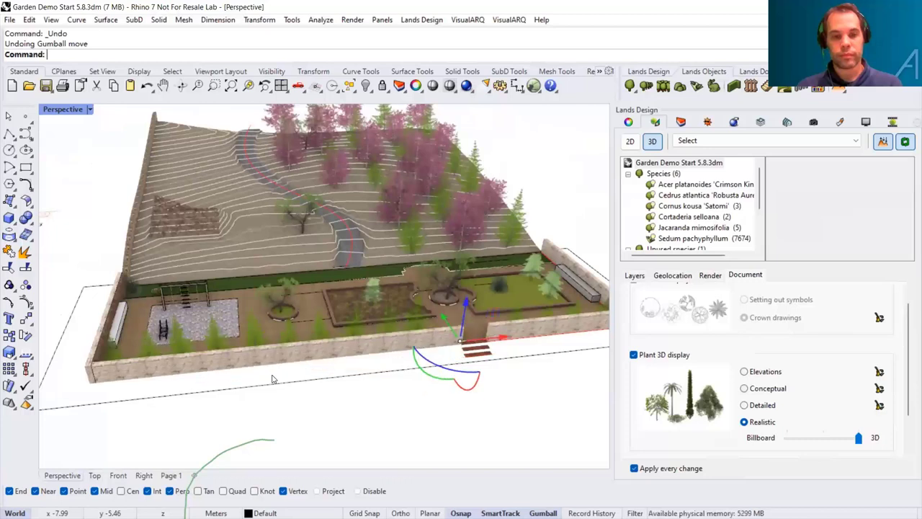
key("Escape")
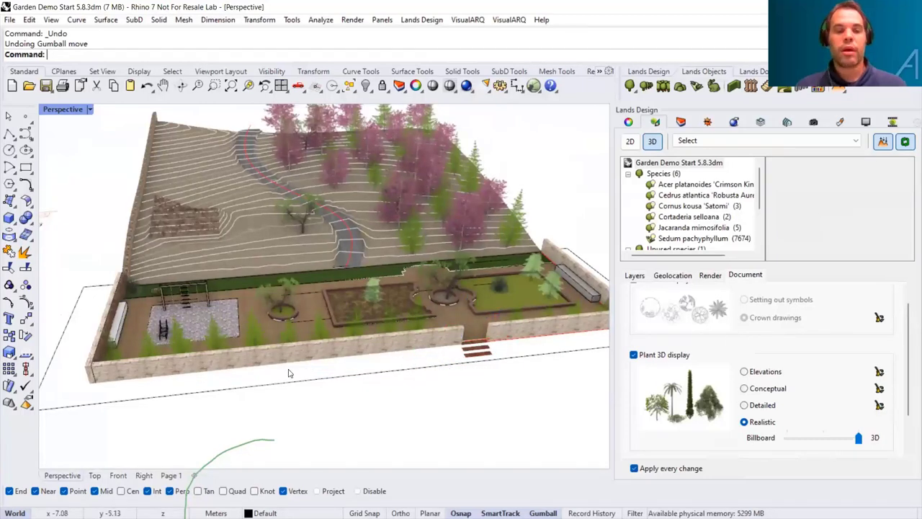
key("End")
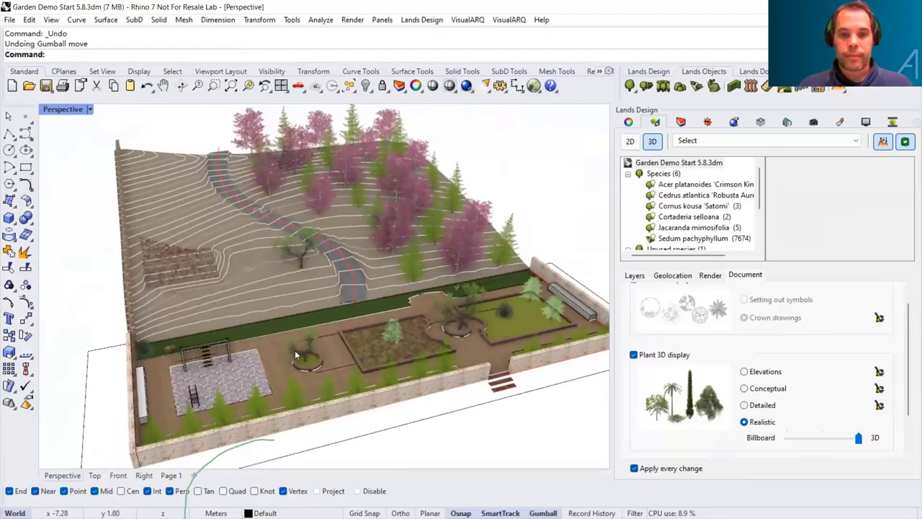
right_click_drag(405, 178, 392, 202)
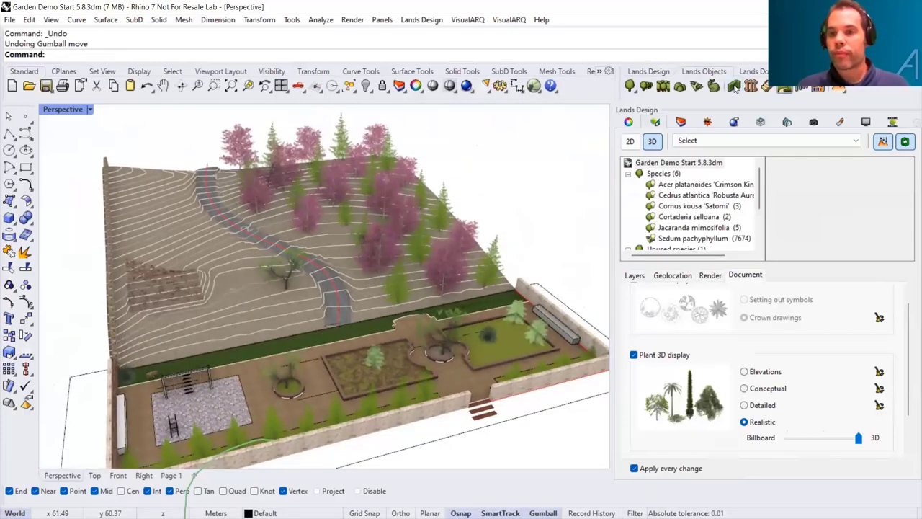
Step: Start a Lands row, try the Select and Browse sample options, then open the Urban Furniture block library
left_click(803, 88)
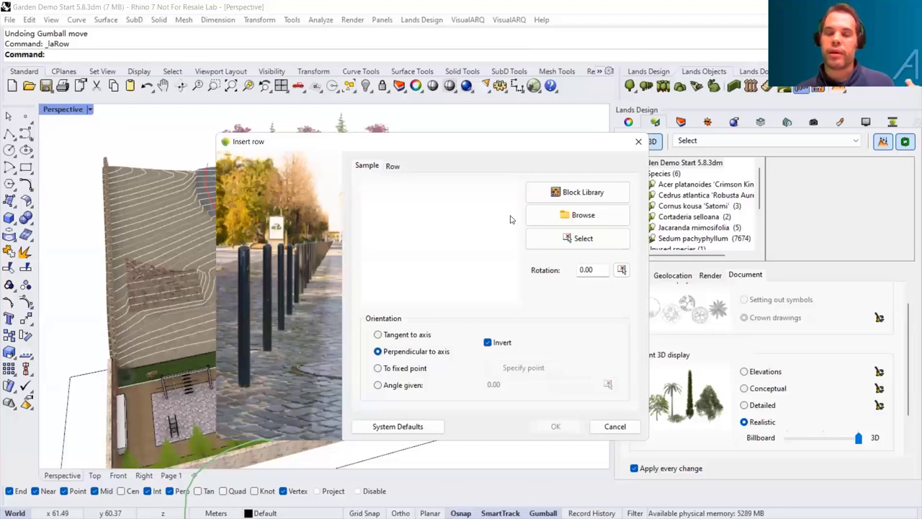
left_click(569, 238)
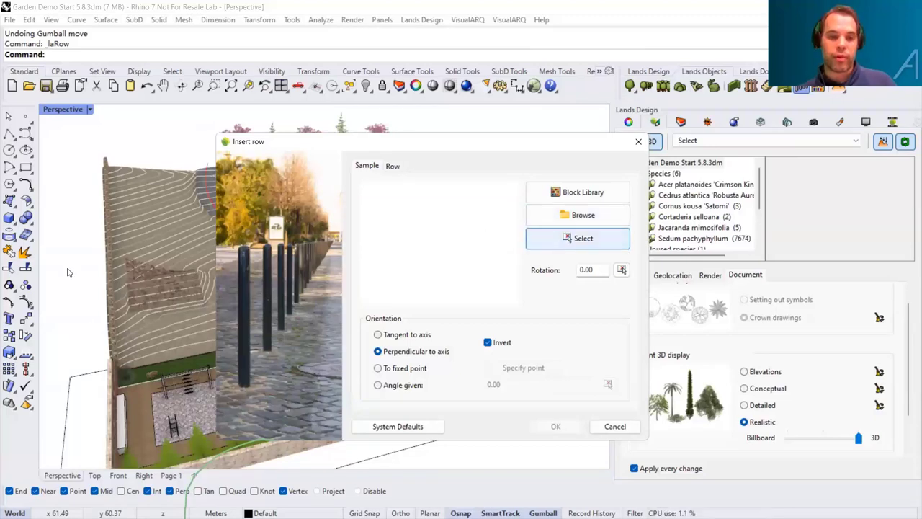
left_click(585, 241)
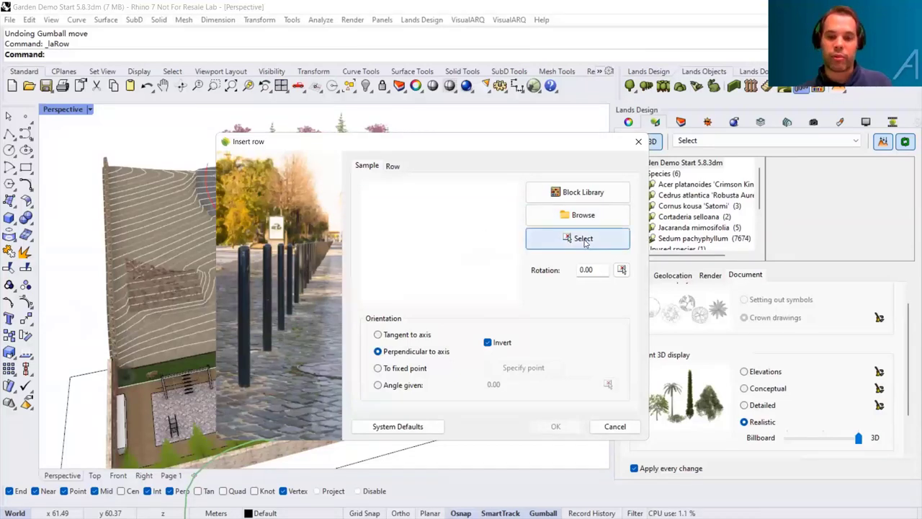
key("Escape")
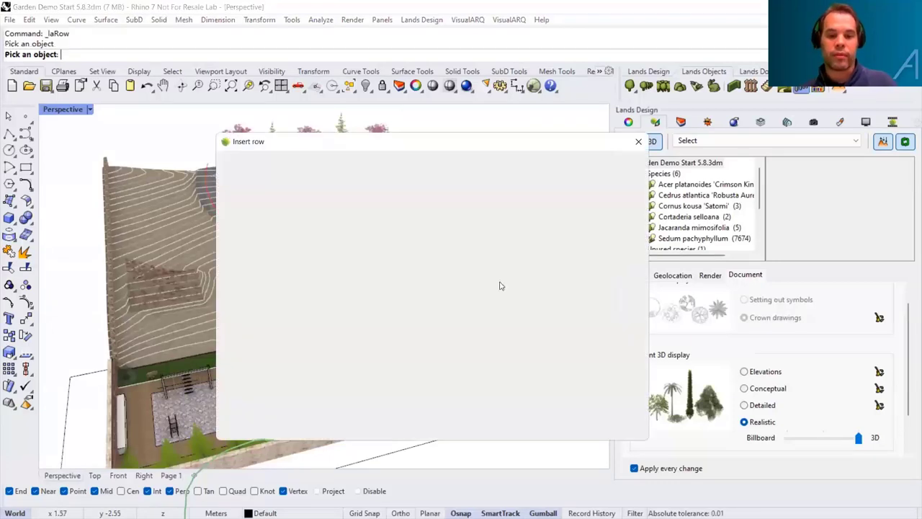
left_click(562, 224)
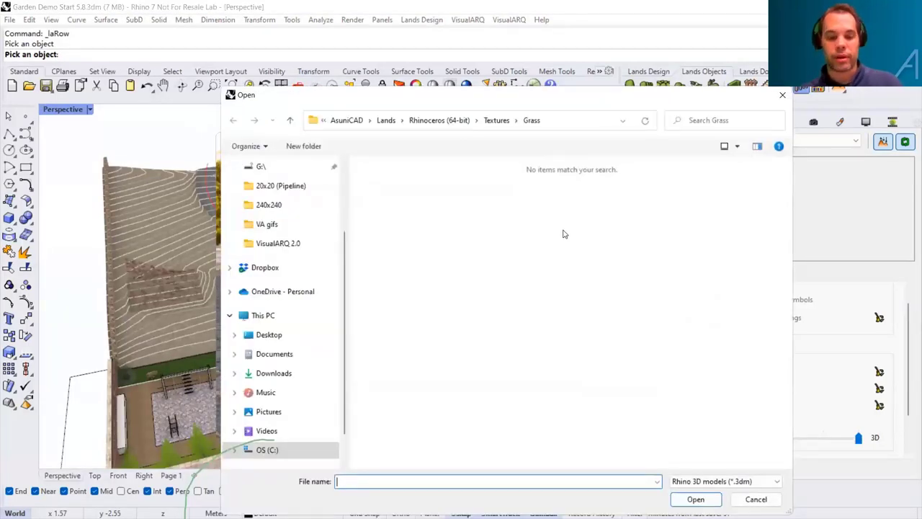
key("Escape")
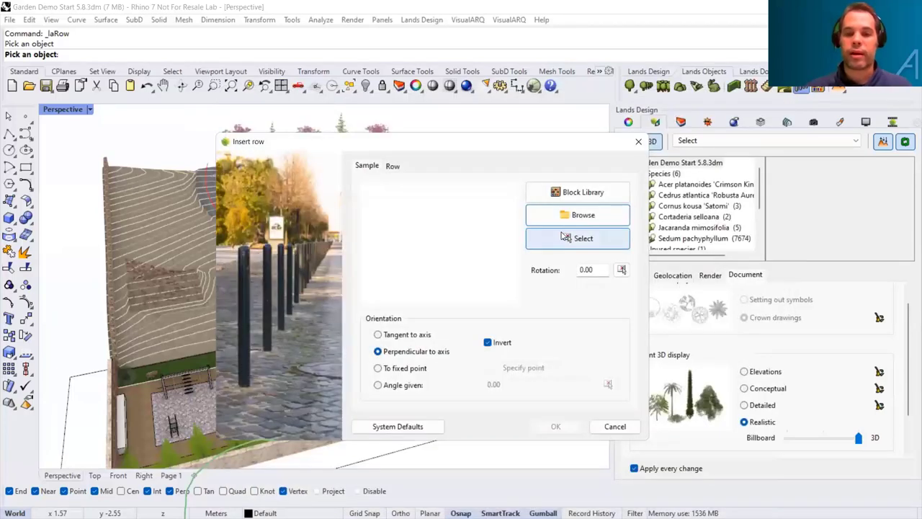
left_click(563, 193)
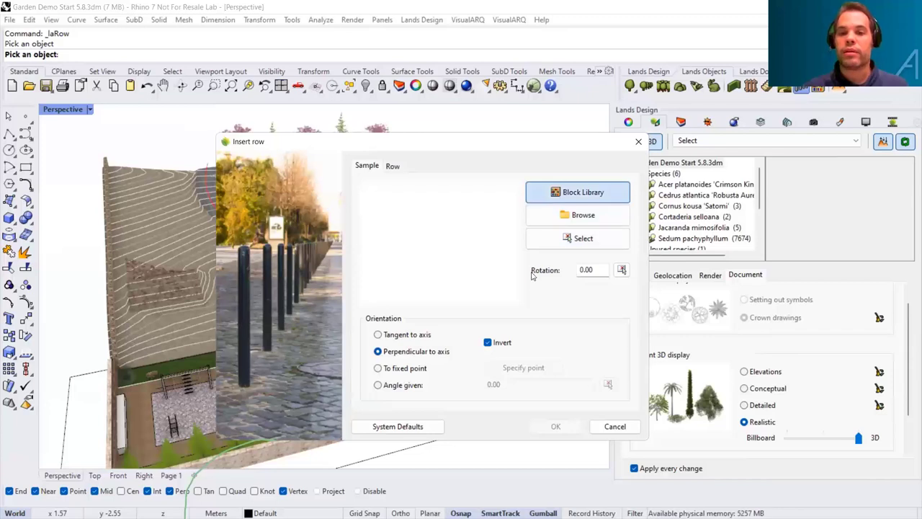
left_click(577, 189)
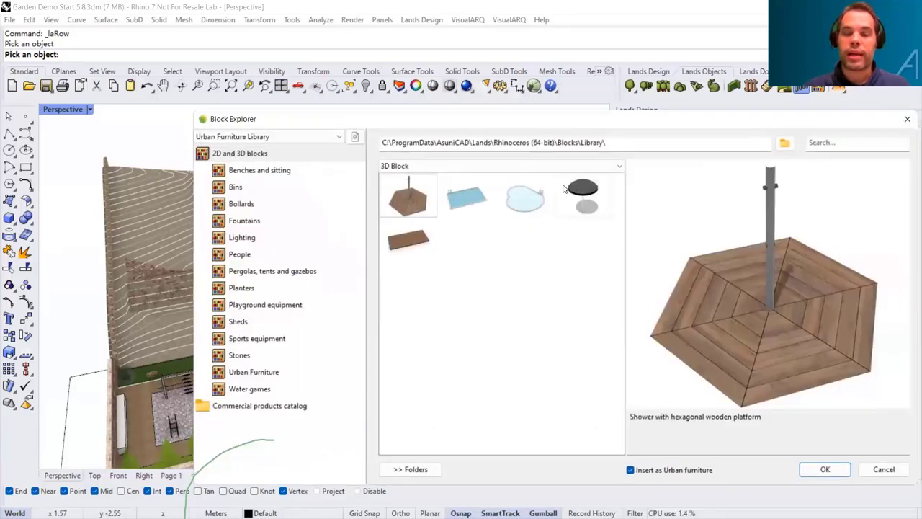
Step: Browse the benches, lighting and stone blocks, then choose the Kanya 100 light as the row sample
left_click(244, 174)
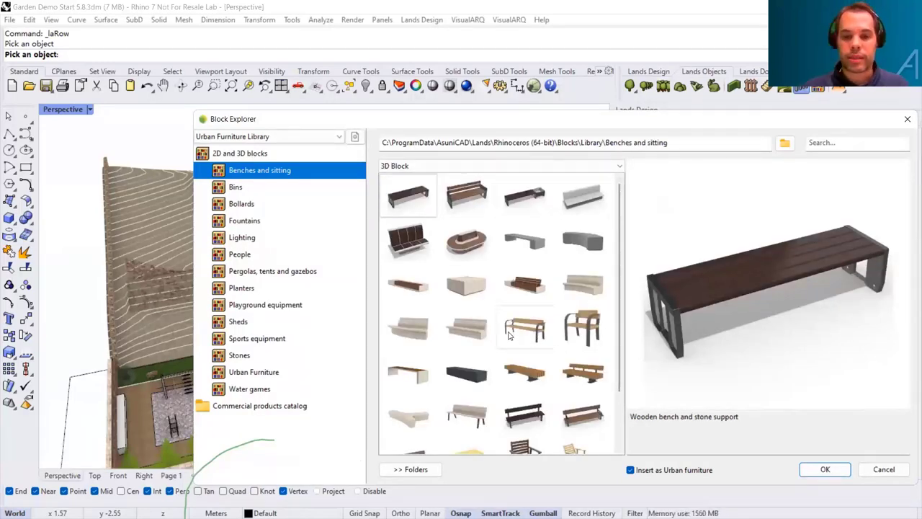
left_click(238, 239)
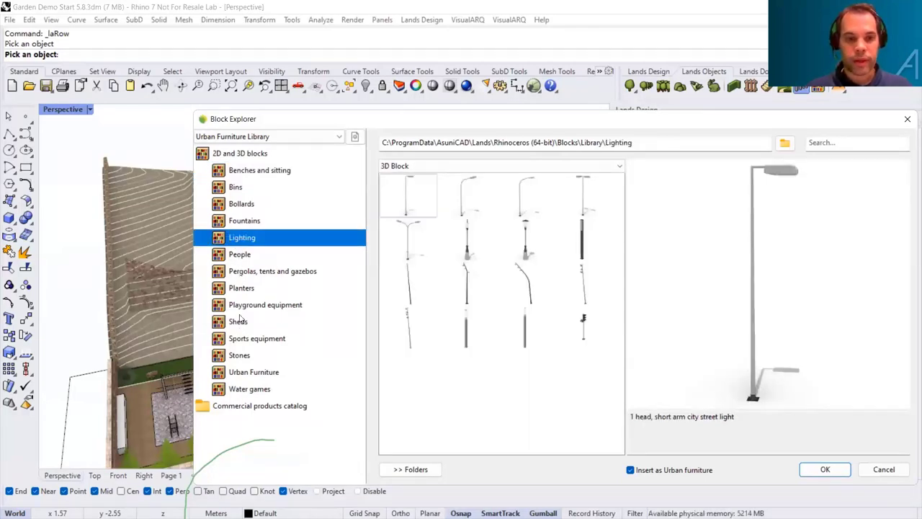
left_click(234, 358)
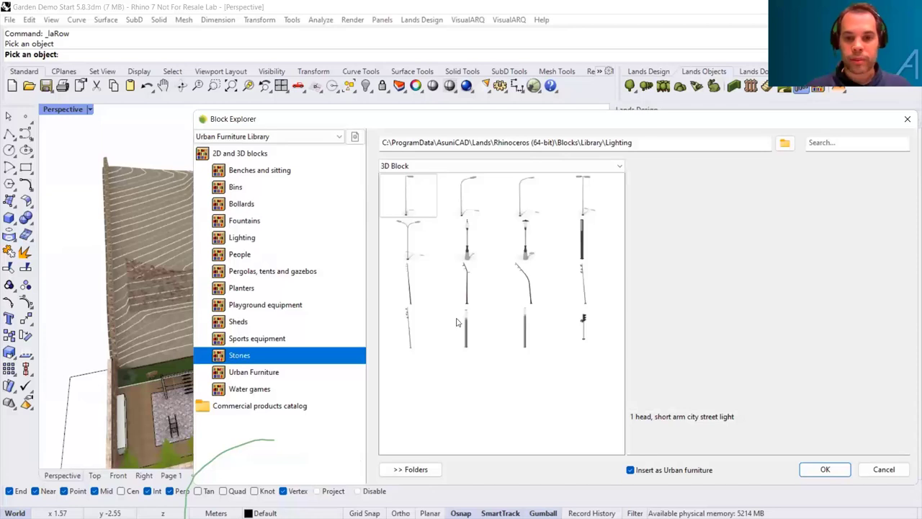
left_click(240, 240)
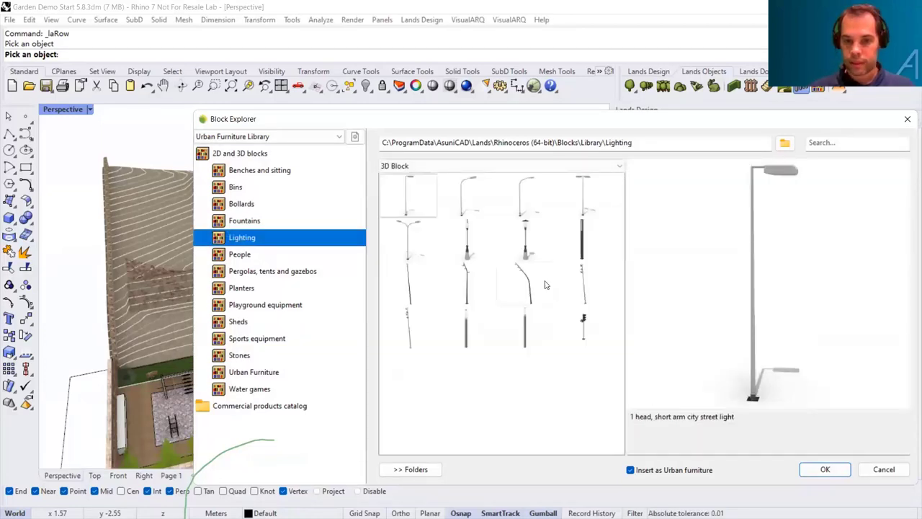
left_click(583, 281)
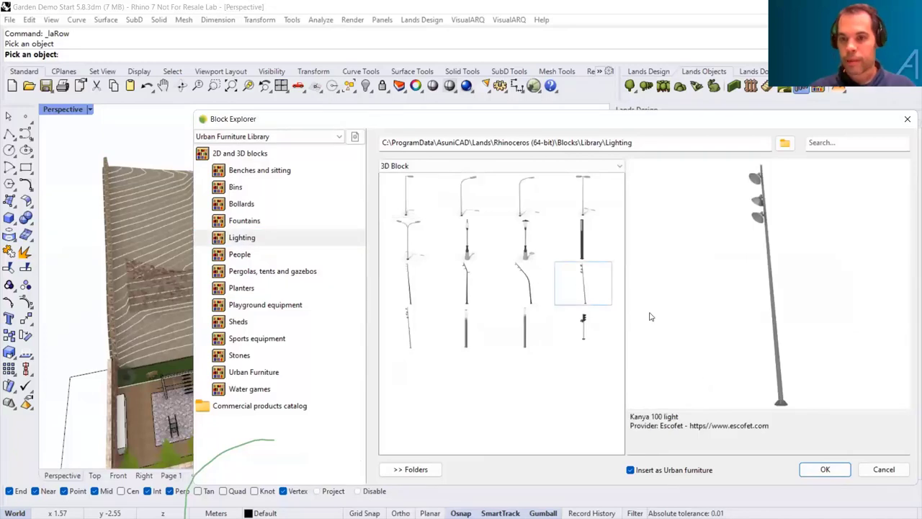
left_click(825, 470)
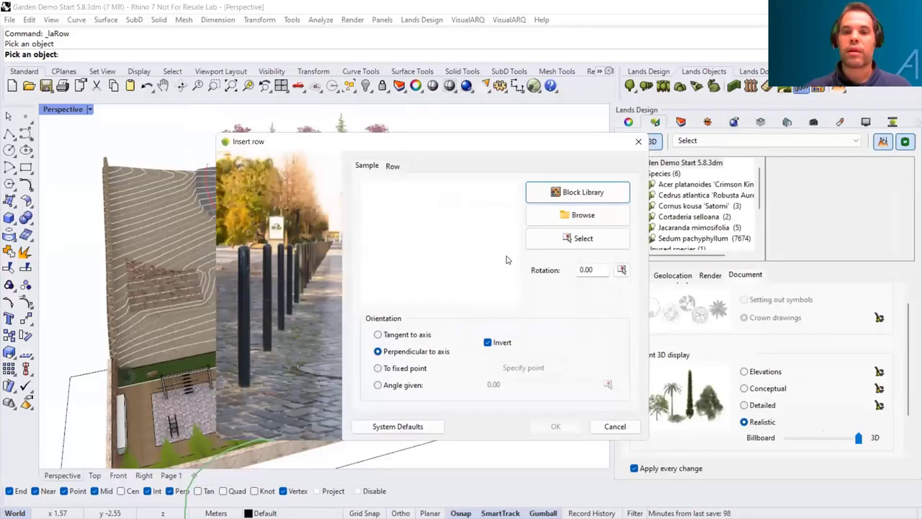
Step: Give the row a separation of 5 and a distance to axis of 1.5, and confirm
left_click(392, 166)
double_click(481, 230)
type("5")
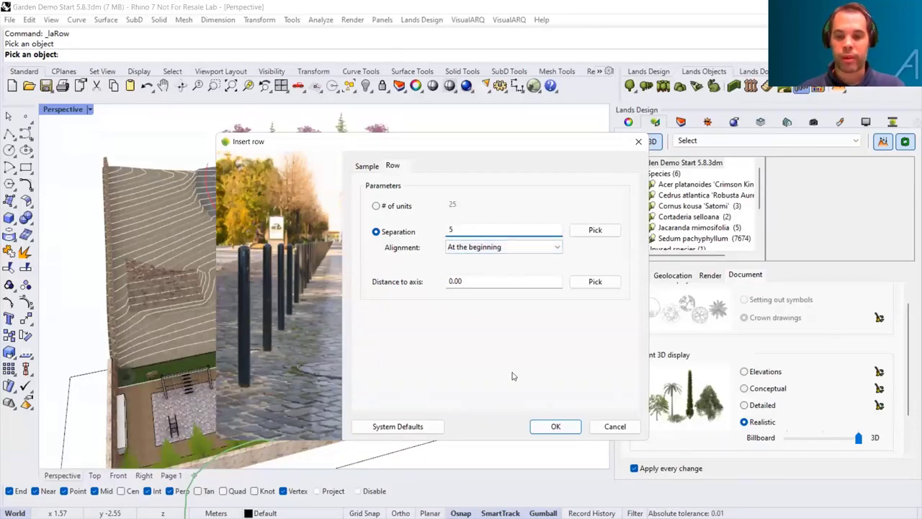
left_click_drag(445, 150, 685, 164)
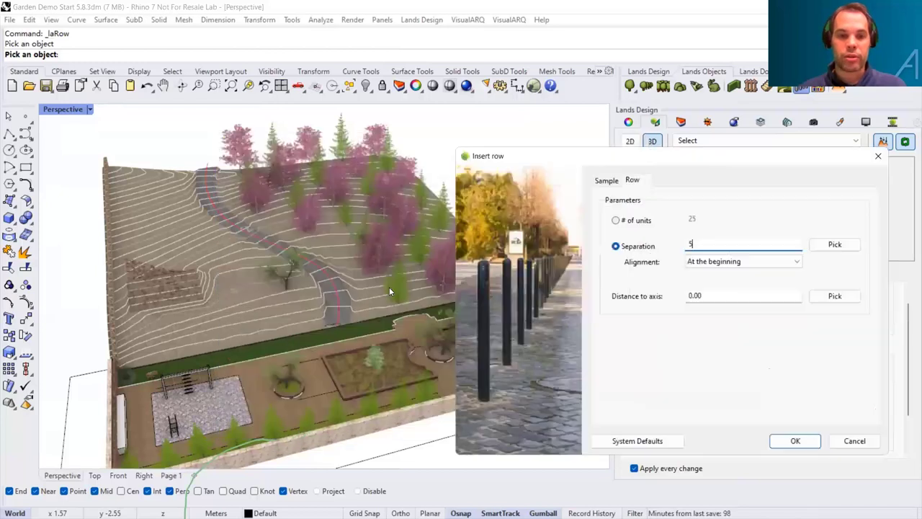
left_click(710, 295)
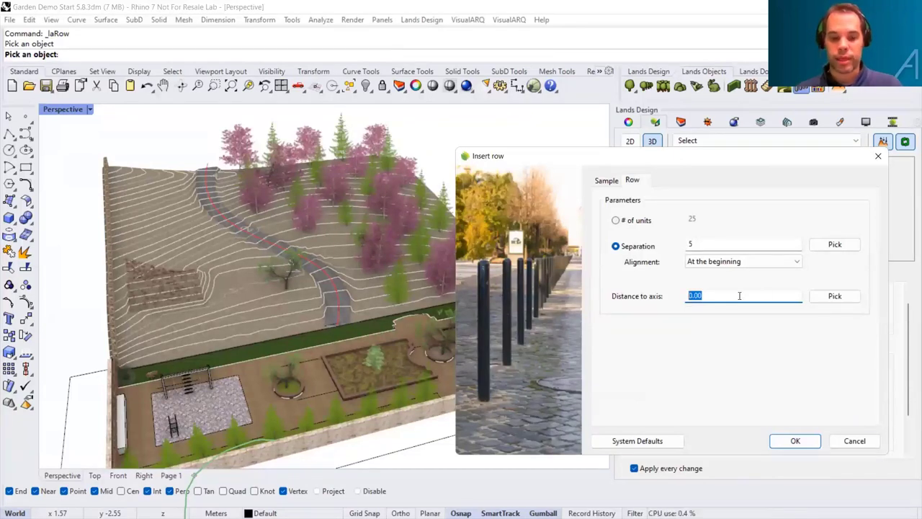
type("1.5")
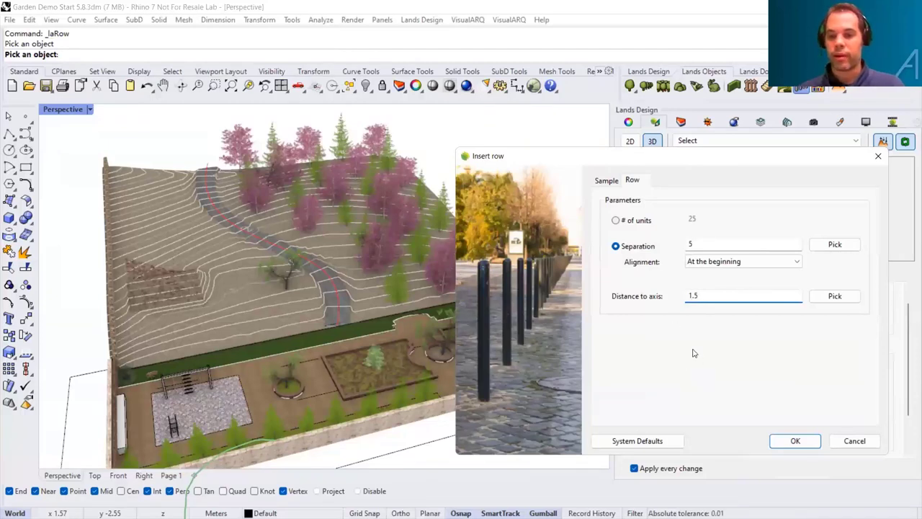
left_click(792, 441)
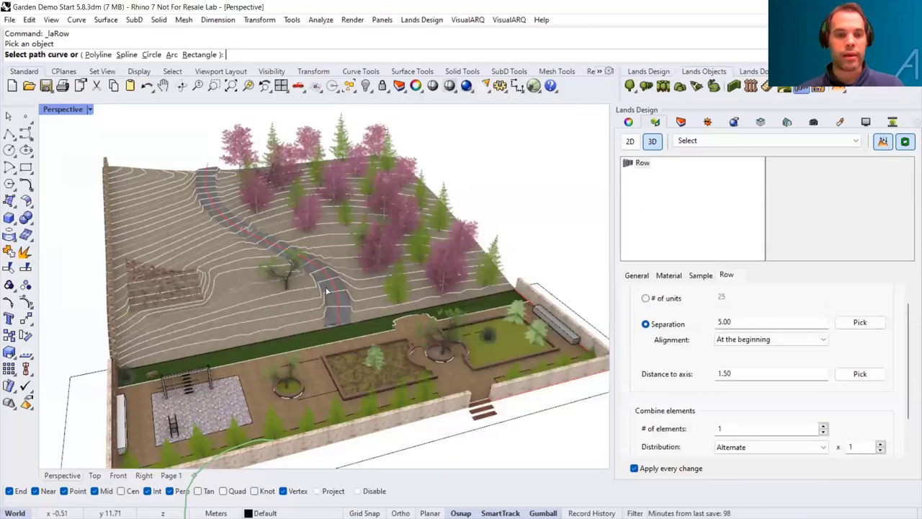
Step: Place the street-light row along the red path curve
left_click(329, 277)
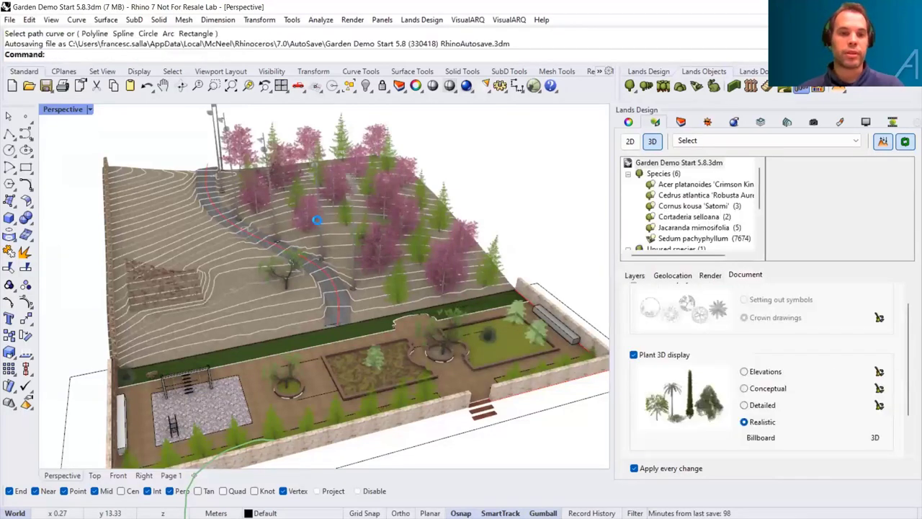
right_click_drag(352, 266, 268, 164)
scroll(268, 164, "up", 3)
Step: Select the light row and change its separation from 5.00 to 7.00
left_click(260, 141)
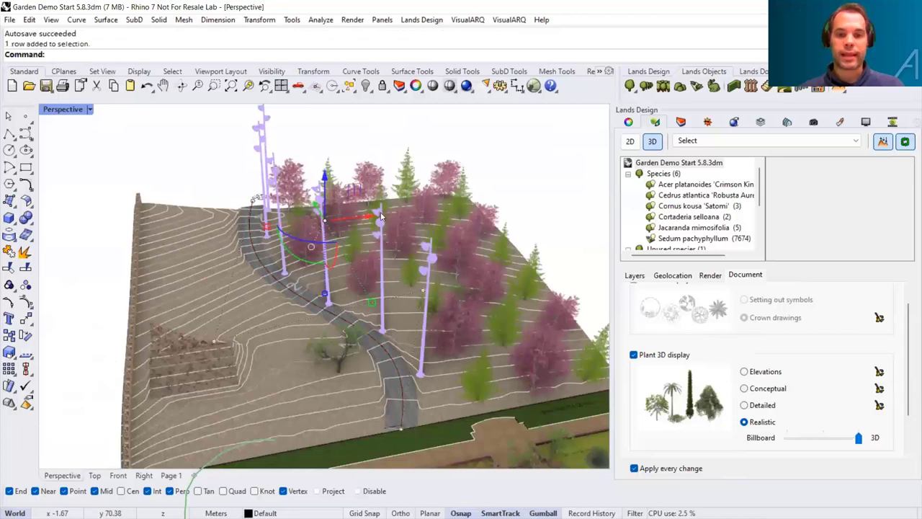
left_click(702, 277)
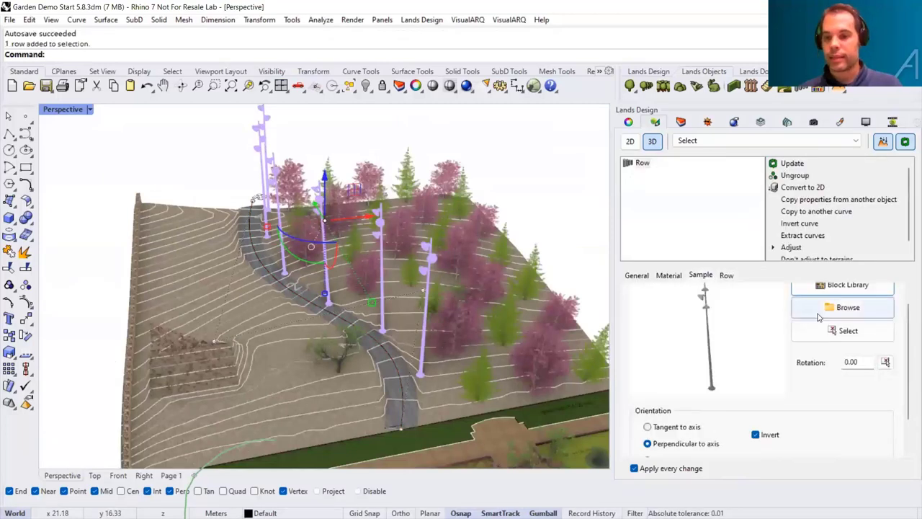
left_click(728, 277)
left_click_drag(740, 321, 704, 325)
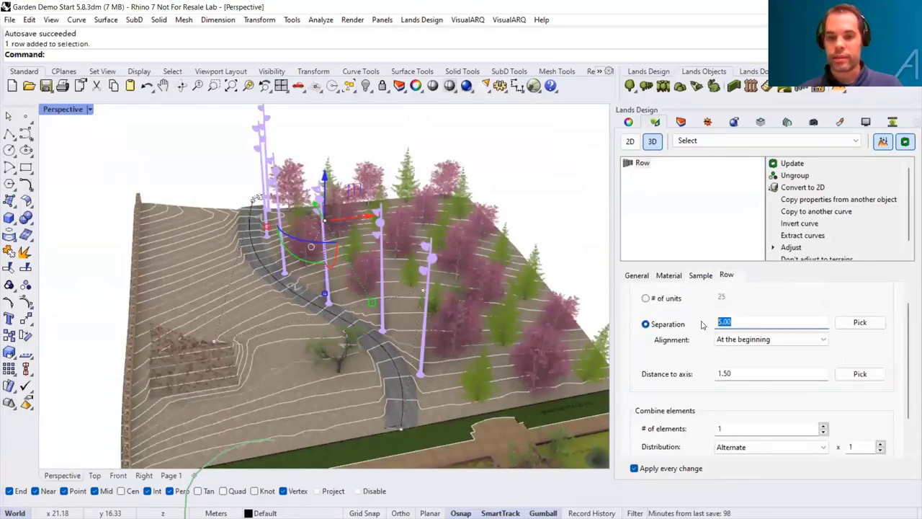
type("7")
key("Return")
Step: Orbit to inspect the re-spaced lights along the path, then deselect the row
right_click_drag(592, 330, 575, 321)
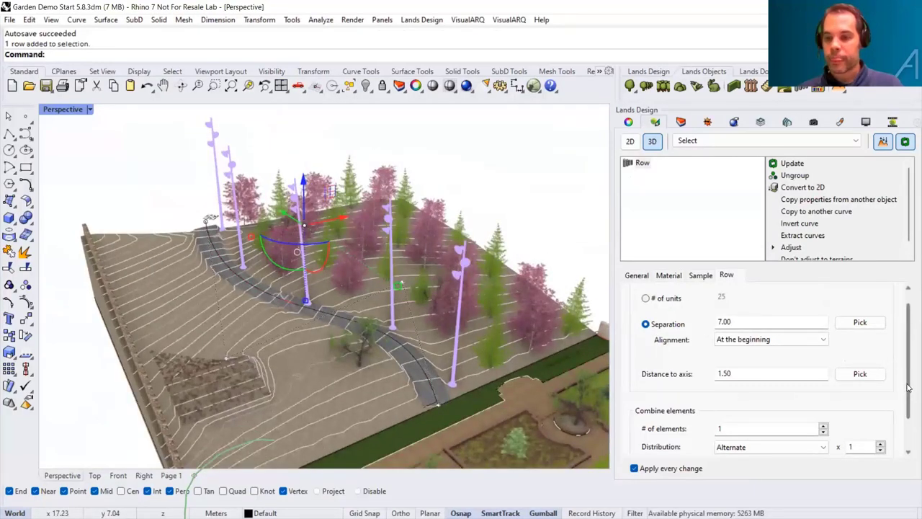
scroll(712, 433, "down", 1)
left_click(701, 276)
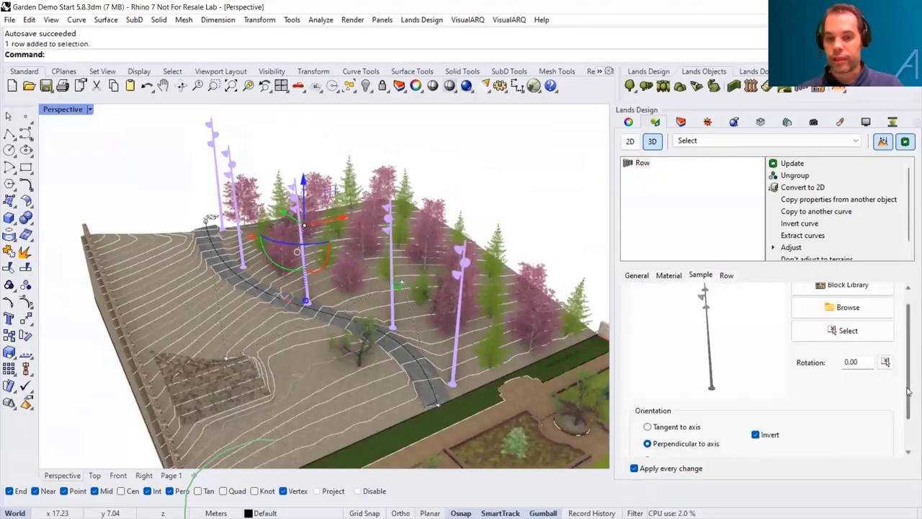
scroll(908, 394, "down", 1)
right_click_drag(403, 317, 427, 272)
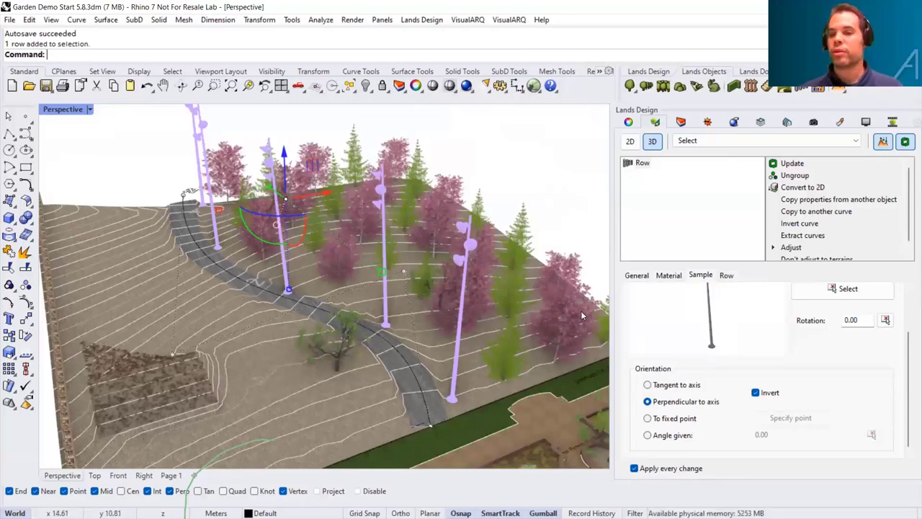
right_click_drag(536, 273, 474, 225)
key("Escape")
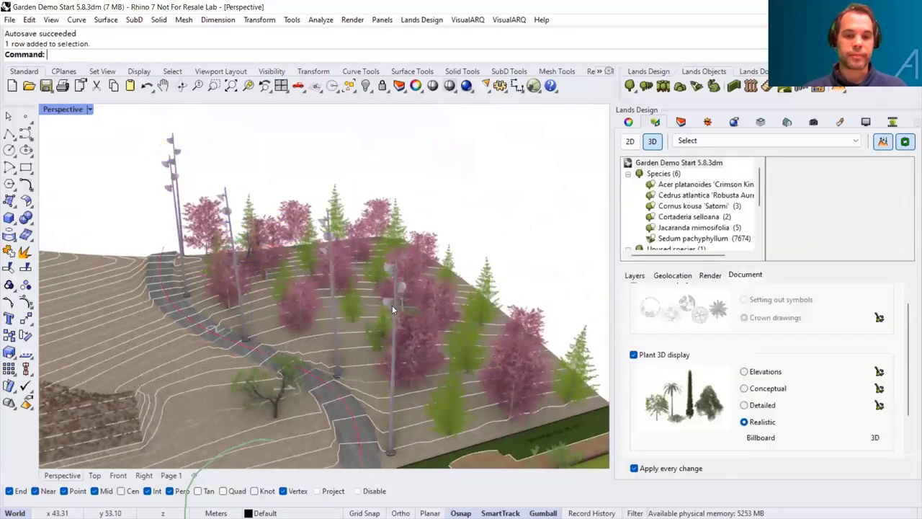
scroll(392, 305, "down", 10)
right_click_drag(374, 314, 425, 126)
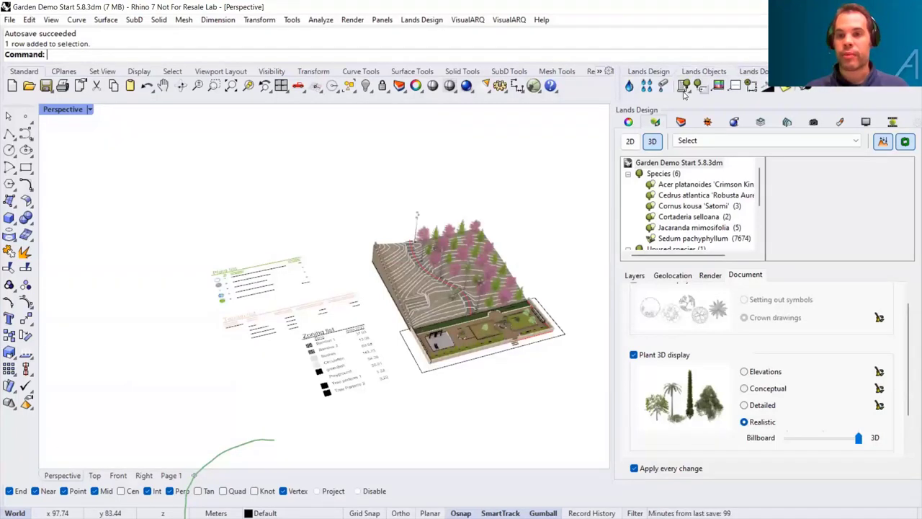
Step: Place an Urban Furniture List table beside the Zoning list and frame both in view
left_click(684, 87)
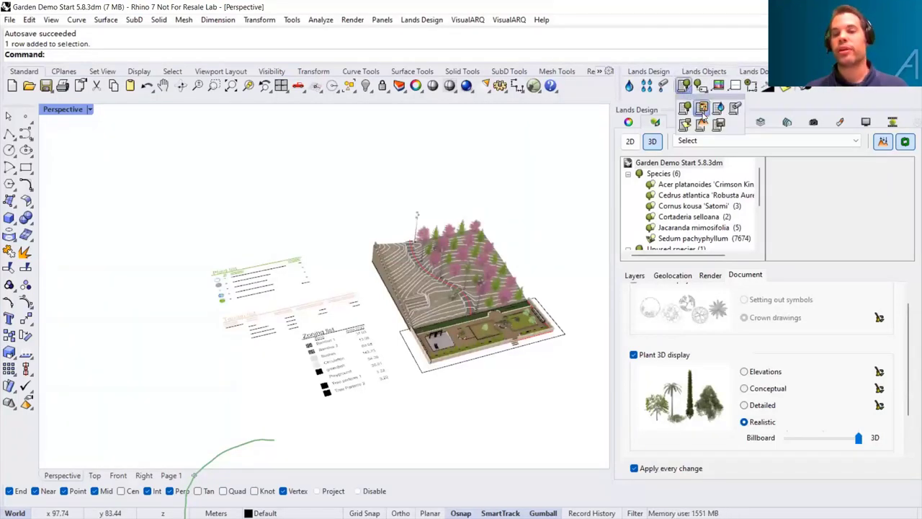
left_click(702, 110)
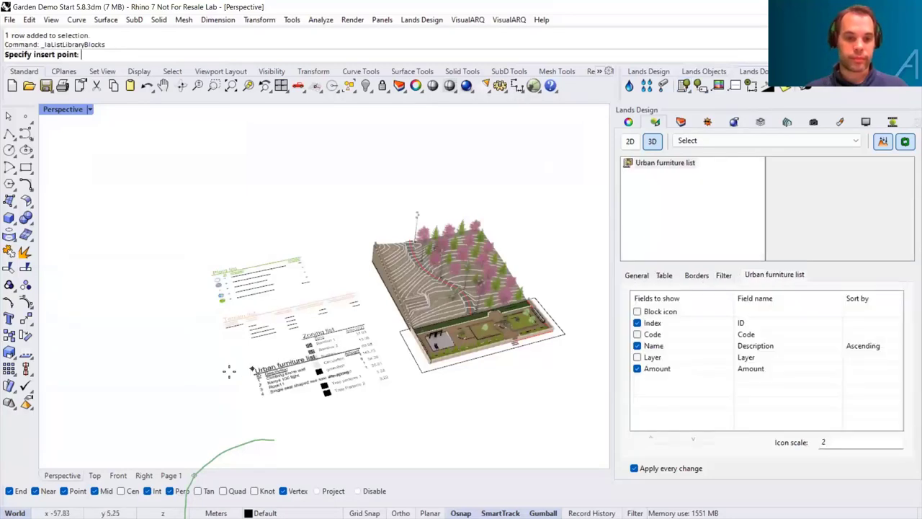
scroll(180, 366, "up", 2)
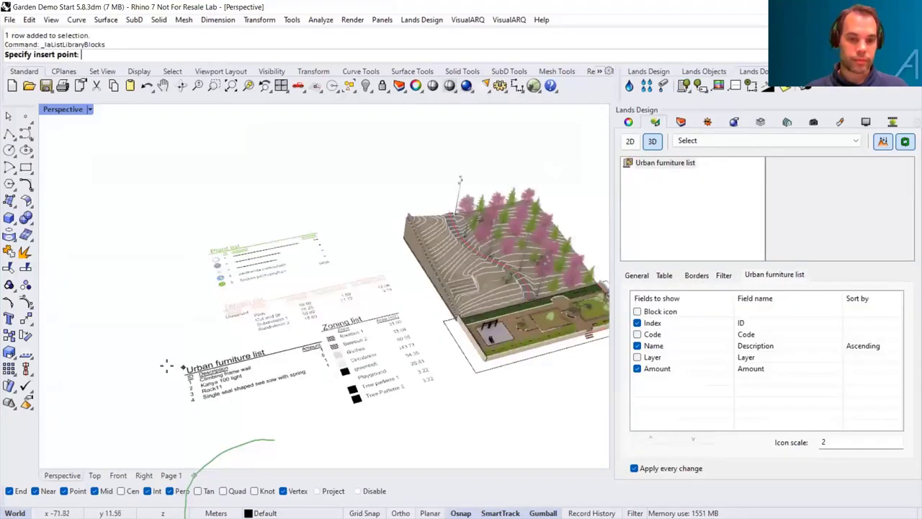
left_click(164, 366)
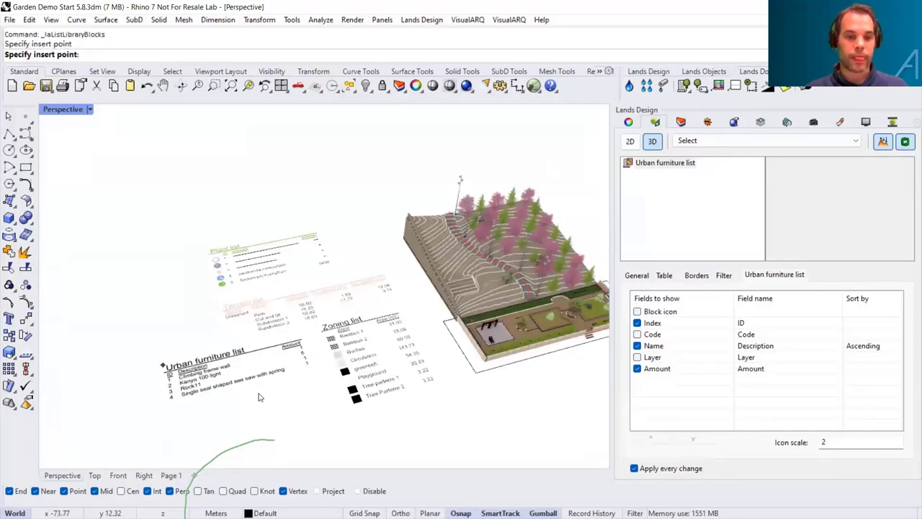
scroll(146, 362, "up", 3)
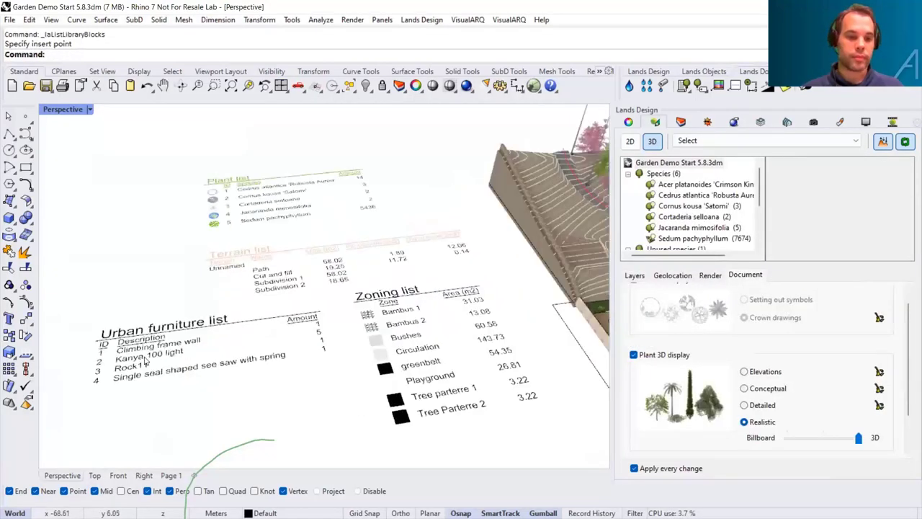
scroll(155, 366, "down", 3)
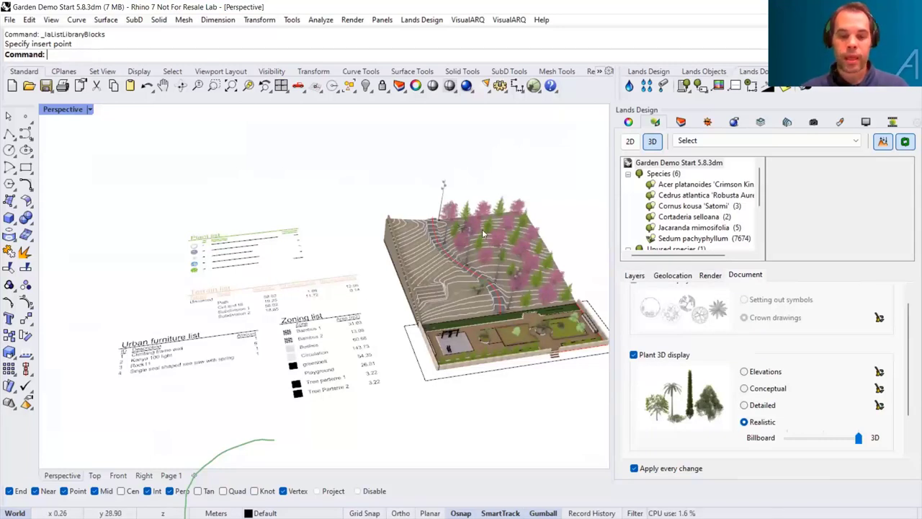
right_click_drag(483, 234, 433, 239, "shift")
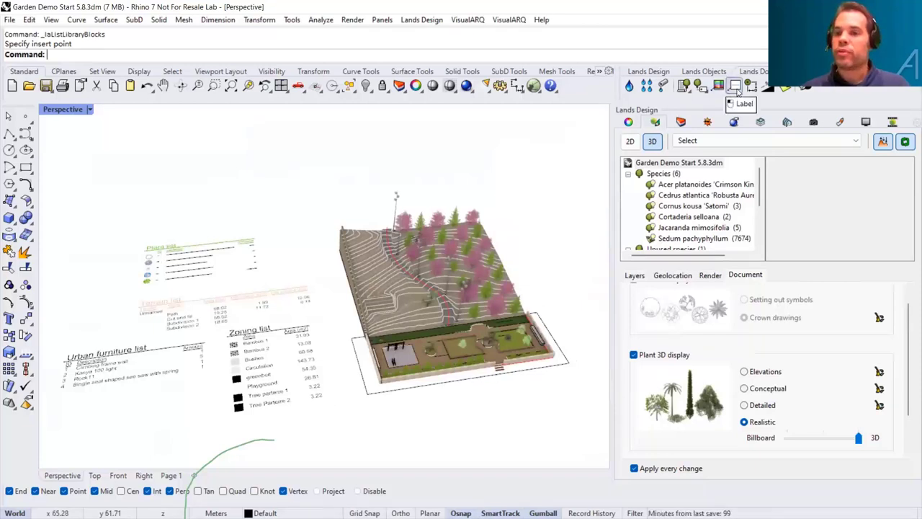
Step: Show the plants as 2D symbols and try different plant shadow directions and heights
left_click(630, 141)
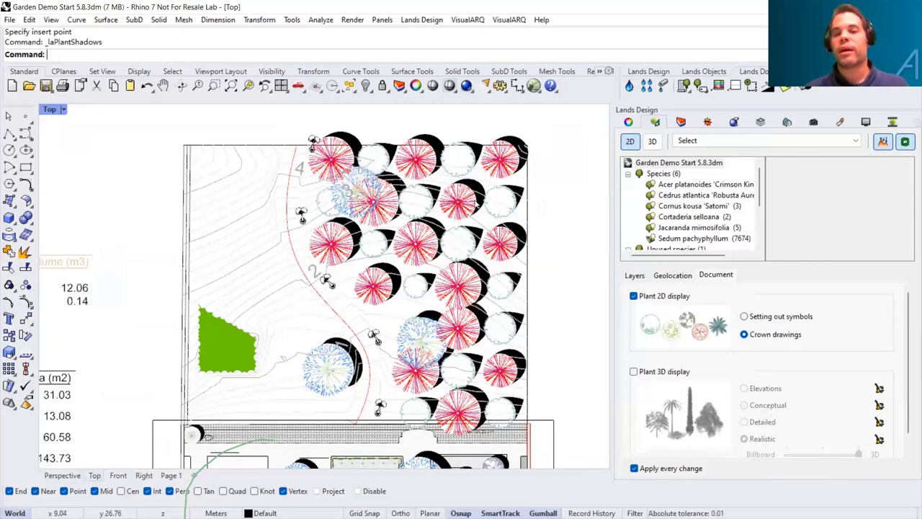
left_click(517, 143)
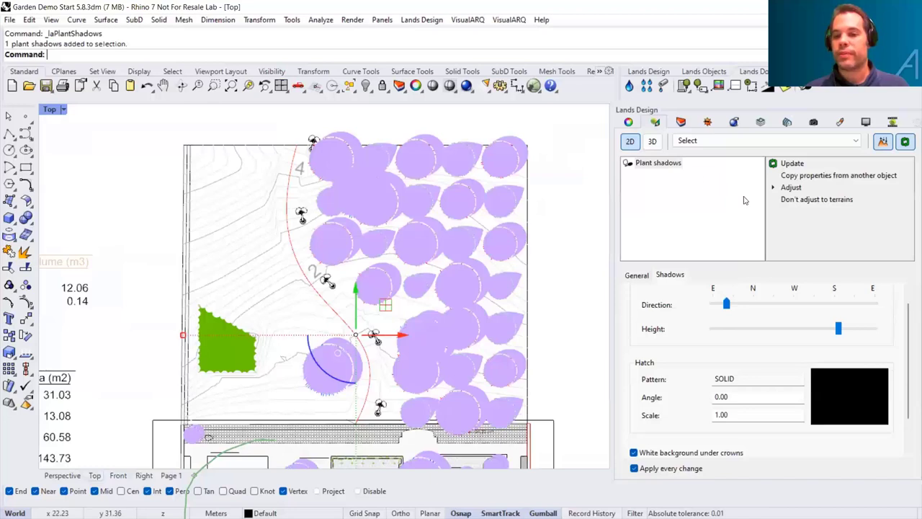
left_click_drag(727, 304, 769, 306)
mouse_move(836, 333)
left_mouse_down()
mouse_move(785, 330)
mouse_move(838, 330)
left_mouse_up()
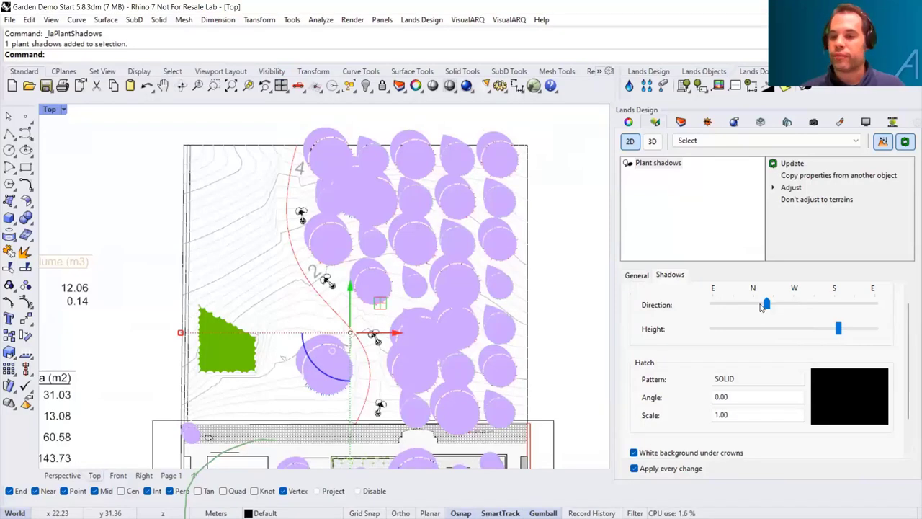
left_click(784, 306)
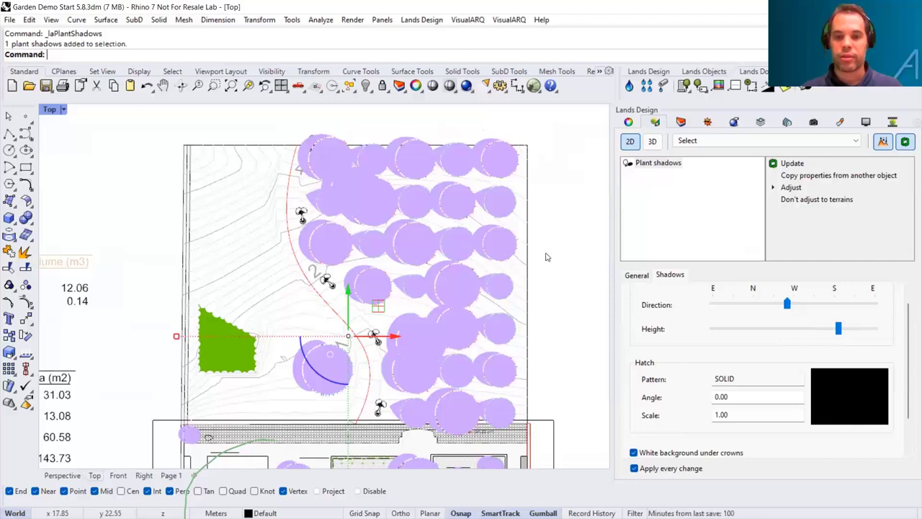
Step: Delete the plant shadows and go back to the Perspective view
key("Escape")
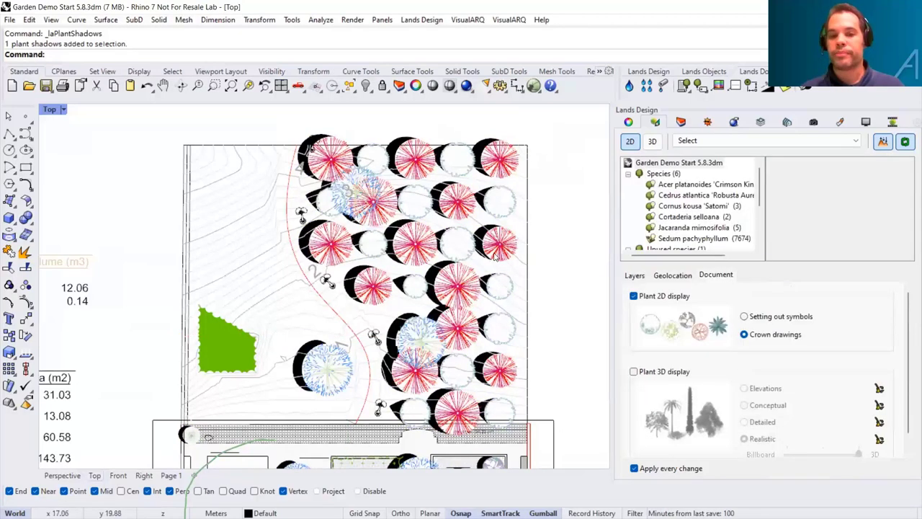
left_click(290, 305)
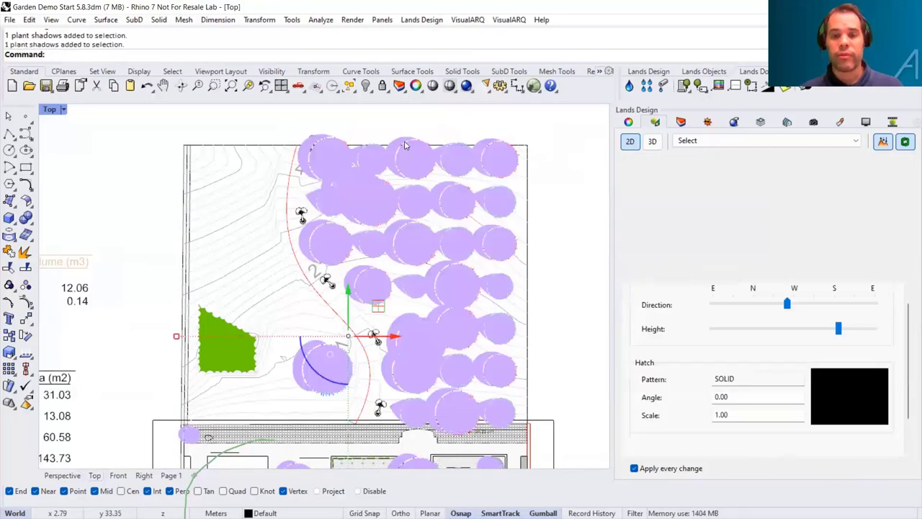
key("Delete")
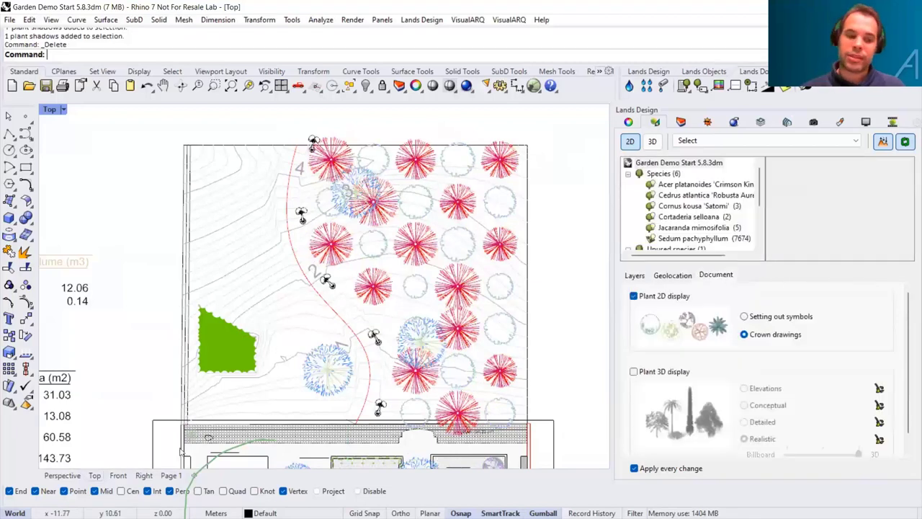
left_click(62, 476)
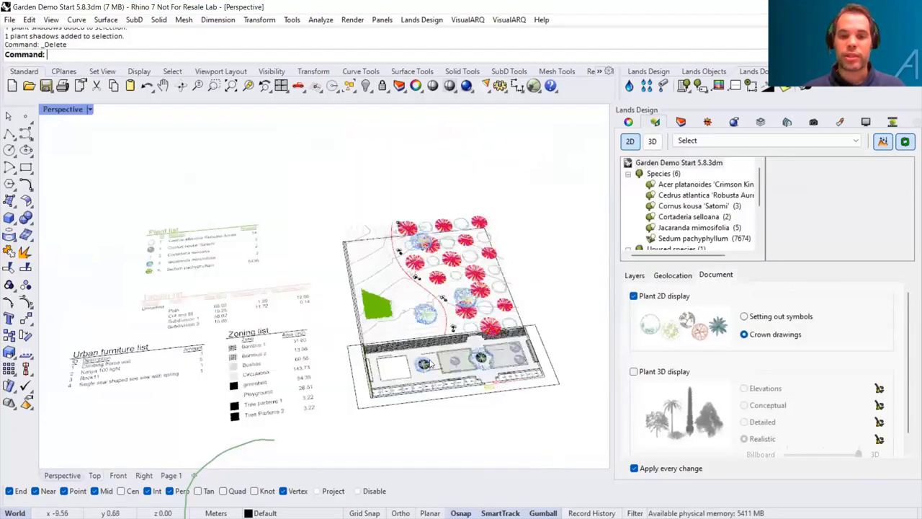
Step: Switch the plants back to 3D and turn the sun on
left_click(652, 141)
scroll(497, 250, "up", 5)
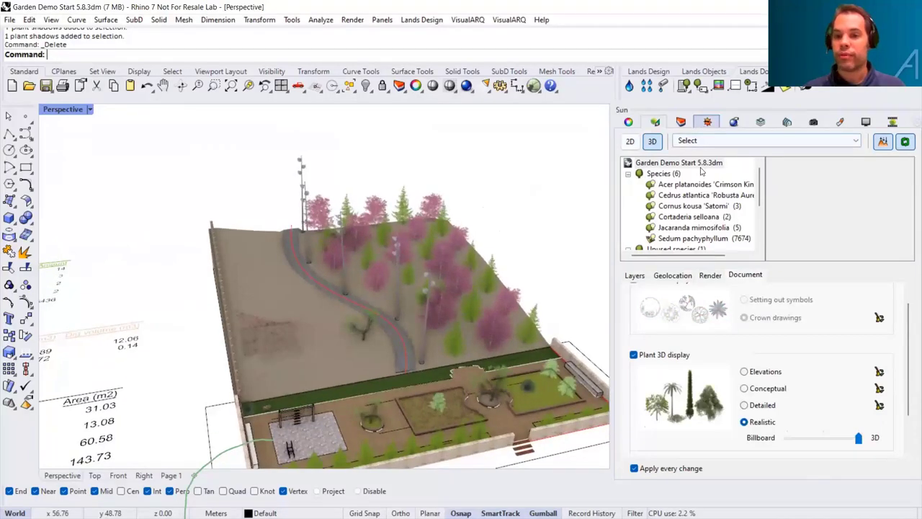
left_click(706, 122)
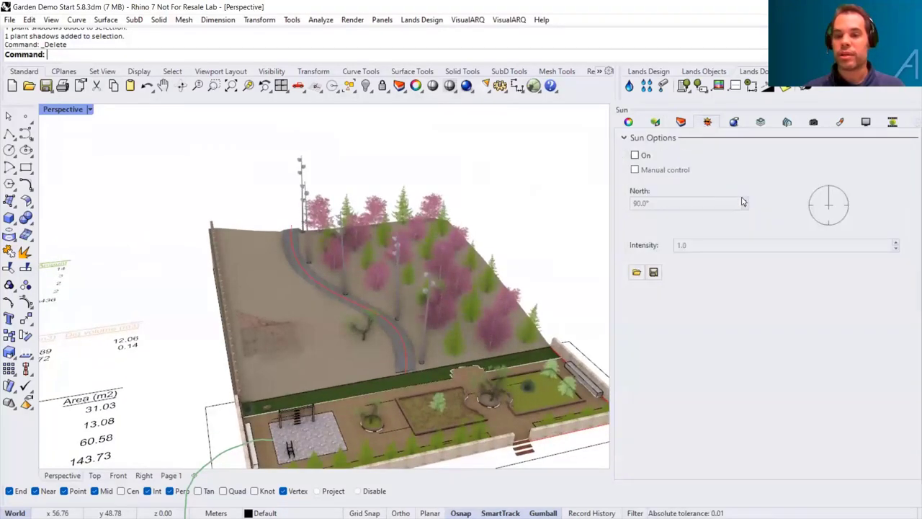
left_click(634, 156)
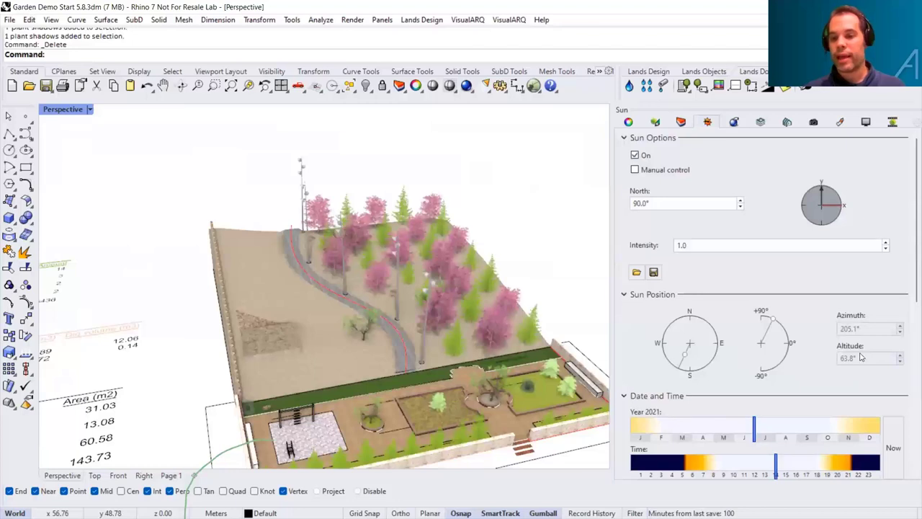
Step: Set the sun to 09/05/2021 at about 9:25 in the morning
scroll(829, 360, "down", 8)
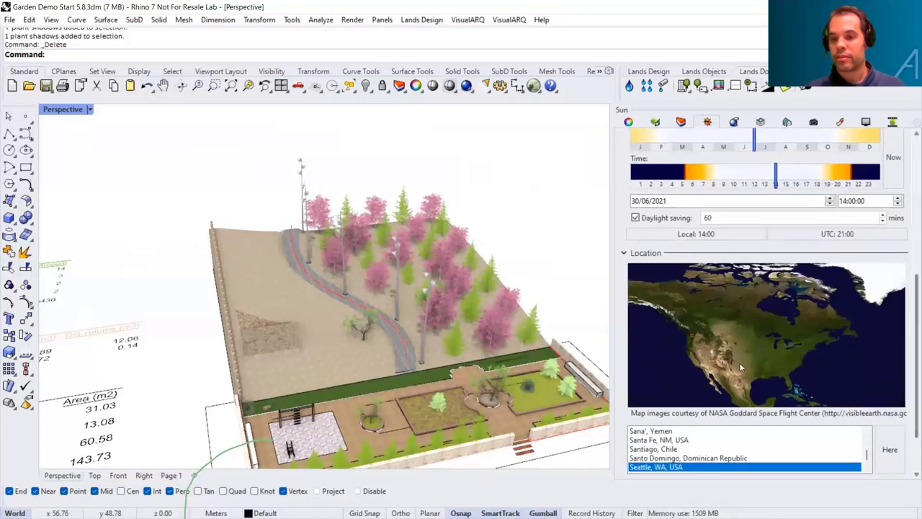
scroll(829, 302, "up", 3)
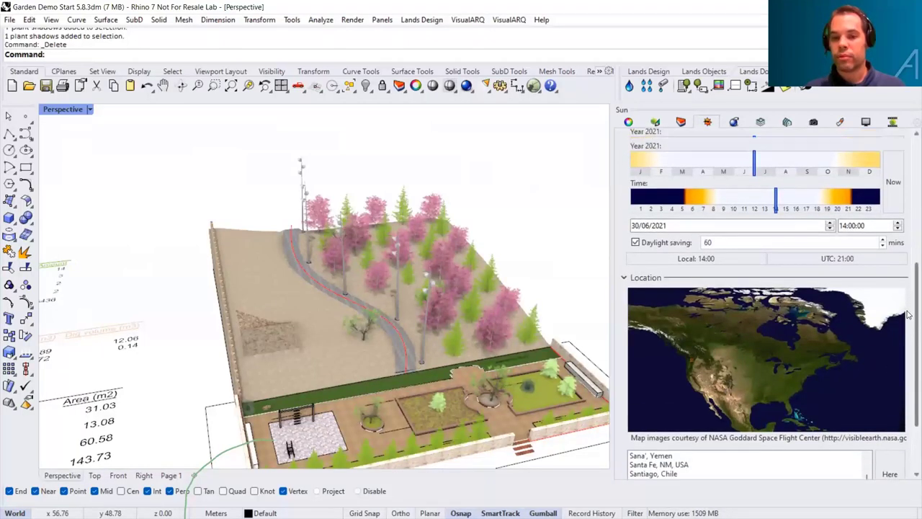
mouse_move(777, 300)
left_mouse_down()
mouse_move(698, 301)
mouse_move(744, 303)
left_mouse_up()
mouse_move(753, 267)
left_mouse_down()
mouse_move(685, 266)
mouse_move(818, 267)
mouse_move(719, 268)
mouse_move(728, 286)
mouse_move(829, 301)
mouse_move(729, 301)
left_mouse_up()
right_click_drag(498, 289, 455, 295)
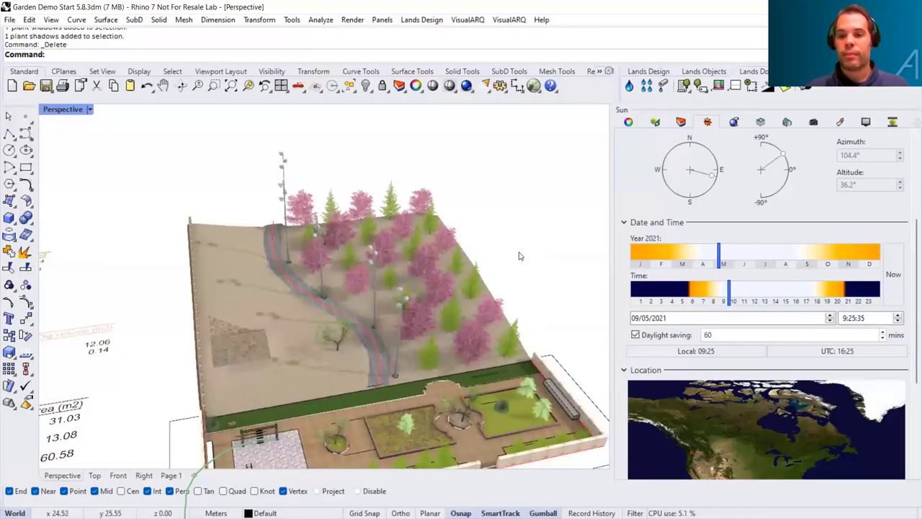
Step: Review the geolocation (47.599998 N, 122.299995 W, 0 m), orbit out to the whole garden, and change toolbar groups
left_click(656, 123)
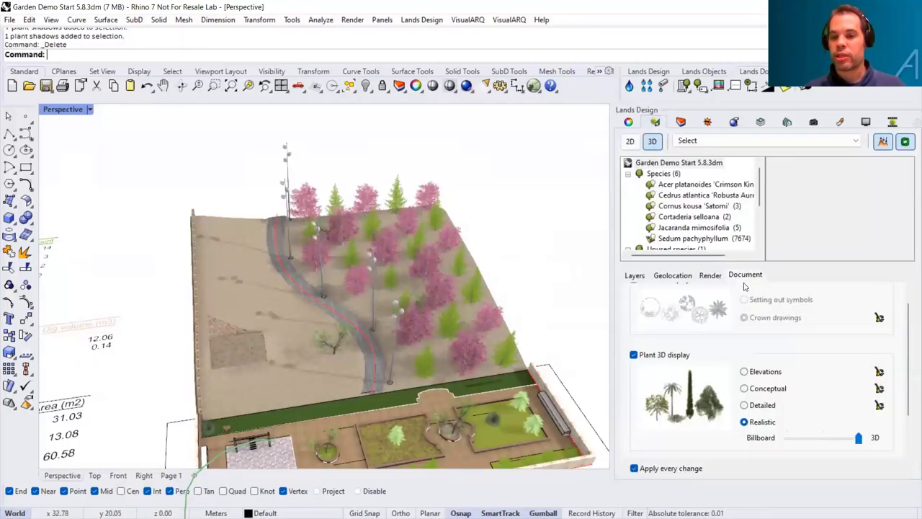
left_click(674, 276)
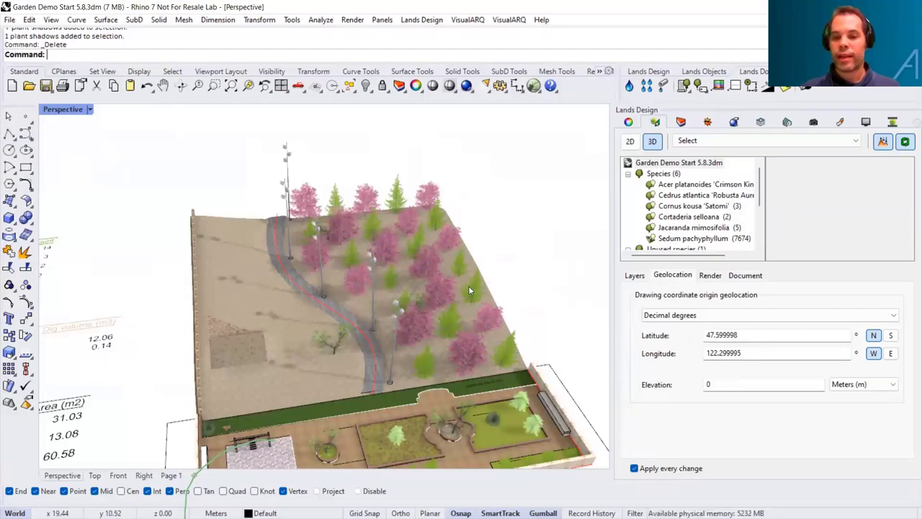
scroll(469, 285, "down", 4)
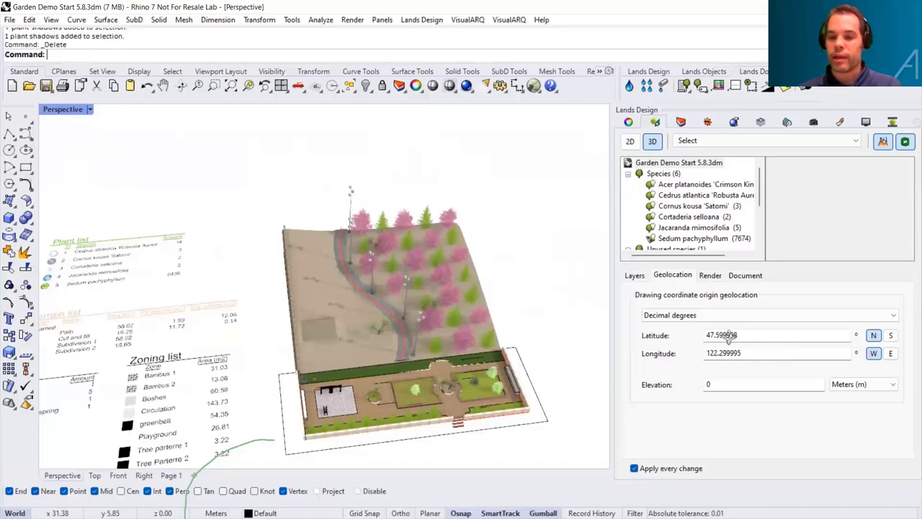
right_click_drag(443, 320, 374, 306)
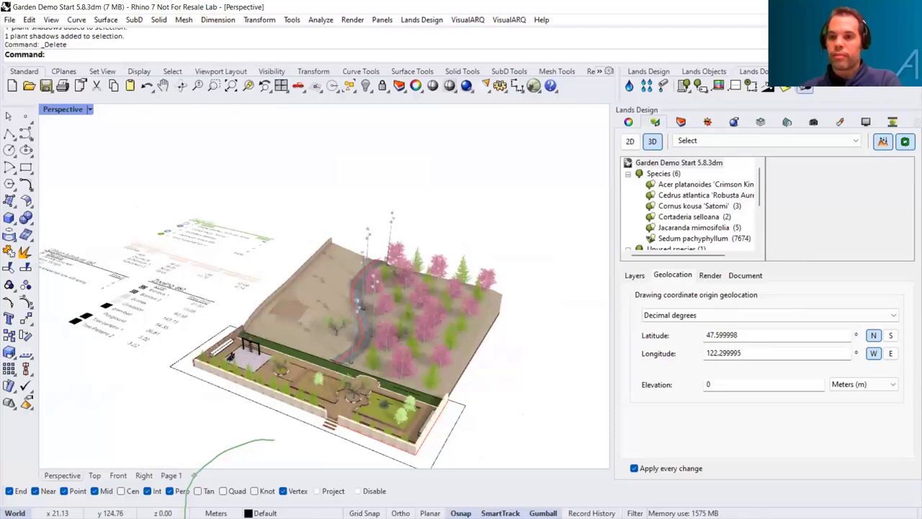
left_click(805, 88)
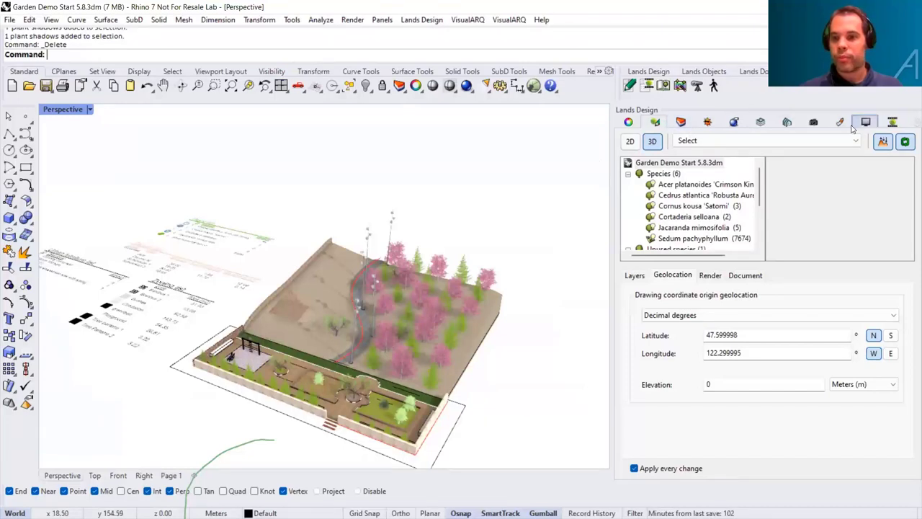
Step: Open the animation settings and locate the Camera Path layer's curve in the garden
left_click(892, 124)
right_click_drag(458, 314, 301, 381)
scroll(301, 380, "up", 3)
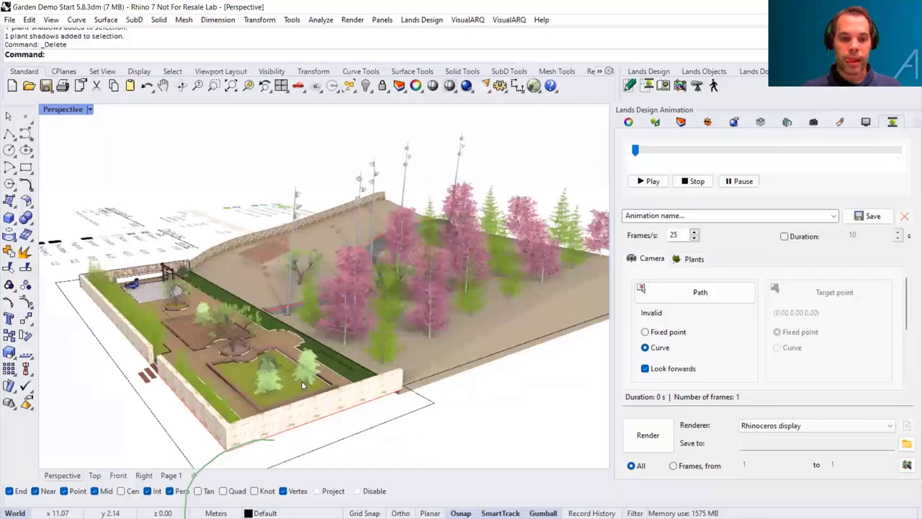
left_click(681, 122)
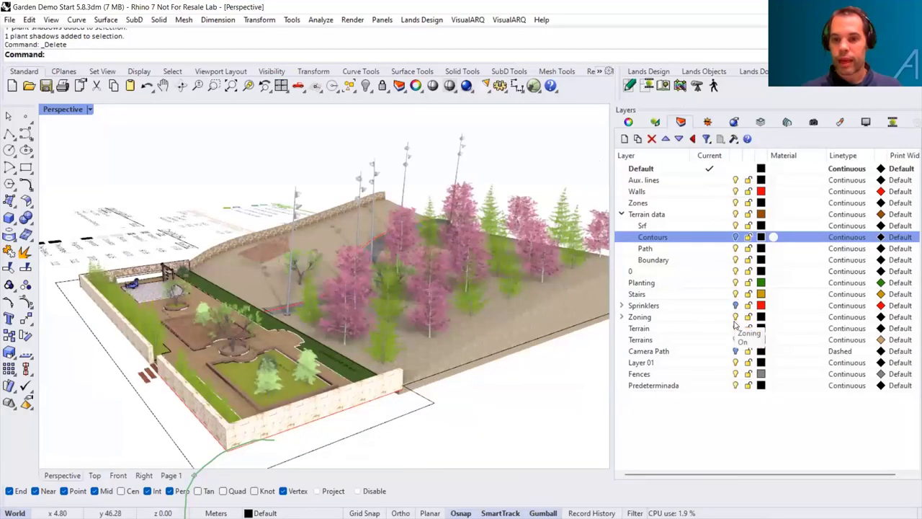
left_click(730, 351)
right_click_drag(276, 282, 134, 291)
scroll(112, 328, "up", 5)
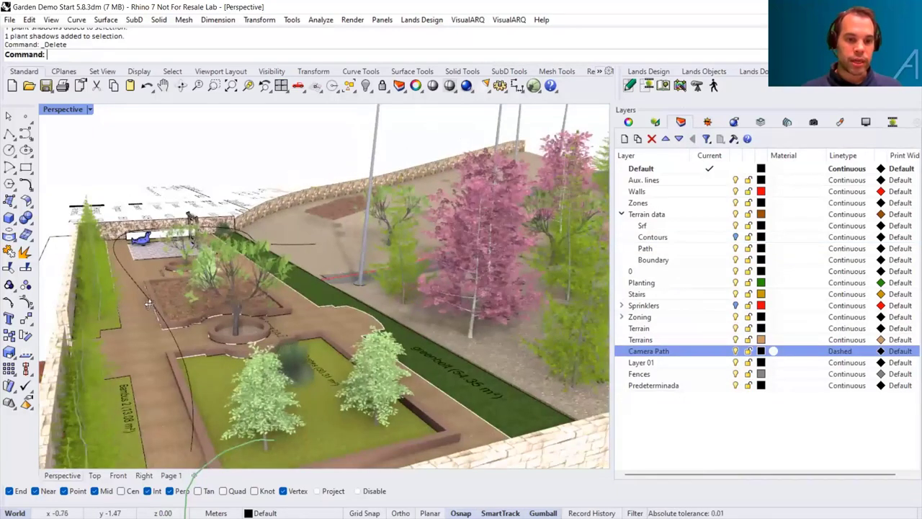
left_click(134, 288)
key("Escape")
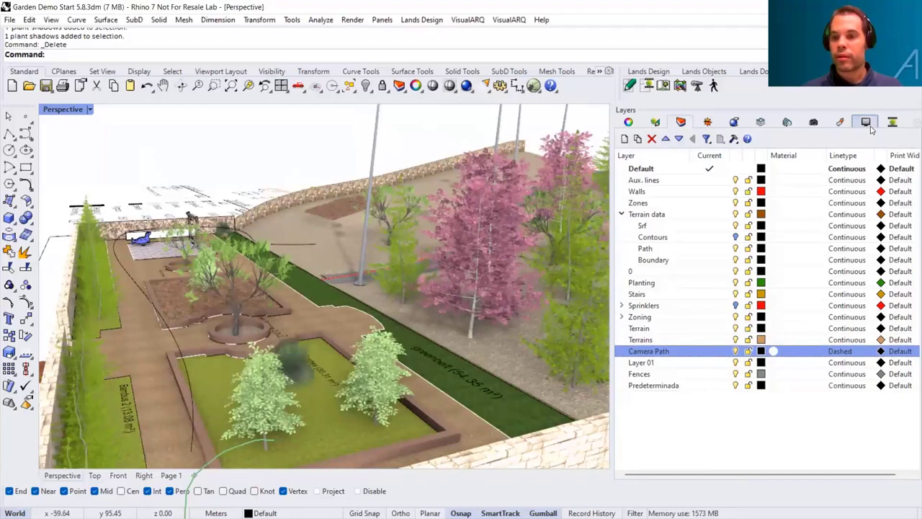
Step: Give the animation a fixed 10 s duration and use the path curve as the camera path
left_click(892, 122)
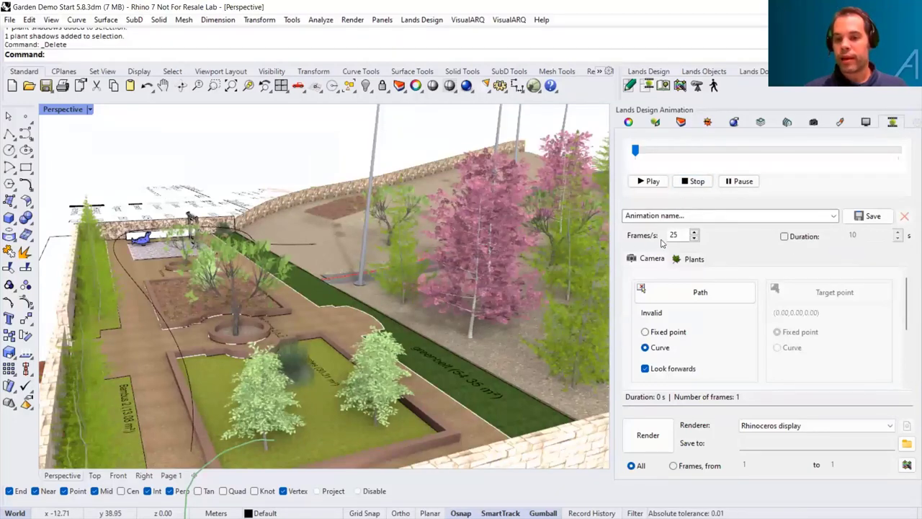
left_click(784, 237)
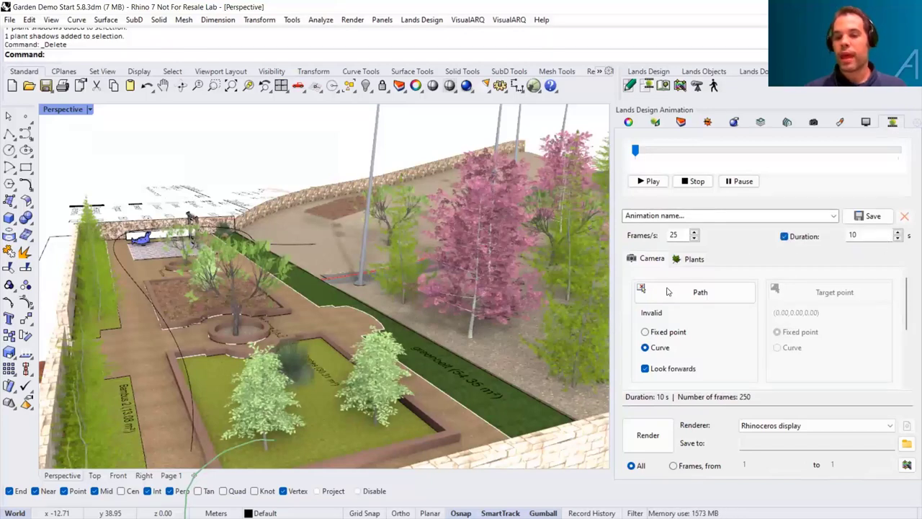
left_click(690, 295)
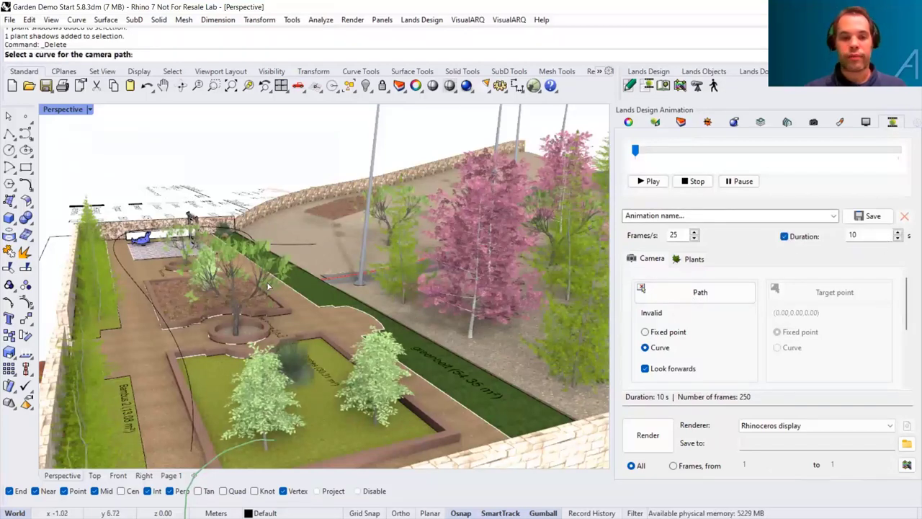
left_click(140, 288)
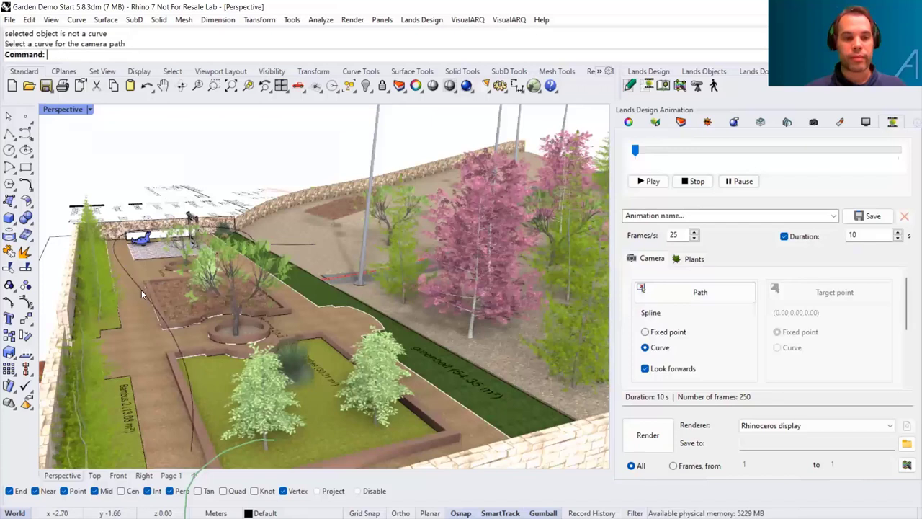
Step: Keep the Rhinoceros display renderer for the animation
left_click(681, 122)
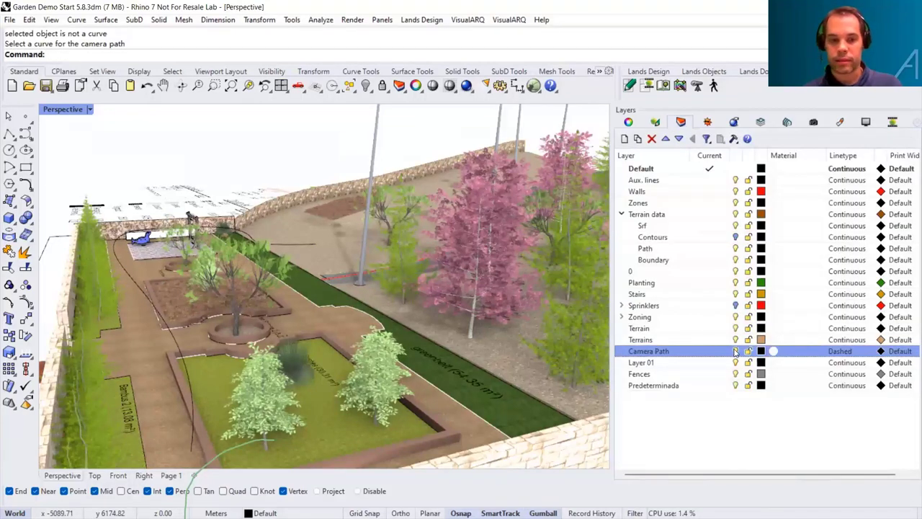
left_click(892, 122)
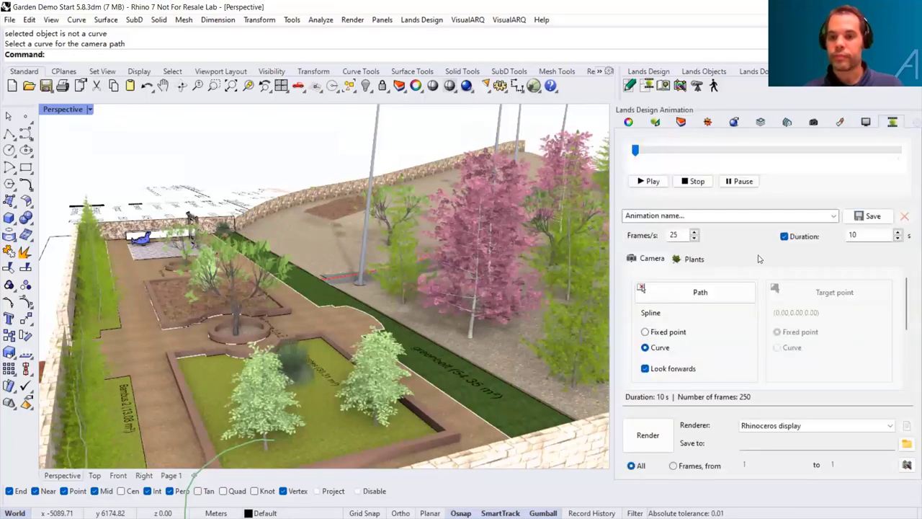
left_click_drag(900, 323, 908, 379)
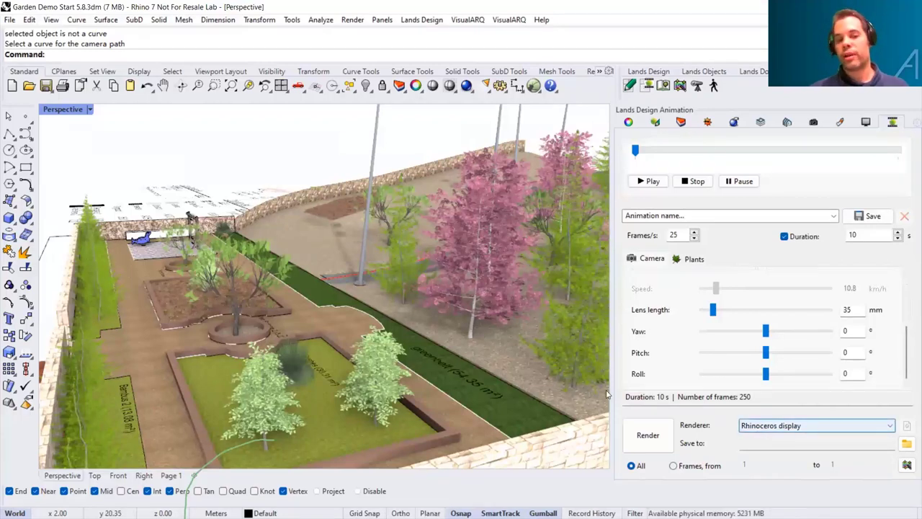
left_click(768, 426)
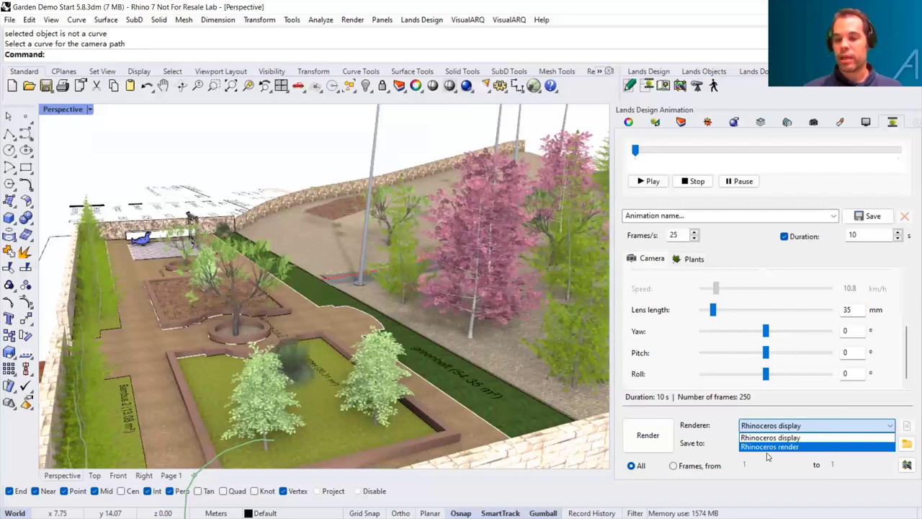
left_click(783, 439)
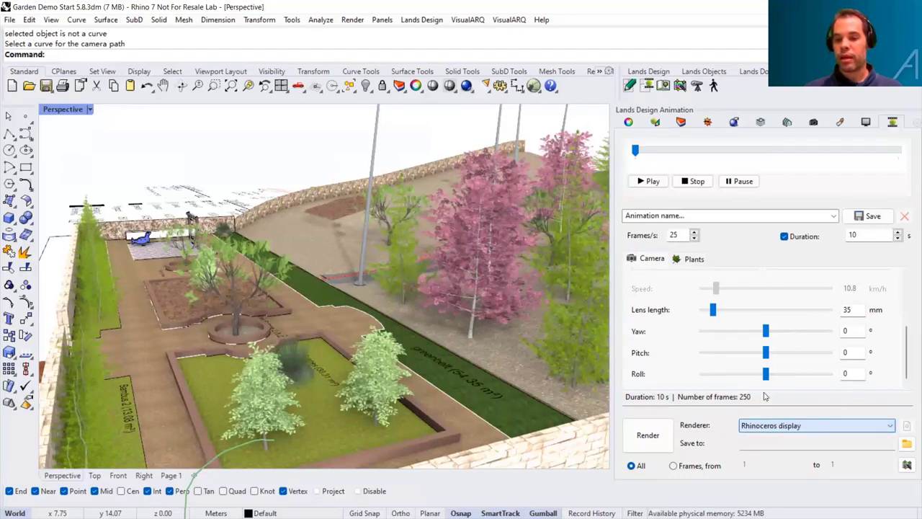
Step: Play the camera walkthrough along the garden path to its end and dismiss the low-battery warning
left_click(650, 185)
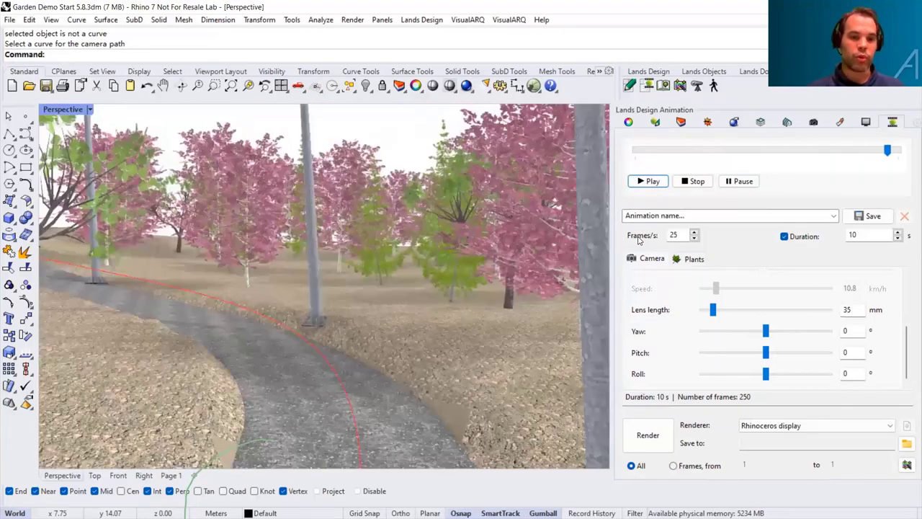
scroll(381, 334, "down", 5)
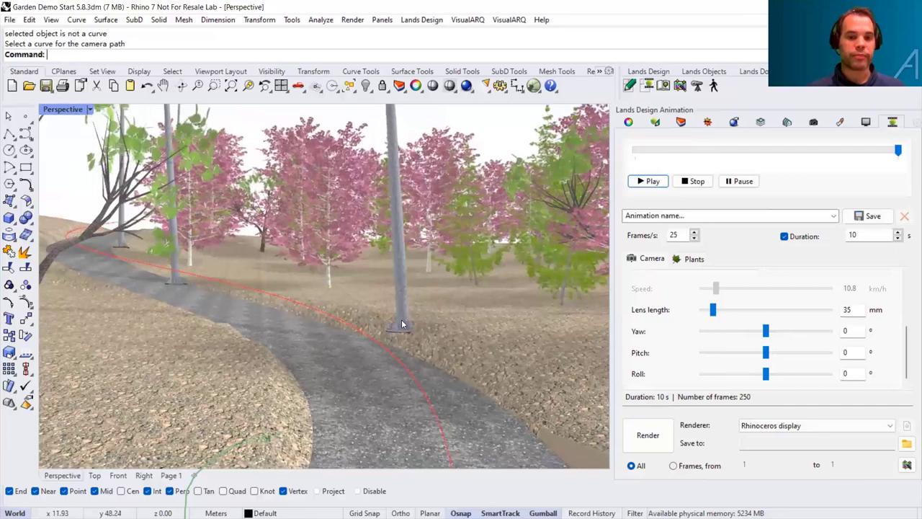
right_click_drag(359, 344, 270, 308)
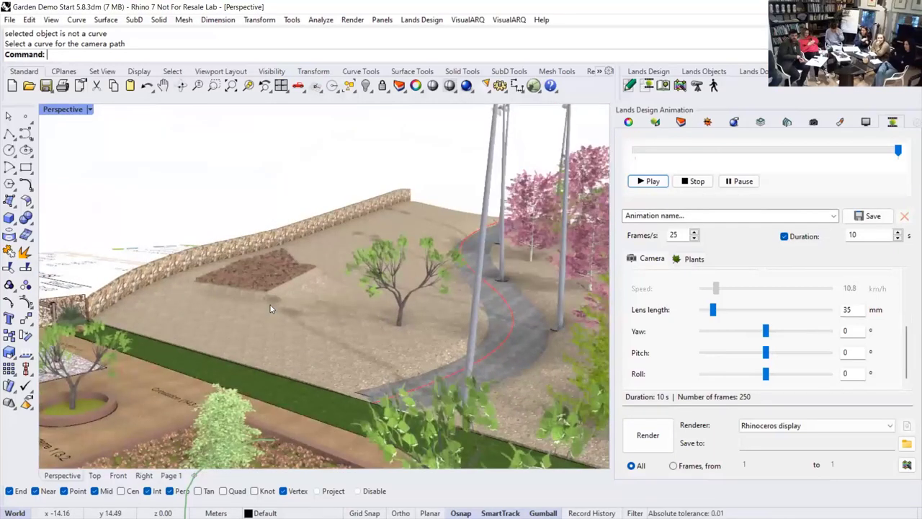
scroll(265, 274, "up", 3)
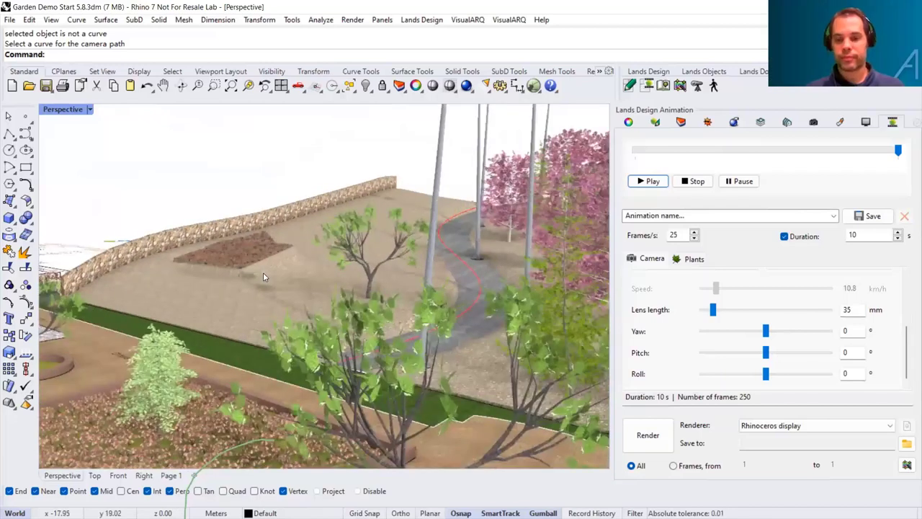
scroll(240, 265, "down", 3)
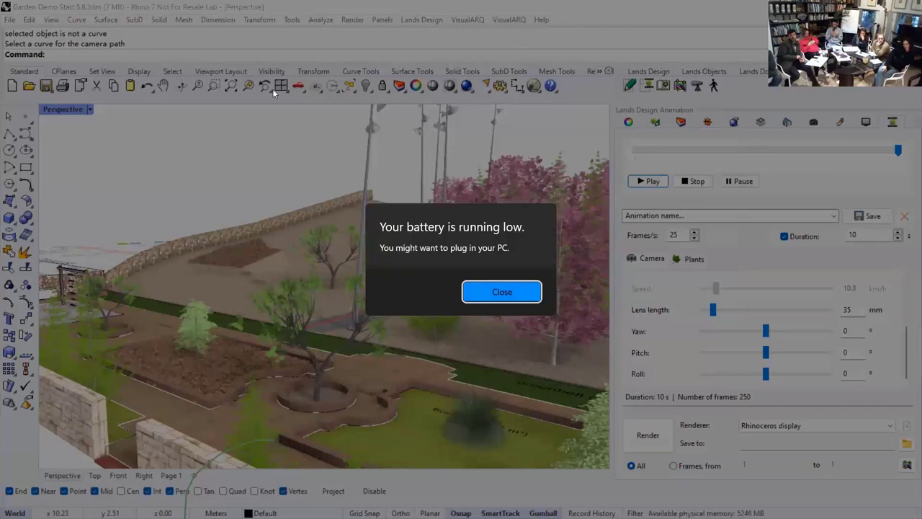
left_click(498, 291)
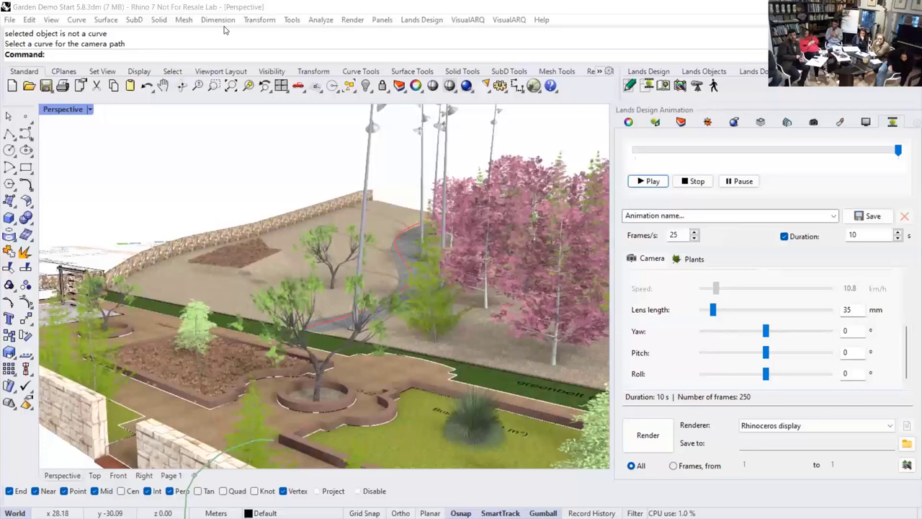
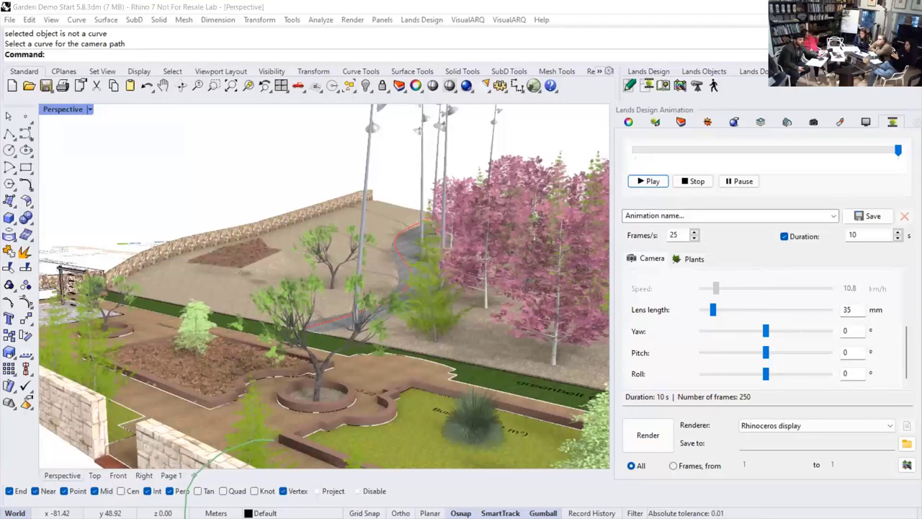
Step: Orbit the Perspective view to show the walled garden in front and the planted slope behind
key("super+d")
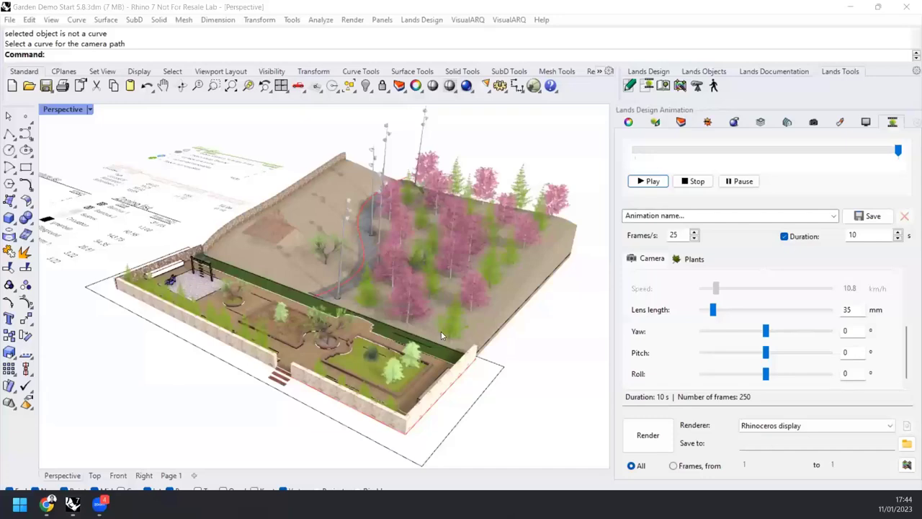
right_click_drag(302, 307, 312, 307)
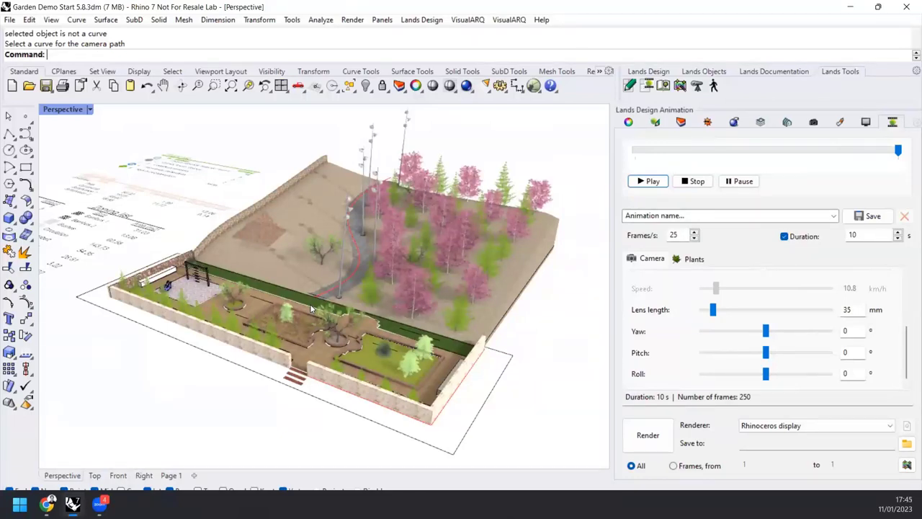
right_click_drag(321, 316, 391, 332)
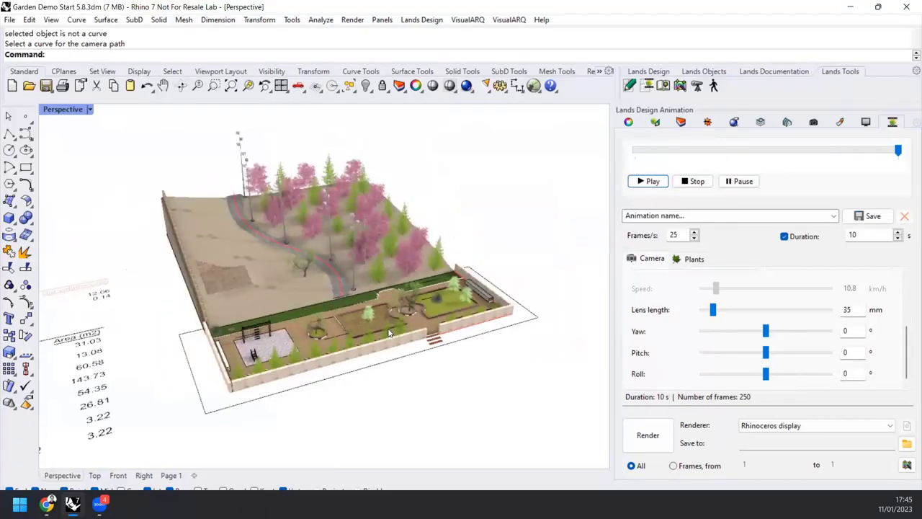
right_click_drag(528, 283, 429, 292)
Step: Launch Grasshopper, widen its window, and place a Lands Design Plant component on the canvas
type("Grasshopper")
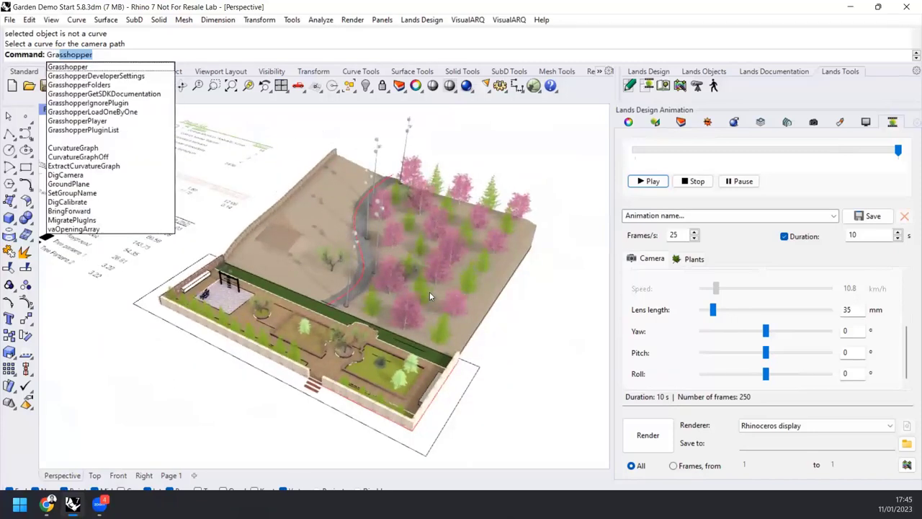
key("Return")
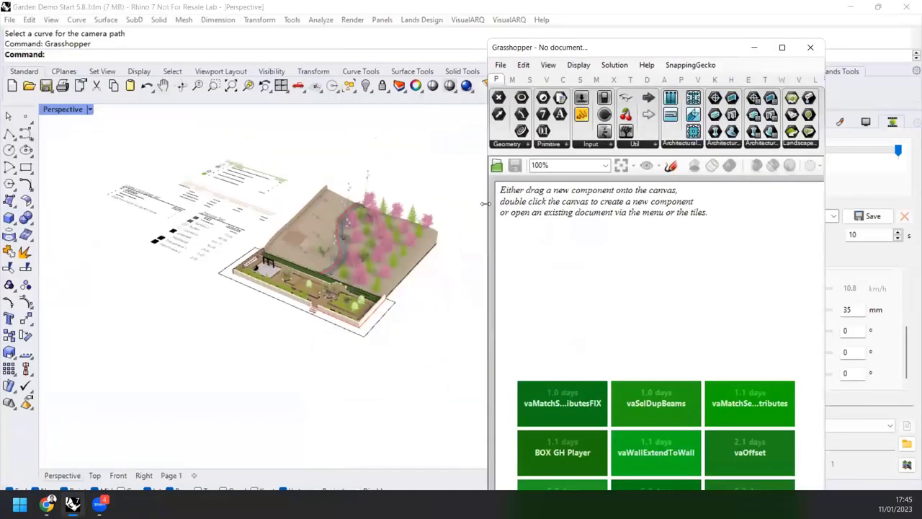
left_click_drag(484, 204, 347, 204)
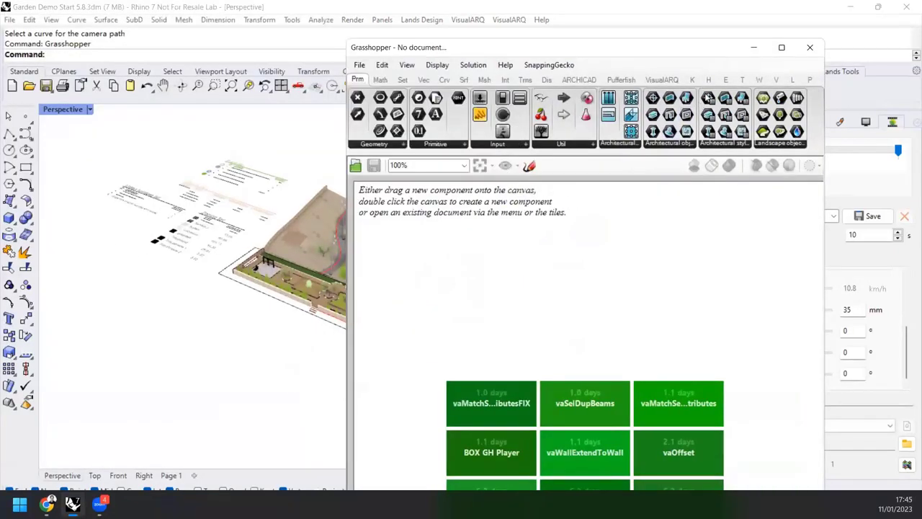
left_click(791, 81)
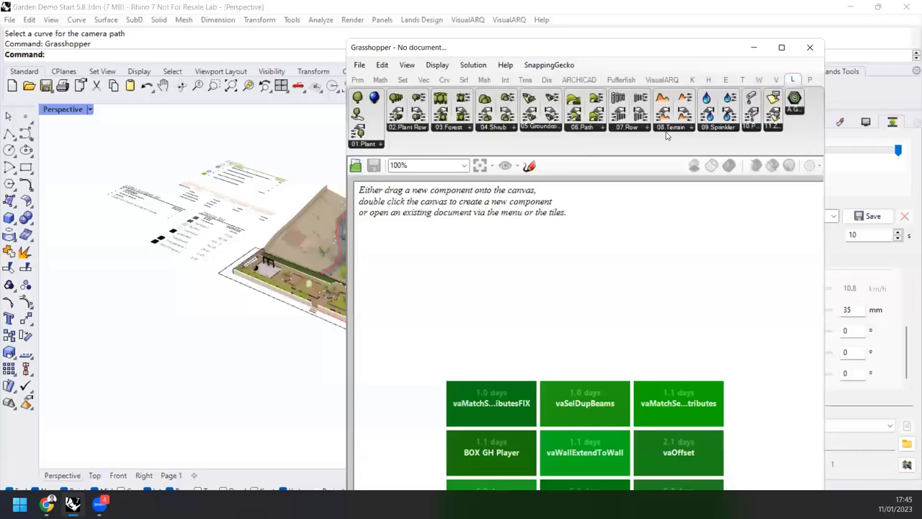
left_click_drag(357, 98, 492, 331)
Step: Create a point beside the garden and set it as the Plant's Position
scroll(310, 299, "up", 5)
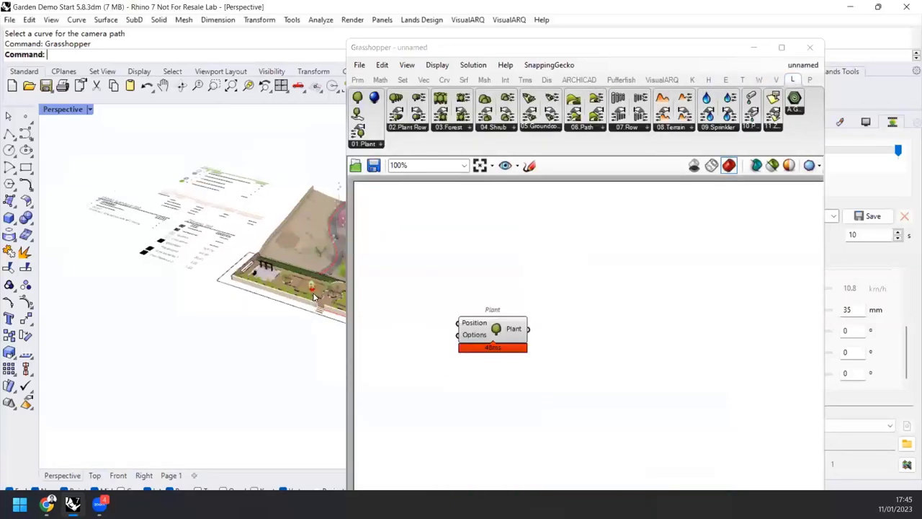
scroll(316, 290, "up", 8)
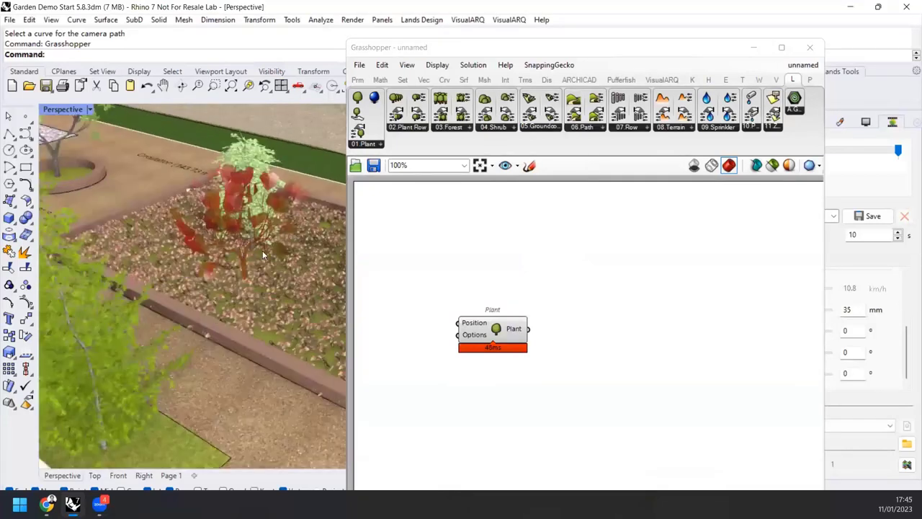
scroll(237, 248, "down", 10)
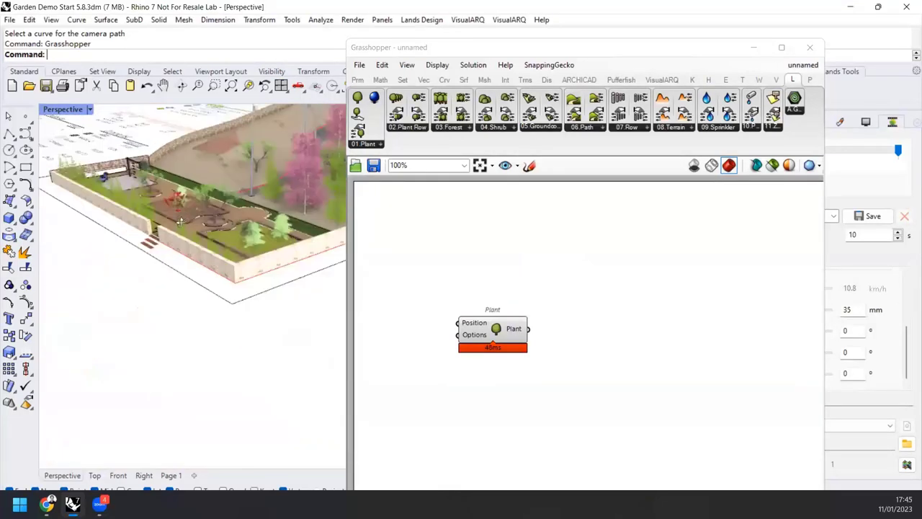
left_click(25, 116)
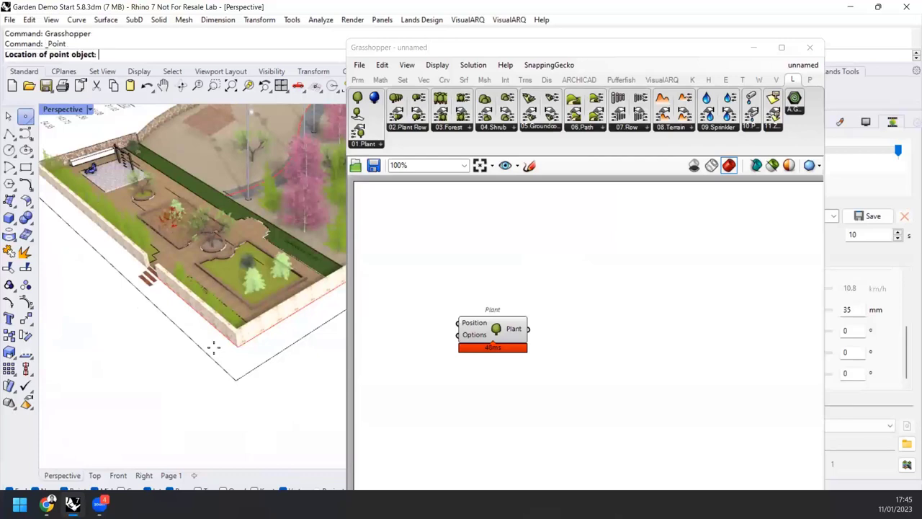
scroll(119, 382, "down", 2)
left_click(117, 379)
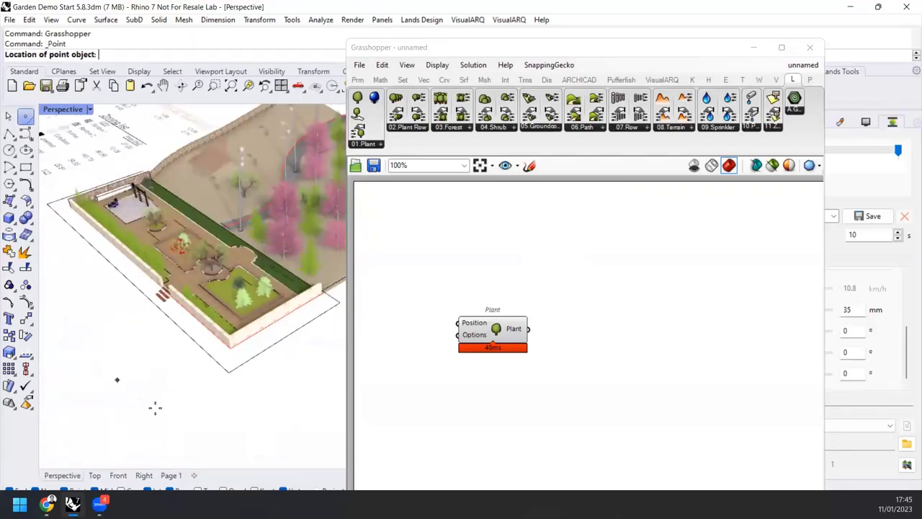
left_click(387, 379)
right_click(468, 328)
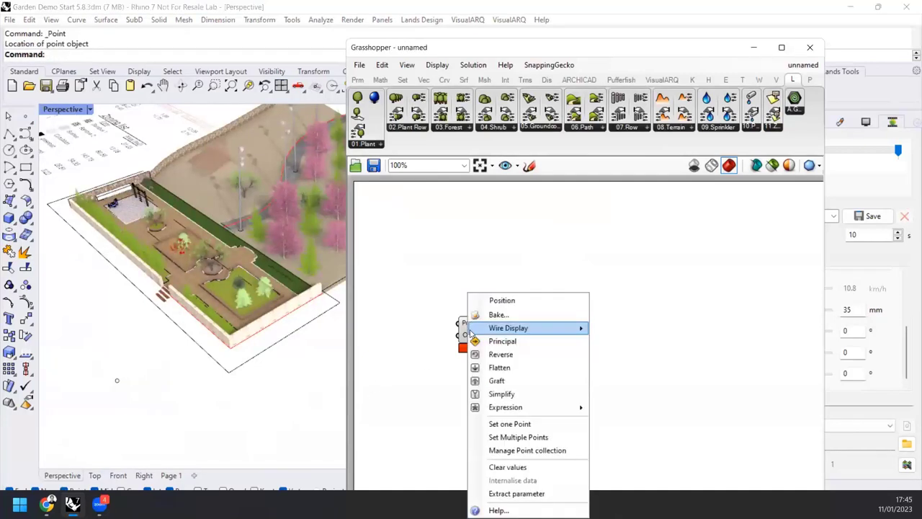
left_click(510, 422)
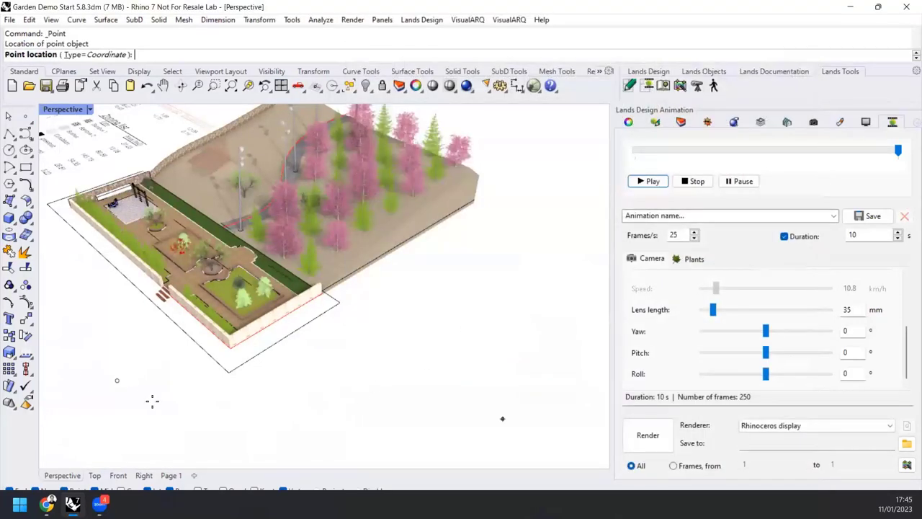
left_click(119, 382)
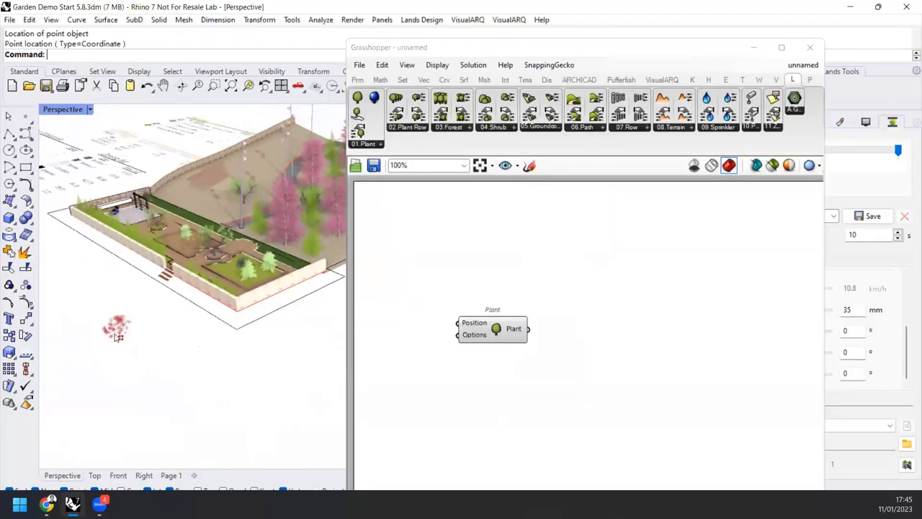
Step: Add a Plant Options component and wire it into the Plant's Options input
scroll(119, 336, "up", 3)
left_click_drag(493, 335, 582, 315)
left_click(529, 251)
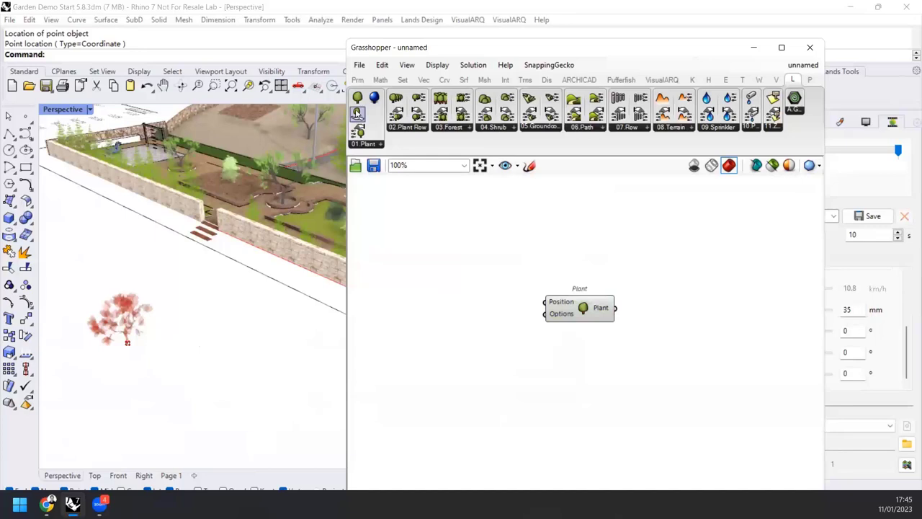
left_click(374, 147)
left_click(400, 201)
left_click(451, 327)
left_click_drag(492, 326, 545, 313)
right_click_drag(459, 267, 480, 266)
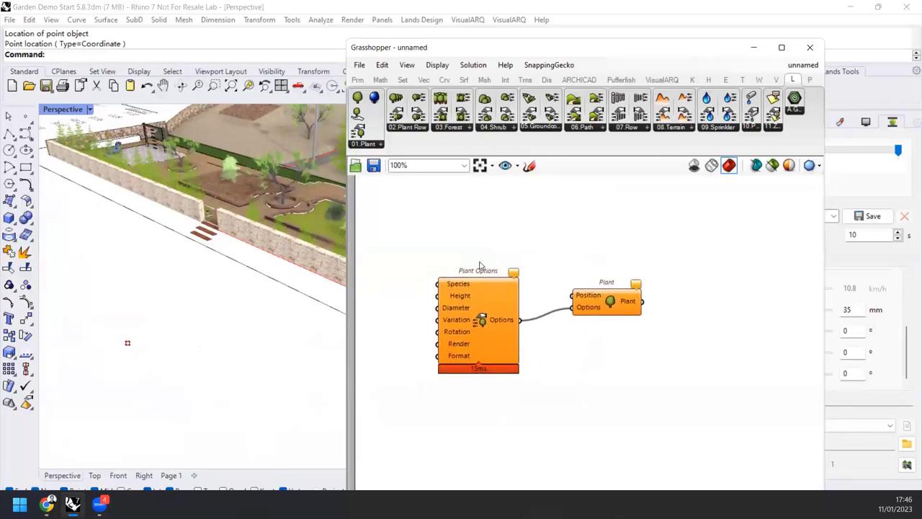
Step: Set the plant species to Jacaranda mimosifolia
right_click(446, 286)
left_click(484, 399)
left_click(356, 226)
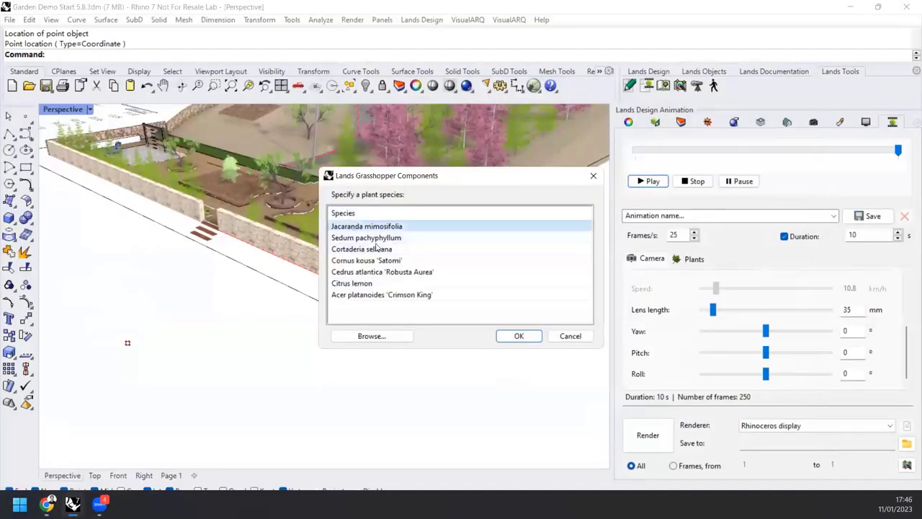
left_click(518, 336)
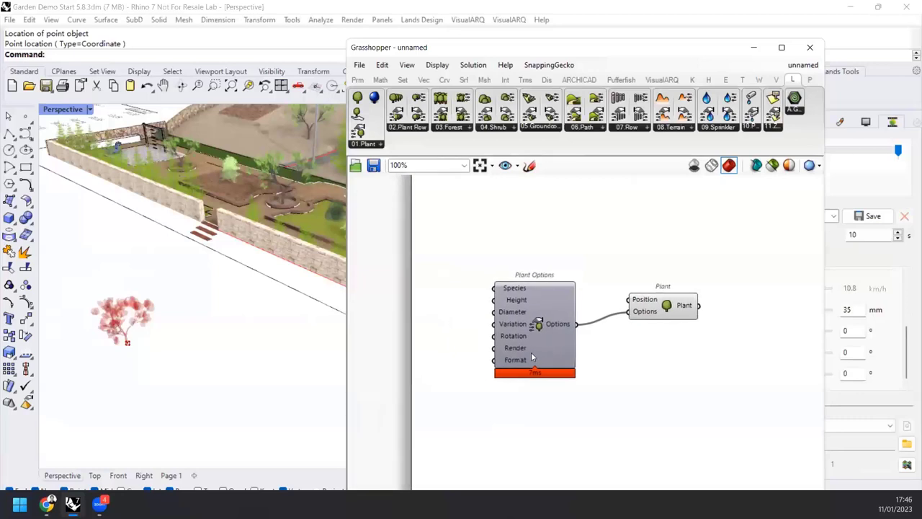
Step: Add a 1..4 Number Slider, wire it to Height, and set it to 4
double_click(400, 306)
type("1")
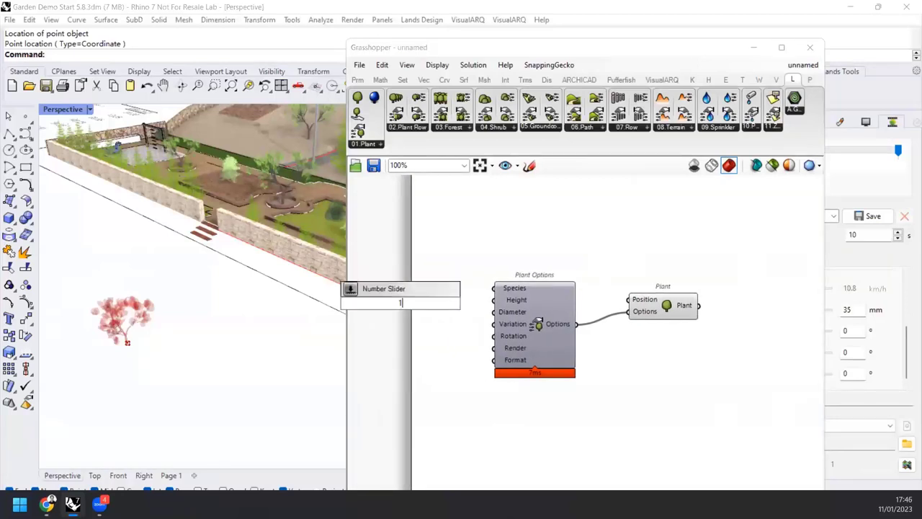
type("..4")
key("Return")
left_click_drag(462, 304, 493, 299)
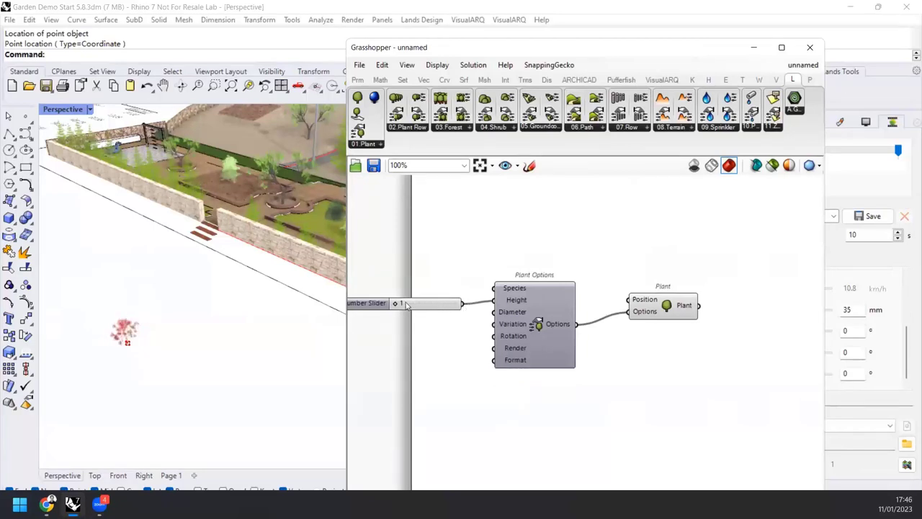
mouse_move(396, 303)
left_mouse_down()
mouse_move(425, 305)
mouse_move(401, 303)
left_mouse_up()
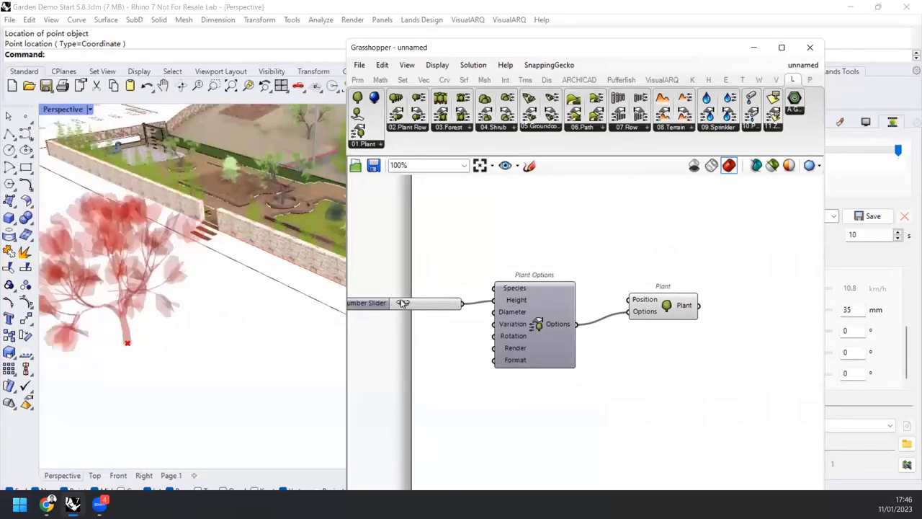
scroll(469, 328, "down", 2)
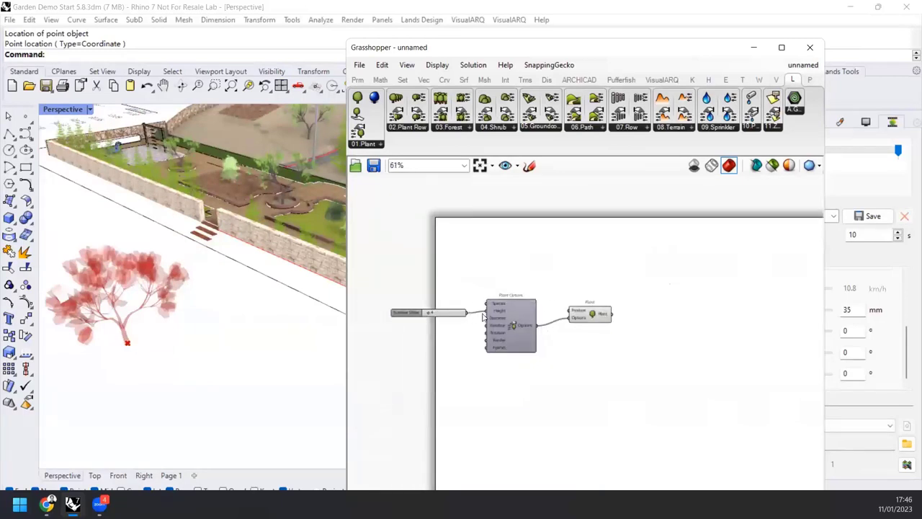
right_click_drag(493, 318, 475, 277)
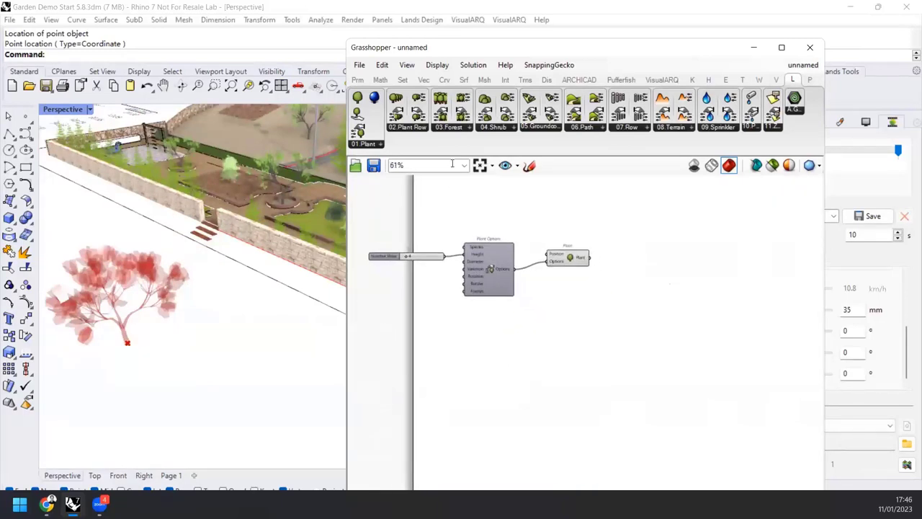
Step: Add a Radial grid component from the Vector grid components
left_click(424, 80)
left_click(410, 128)
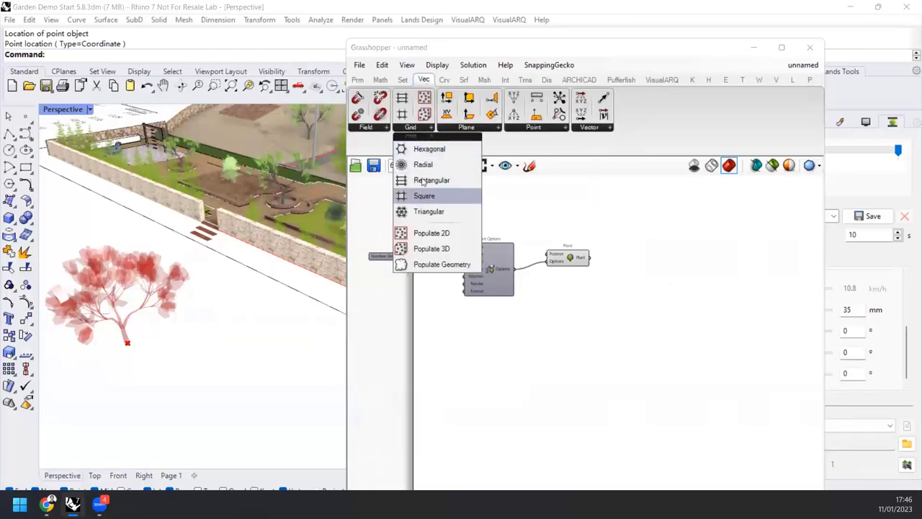
left_click(423, 164)
left_click(567, 393)
scroll(198, 319, "down", 5)
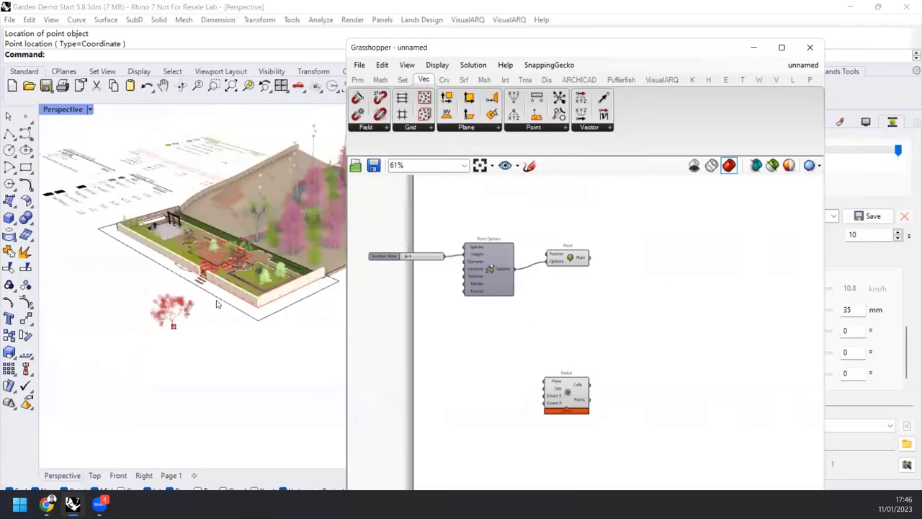
scroll(562, 360, "up", 3)
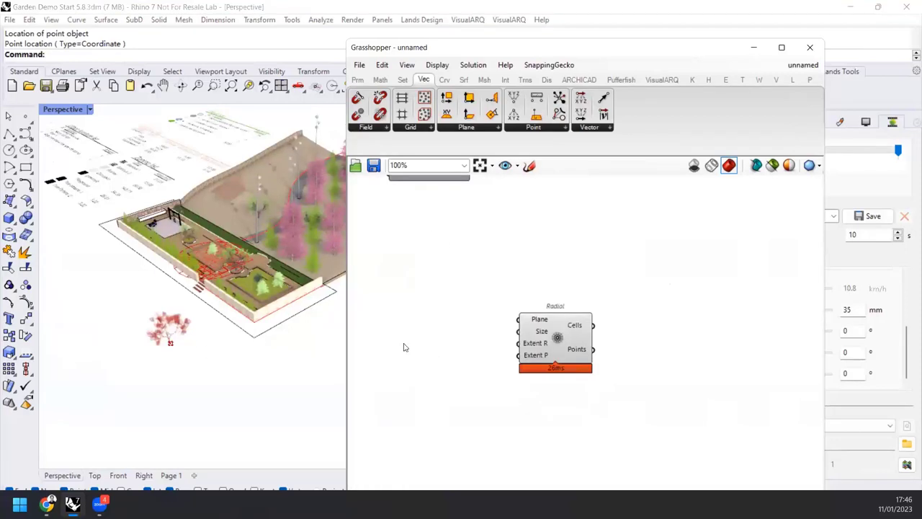
Step: Add a Point parameter set to a model point and connect it to Radial's Plane
left_click(357, 80)
left_click_drag(380, 114, 416, 330)
right_click(416, 332)
left_click(461, 424)
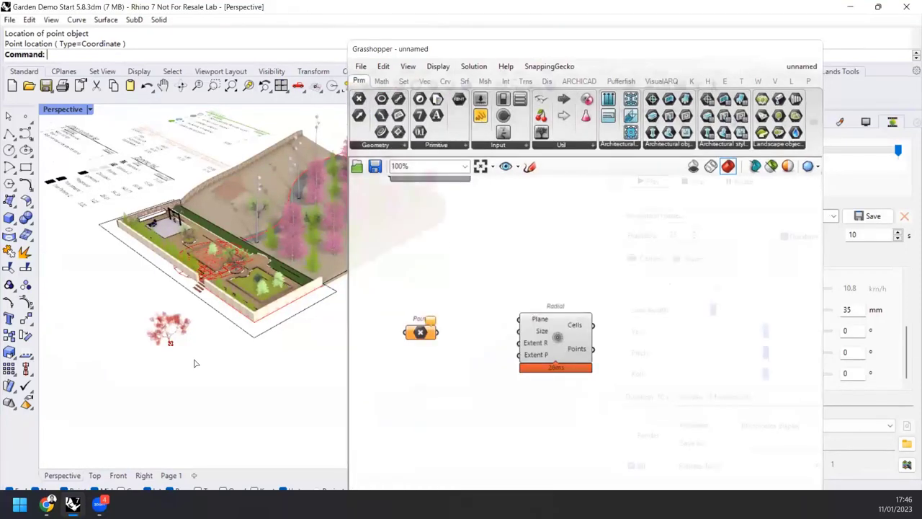
left_click(174, 346)
left_click_drag(437, 332, 519, 319)
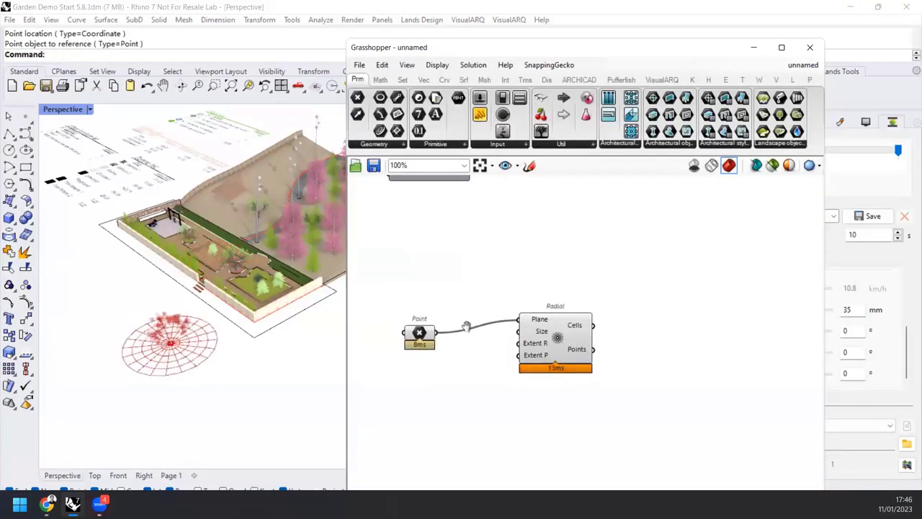
scroll(469, 334, "up", 2)
left_click_drag(585, 290, 617, 309)
scroll(547, 317, "down", 4)
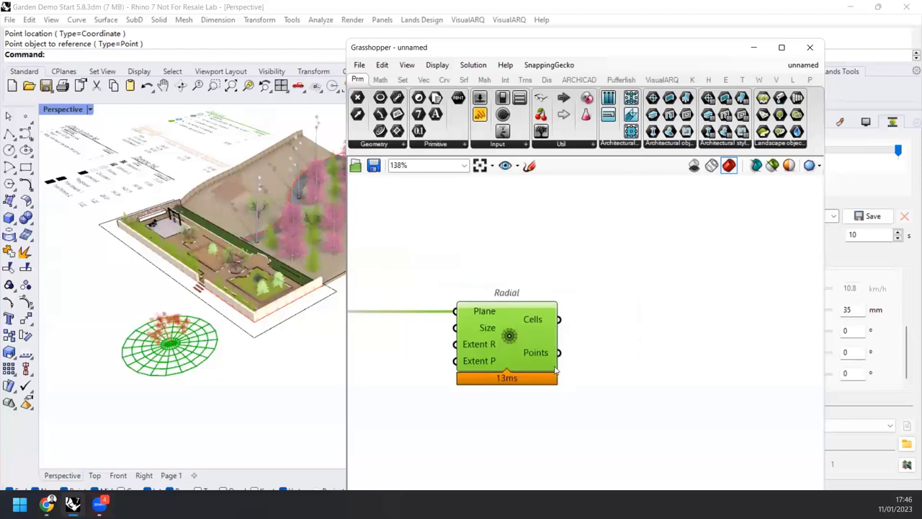
Step: Feed Radial's Points into the Plant's Position to fill the grid with jacarandas
right_click_drag(472, 336, 513, 355)
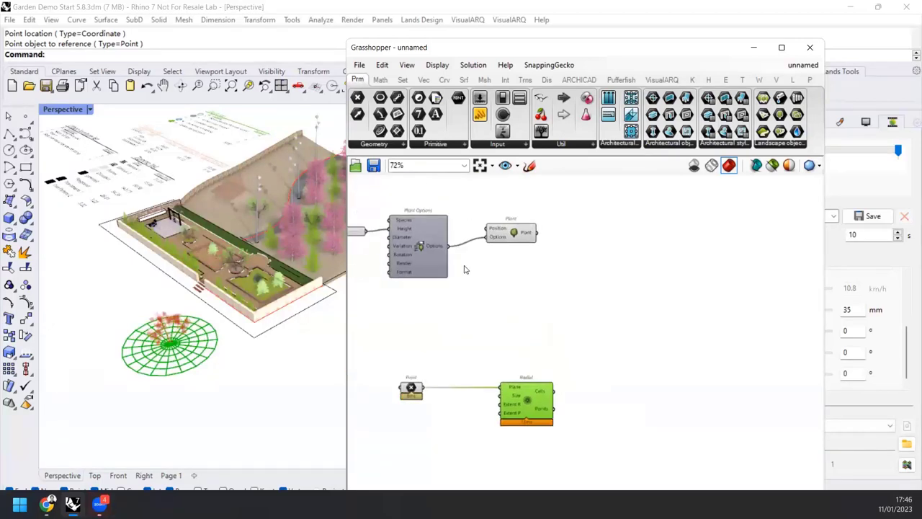
left_click_drag(497, 232, 589, 276)
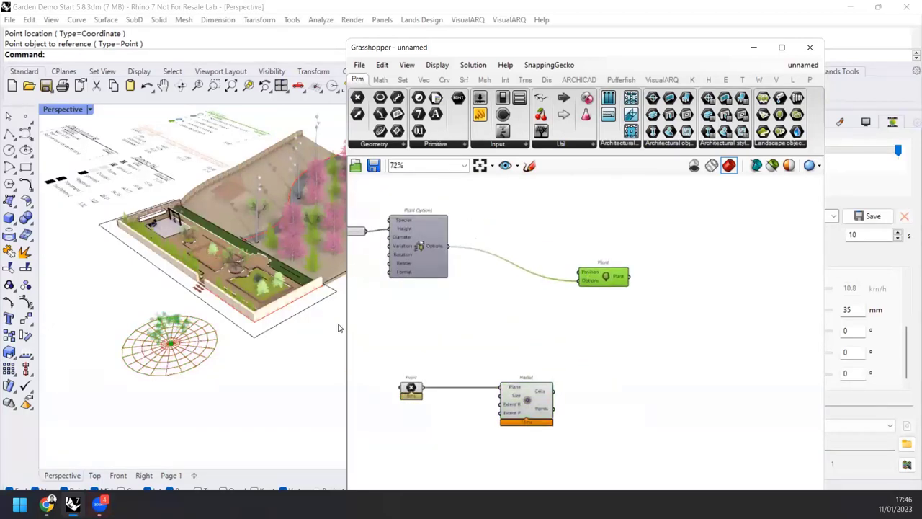
left_click_drag(544, 325, 581, 273)
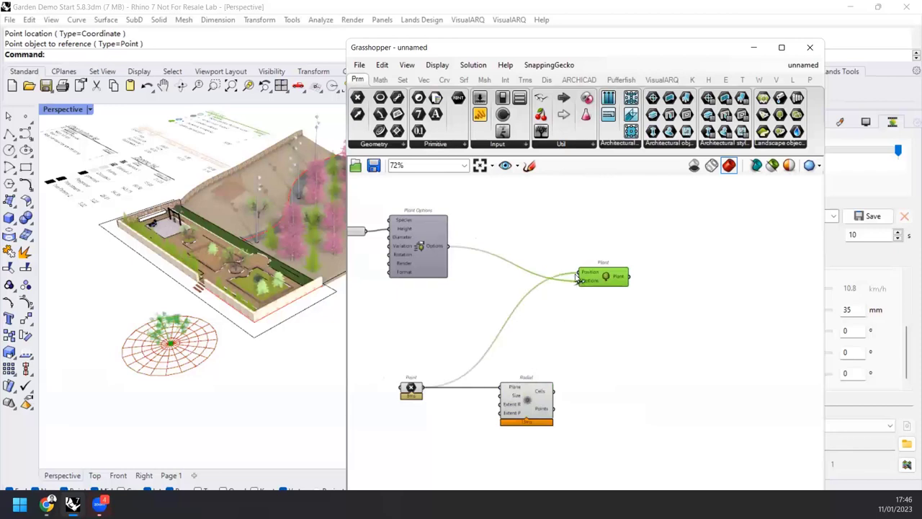
left_click(561, 345)
left_click_drag(553, 408, 579, 274)
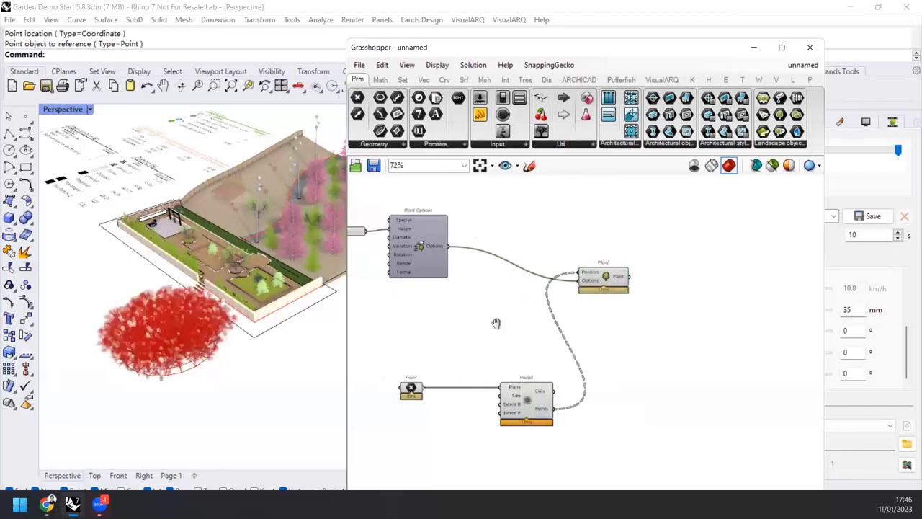
scroll(442, 267, "up", 4)
scroll(484, 325, "down", 3)
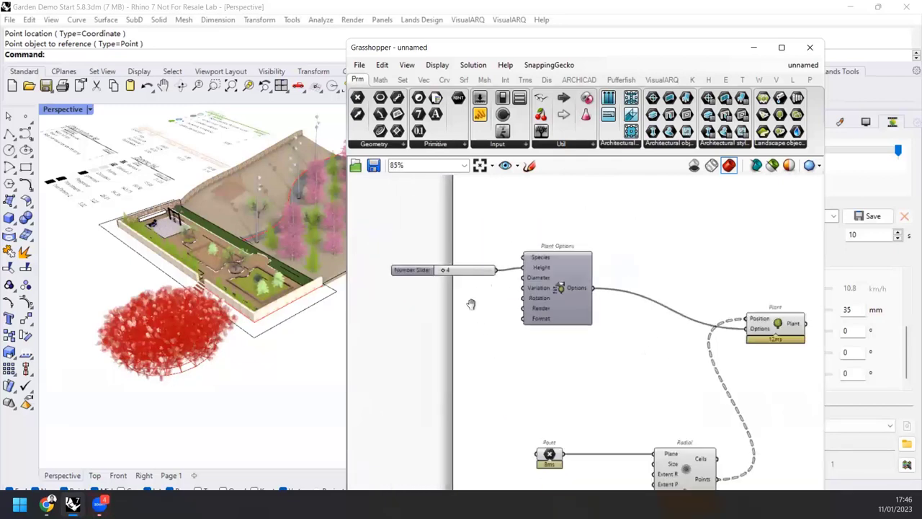
Step: Wire the Number Slider to Radial's Size and raise it to 7
left_click_drag(458, 203, 615, 399)
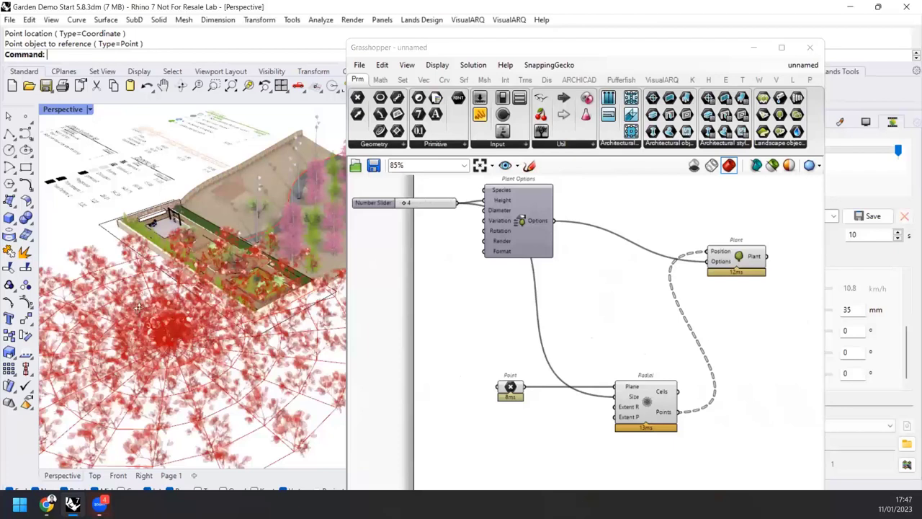
scroll(165, 319, "down", 5)
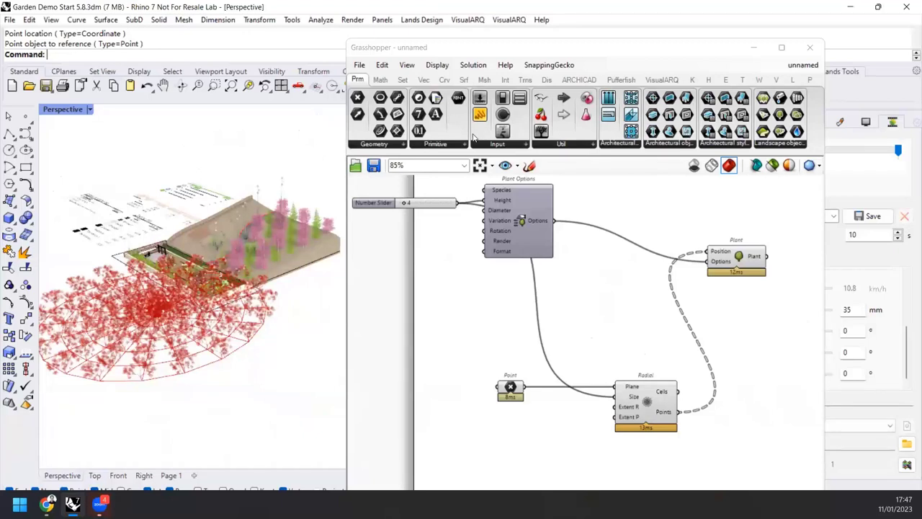
left_click(452, 248)
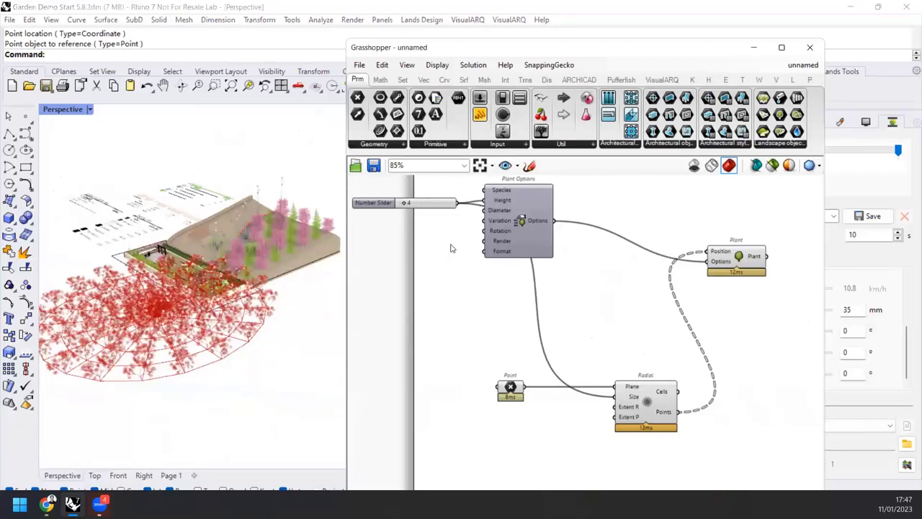
left_click_drag(405, 203, 409, 202)
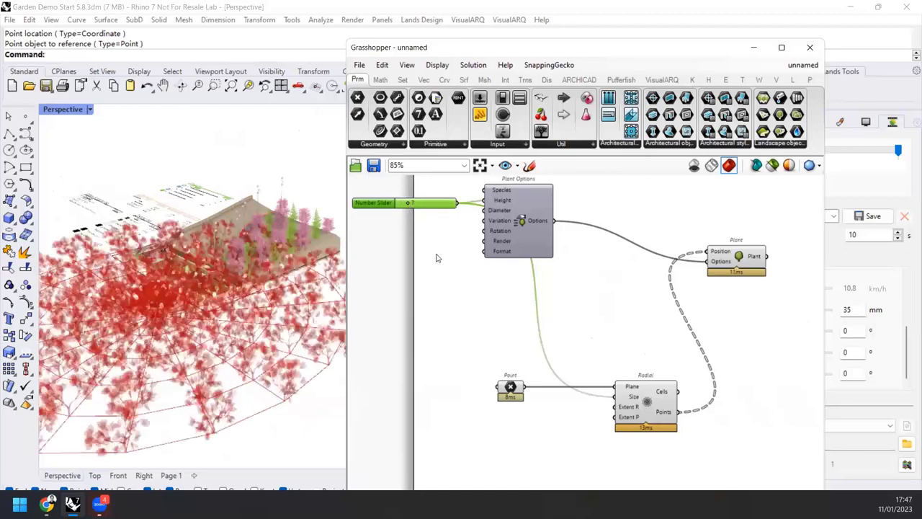
right_click_drag(658, 276, 570, 247)
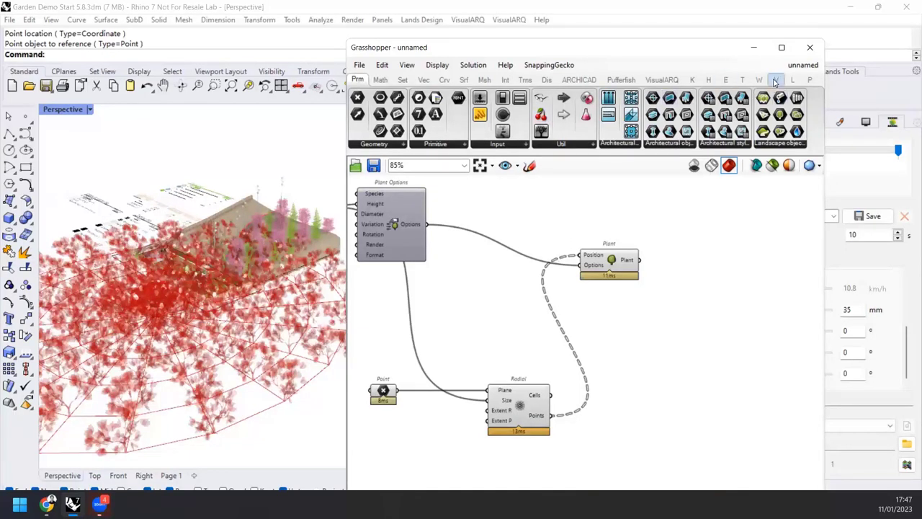
Step: Add a Deconstruct Plant component and connect the Plant output to it
left_click(759, 81)
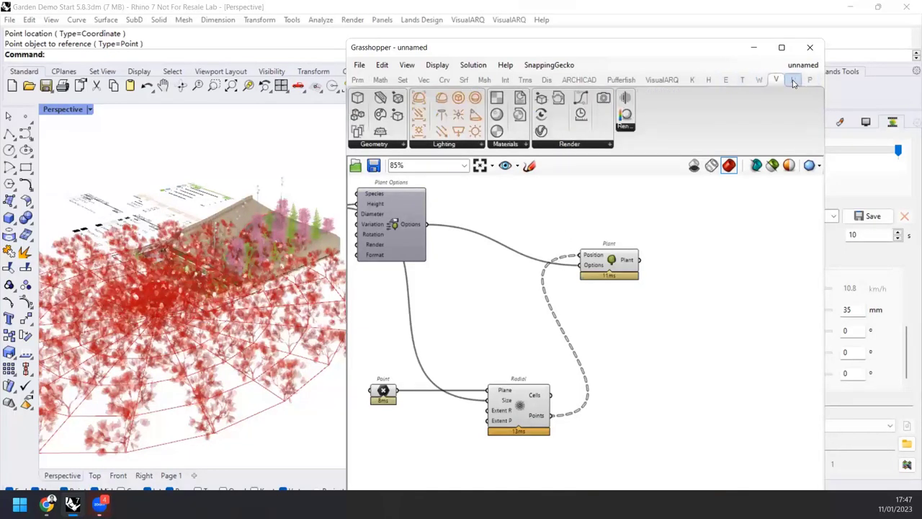
left_click(793, 80)
left_click(379, 144)
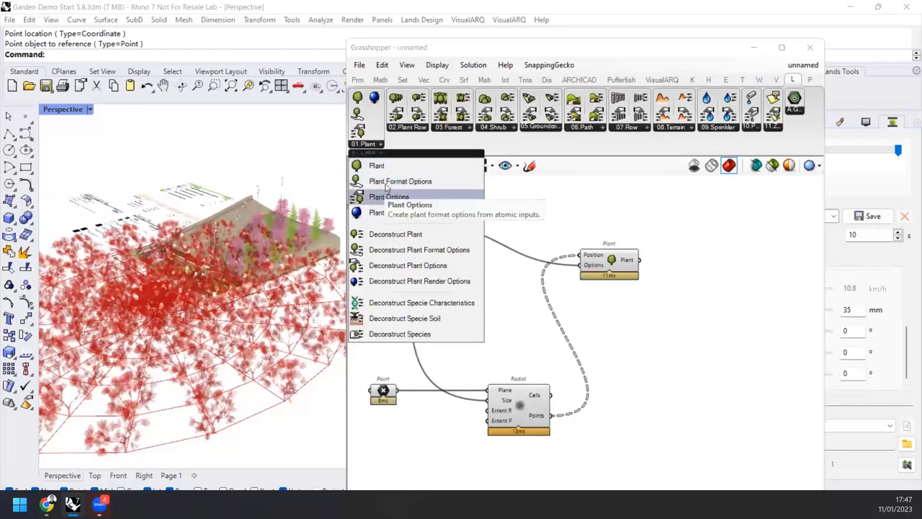
left_click(396, 234)
left_click(673, 327)
scroll(586, 295, "up", 2)
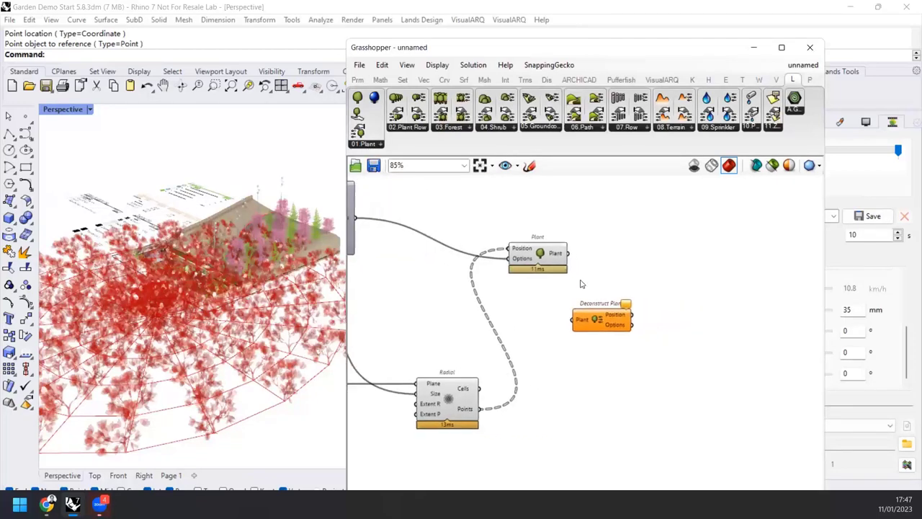
left_click_drag(564, 244, 632, 247)
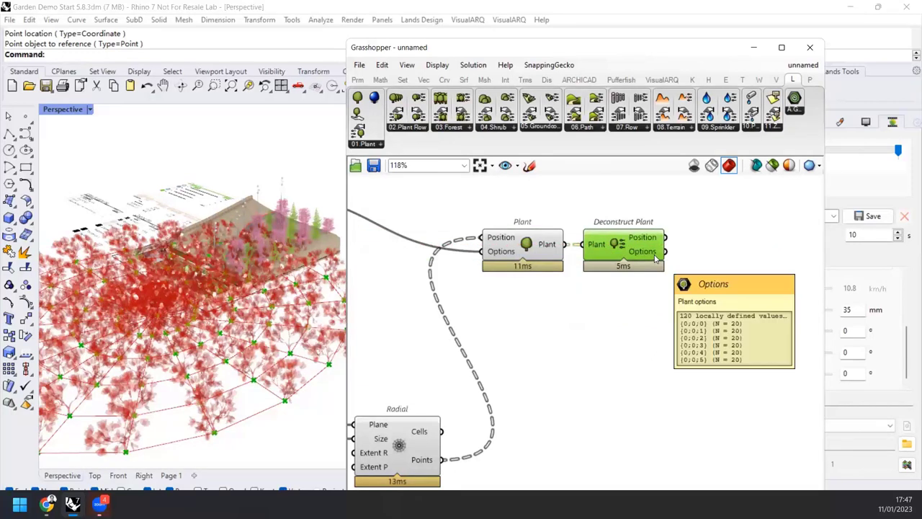
scroll(620, 263, "down", 3)
right_click_drag(366, 233, 393, 234)
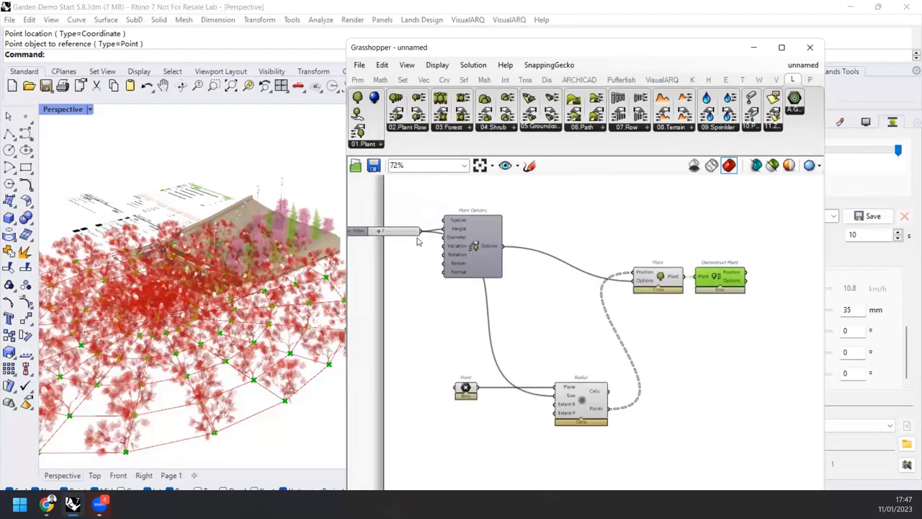
scroll(448, 225, "up", 3)
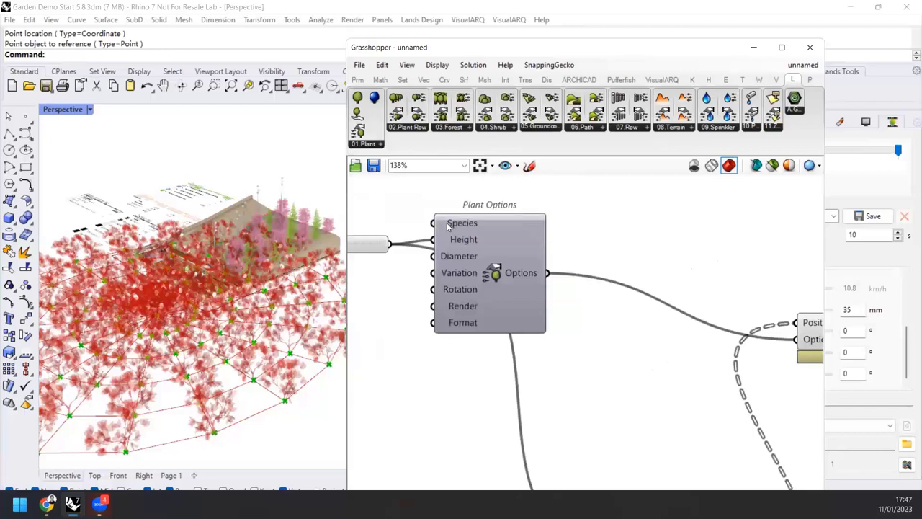
scroll(445, 219, "down", 3)
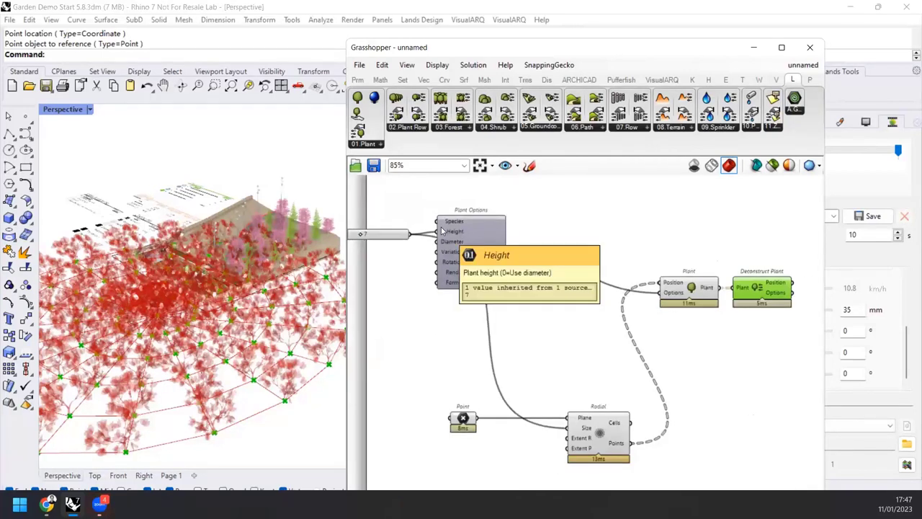
left_click(366, 67)
Step: Open Plant Pots.gh from Documents > Grasshopper > Lands GH Comp
left_click(374, 93)
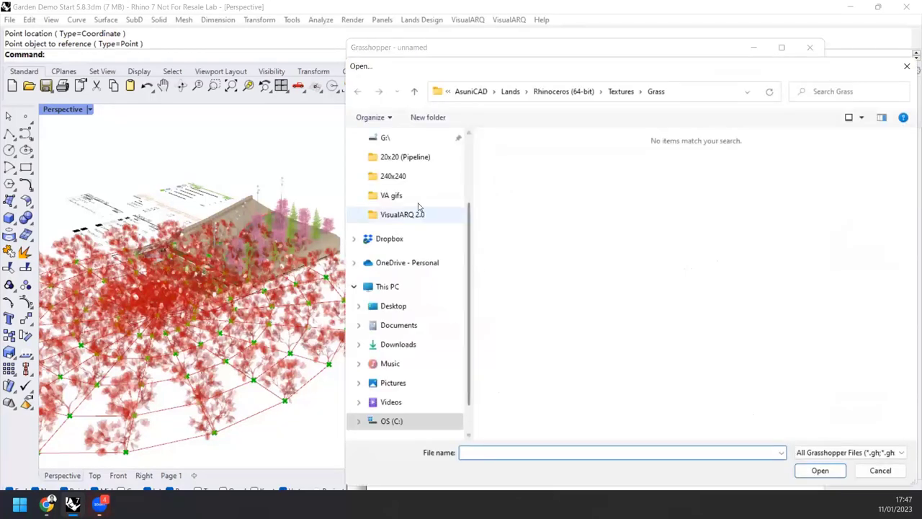
scroll(425, 214, "up", 3)
left_click(403, 201)
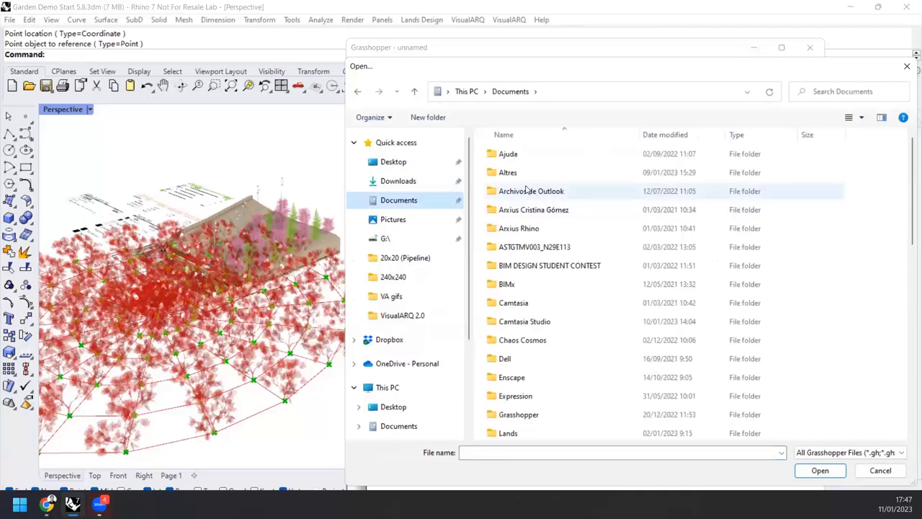
scroll(522, 229, "down", 2)
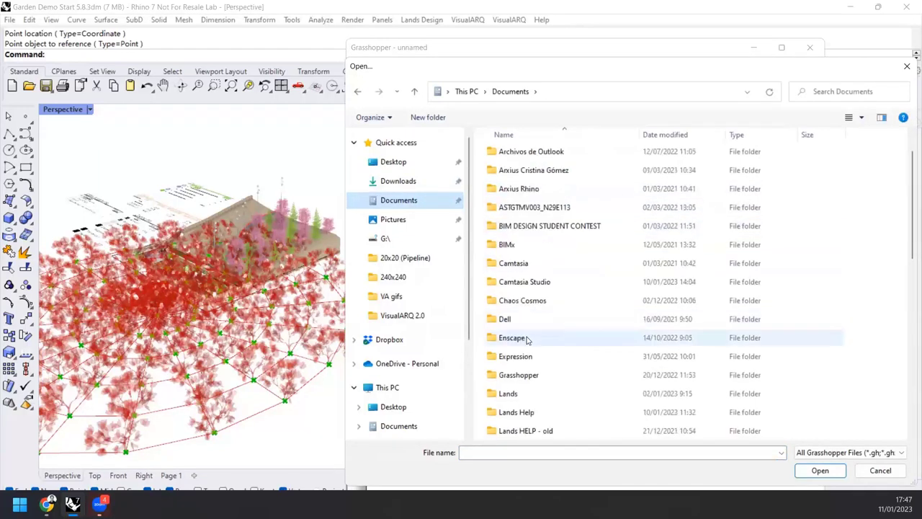
left_click(516, 321)
double_click(516, 321)
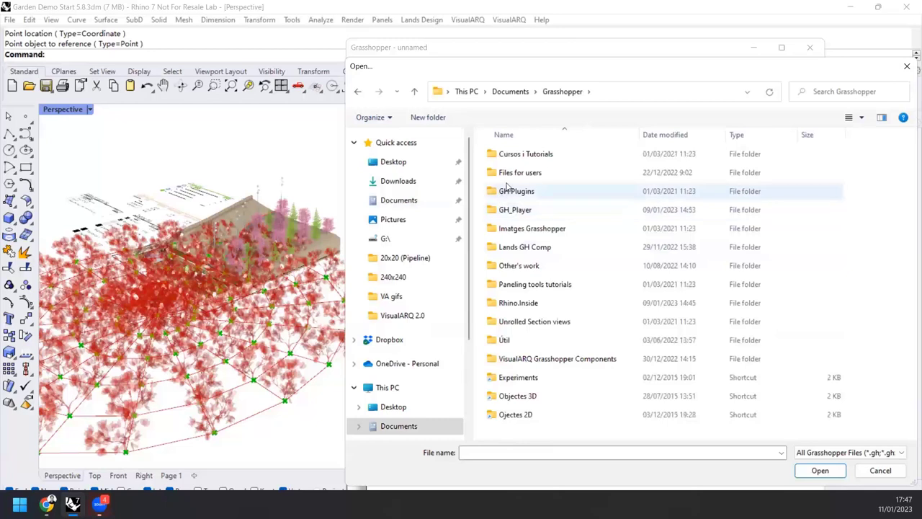
double_click(508, 246)
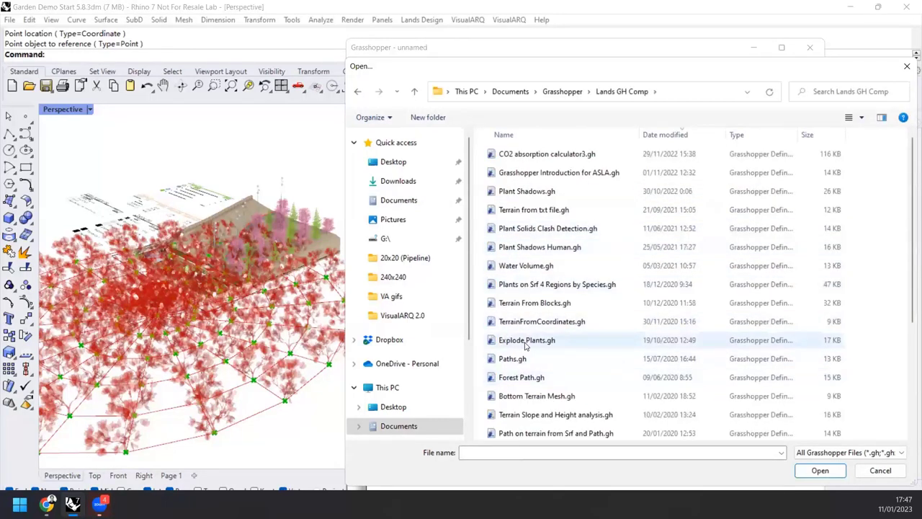
scroll(531, 345, "down", 1)
scroll(541, 364, "down", 2)
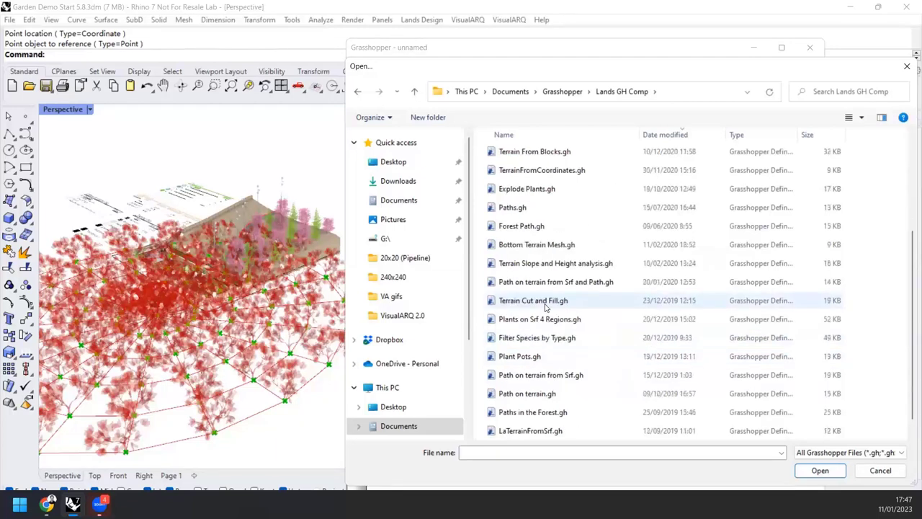
double_click(530, 360)
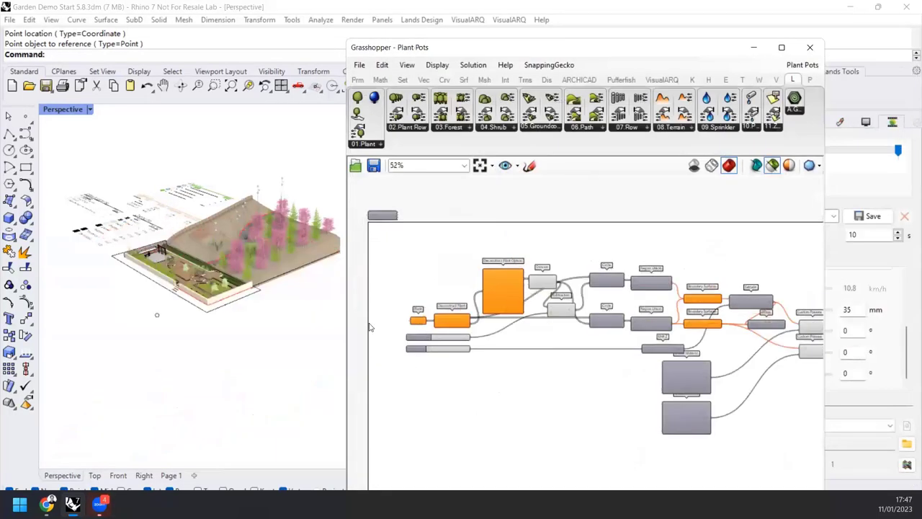
Step: Orbit the garden model and minimize the Grasshopper window
right_click_drag(209, 314, 252, 326)
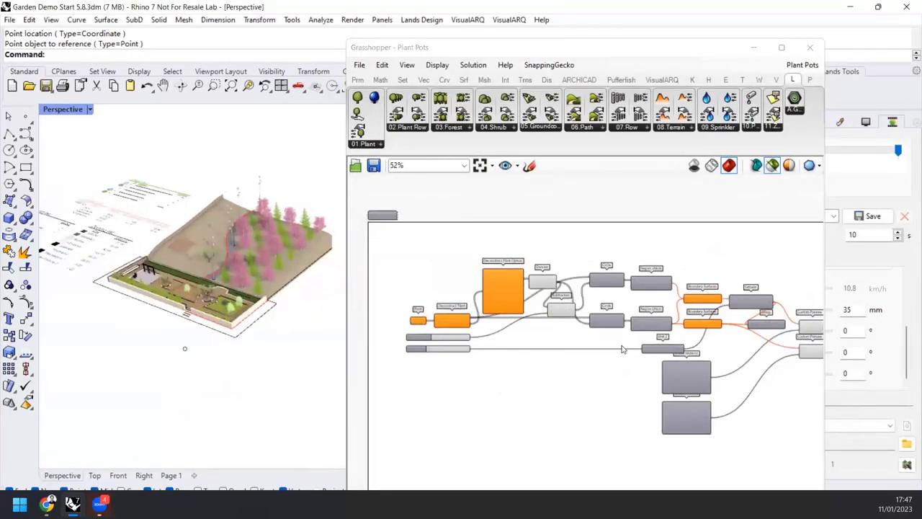
right_click_drag(297, 351, 281, 316)
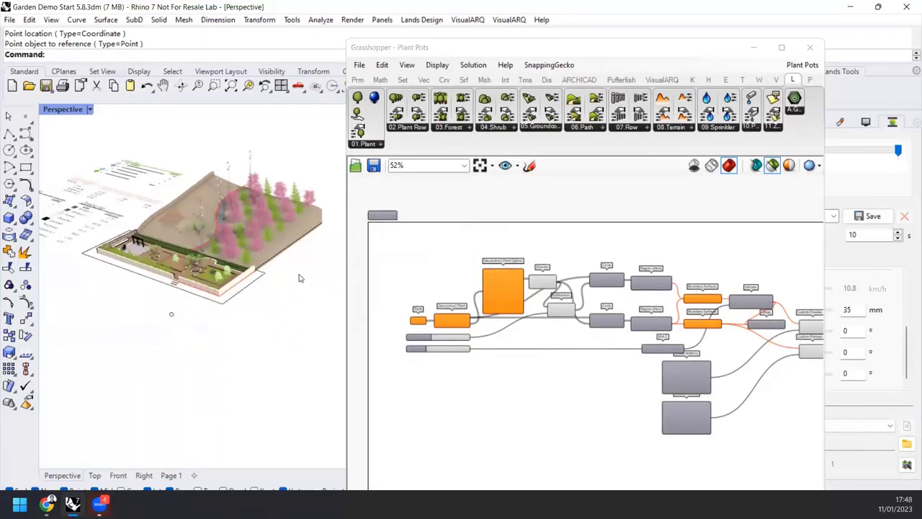
left_click(753, 47)
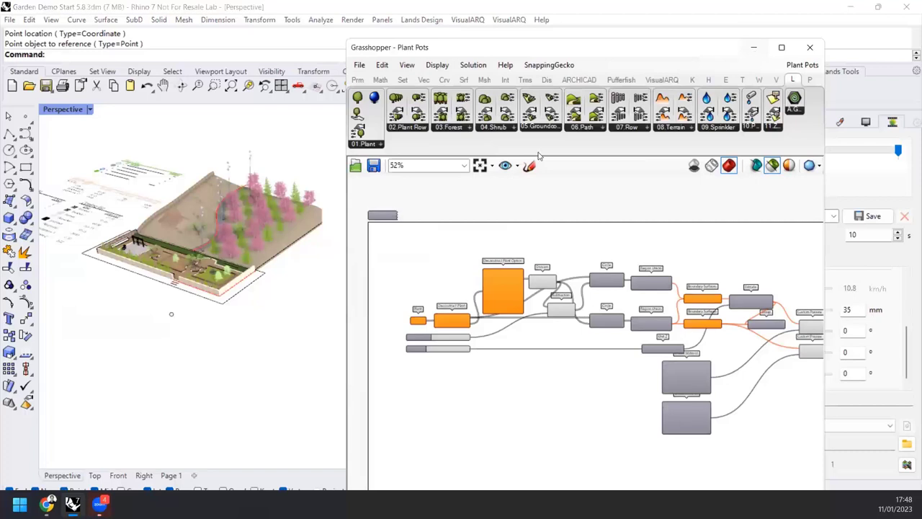
scroll(317, 273, "up", 5)
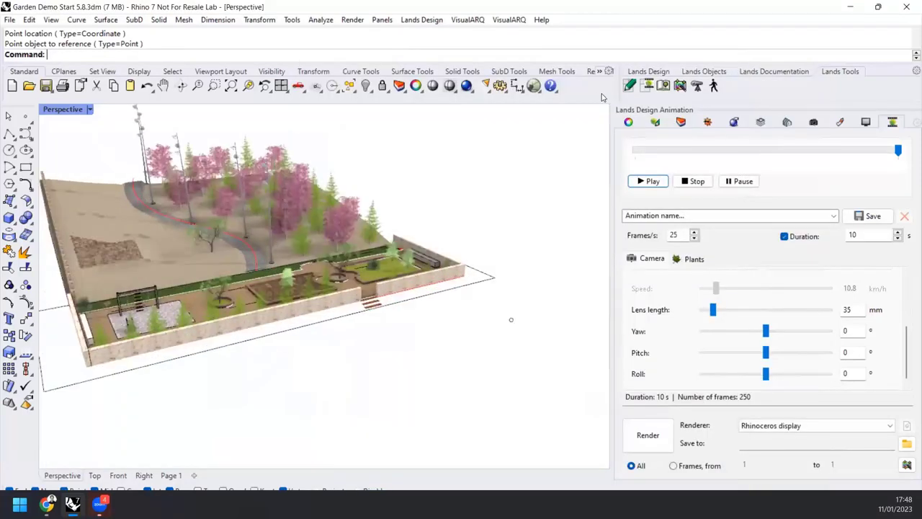
Step: Start the Lands Design plant paint tool and confirm the cedar species in Insert plant
left_click(648, 72)
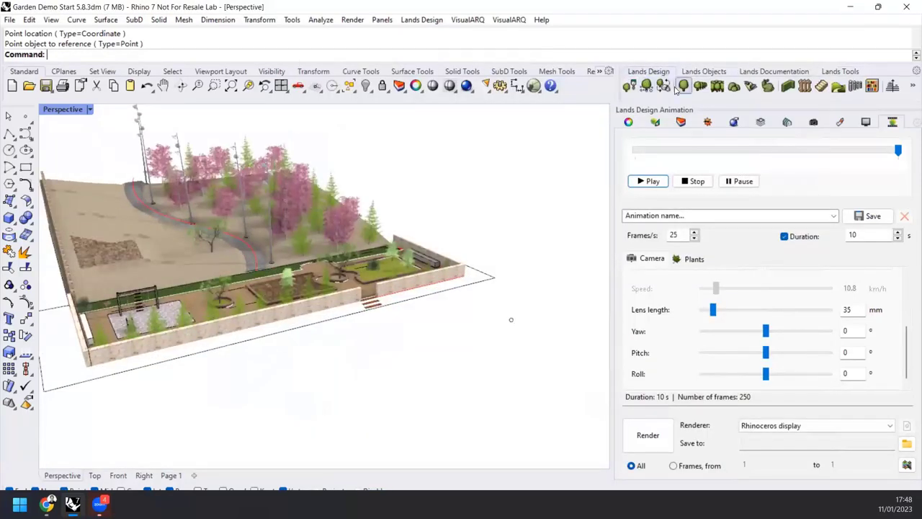
left_click(630, 87)
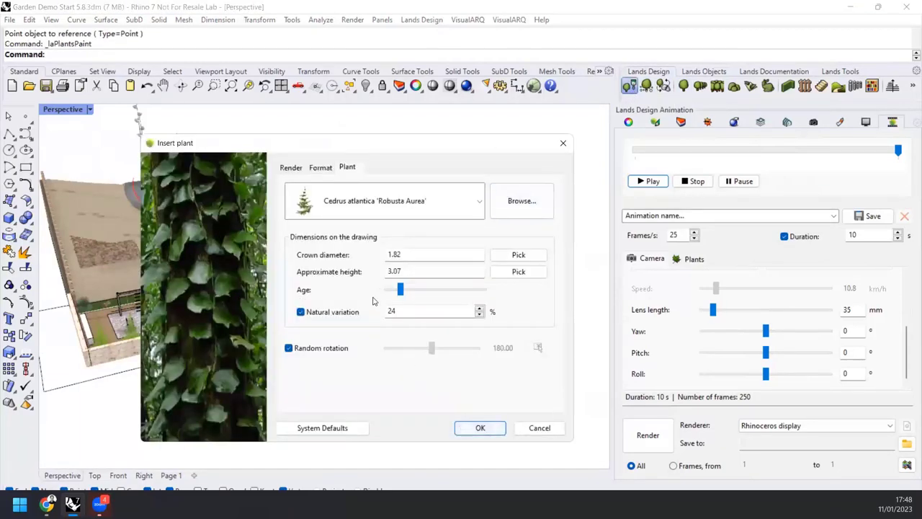
left_click(480, 428)
Step: Paint a cluster of about nine Cedrus atlantica 'Robusta Aurea' in front of the garden
left_click(354, 383)
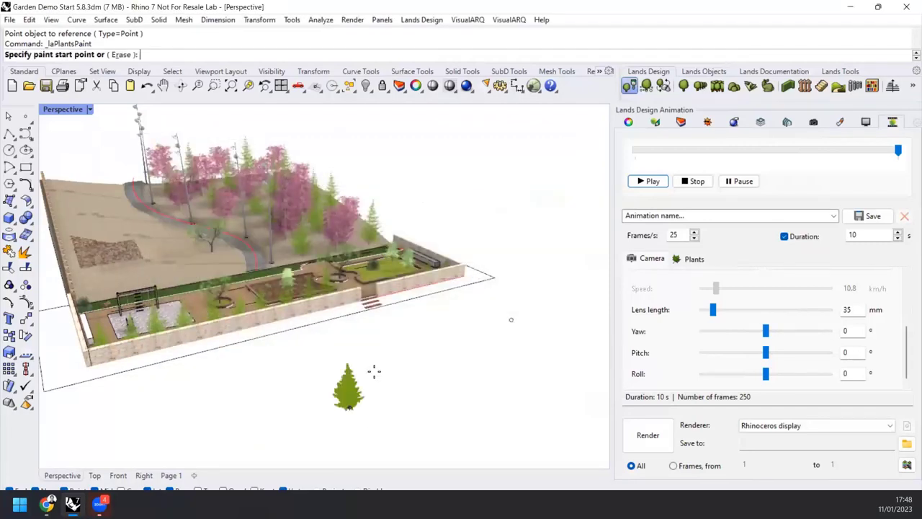
left_click(380, 392)
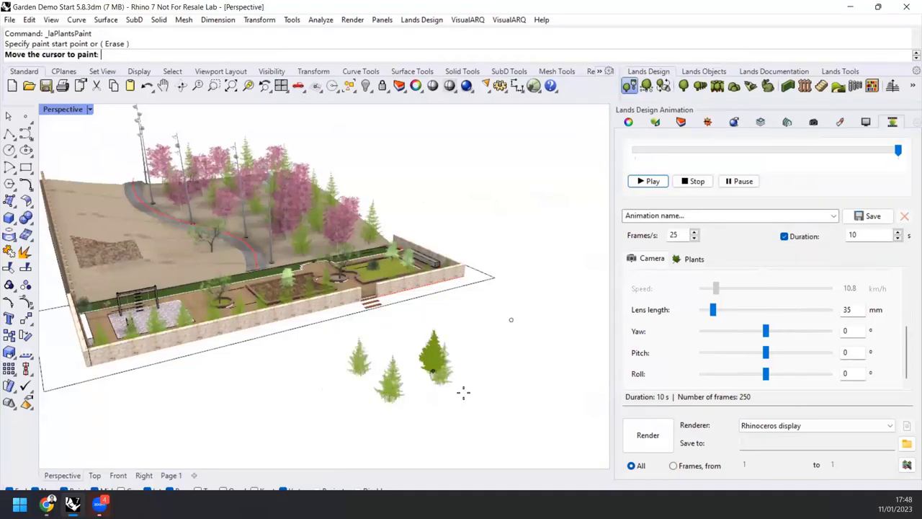
left_click(412, 372)
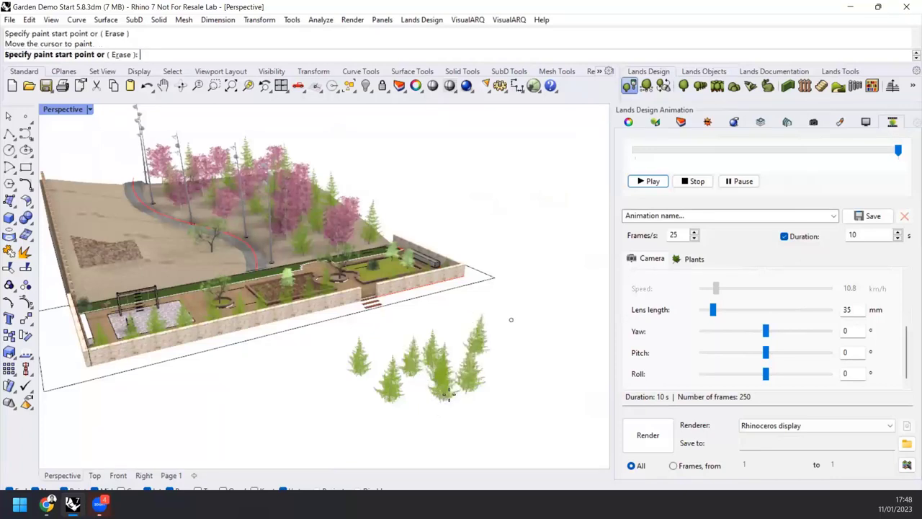
right_click(451, 399)
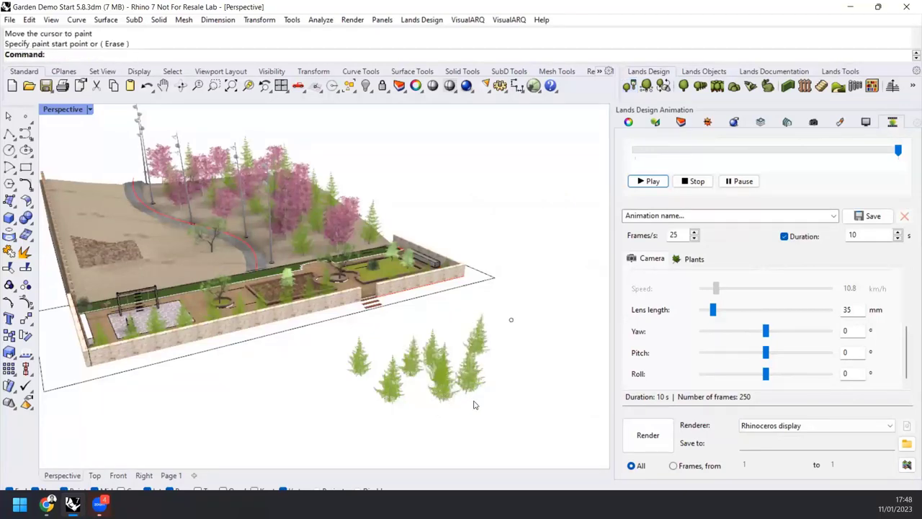
right_click_drag(474, 404, 413, 346, "shift")
type("Grasshopper")
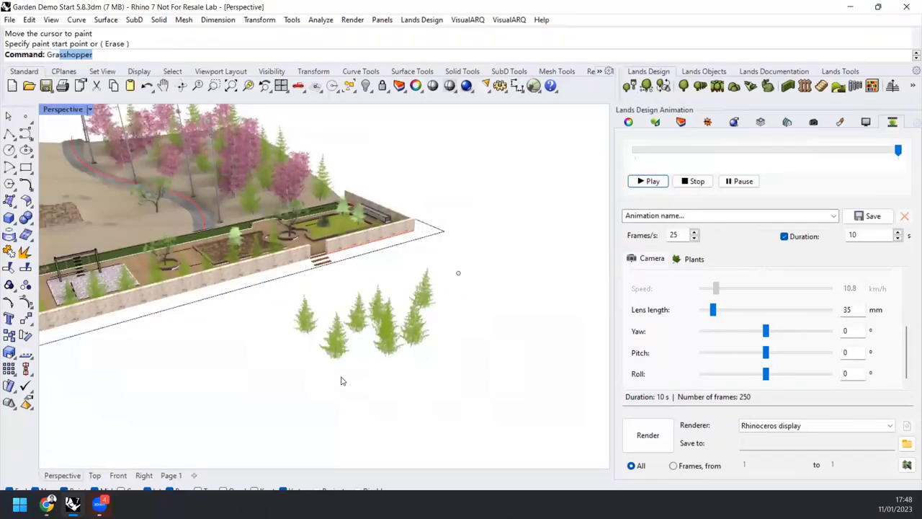
Step: Reference all painted cedars into the Plant parameter using Set Multiple plants
key("Return")
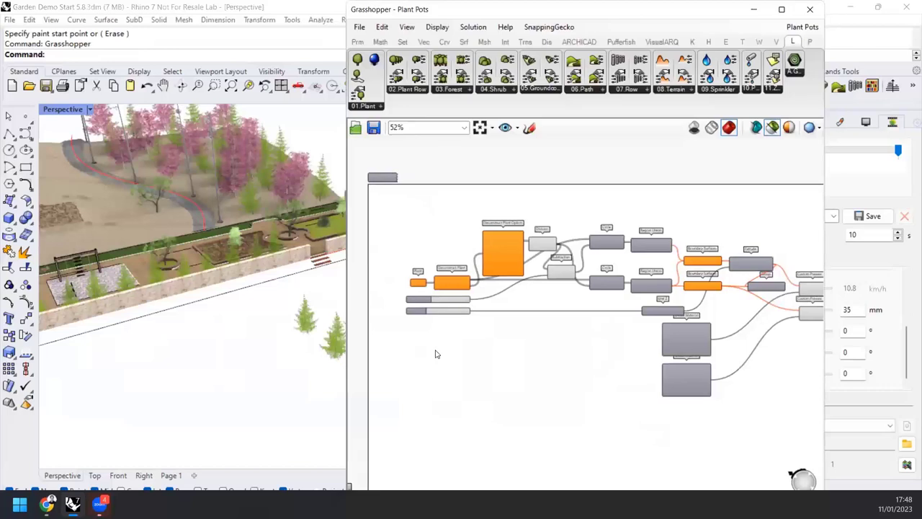
right_click_drag(158, 326, 245, 321)
scroll(486, 292, "up", 5)
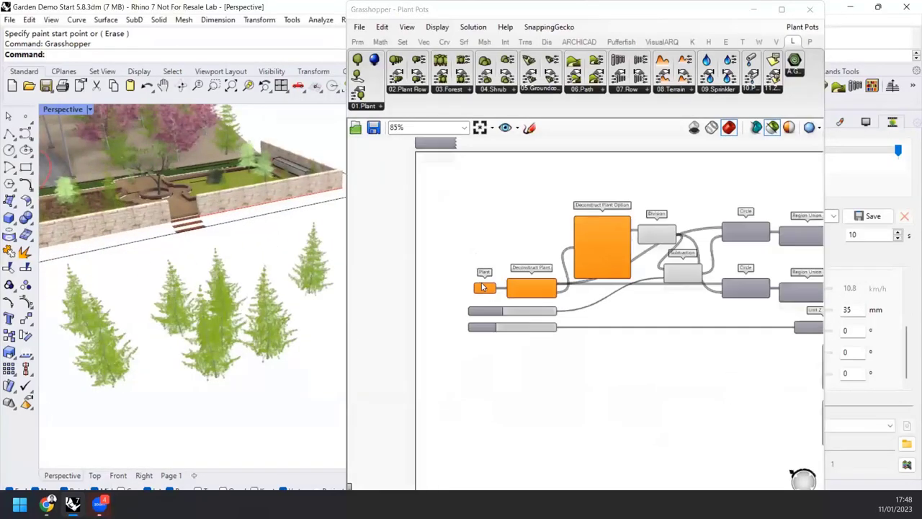
right_click(486, 292)
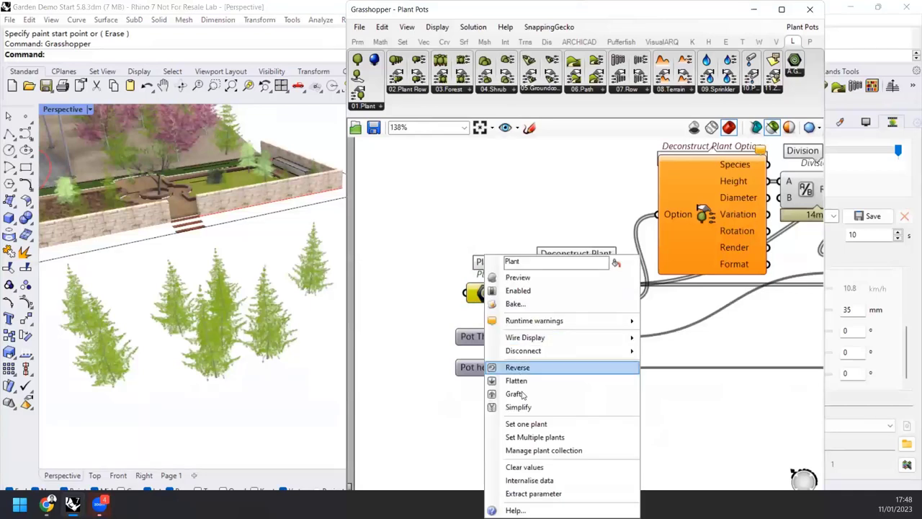
left_click(530, 438)
left_click_drag(436, 408, 58, 272)
key("Return")
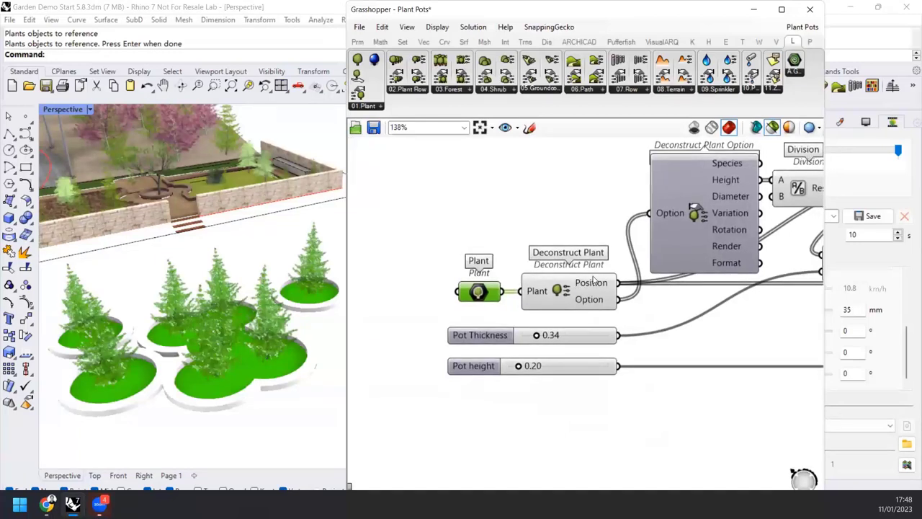
Step: Inspect the green pots under the cedars, hide Grasshopper, and move one cedar
right_click_drag(575, 286, 530, 287)
right_click_drag(613, 234, 555, 258)
left_click(511, 307)
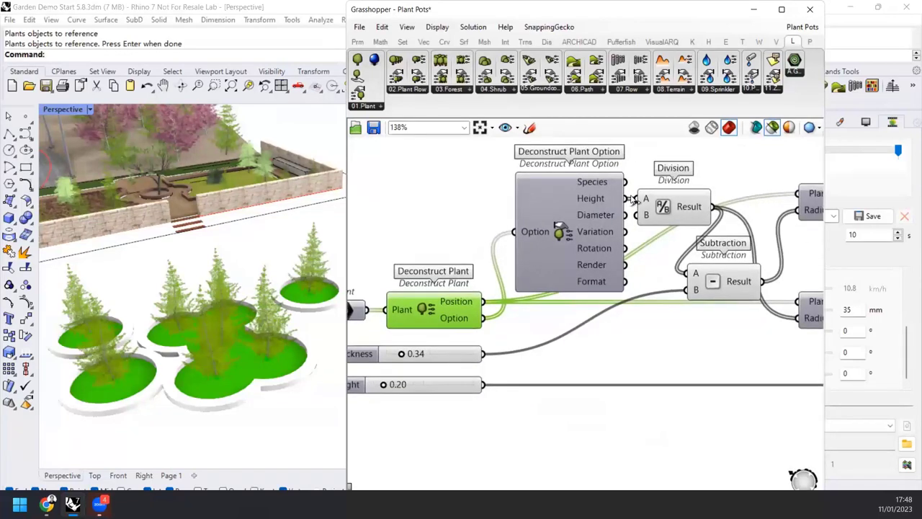
scroll(688, 280, "down", 2)
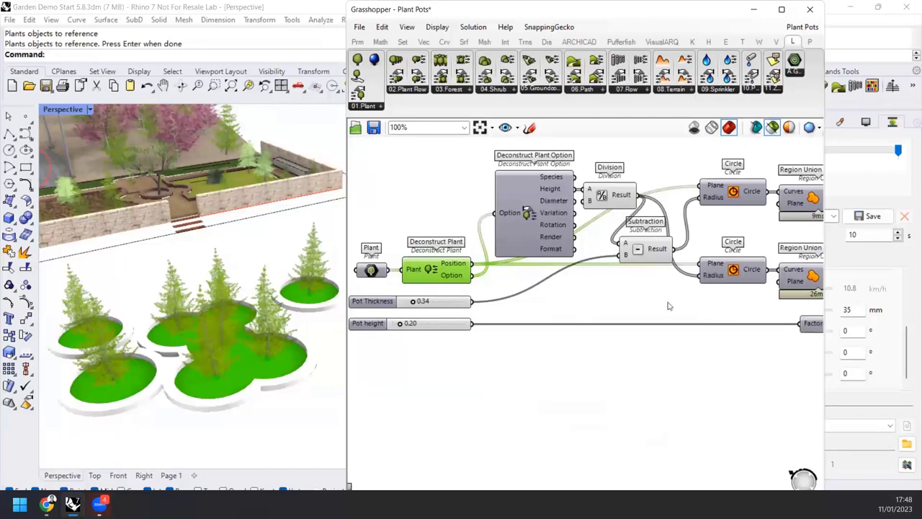
mouse_move(245, 368)
right_mouse_down()
mouse_move(242, 325)
mouse_move(245, 353)
right_mouse_up()
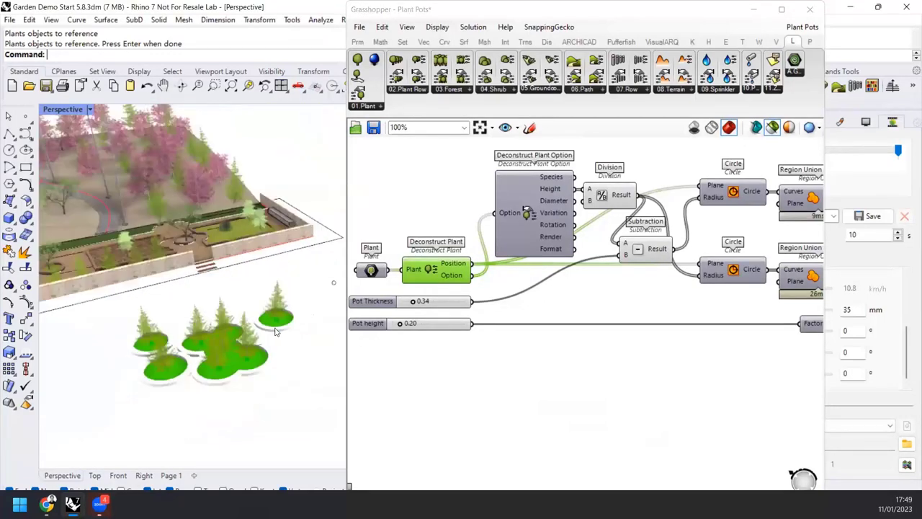
left_click(753, 9)
left_click_drag(277, 315, 274, 363)
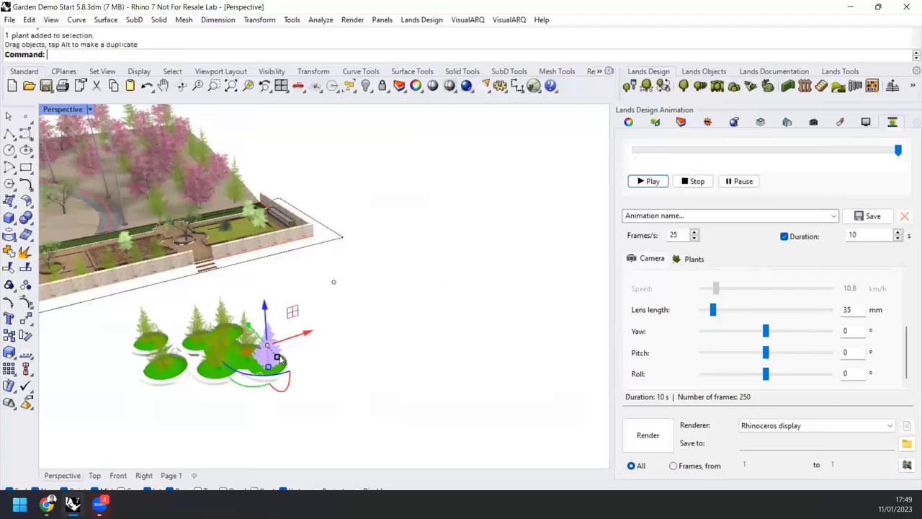
Step: Raise one cedar's Age in the Lands Design plant panel so it and its pot grow larger
key("Escape")
left_click(266, 359)
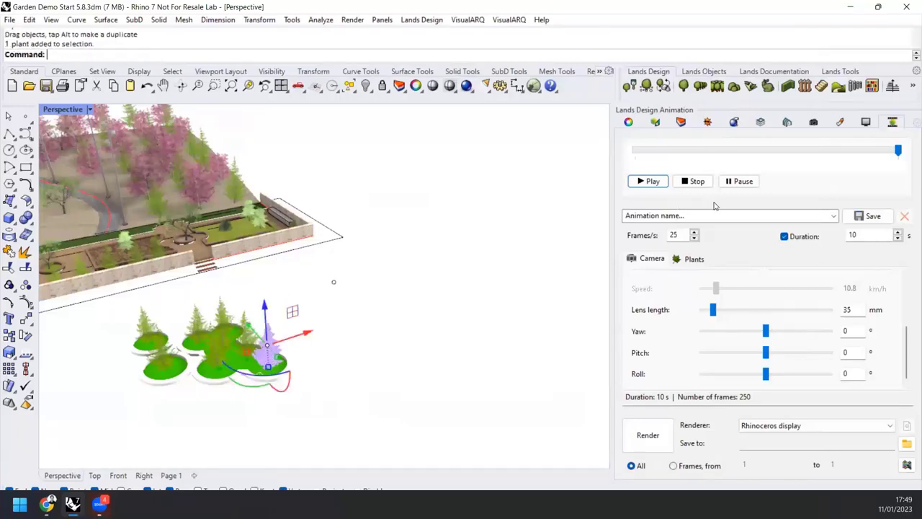
left_click(655, 122)
left_click_drag(744, 397, 755, 397)
Step: Orbit the view to show the whole garden site with the potted cedars
right_click_drag(322, 397, 351, 379, "shift")
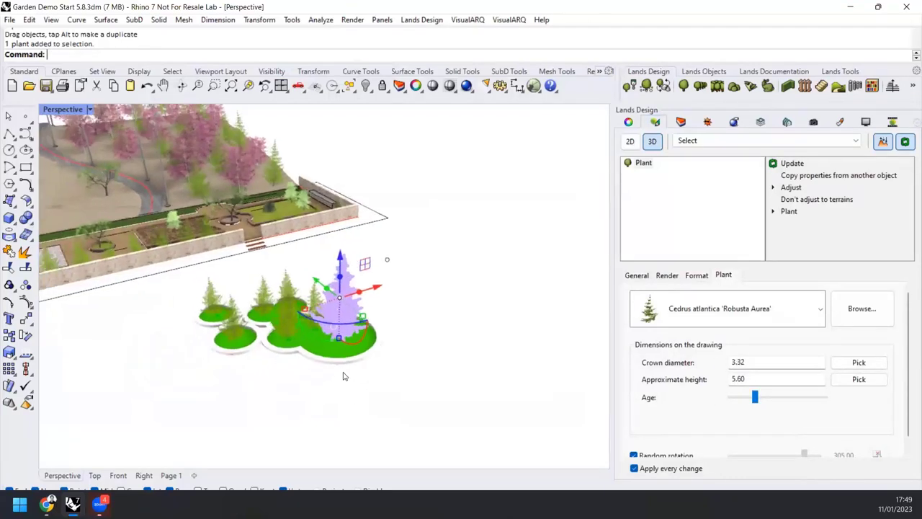
right_click_drag(313, 325, 442, 377)
key("Escape")
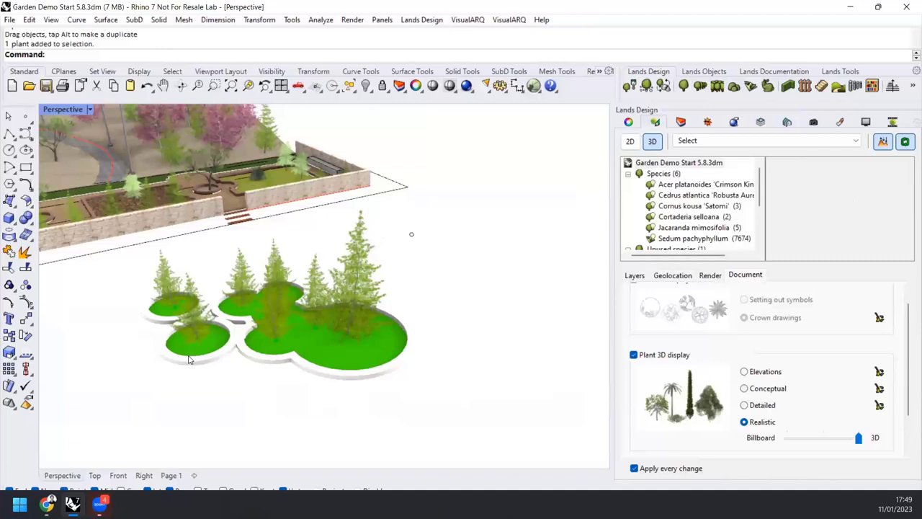
right_click_drag(231, 324, 242, 326)
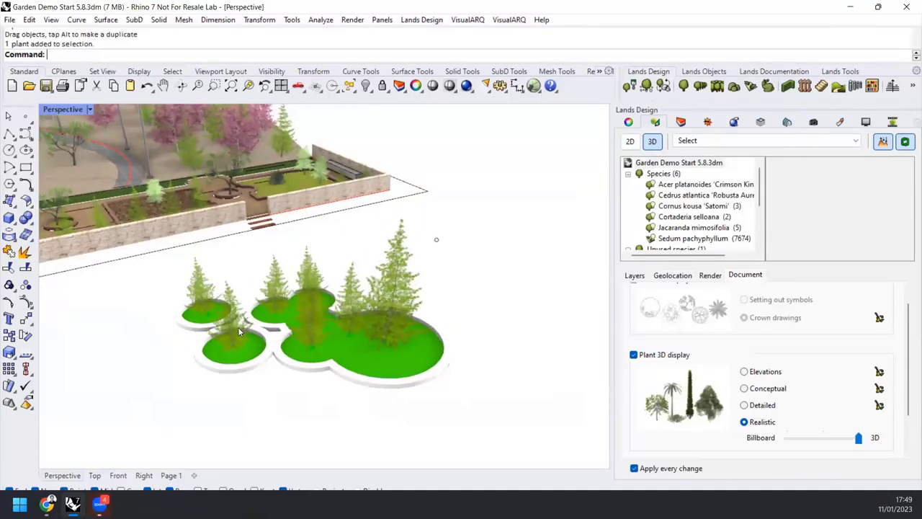
scroll(237, 331, "down", 3)
right_click_drag(299, 310, 256, 303)
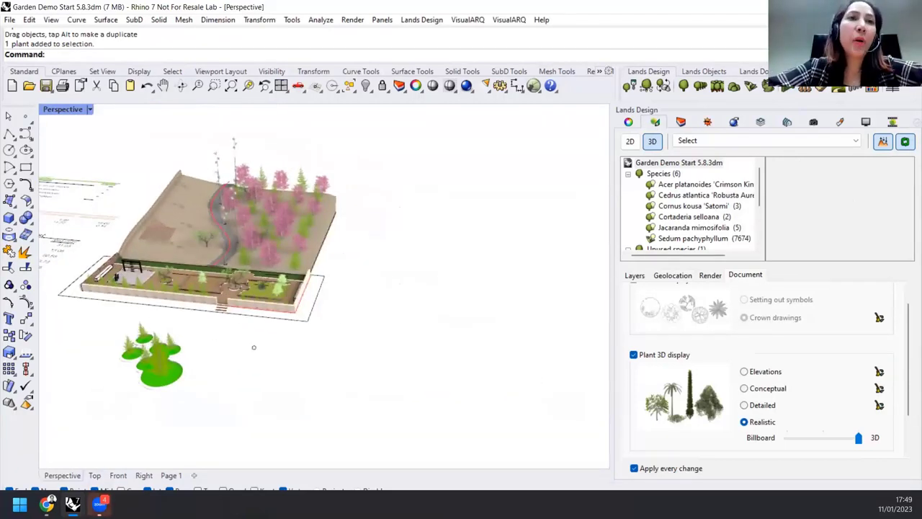
mouse_move(99, 504)
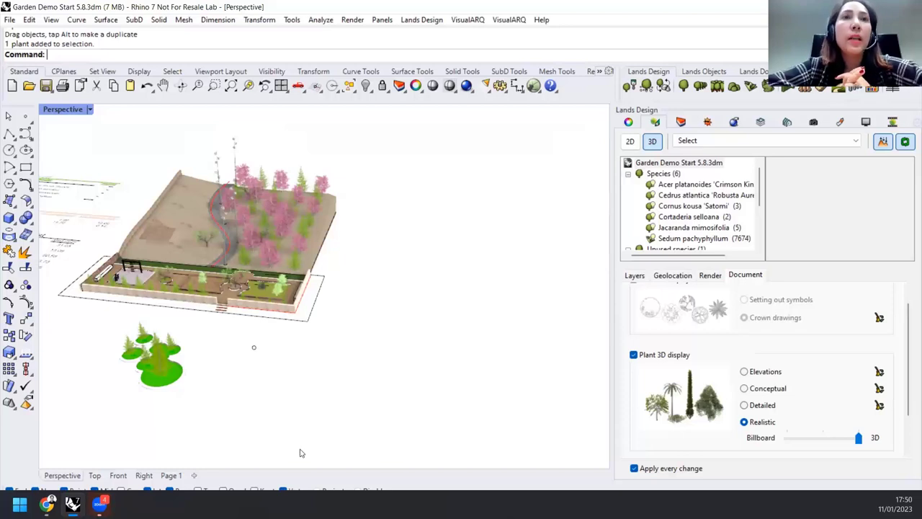
scroll(353, 382, "up", 2)
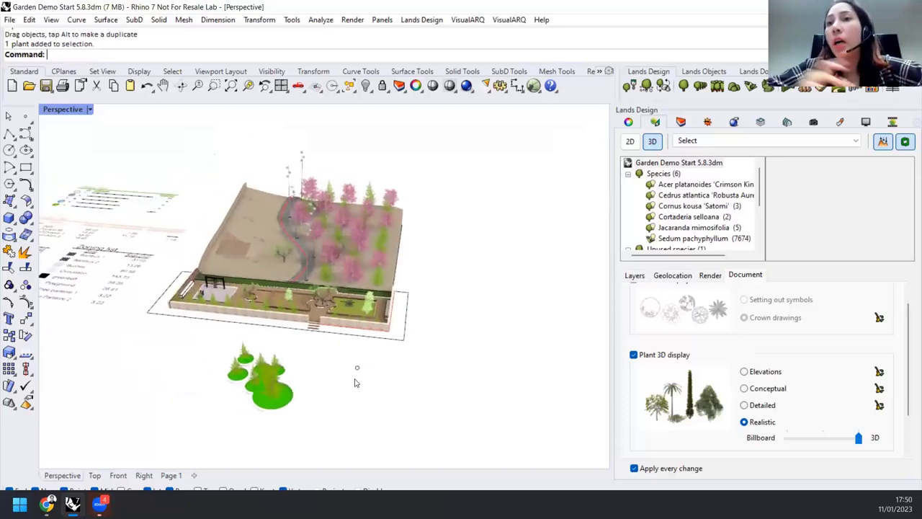
scroll(293, 314, "up", 3)
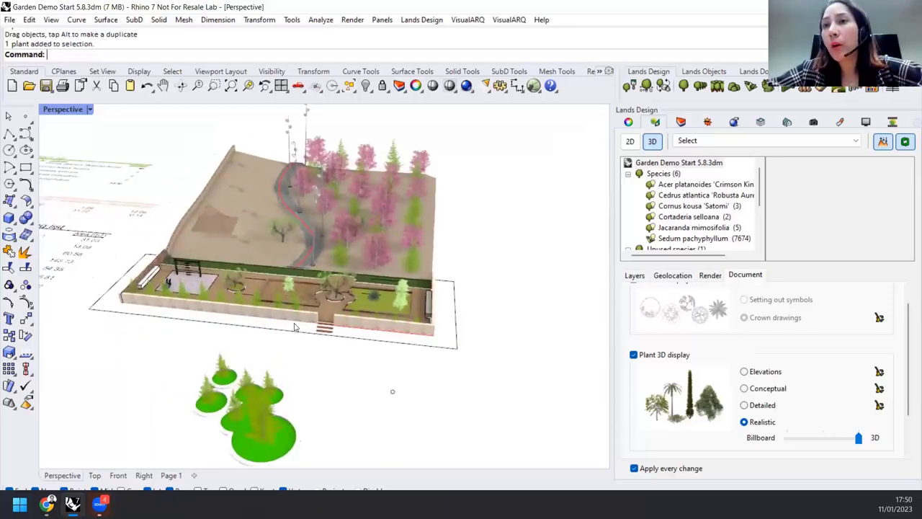
right_click_drag(203, 354, 241, 351)
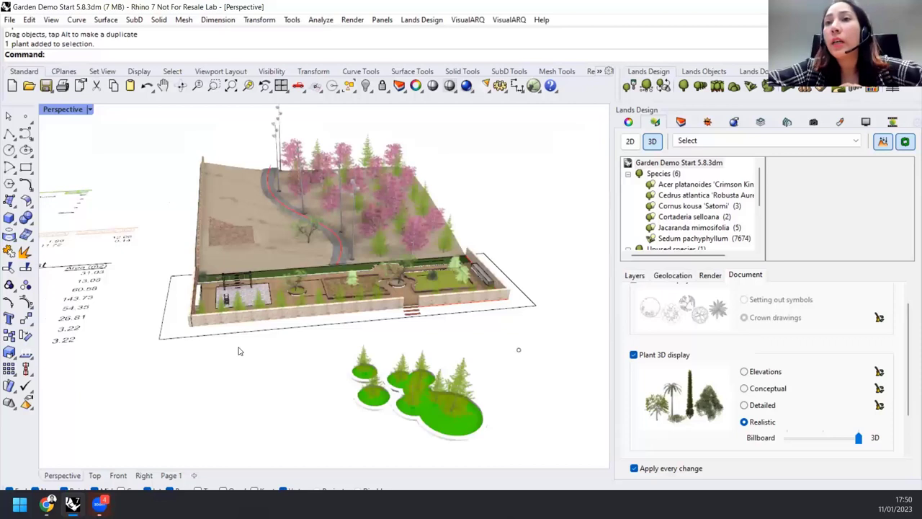
right_click_drag(246, 347, 257, 348)
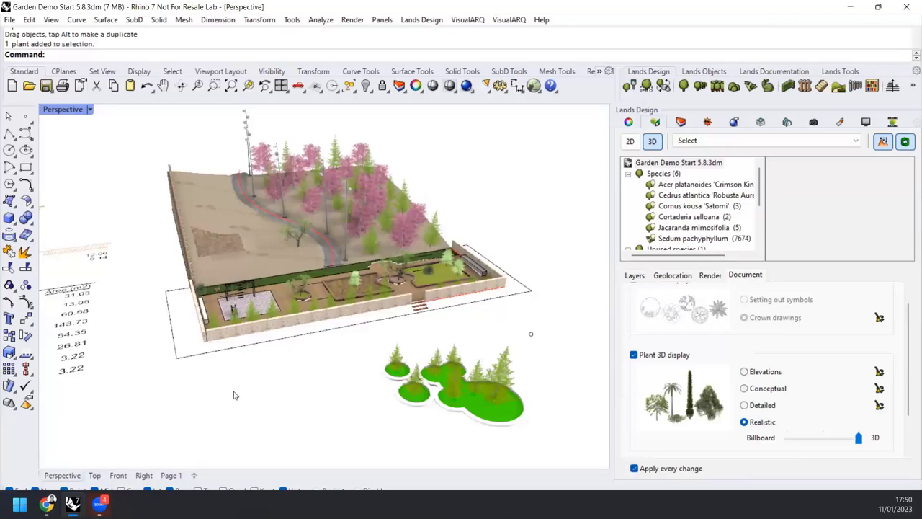
key("alt+Tab")
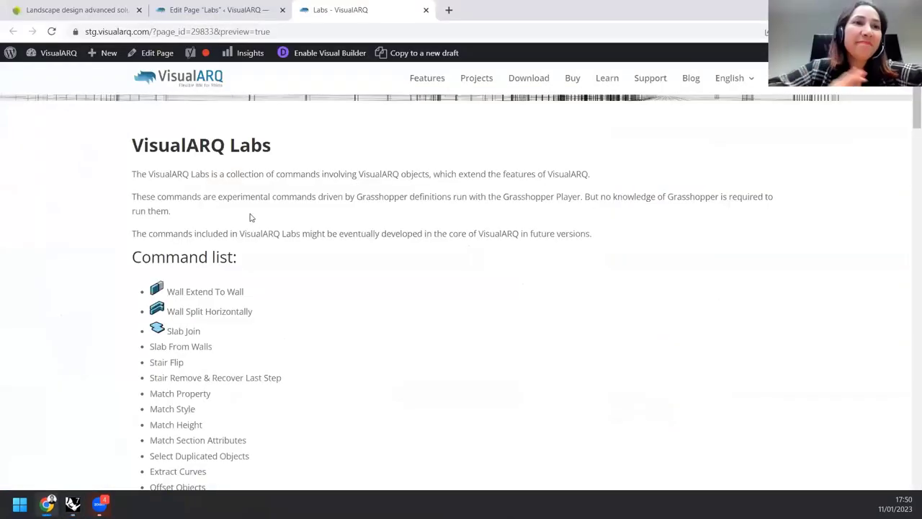
Step: Go to the landsdesign.com site in Chrome and bring up its Learn page
left_click(68, 9)
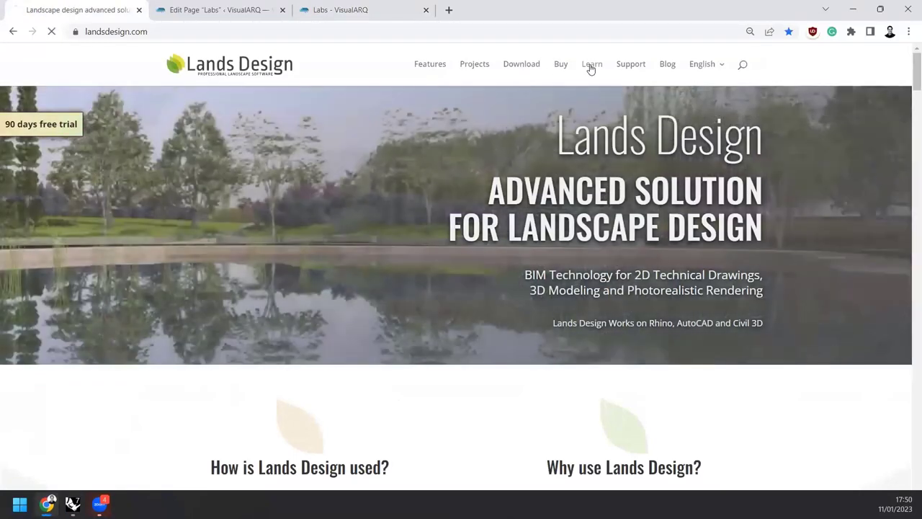
left_click(591, 66)
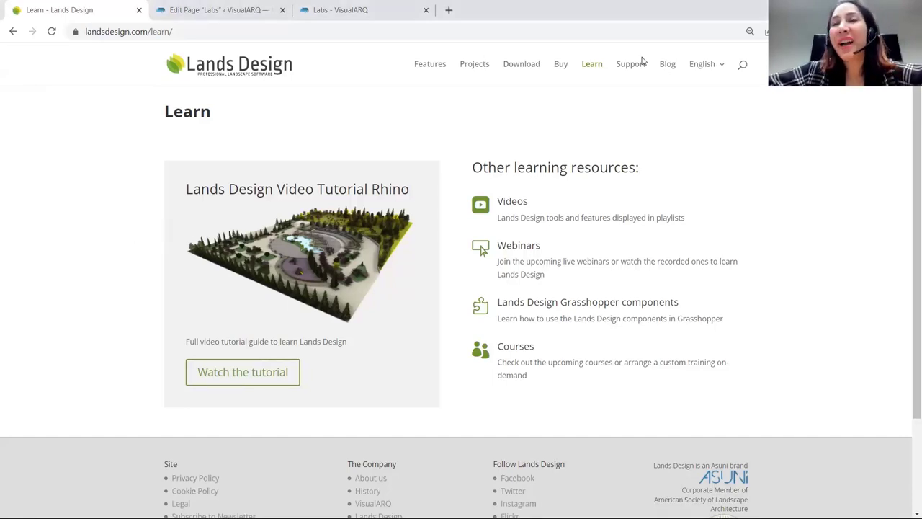
mouse_move(86, 508)
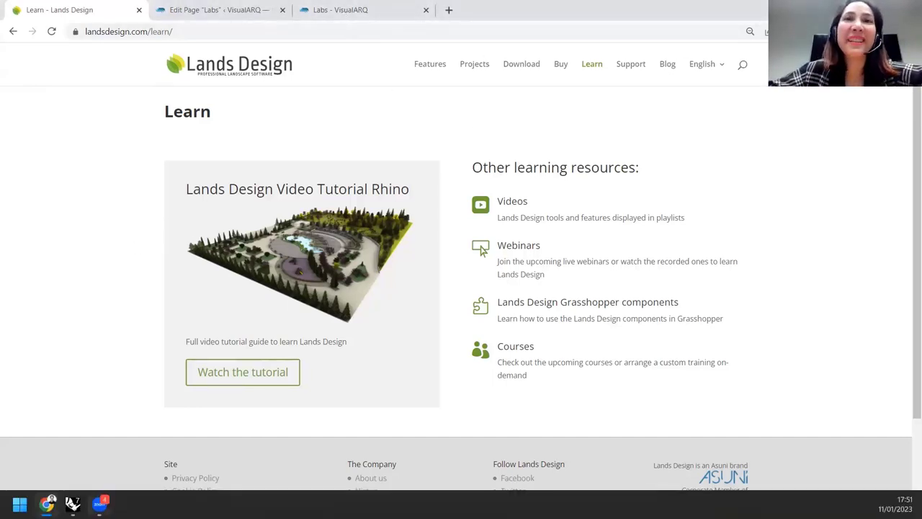